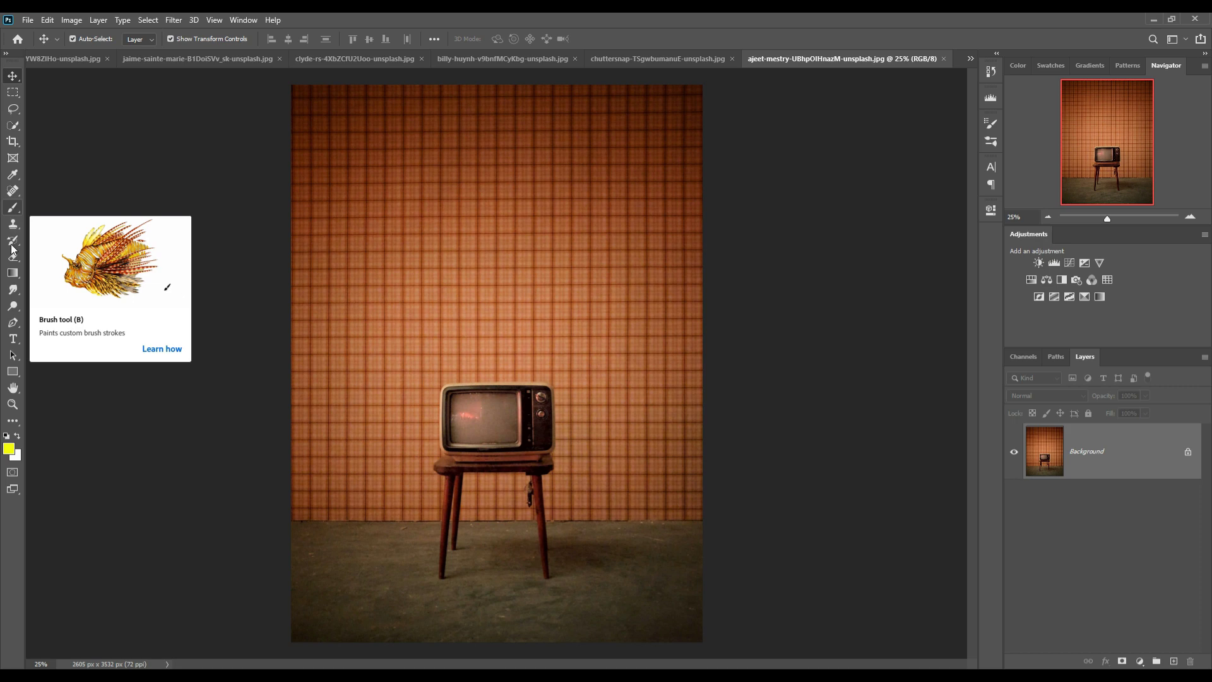
- Pick the Pen tool and zoom in closely on the TV's lower and right edges
left_click(14, 323)
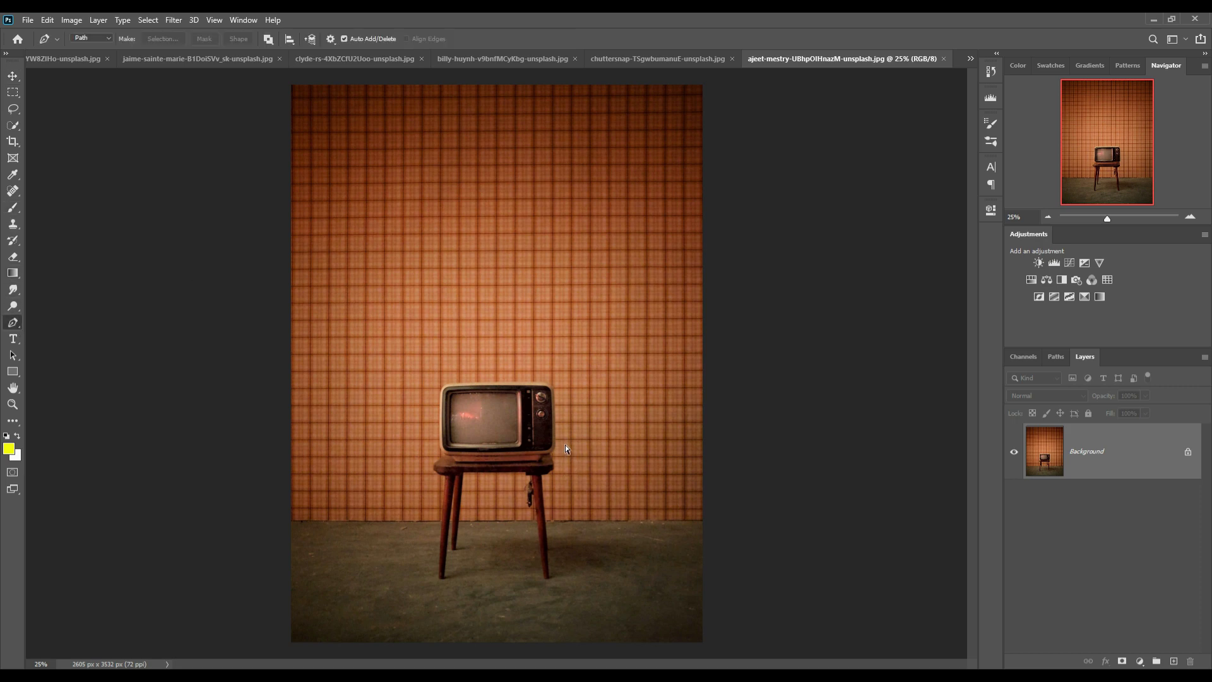
key("ctrl+plus")
key("ctrl+plus")
key("ctrl+plus")
key("ctrl+plus")
key("ctrl+plus")
key("ctrl+plus")
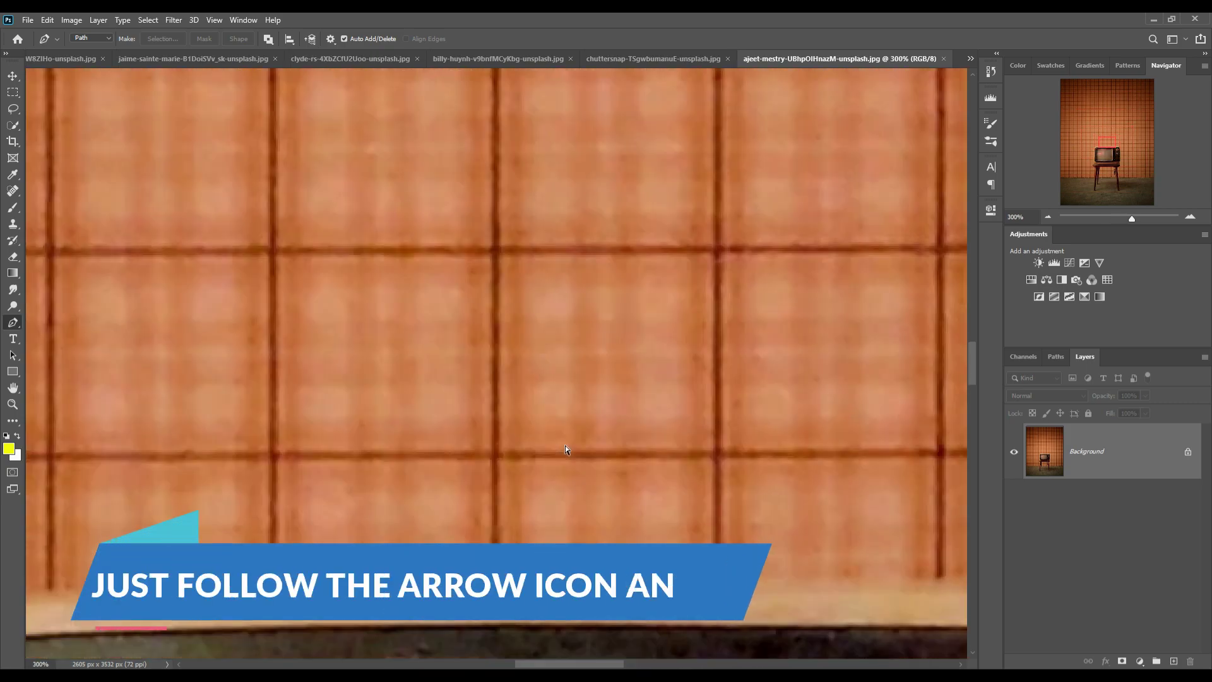
key("ctrl+plus")
mouse_move(574, 455)
left_mouse_down()
mouse_move(665, 112)
mouse_move(601, 217)
mouse_move(712, 125)
mouse_move(707, 227)
mouse_move(724, 127)
mouse_move(520, 154)
left_mouse_up()
mouse_move(560, 210)
left_mouse_down()
mouse_move(297, 271)
mouse_move(546, 334)
mouse_move(555, 313)
left_mouse_up()
- Start the Pen path with anchors along the TV's right side and bottom edge
left_click(544, 257)
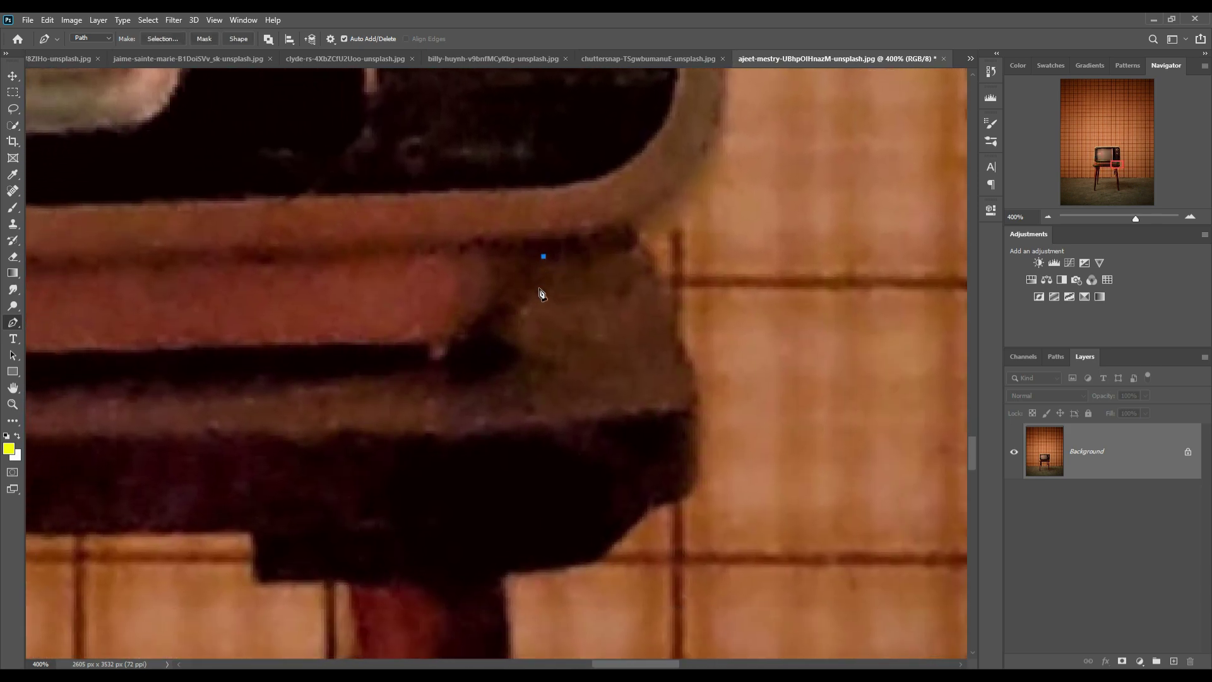
left_click_drag(440, 355, 393, 351)
scroll(392, 352, "up", 5)
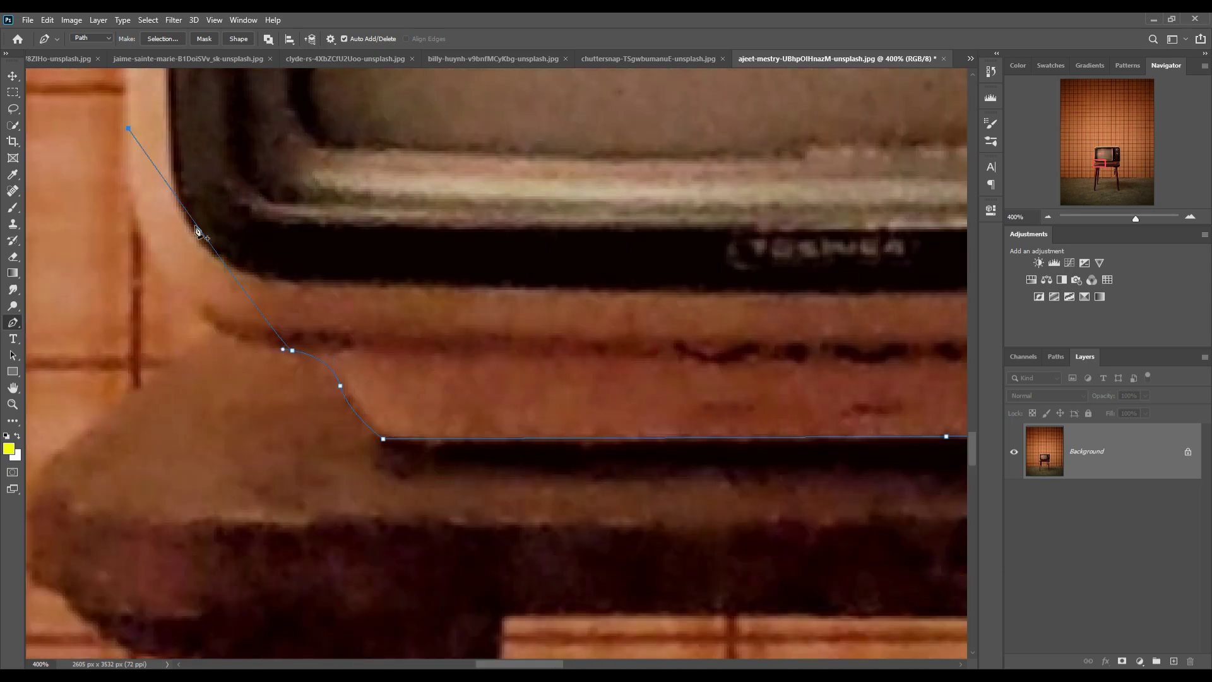
left_click_drag(130, 122, 145, 190)
scroll(358, 110, "up", 5)
scroll(358, 110, "up", 5)
- Continue the path around the TV's top corners and down its right edge
left_click_drag(608, 76, 631, 73)
scroll(608, 75, "up", 5)
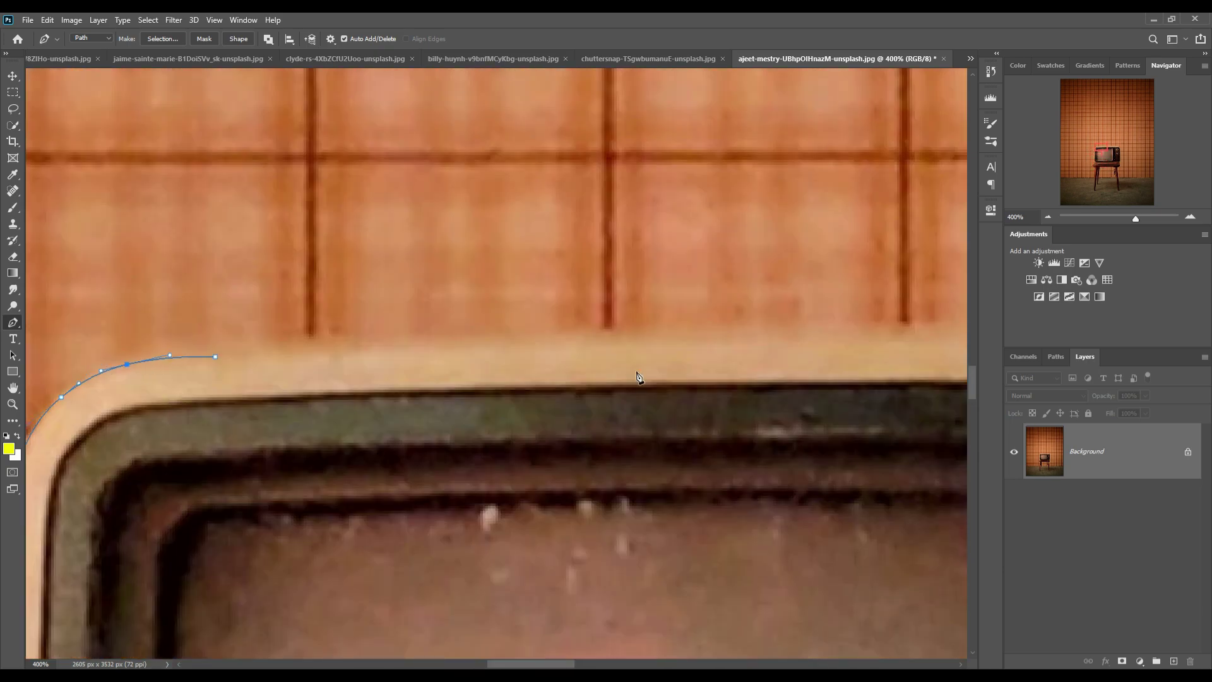
scroll(374, 349, "right", 3)
left_click(353, 329)
left_click(641, 346)
scroll(694, 379, "down", 5)
left_click(697, 420)
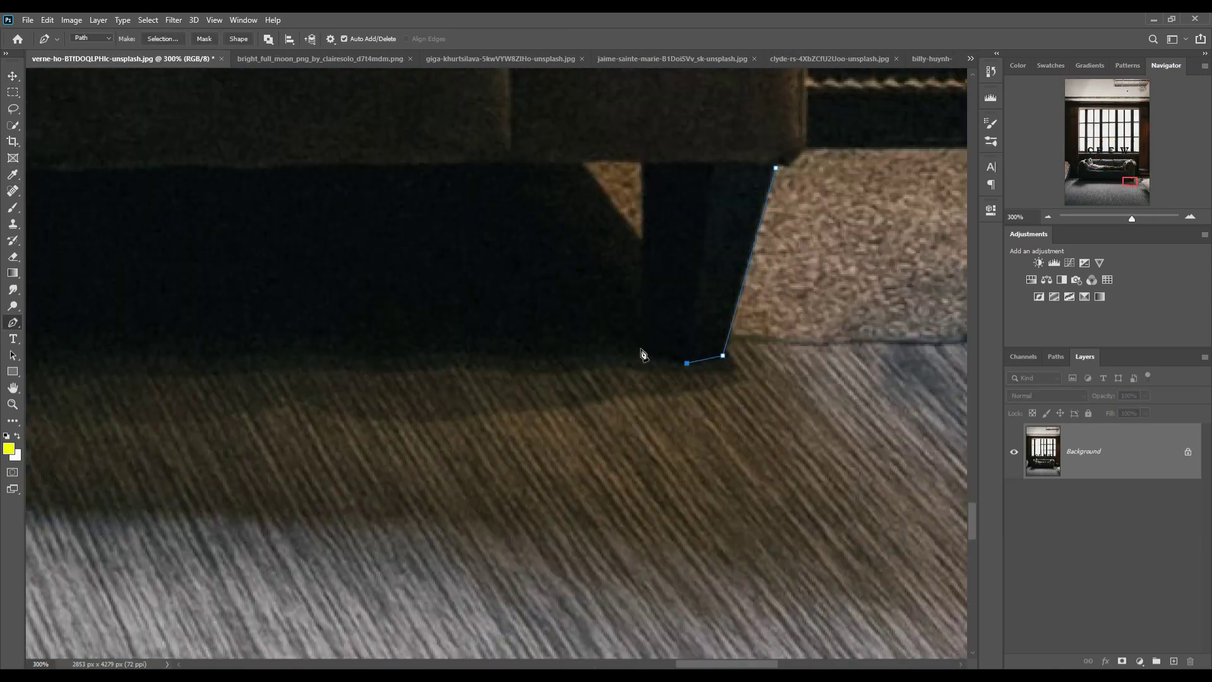
- Trace the sofa path from the leg along the bottom, arm, back and cap brim
left_click(642, 165)
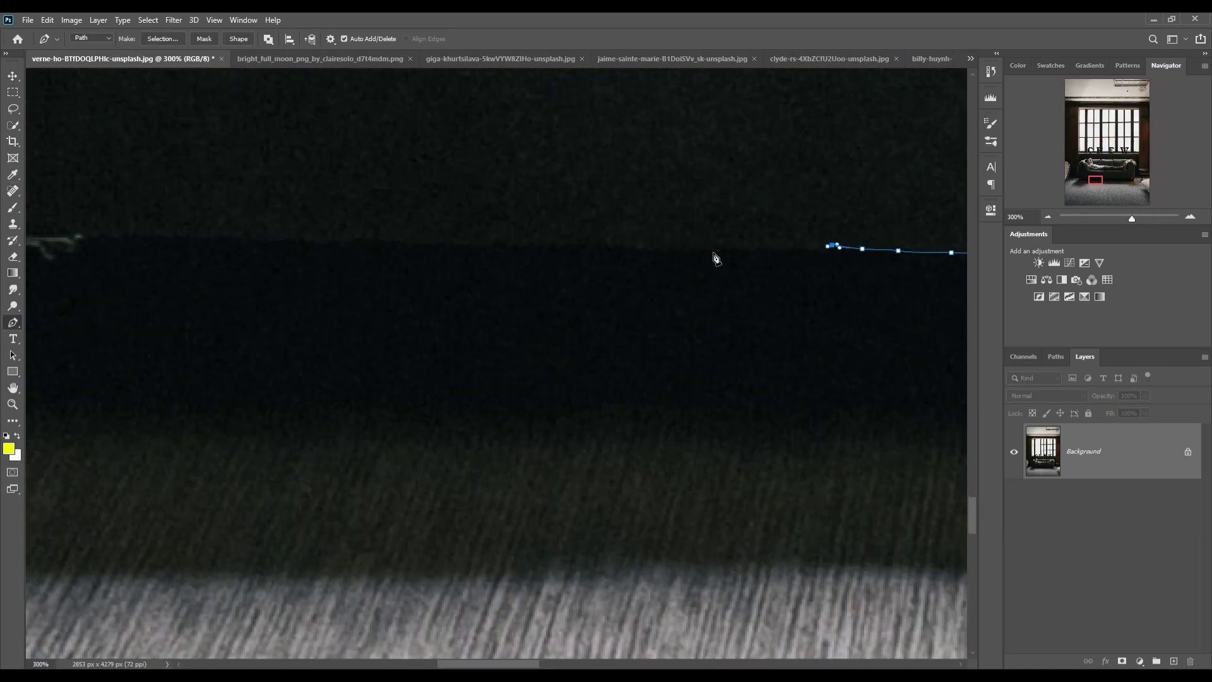
left_click(163, 295)
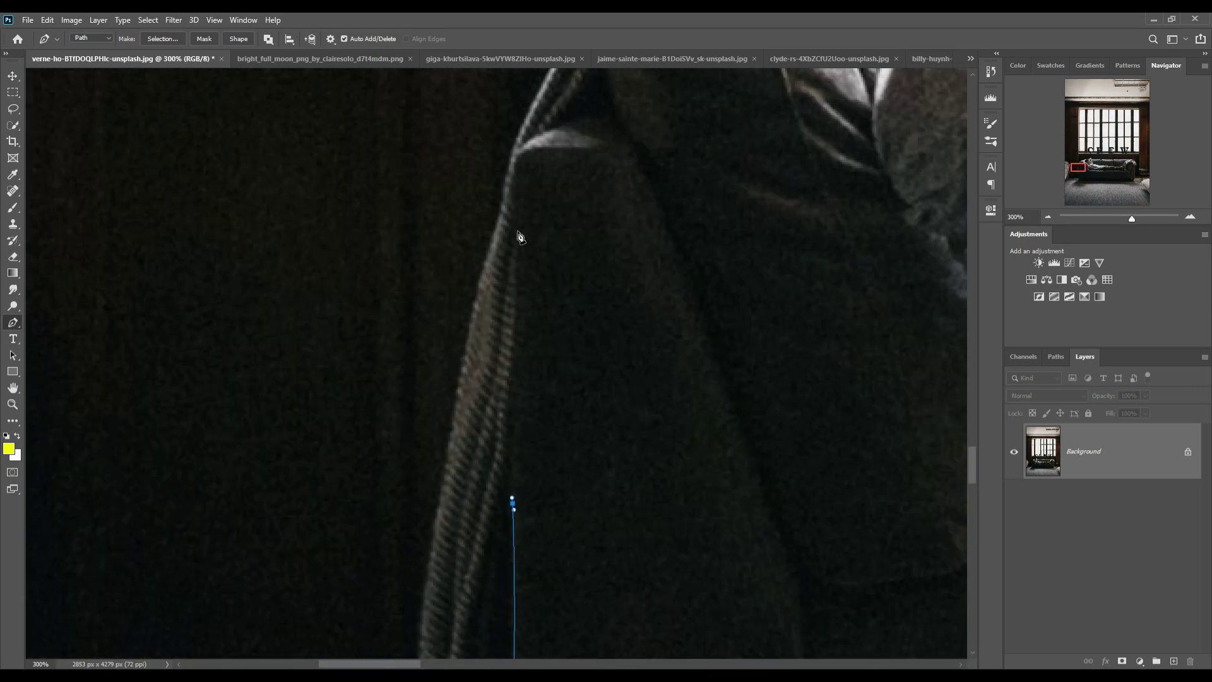
left_click_drag(627, 287, 670, 271)
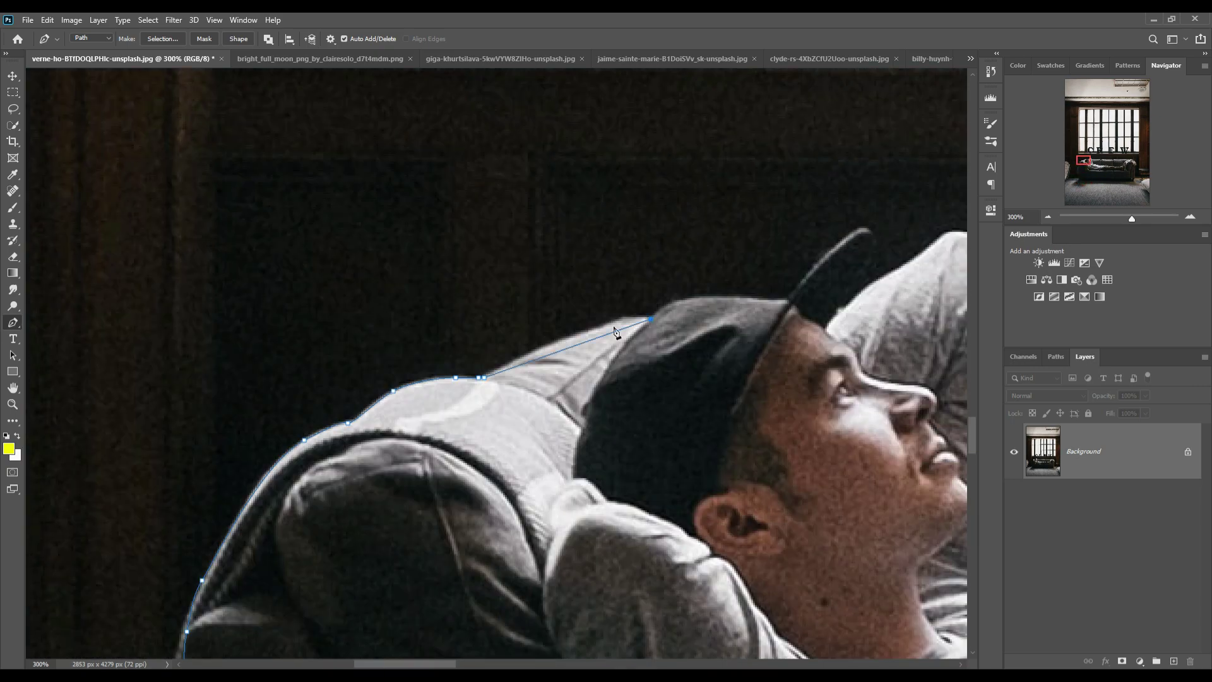
left_click_drag(602, 326, 670, 311)
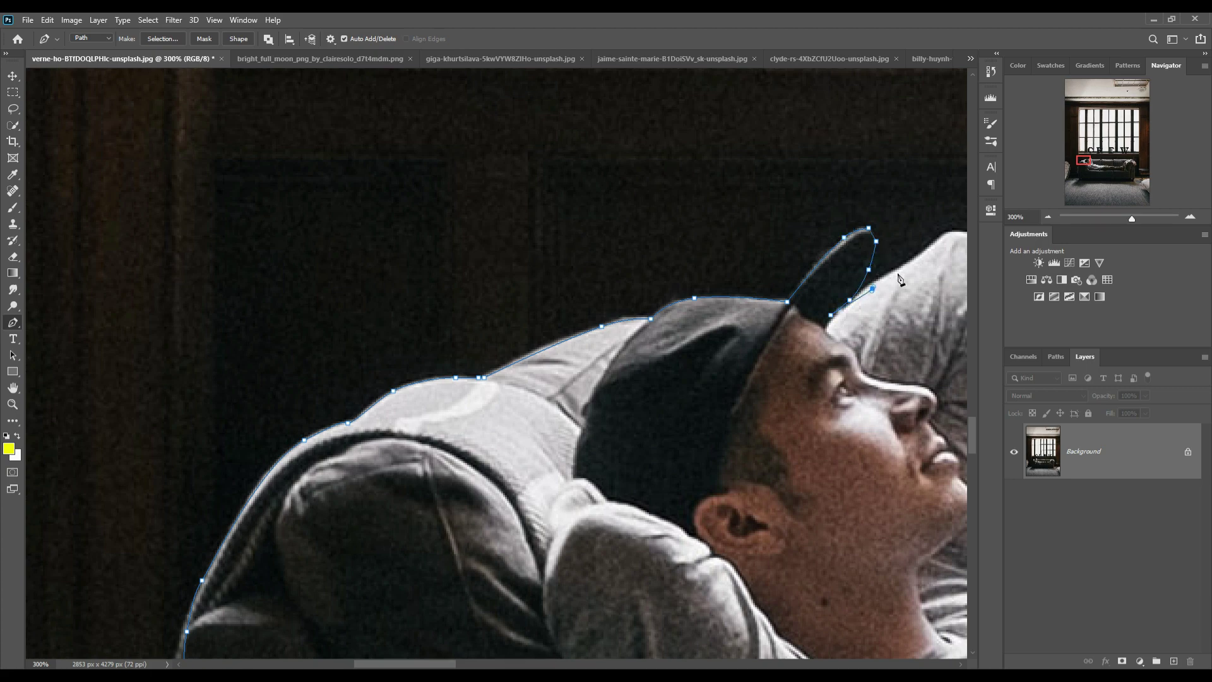
left_click_drag(567, 294, 582, 301)
left_click(591, 292)
left_click_drag(647, 375, 610, 313)
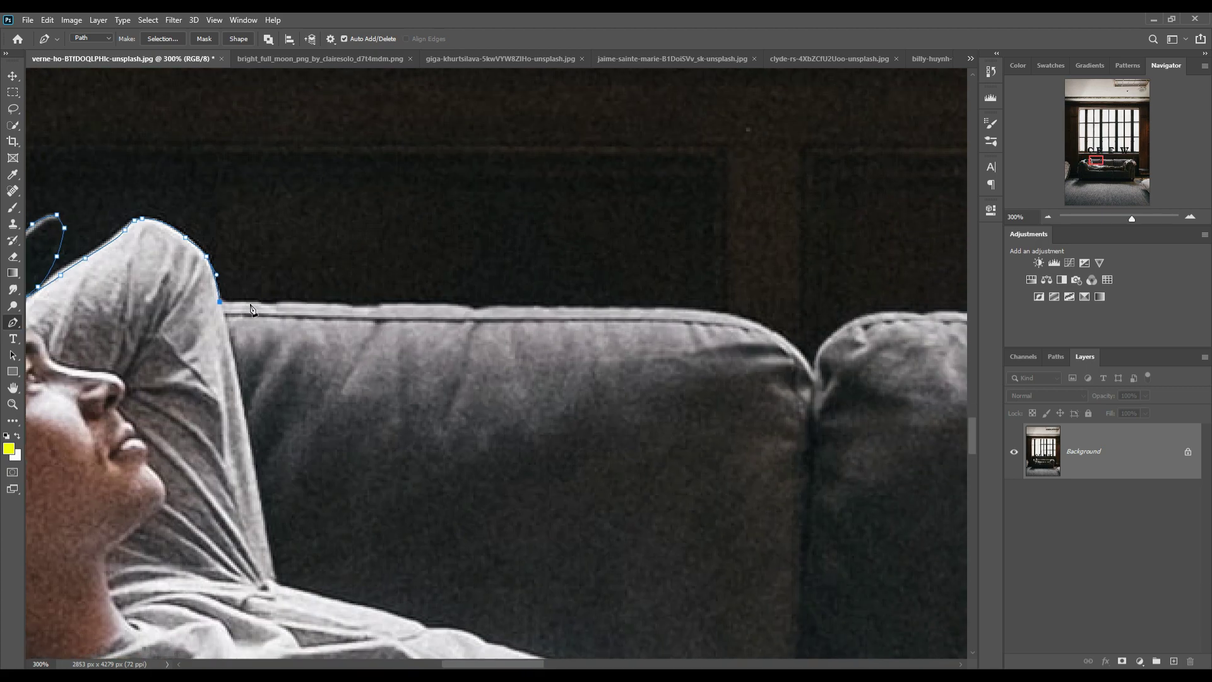
- Add anchors along the sofa's back and top edge
left_click(286, 304)
left_click(379, 305)
left_click(468, 306)
left_click(583, 308)
left_click(715, 312)
left_click(879, 313)
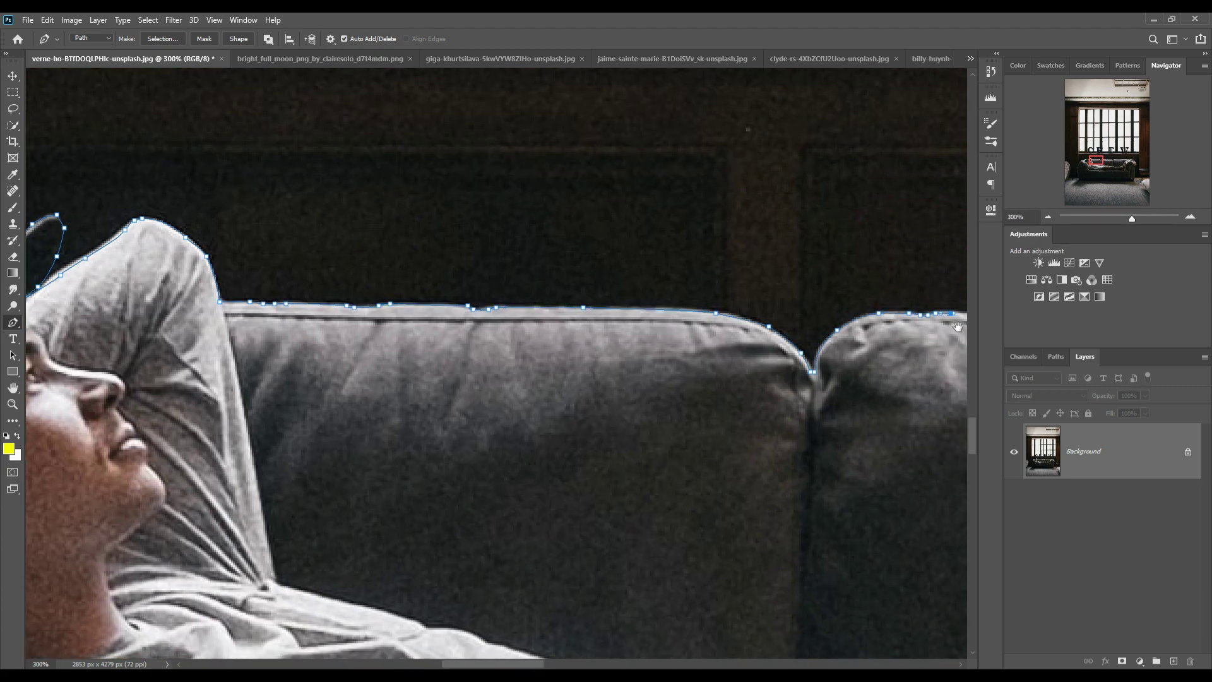
left_click(950, 314)
left_click(606, 299)
left_click(655, 301)
left_click(755, 306)
left_click(898, 307)
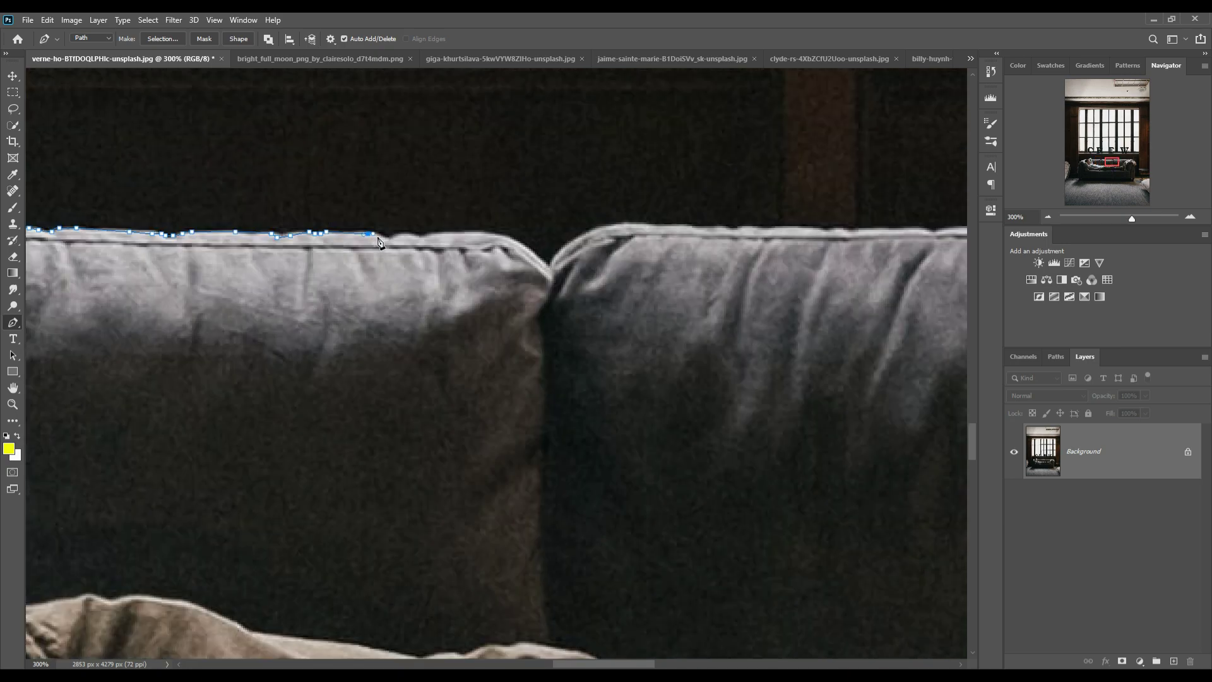
- Trace the path across the cushion gap, cushion tops and around the blanket
left_click(433, 234)
left_click(544, 260)
left_click(642, 225)
left_click(782, 228)
left_click(932, 230)
left_click(840, 225)
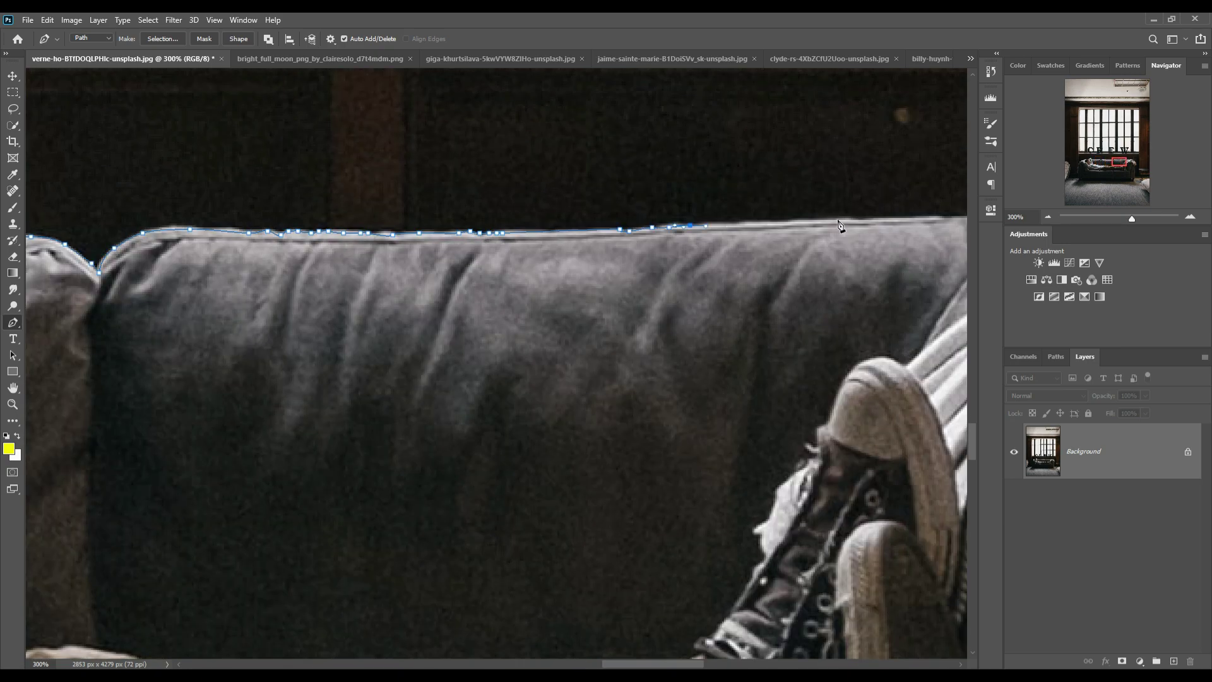
left_click(487, 221)
left_click(314, 155)
left_click(402, 192)
- Close the path down the blanket and sofa's right end, then copy the selection to Layer 1
left_click(627, 411)
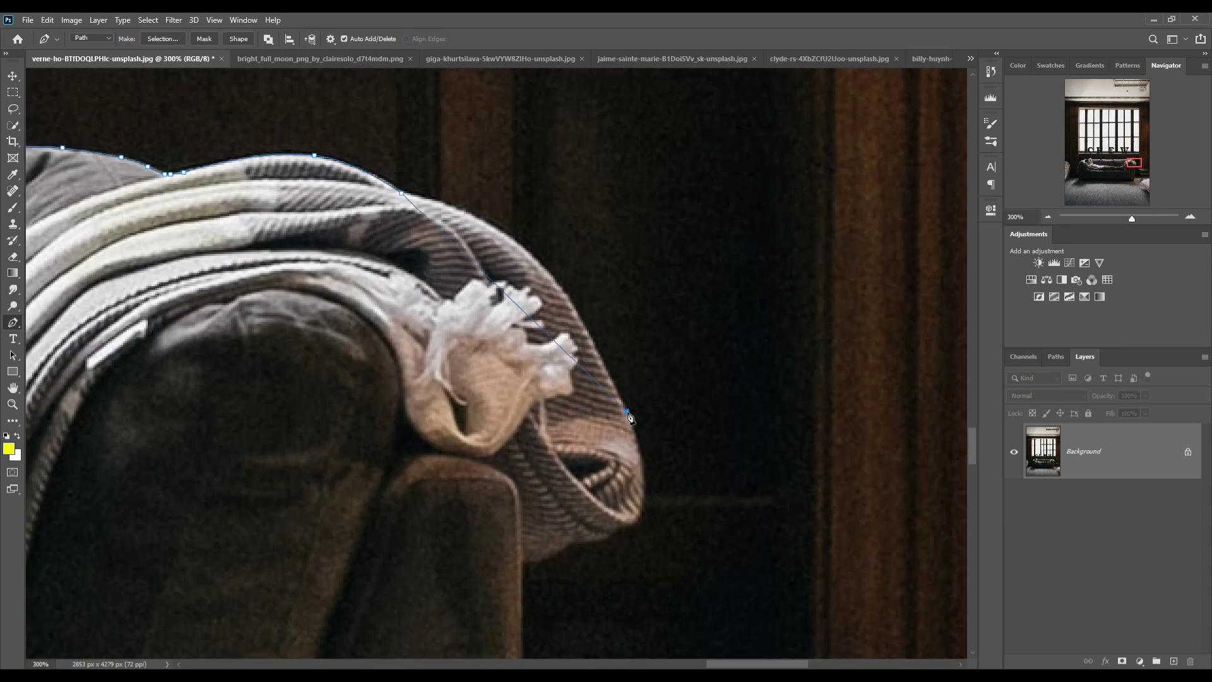
left_click(644, 474)
left_click(625, 537)
scroll(618, 543, "down", 5)
left_click(615, 330)
scroll(617, 561, "up", 5)
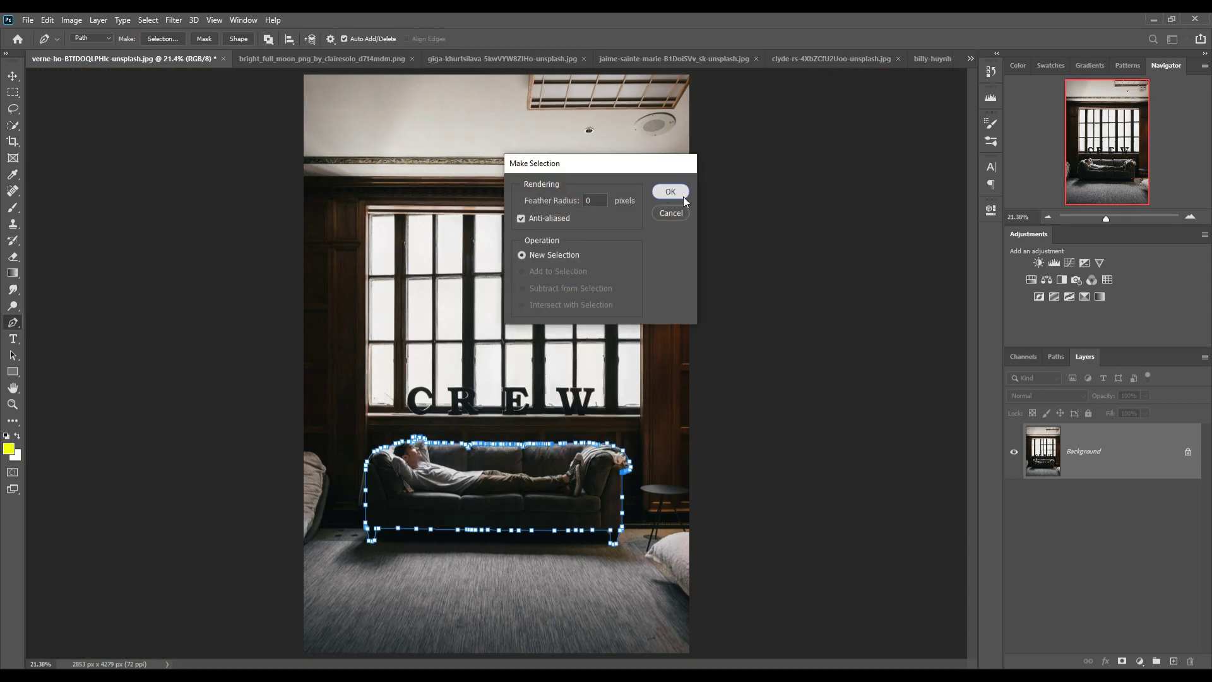
left_click(670, 192)
key("ctrl+j")
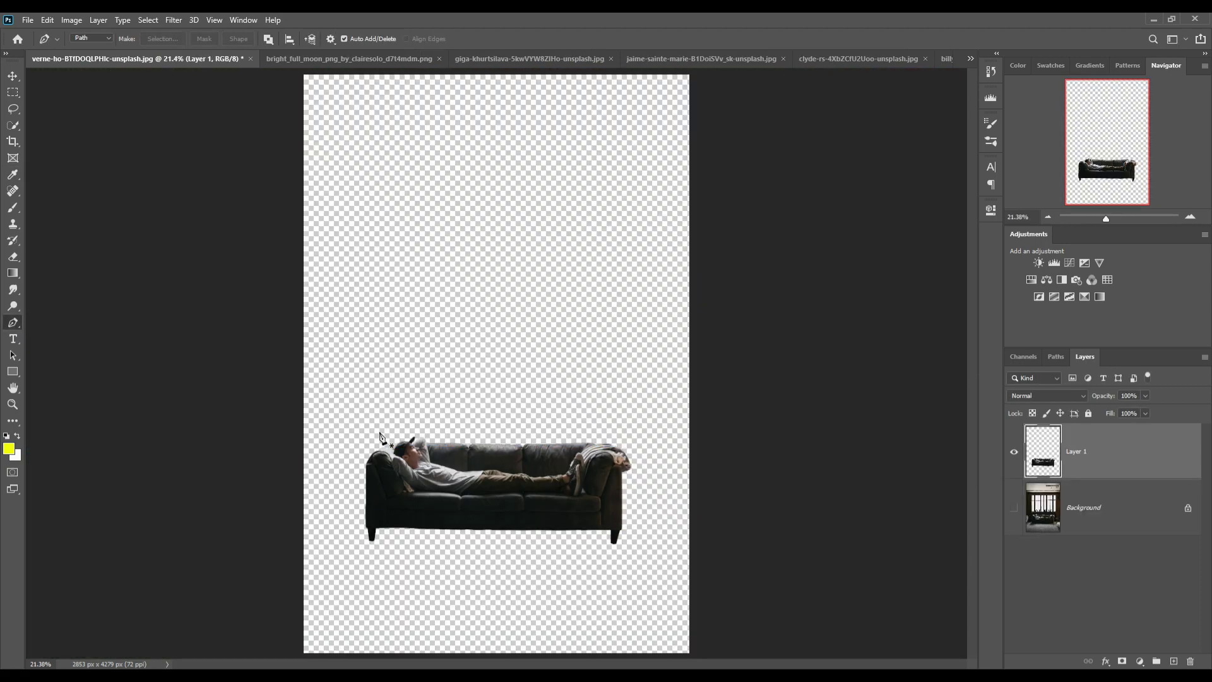
- Create a new blank document from the 3840×2160 preset
key("v")
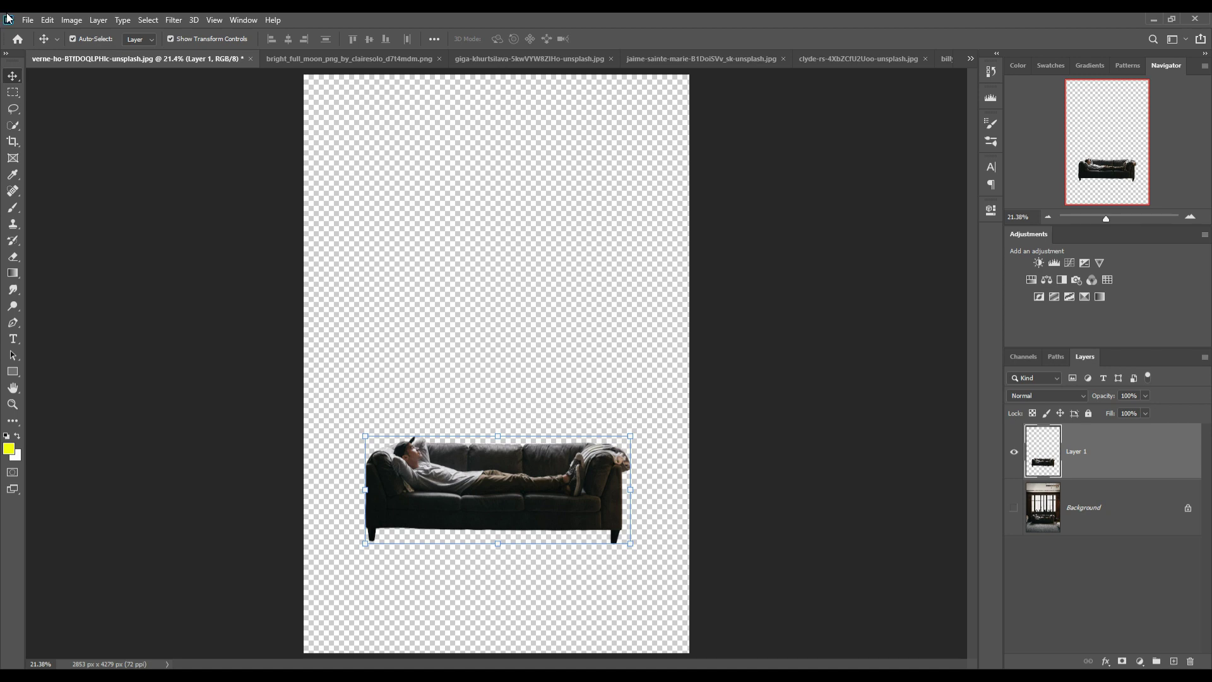
left_click(28, 19)
left_click(38, 27)
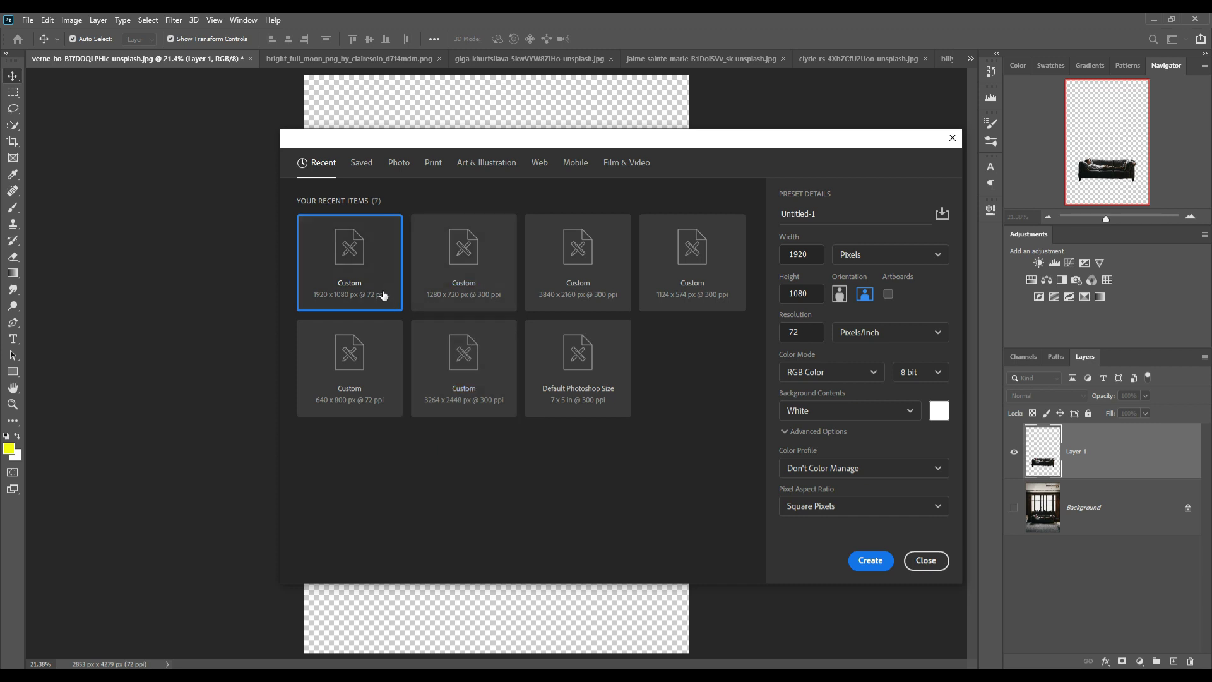
left_click(583, 279)
left_click(870, 560)
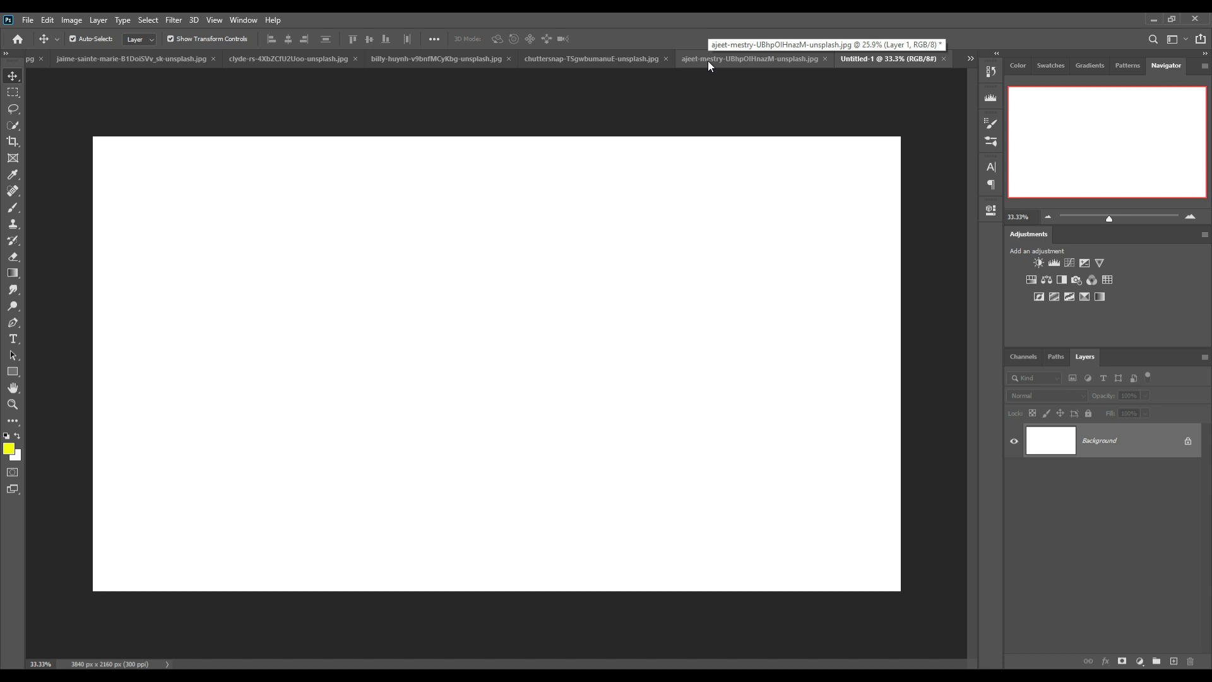
- Switch through the open photos to the sea image
left_click(609, 58)
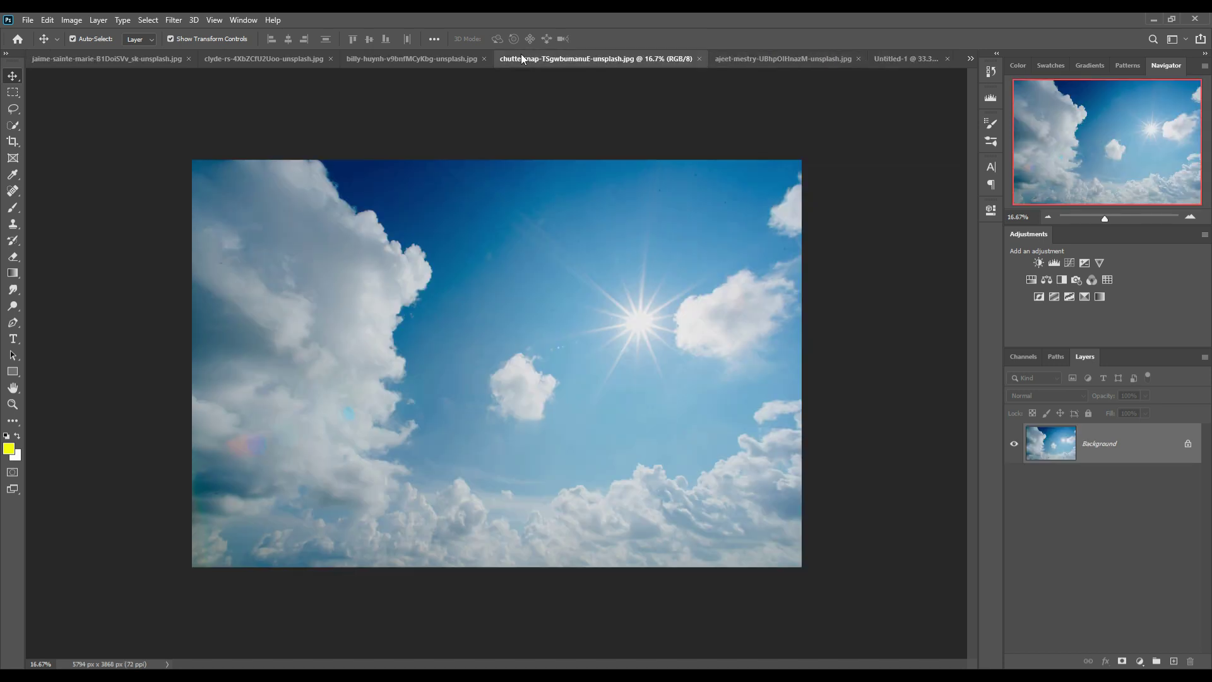
left_click(414, 56)
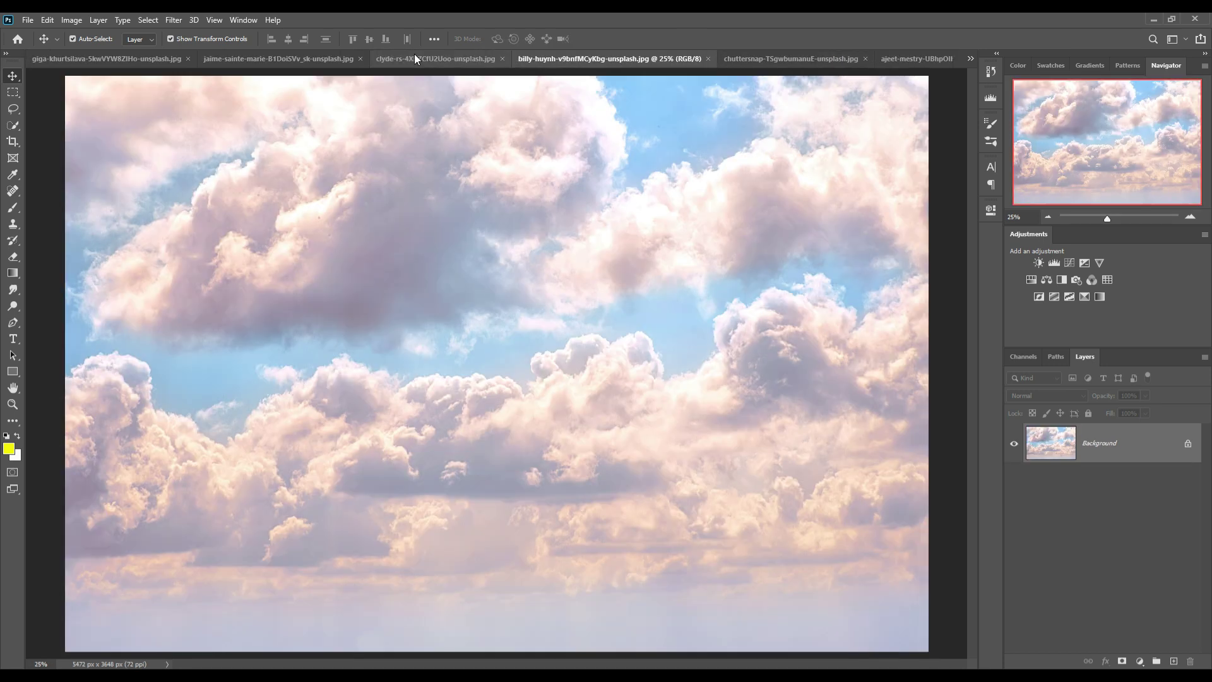
left_click(214, 57)
left_click(117, 59)
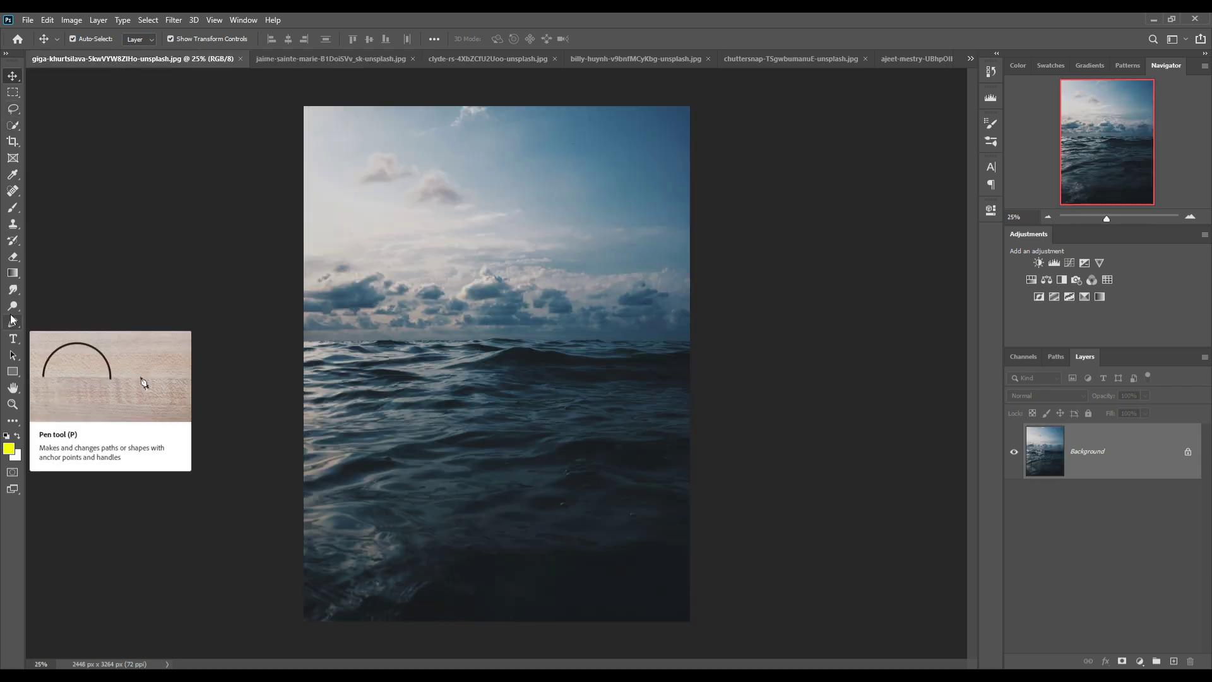
- Quick-select the sea water, remove sky at the left edge, and lasso-trim along the horizon
left_click(11, 125)
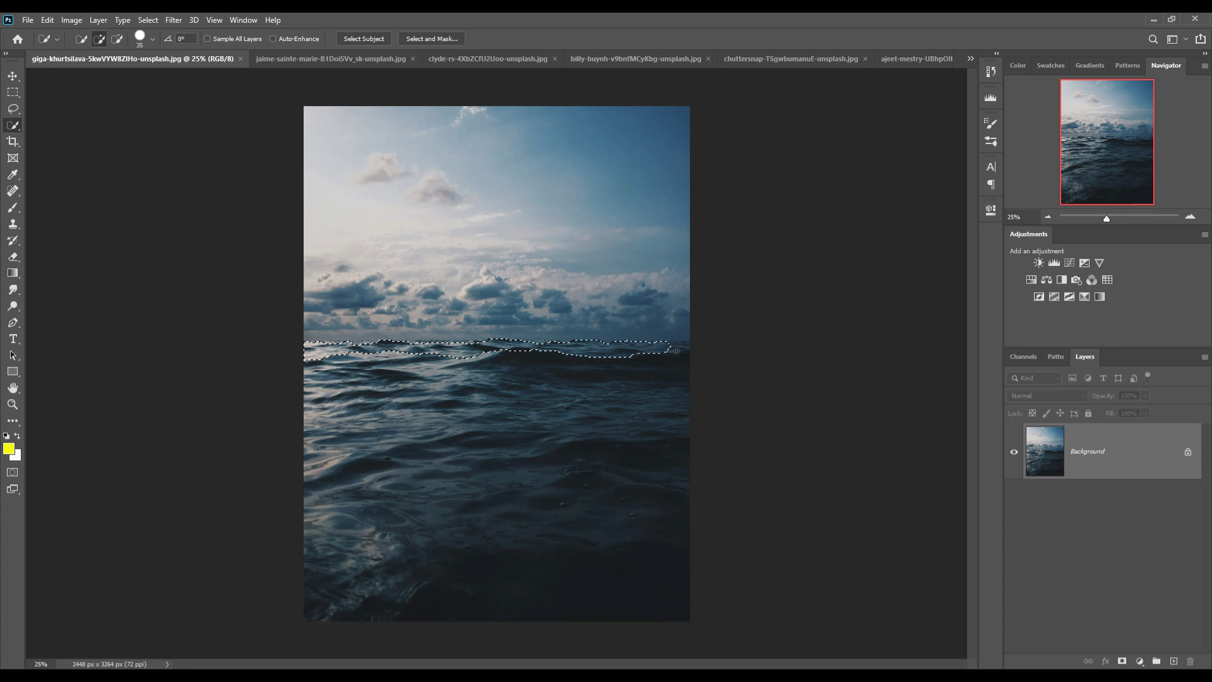
left_click(688, 377)
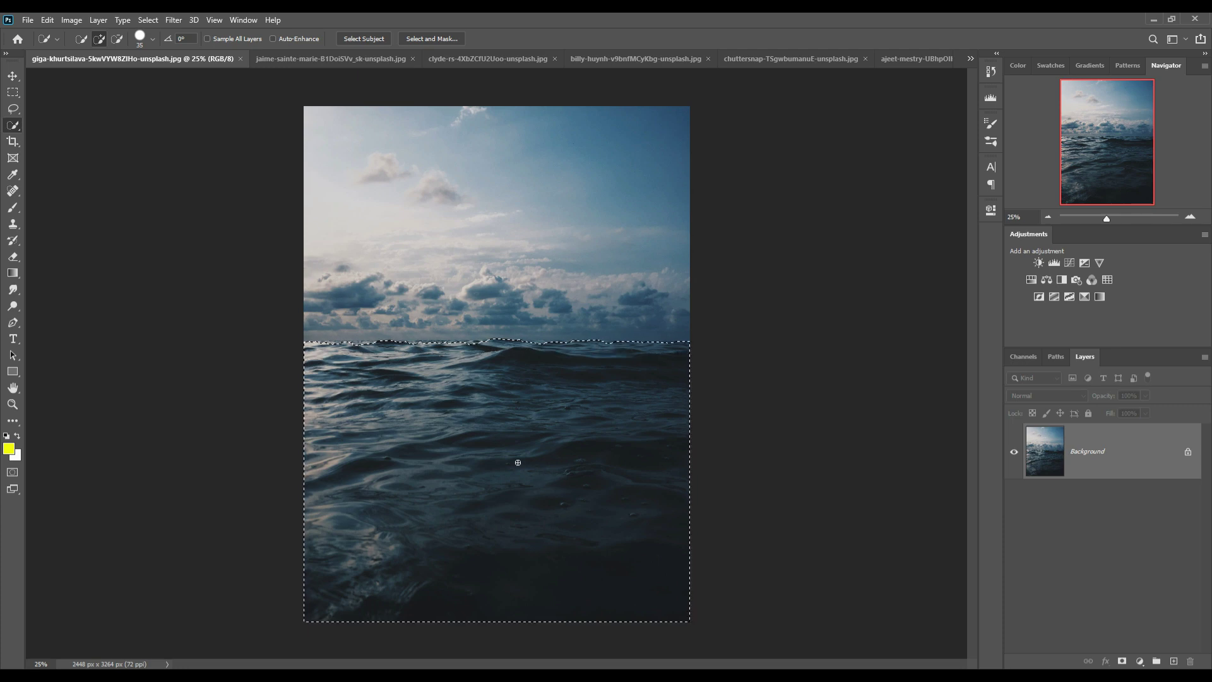
key("ctrl+plus")
key("ctrl+plus")
key("ctrl+plus")
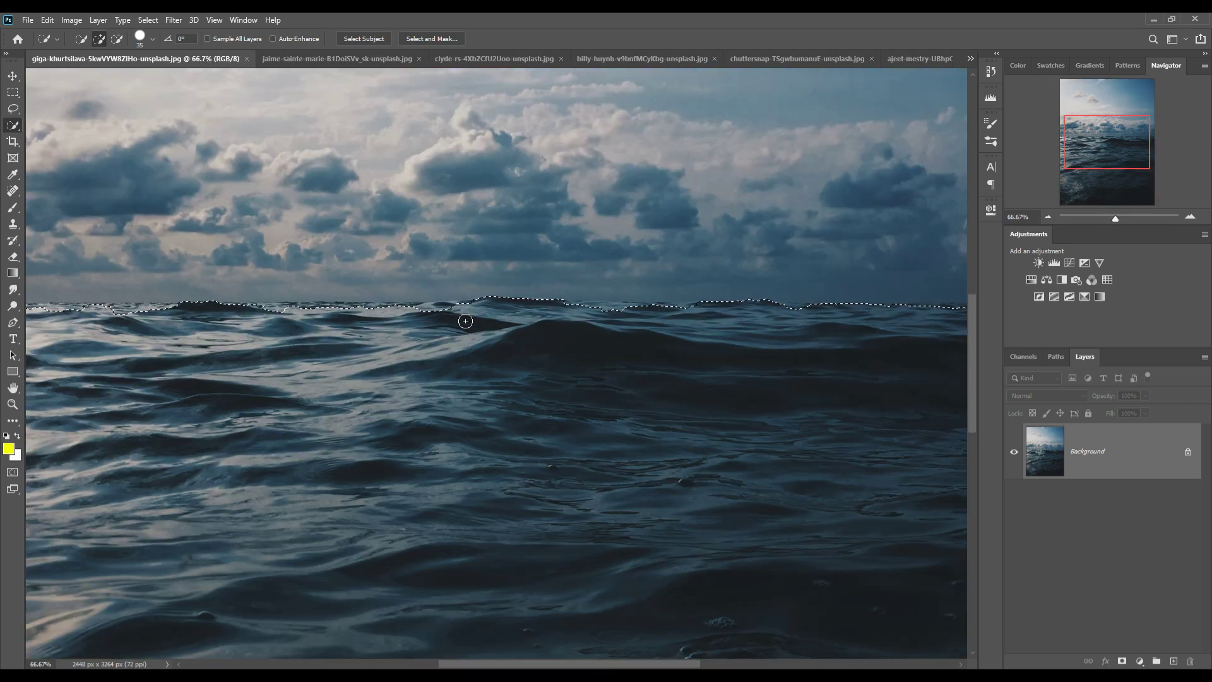
mouse_move(494, 327)
left_mouse_down()
mouse_move(693, 316)
mouse_move(908, 326)
mouse_move(536, 386)
left_mouse_up()
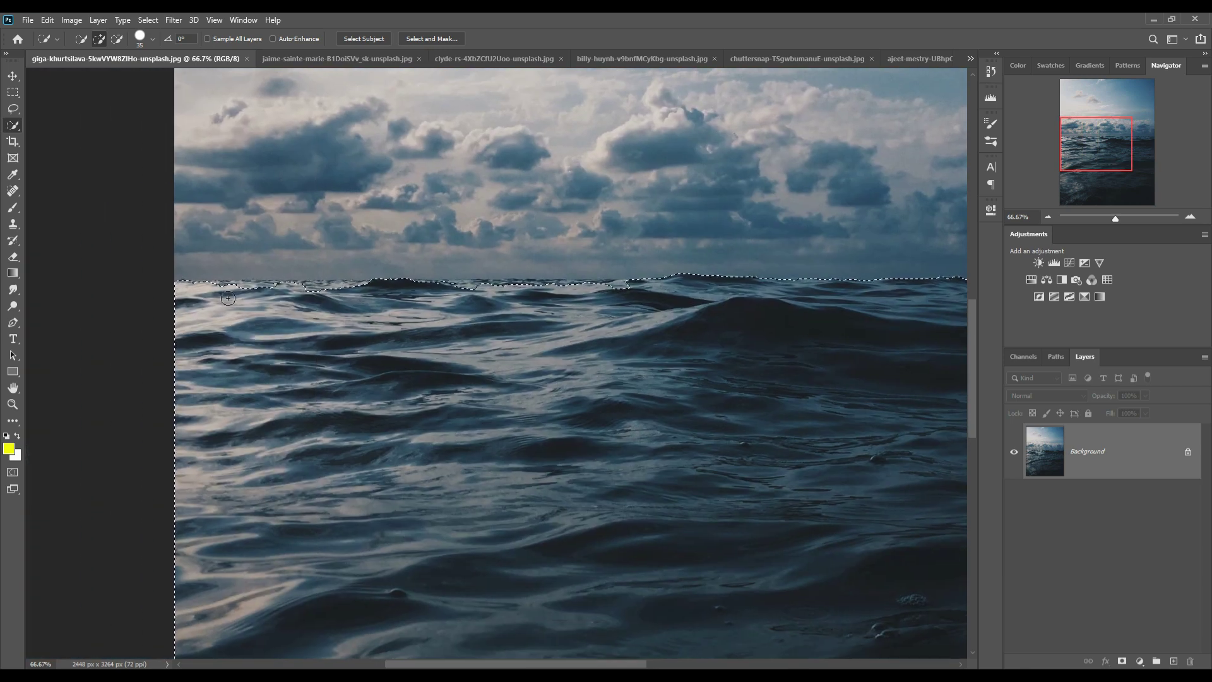
mouse_move(246, 296)
left_mouse_down()
mouse_move(332, 260)
mouse_move(186, 281)
mouse_move(207, 283)
left_mouse_up()
key("l")
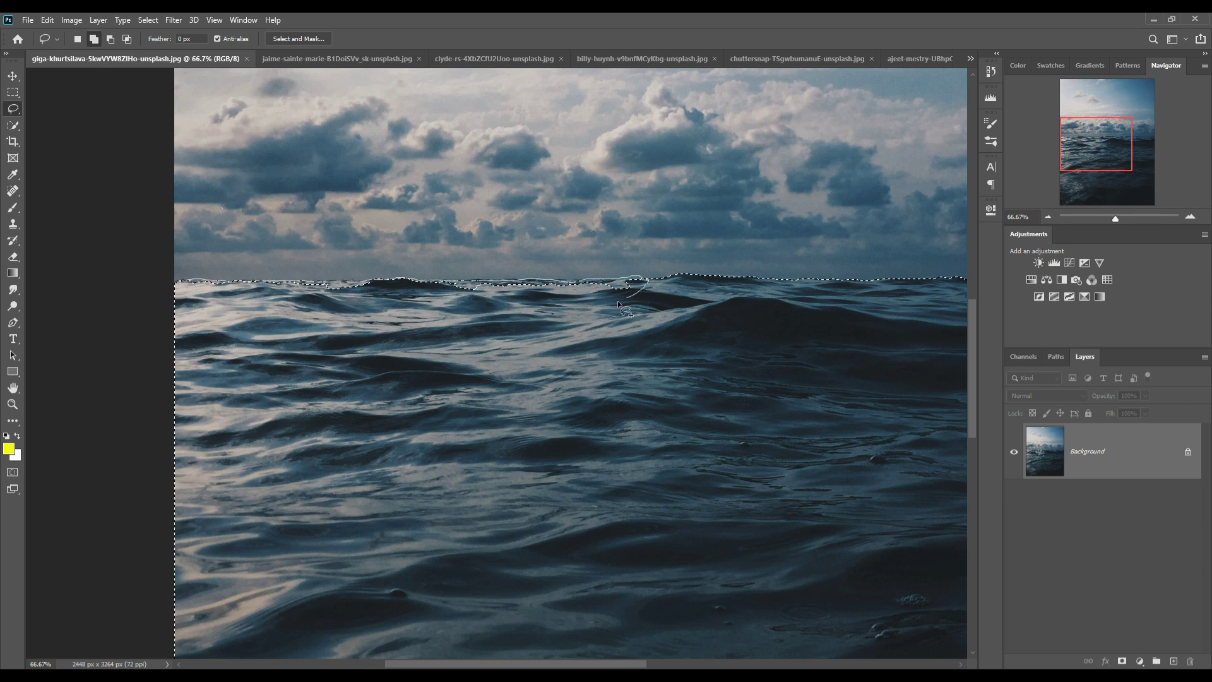
left_click_drag(618, 300, 184, 286)
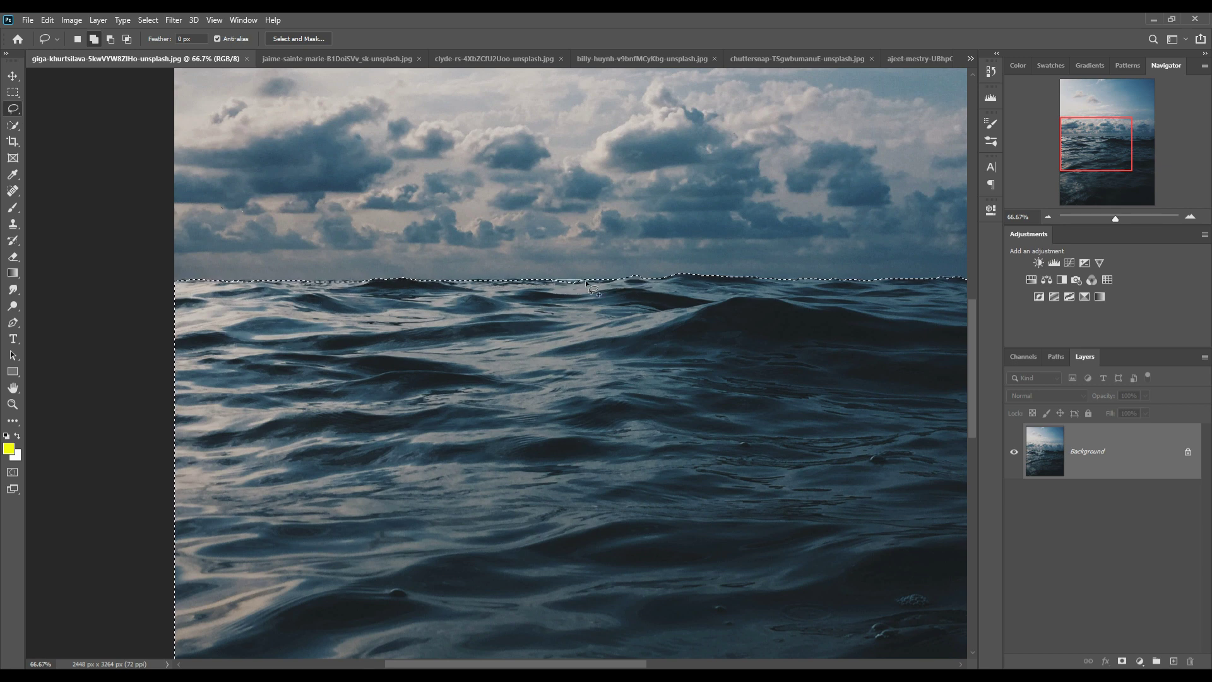
- Move the selected sea water into the new 3840×2160 document
left_click(12, 76)
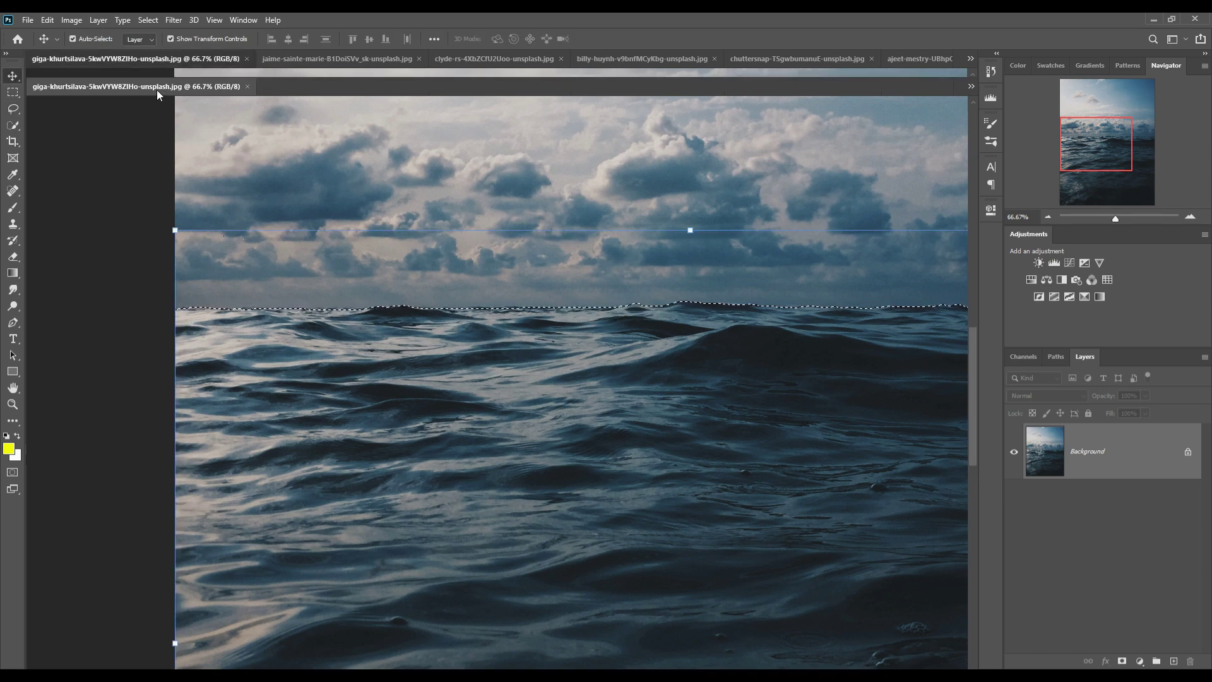
left_click_drag(136, 58, 100, 89)
left_click_drag(695, 442, 366, 385)
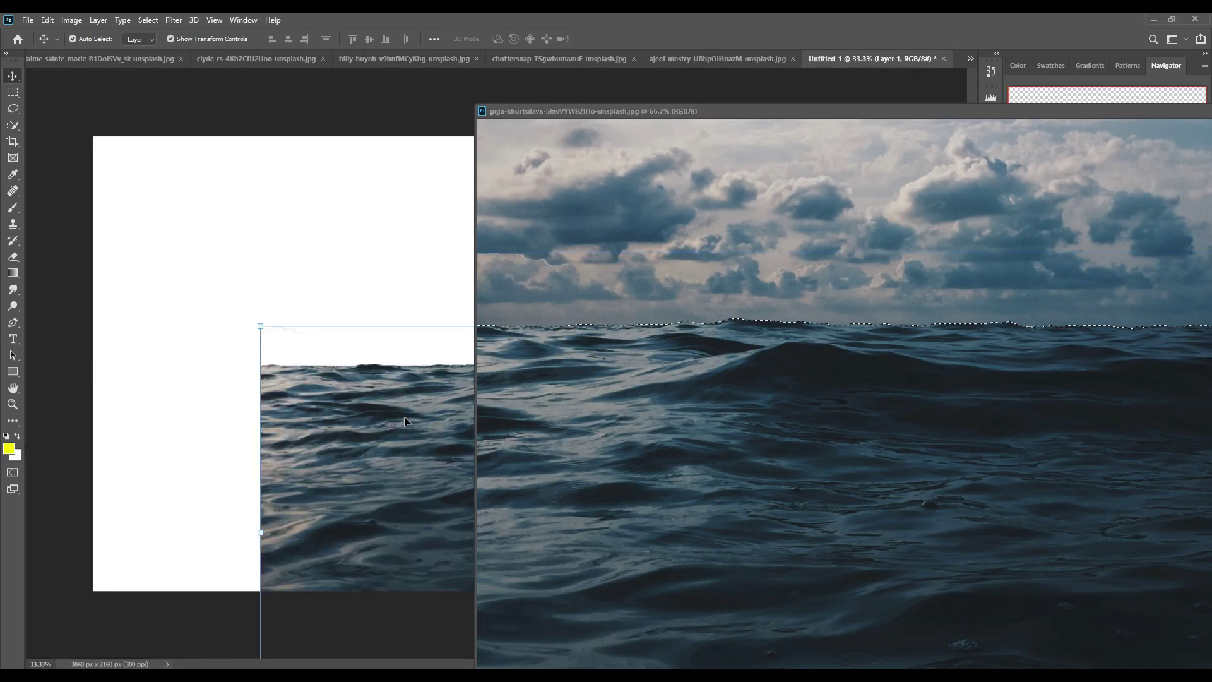
- Stretch the sea layer to full canvas width and shift it down about 60 px
key("ctrl+t")
left_click_drag(609, 452, 615, 452)
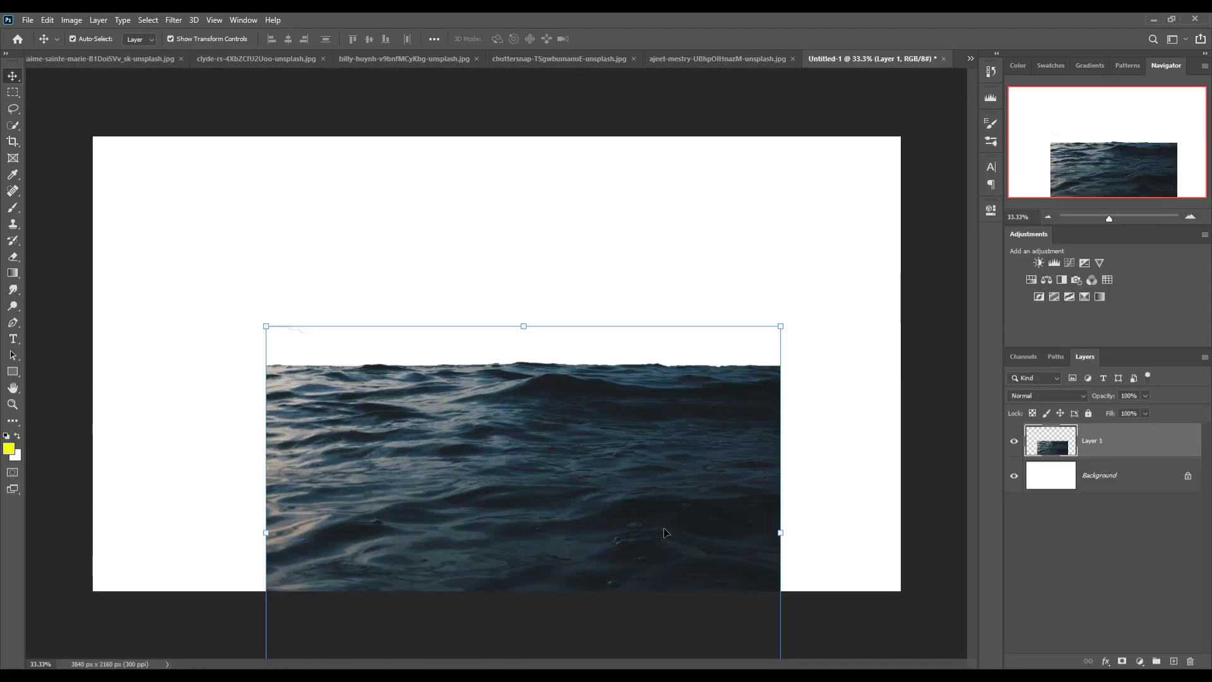
left_click_drag(779, 533, 914, 547)
left_click_drag(266, 533, 92, 532)
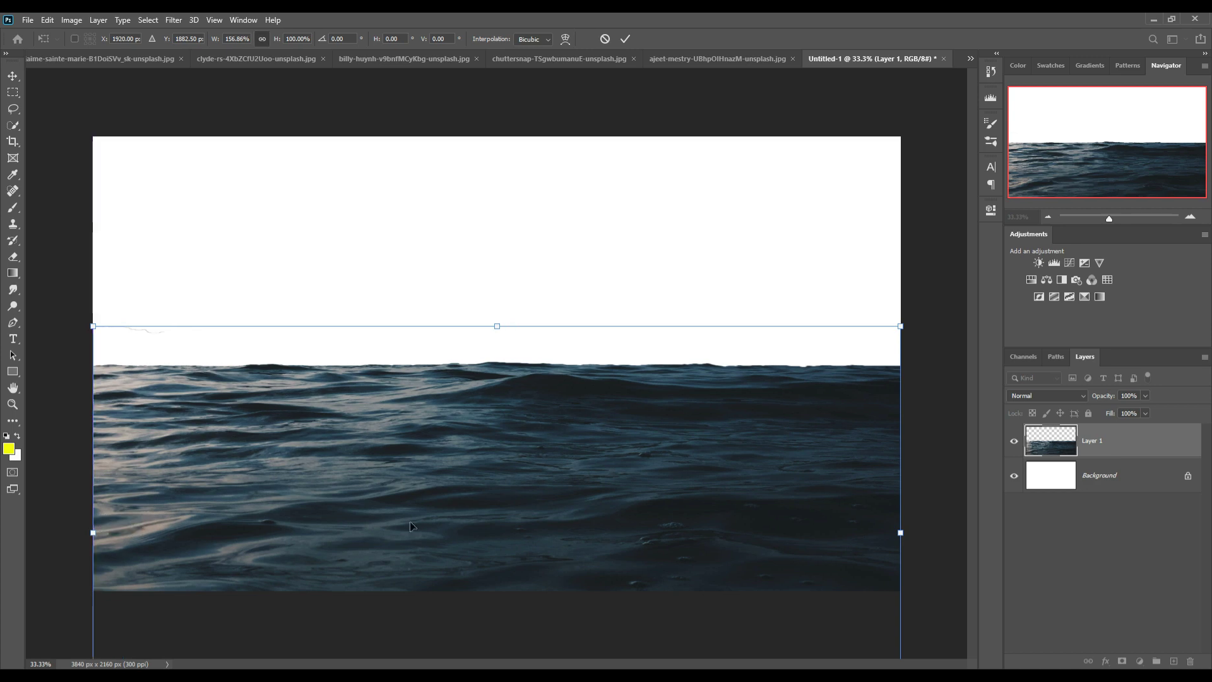
left_click(625, 38)
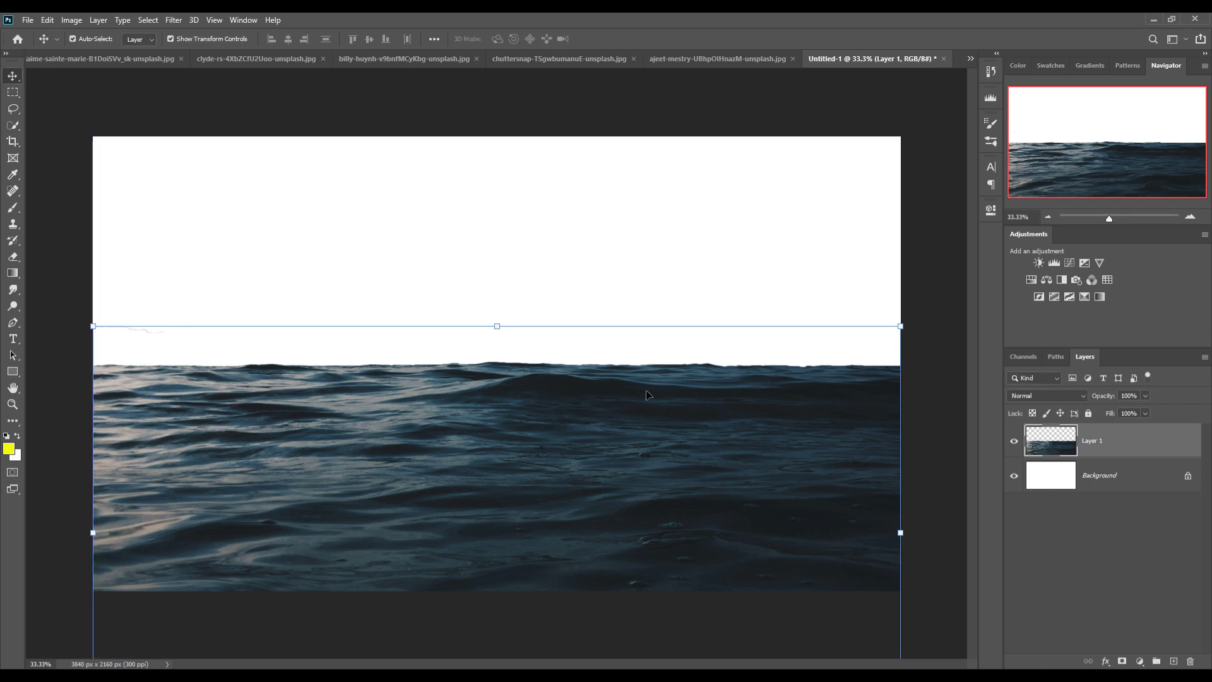
left_click_drag(522, 406, 521, 445)
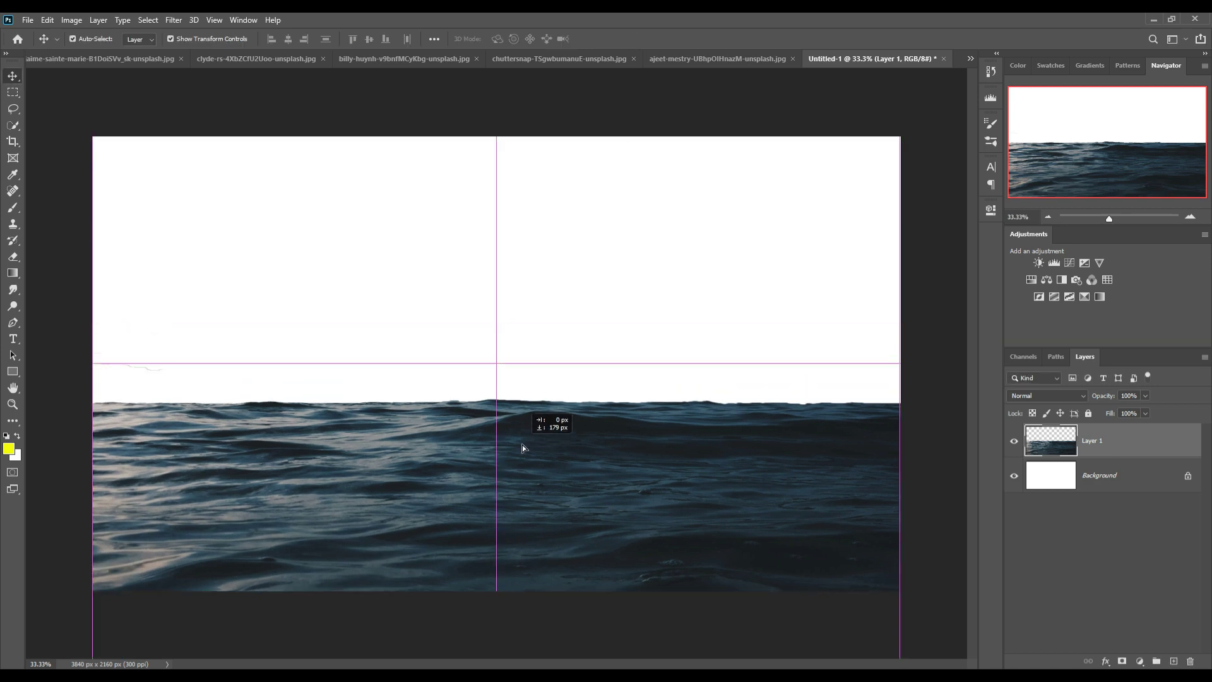
- Erase stray pixels above the sea's horizon on Layer 1
left_click(365, 179)
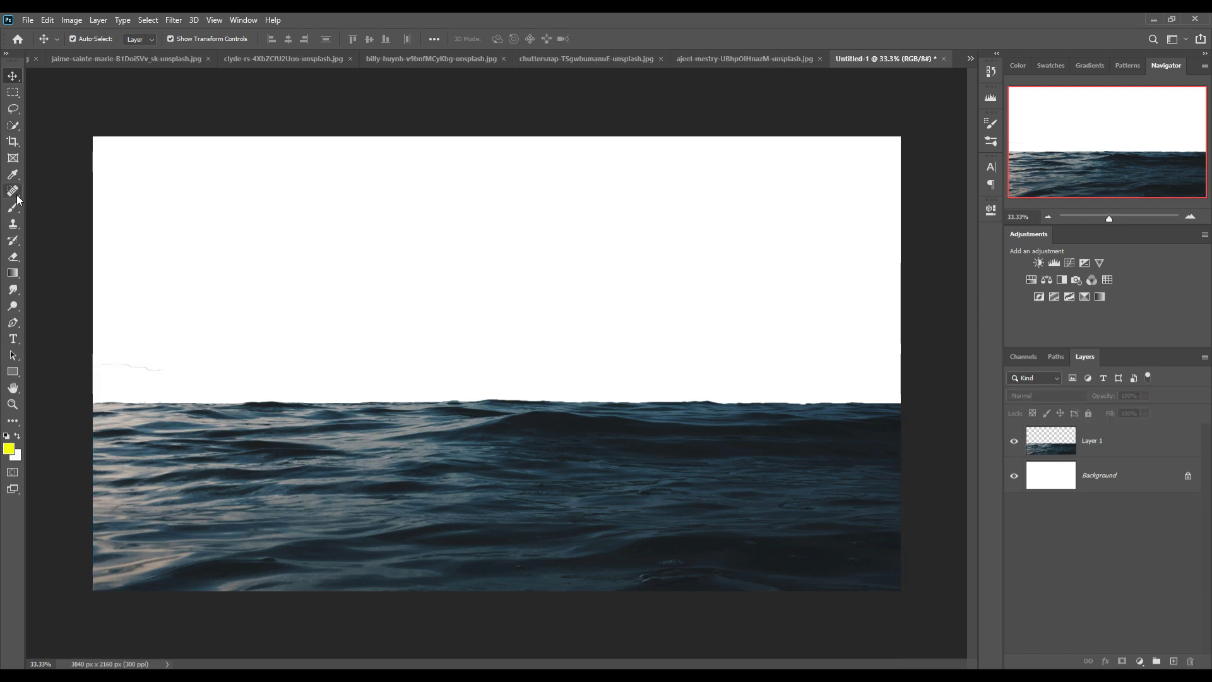
left_click(1055, 450)
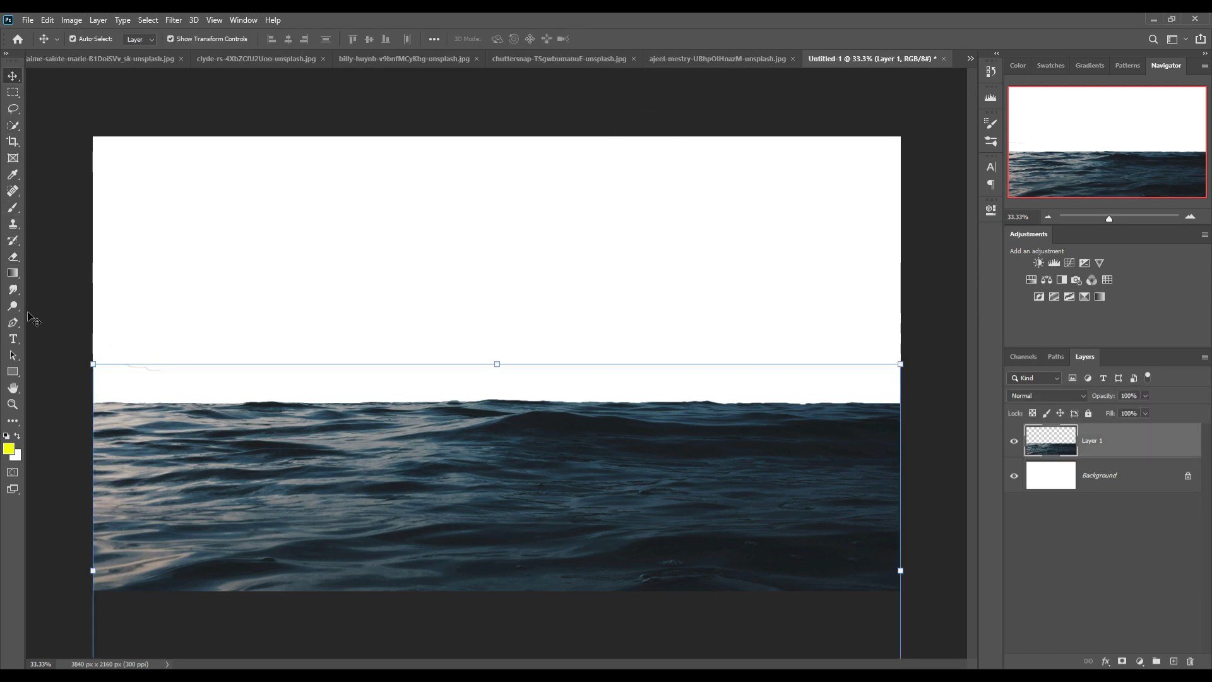
left_click(13, 257)
left_click_drag(130, 371, 259, 377)
left_click(15, 78)
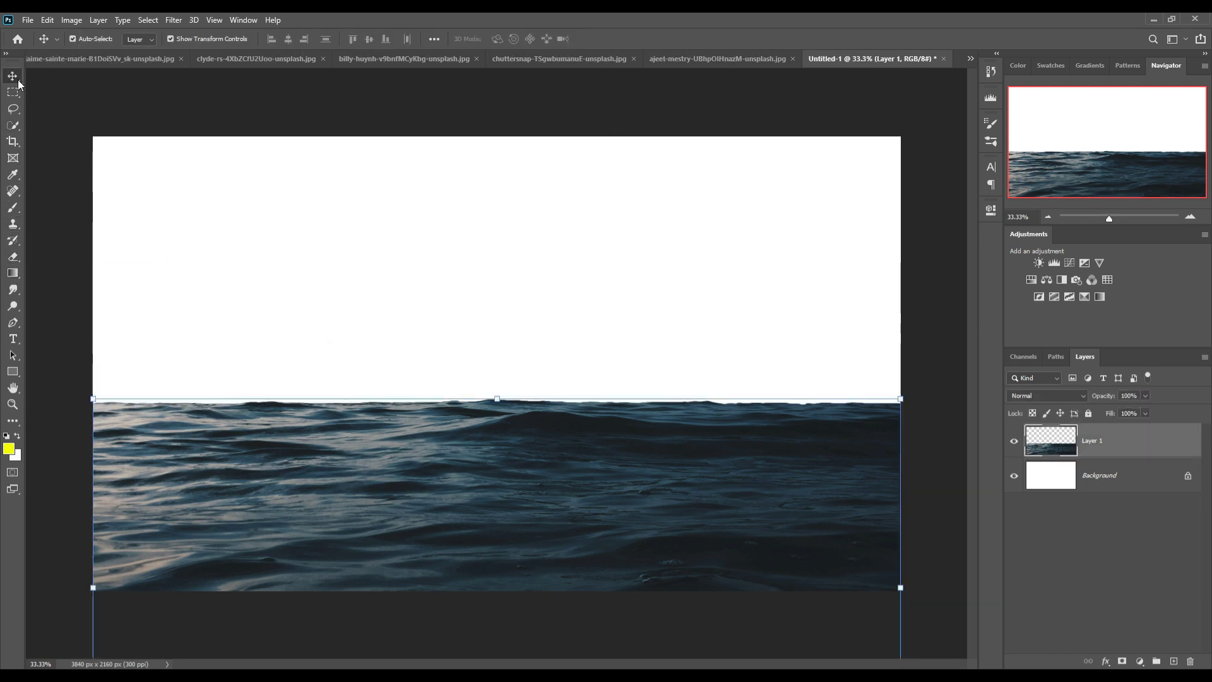
- Open the sunset city photo from the document overflow list
left_click(970, 58)
left_click(995, 90)
left_click(971, 58)
left_click(995, 91)
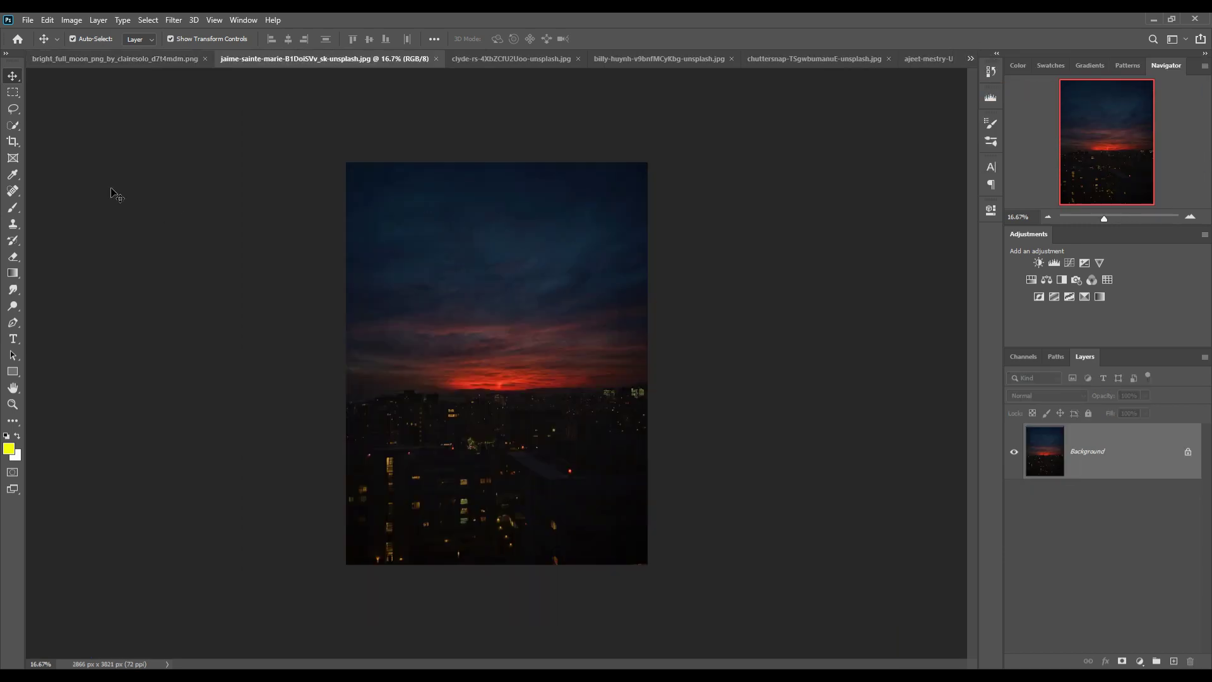
- Copy the sunset photo's dark sky into the composite, aligned with the canvas top
left_click(13, 93)
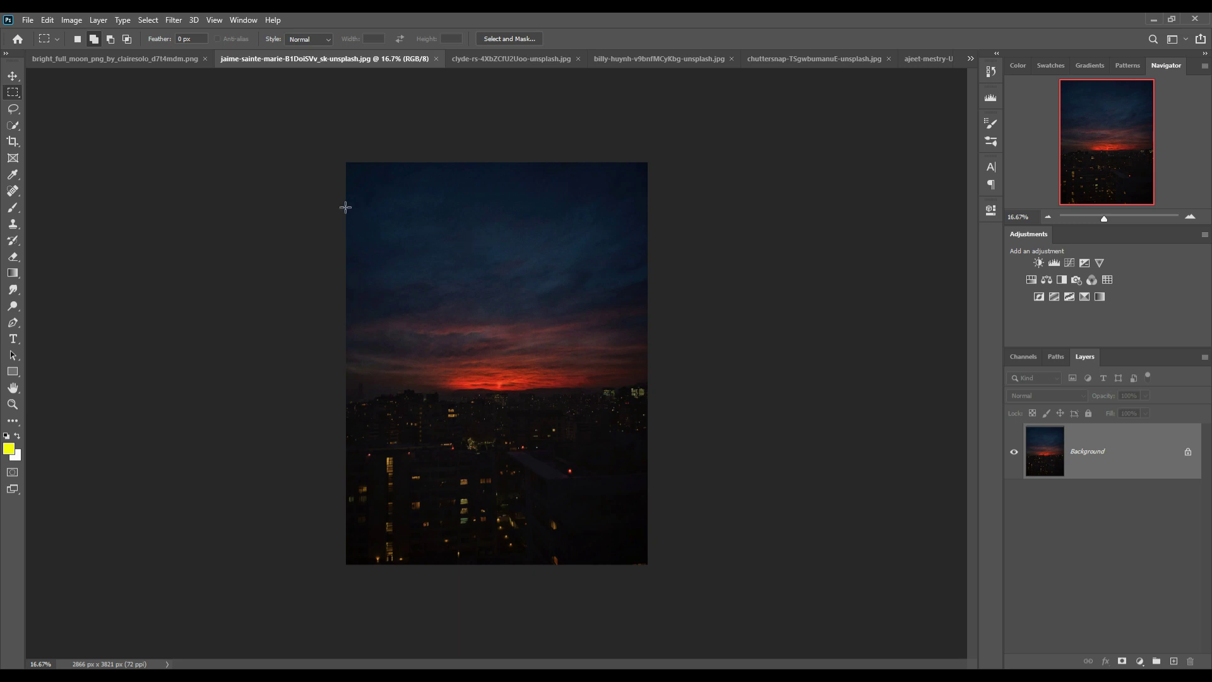
left_click_drag(350, 172, 648, 305)
key("v")
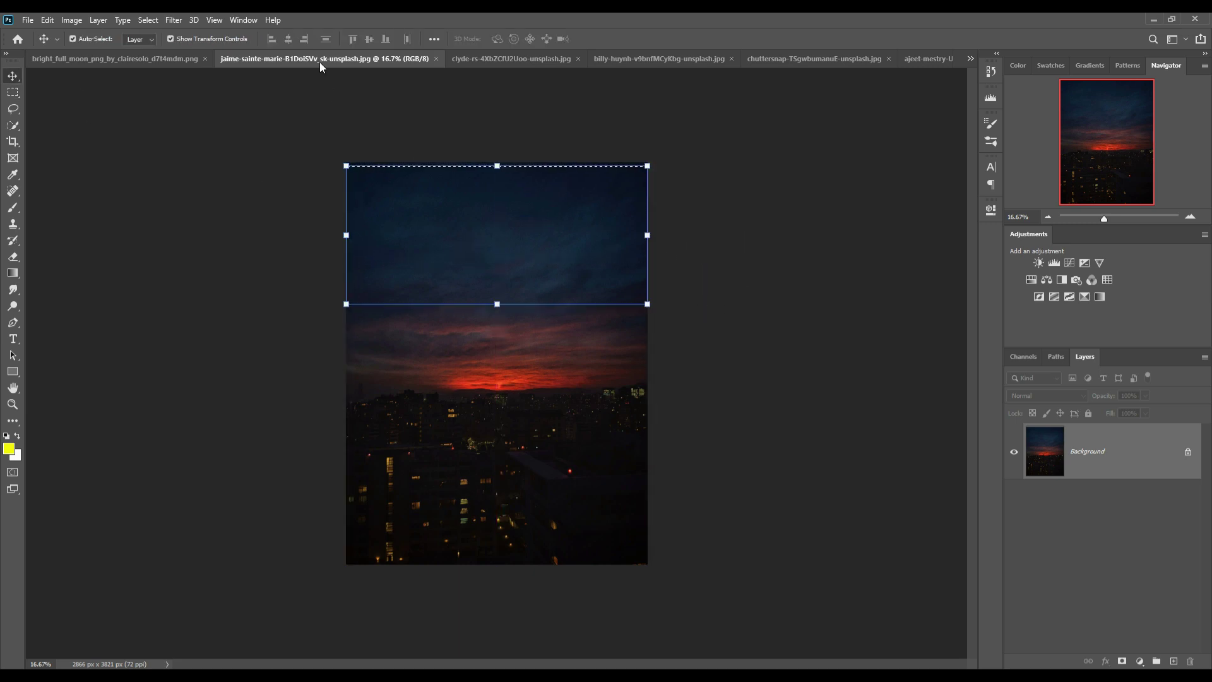
left_click_drag(325, 58, 866, 195)
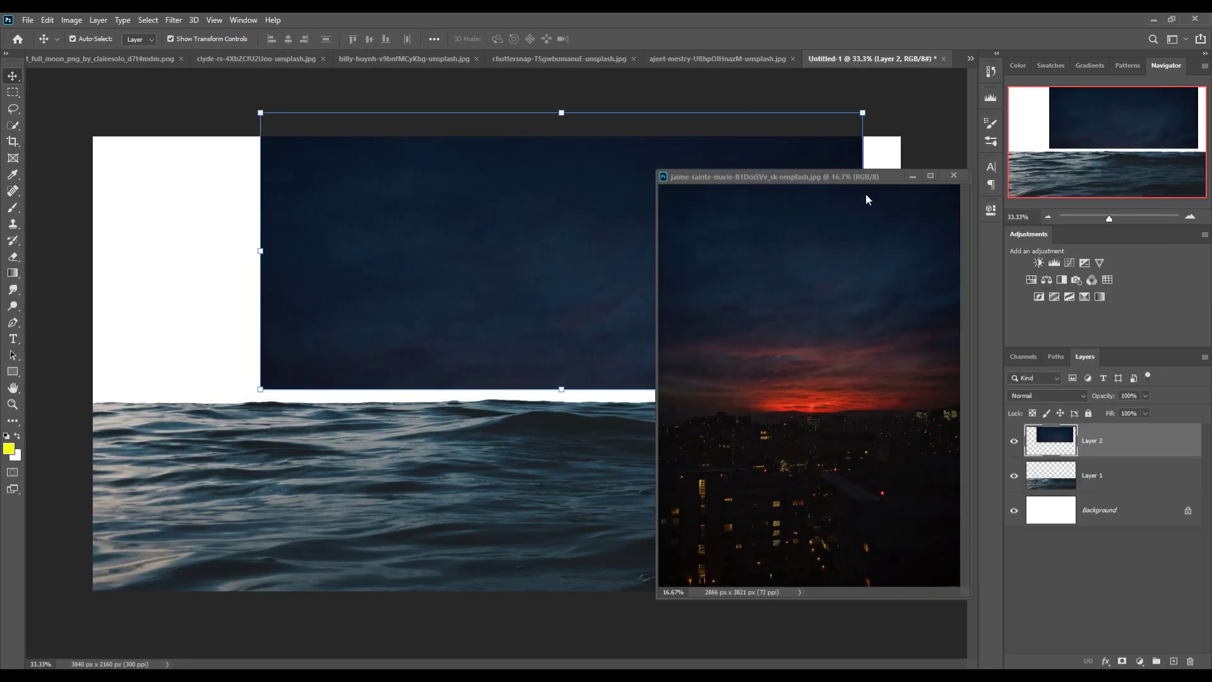
left_click_drag(654, 222, 625, 248)
- Stretch the sky layer to full canvas width and place it beneath the sea layer
key("ctrl+t")
left_click_drag(862, 275, 901, 275)
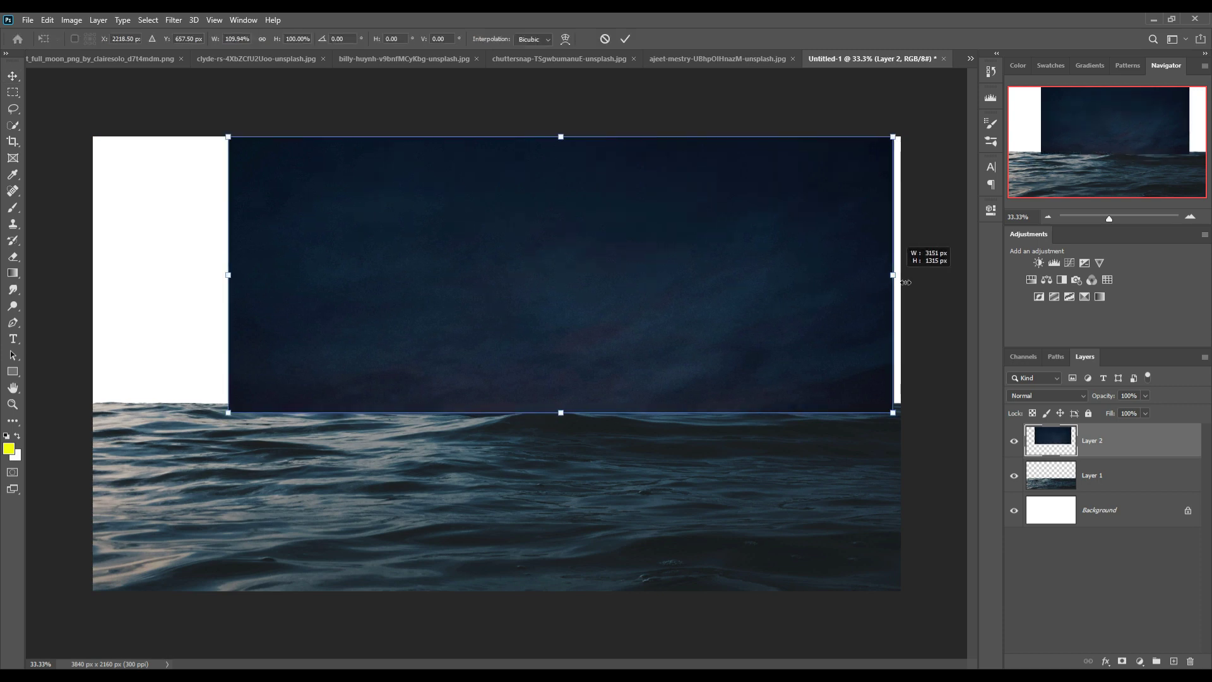
left_click_drag(237, 283, 102, 282)
key("Return")
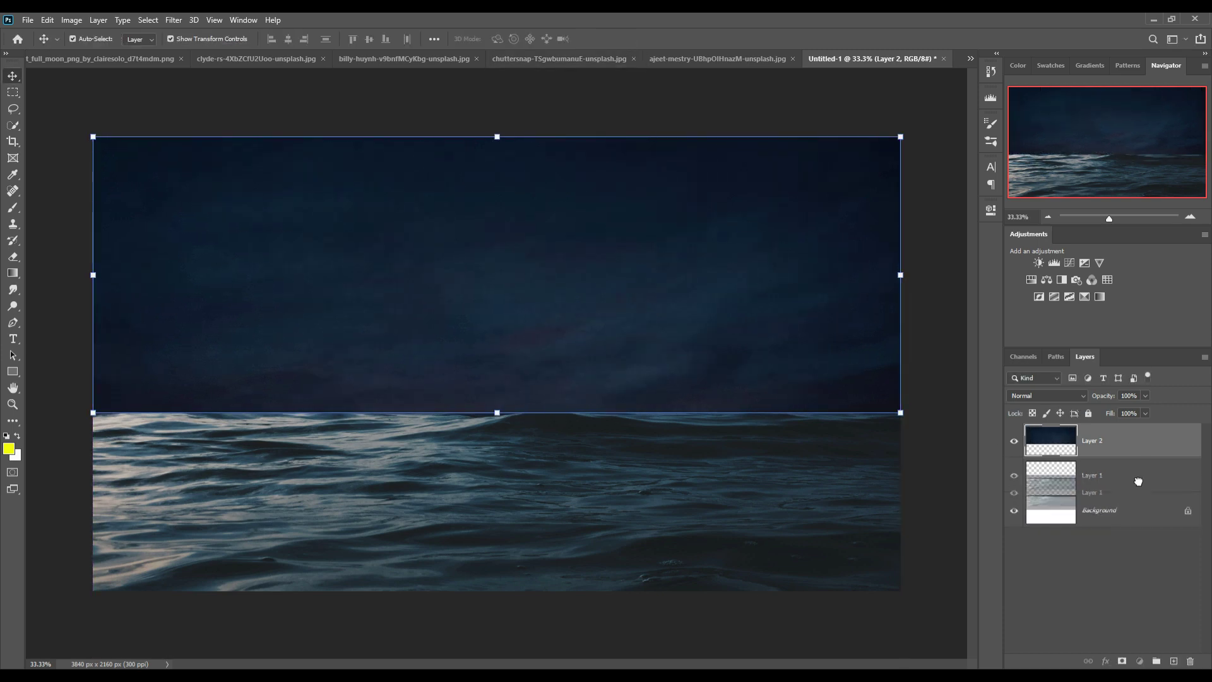
left_click_drag(1135, 451, 1135, 491)
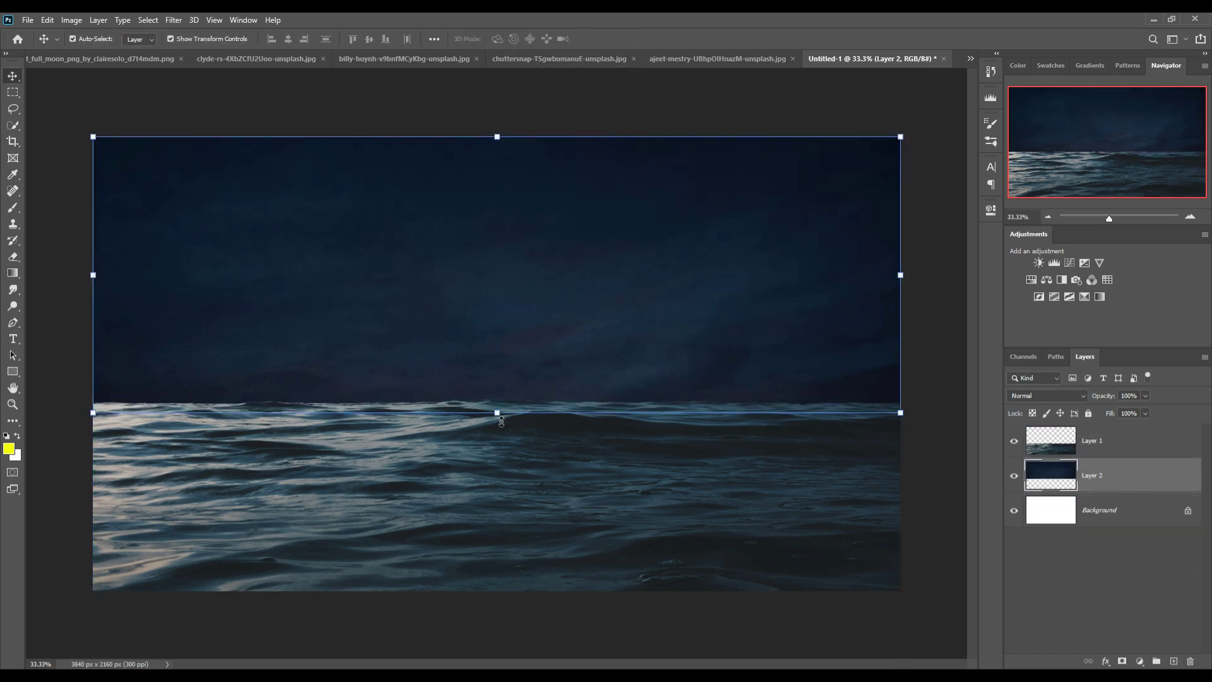
- Bring up the sofa cutout document in a floating window
left_click(970, 58)
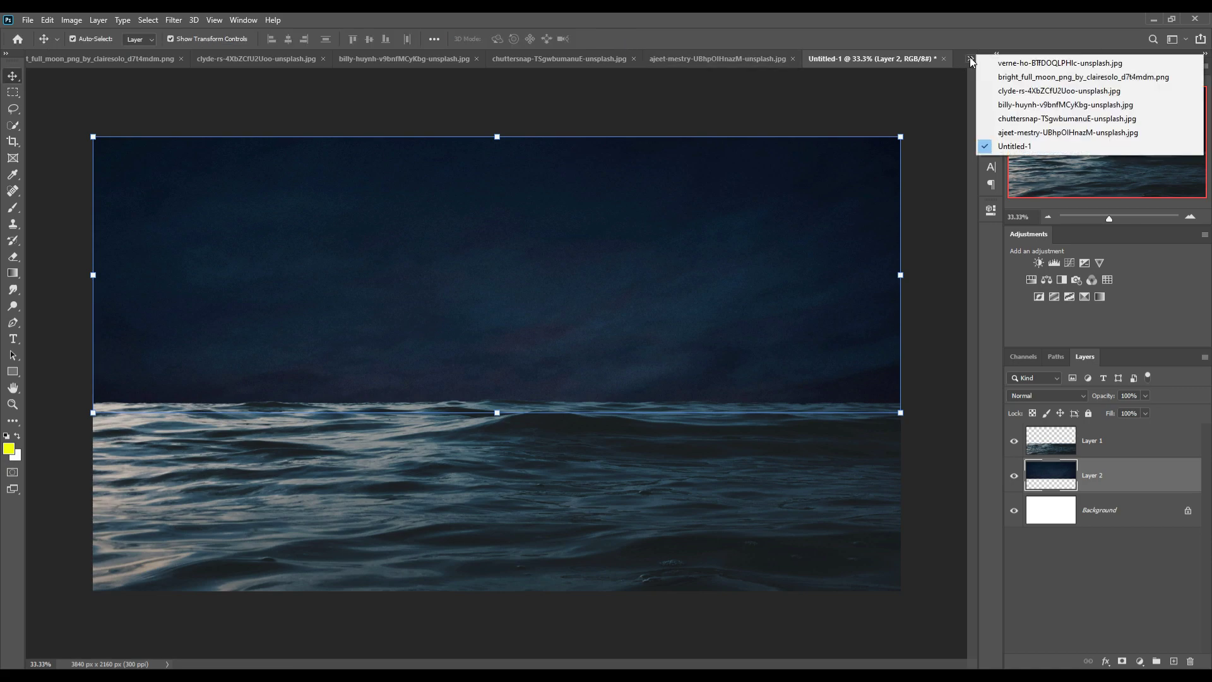
left_click(1074, 60)
left_click_drag(133, 64, 625, 113)
- Drag the sofa cutout into the composite above the sea layer, resting on the water
left_click_drag(673, 536, 439, 451)
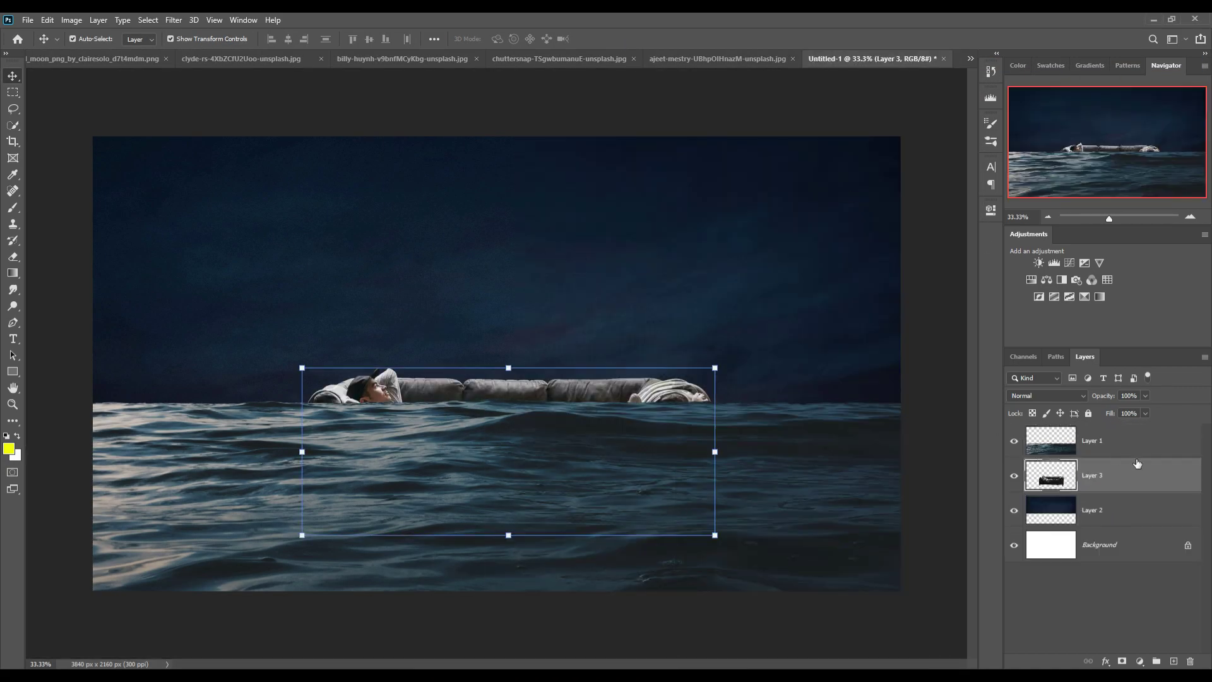
left_click(1130, 444)
left_click_drag(1134, 467, 1131, 429)
mouse_move(457, 430)
left_mouse_down()
mouse_move(466, 411)
mouse_move(445, 404)
left_mouse_up()
left_click_drag(608, 473, 551, 459)
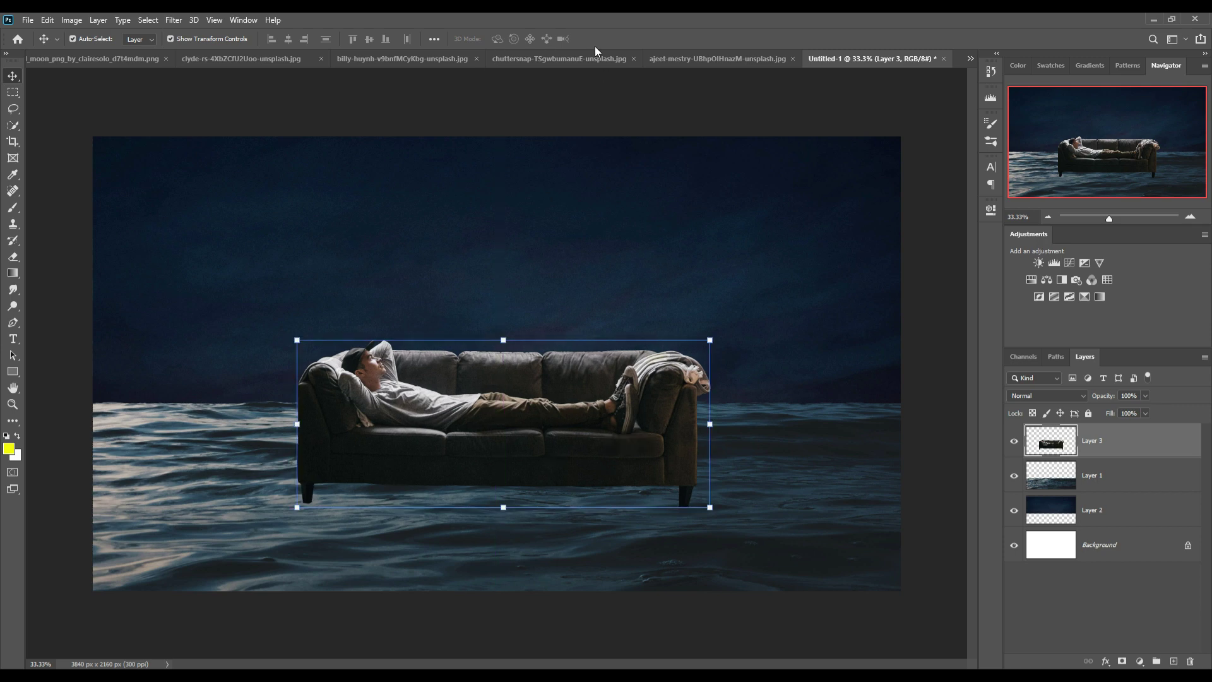
- Add a layer mask to Layer 3 and paint black over the sofa's leg and lower edges
left_click(1141, 486)
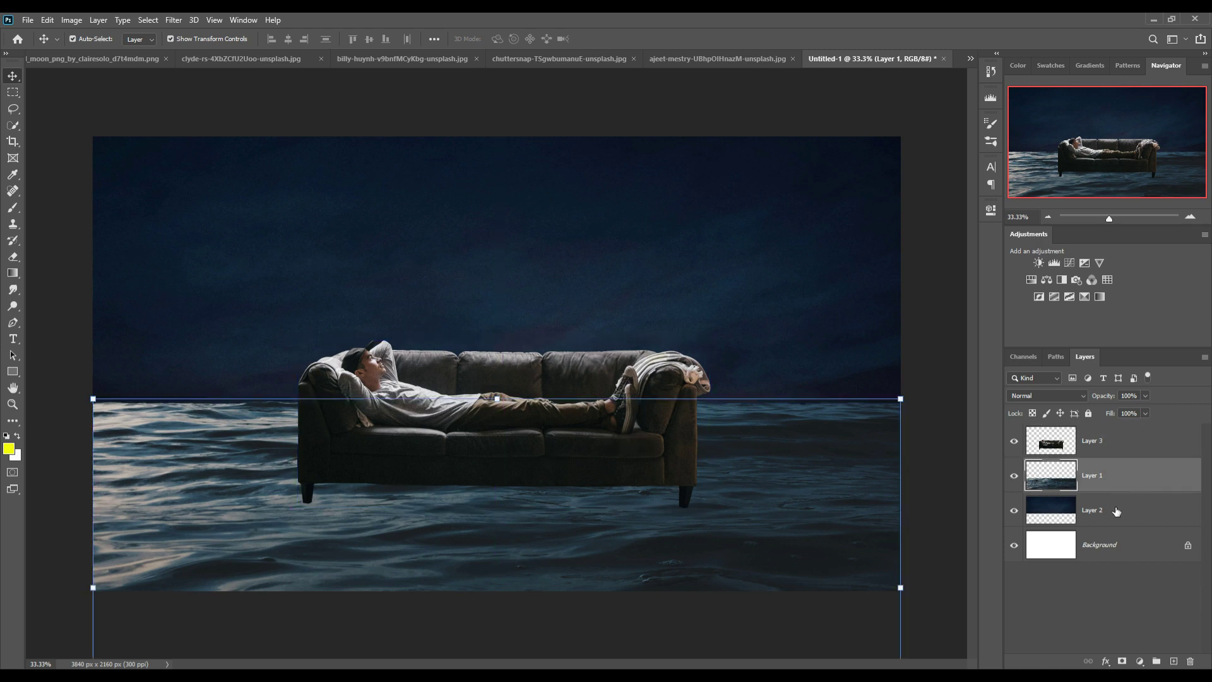
left_click(1121, 445)
left_click(1122, 661)
key("b")
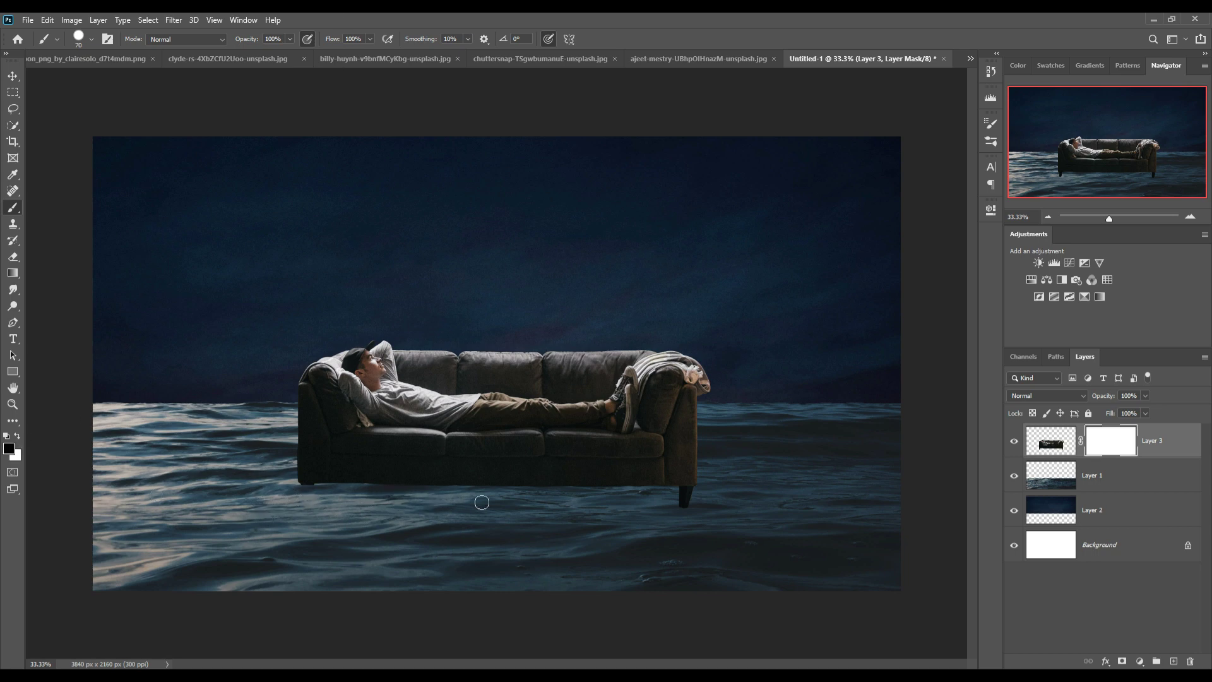
left_click_drag(482, 502, 781, 498)
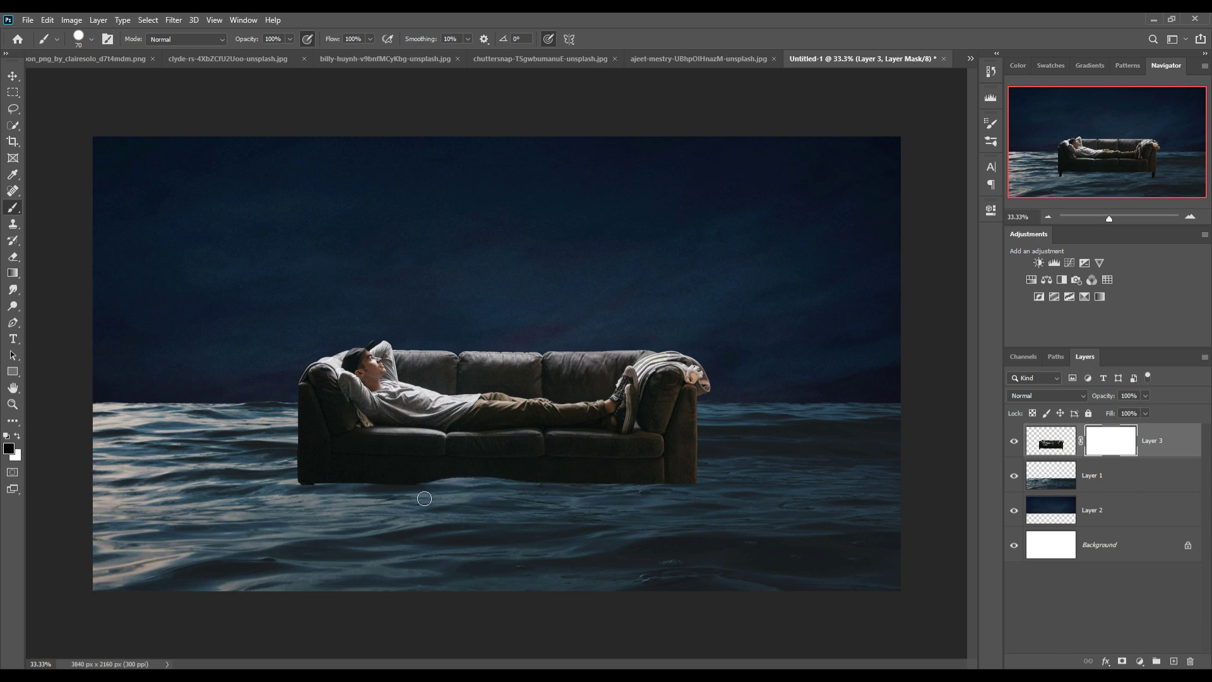
mouse_move(351, 490)
left_mouse_down()
mouse_move(310, 488)
mouse_move(417, 493)
left_mouse_up()
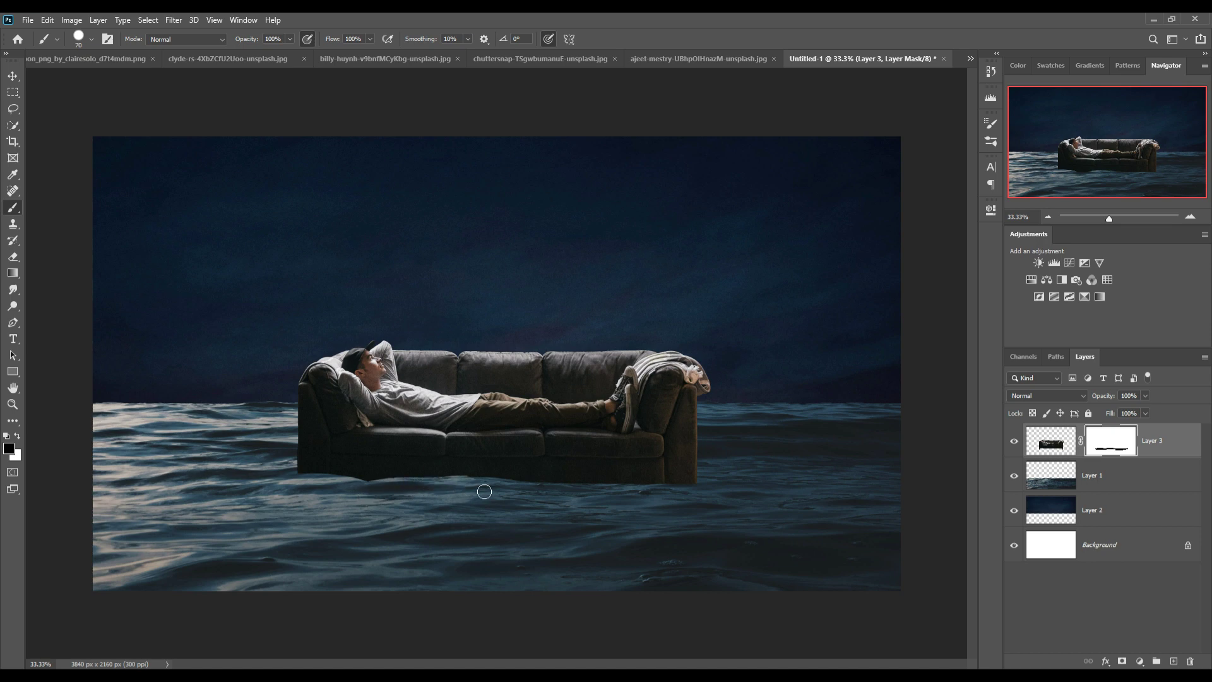
left_click_drag(616, 494, 686, 491)
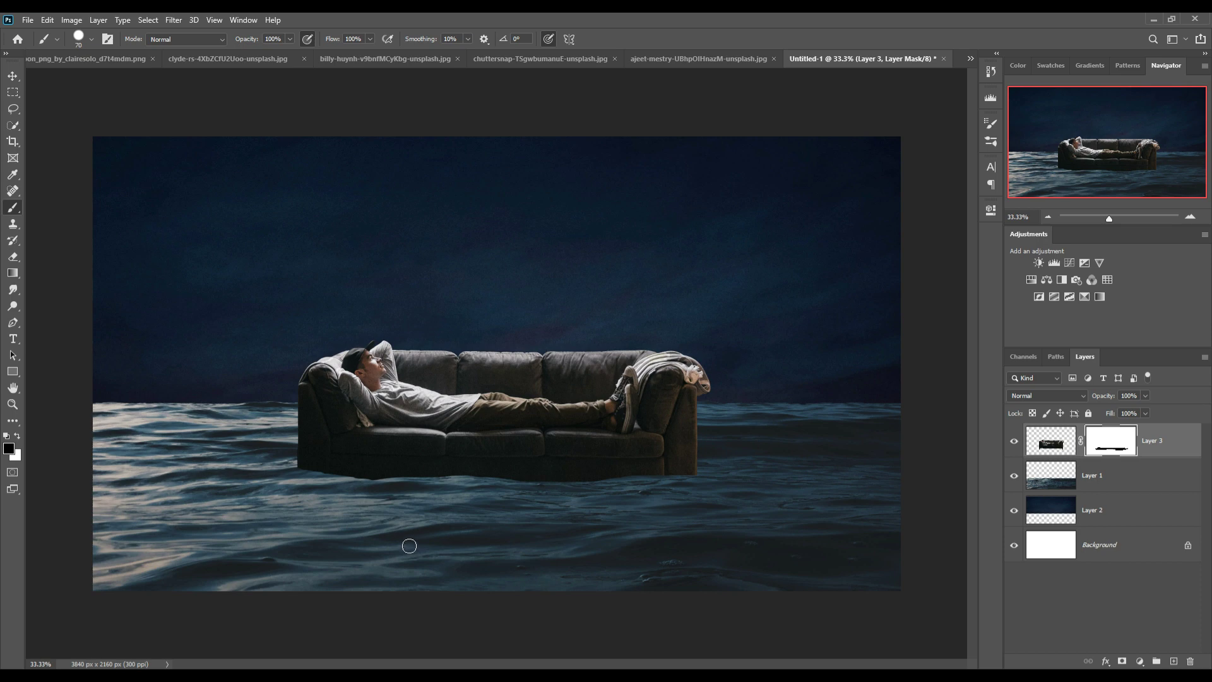
key("v")
left_click(1141, 481)
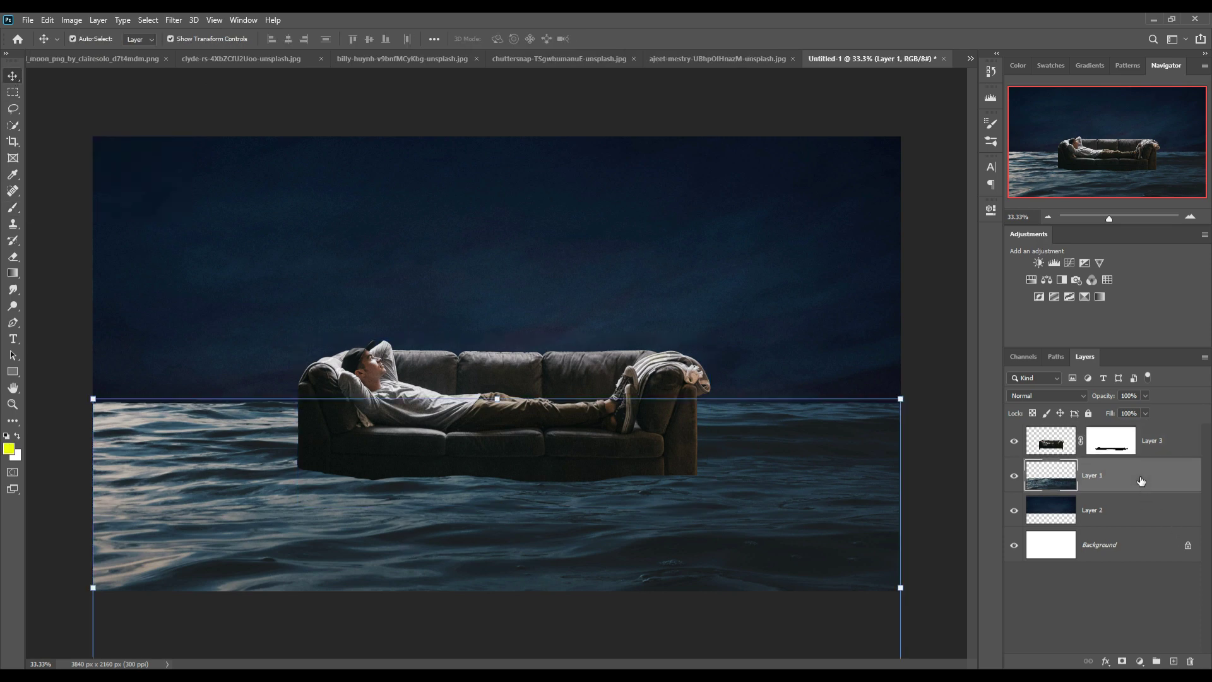
left_click(1168, 444)
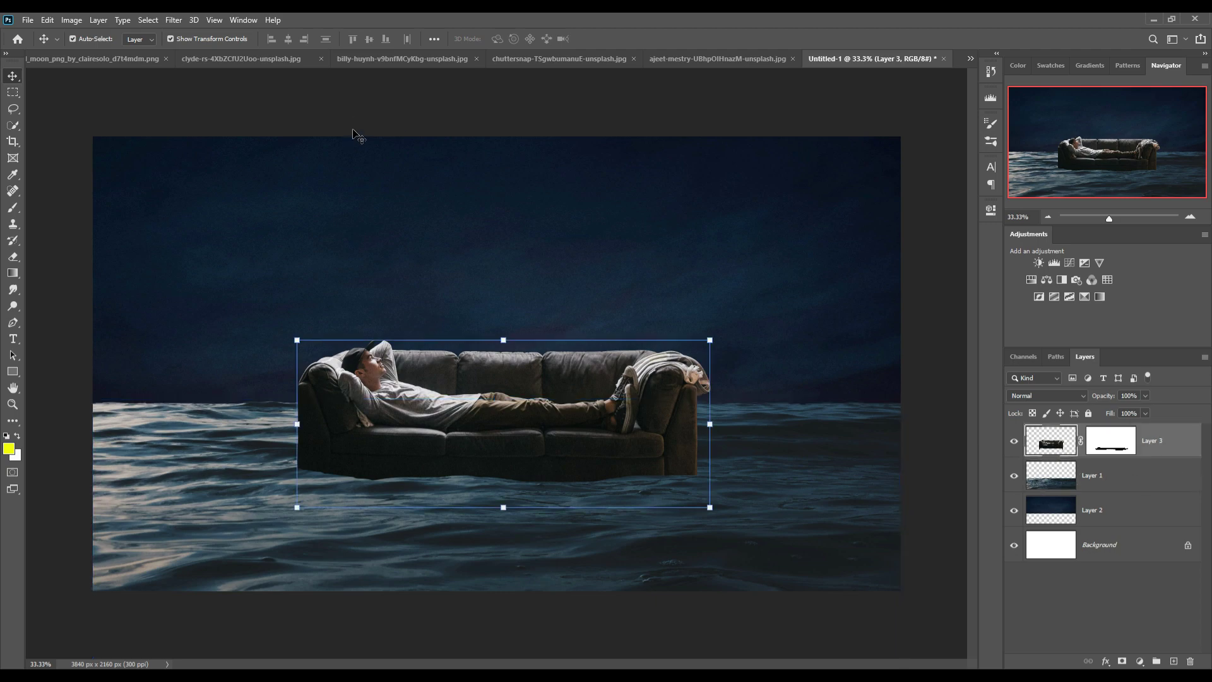
- Bring the TV cutout into the composite and tilt it about 17° clockwise
left_click(379, 61)
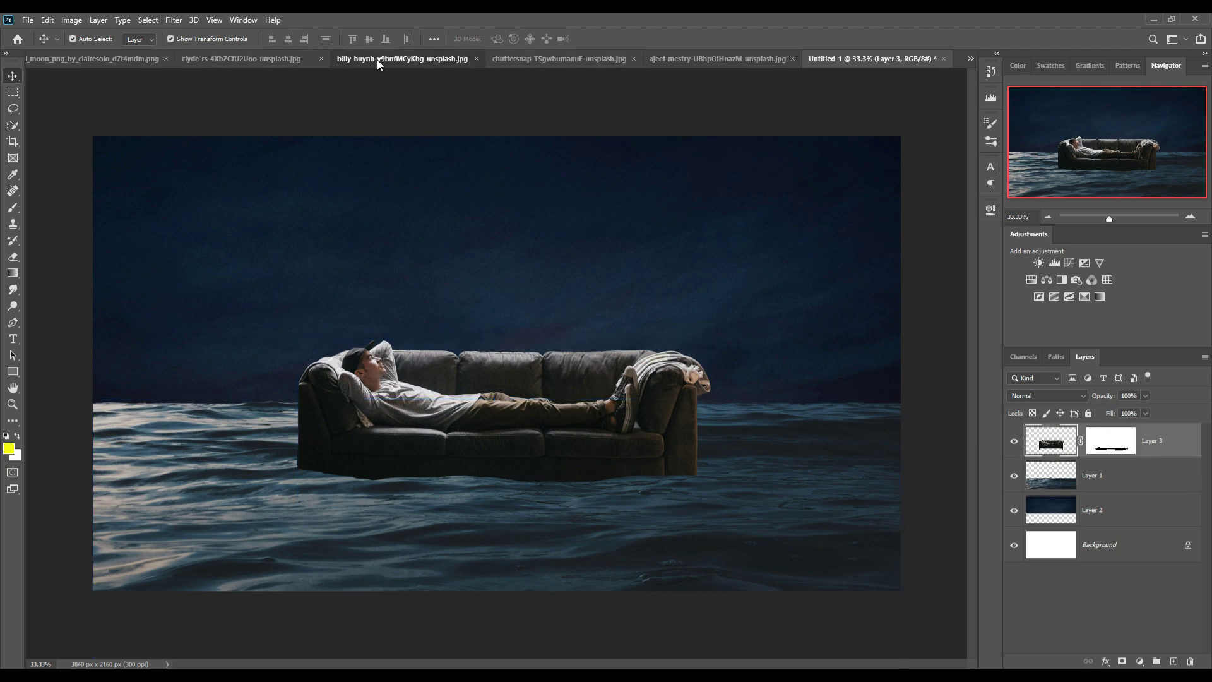
left_click(287, 59)
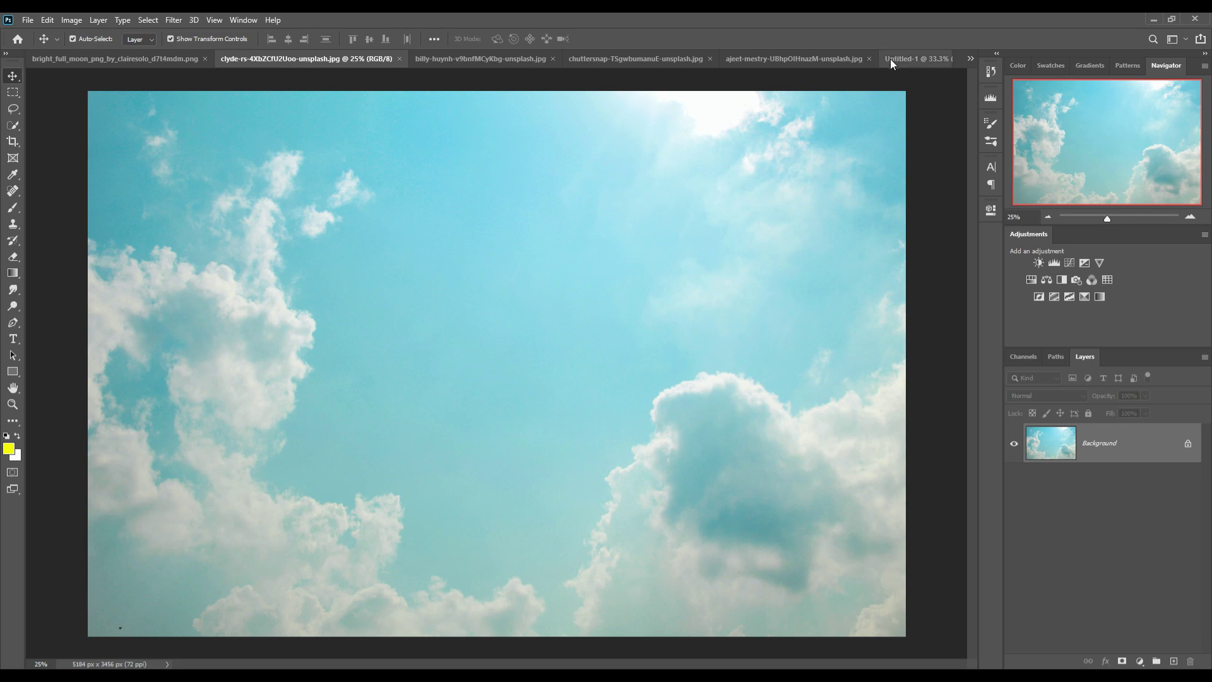
left_click(785, 63)
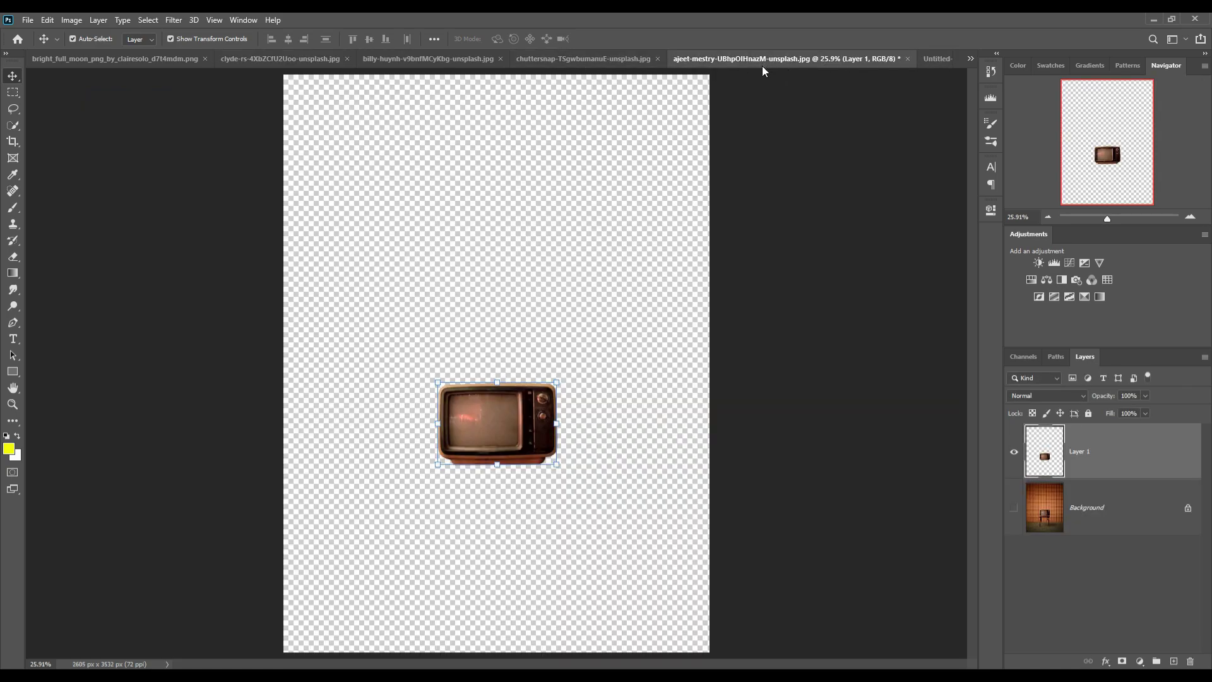
left_click_drag(763, 66, 785, 141)
left_click(922, 59)
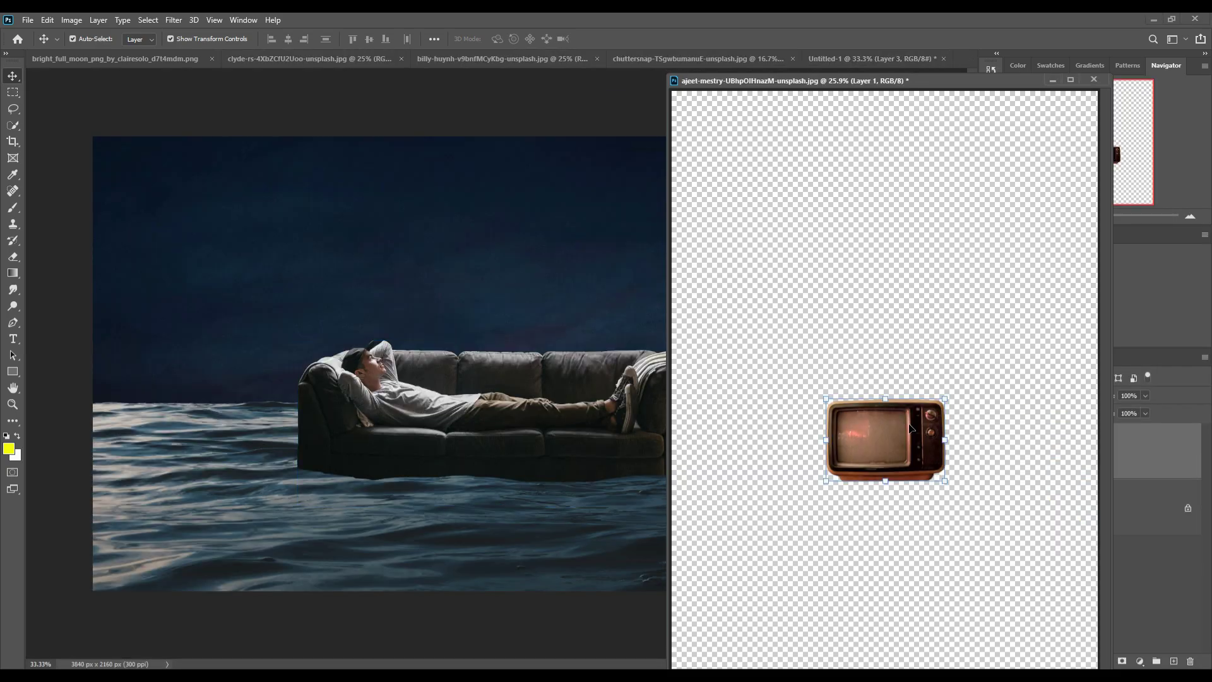
mouse_move(910, 429)
left_mouse_down()
mouse_move(625, 455)
mouse_move(743, 518)
left_mouse_up()
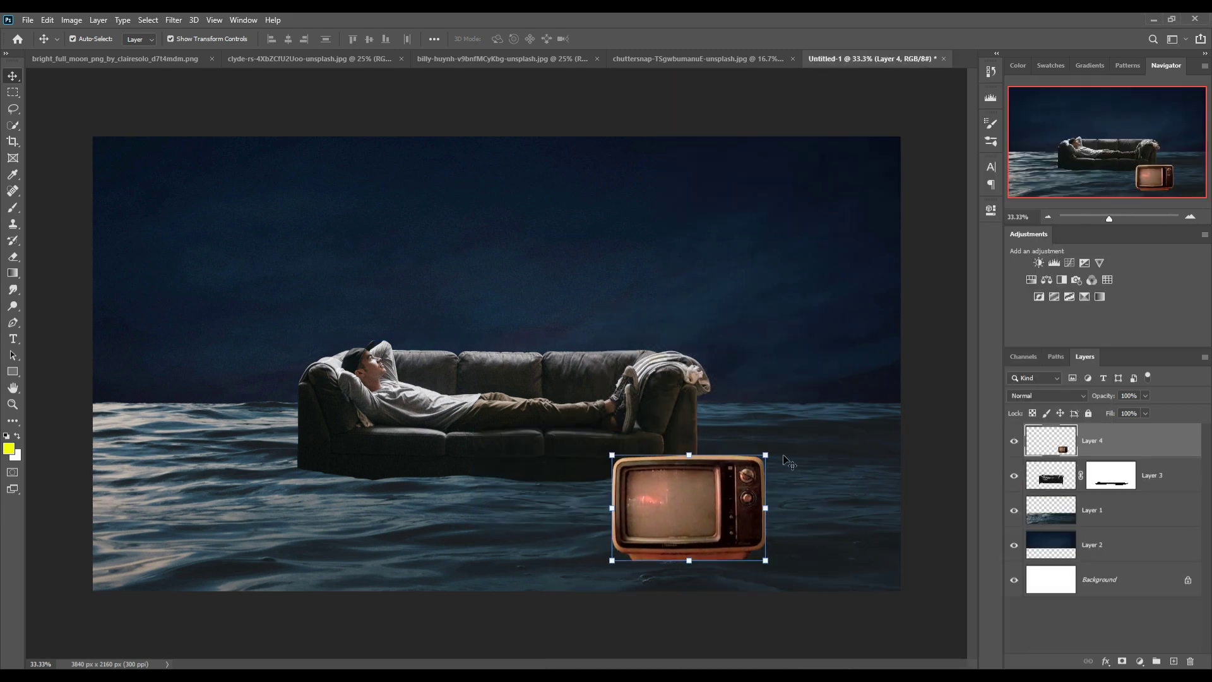
left_click_drag(805, 439, 749, 544)
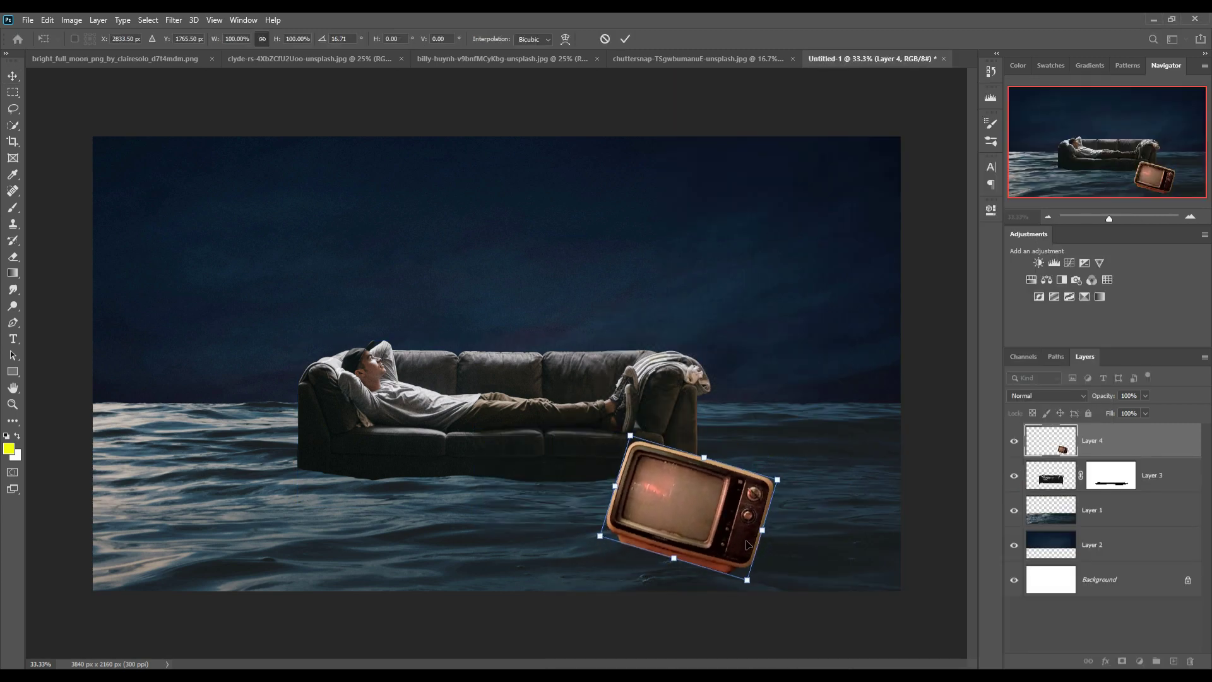
left_click(625, 40)
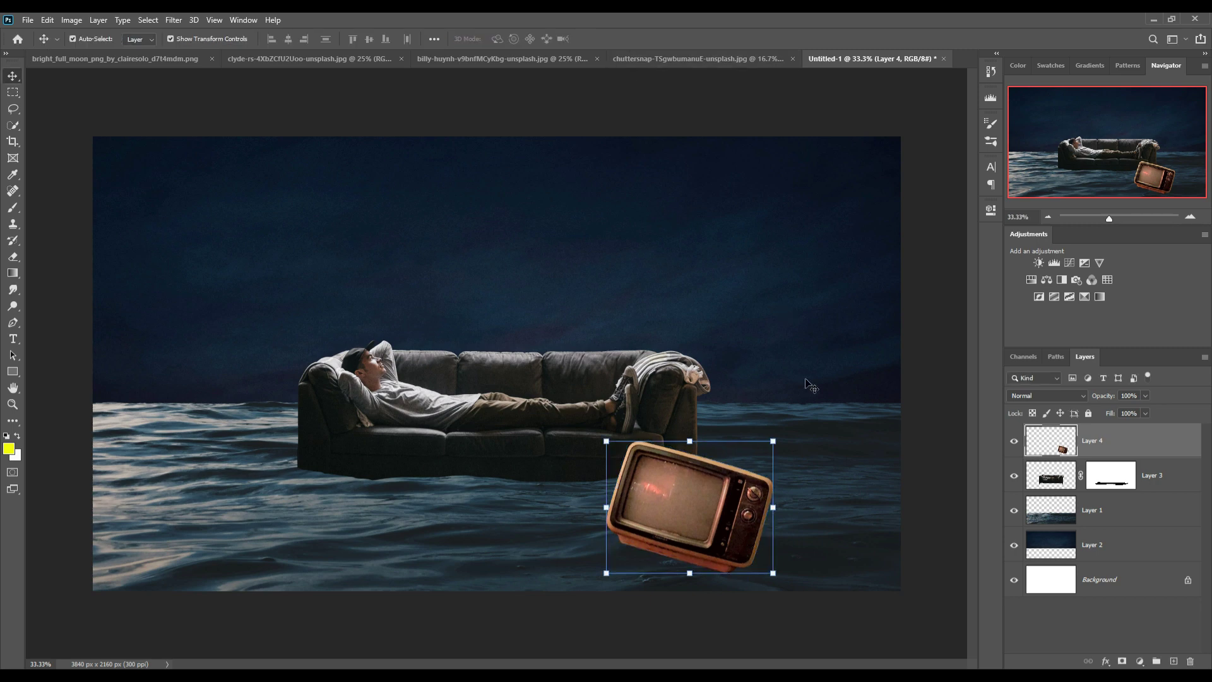
- Undo the stray yellow stroke and mask the TV's bottom below the waterline
left_click(12, 211)
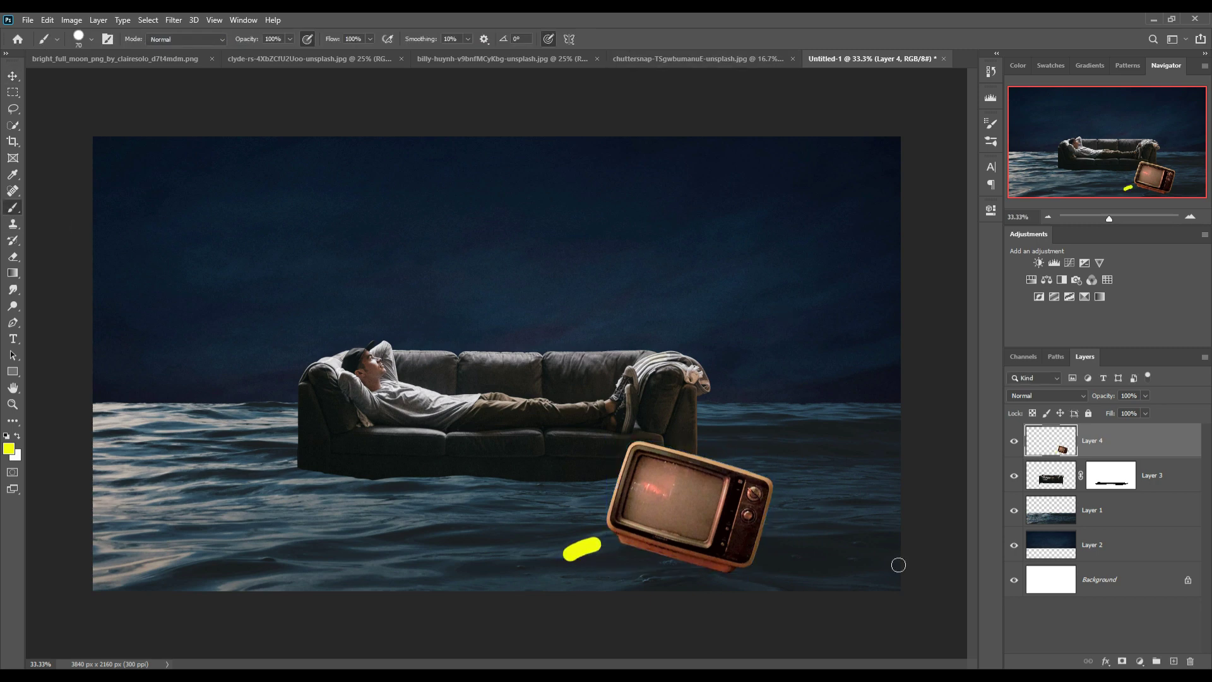
key("ctrl+z")
left_click(1122, 661)
key("d")
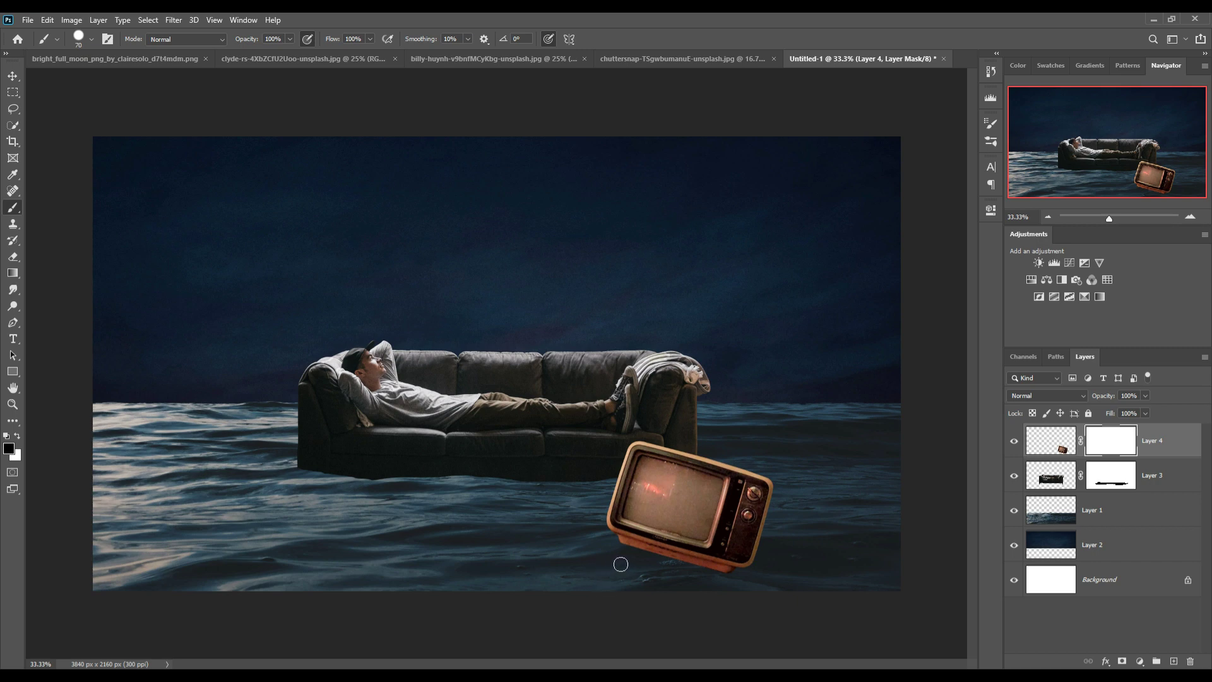
left_click_drag(620, 564, 787, 554)
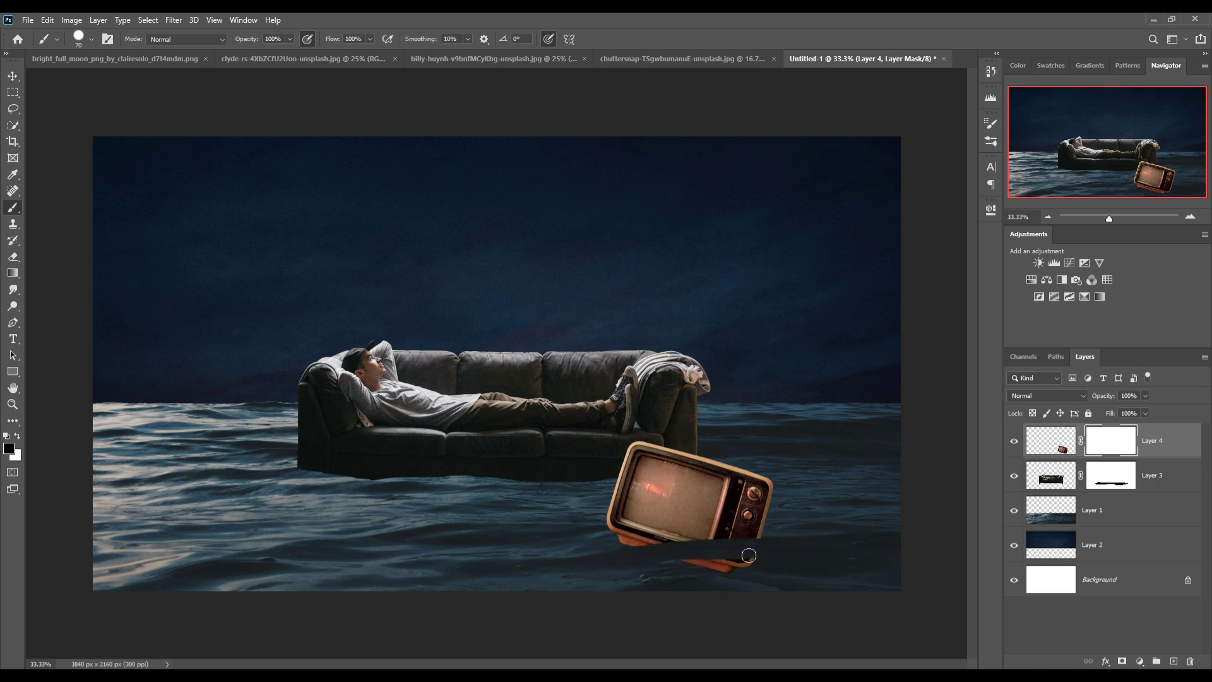
left_click_drag(746, 566, 784, 572)
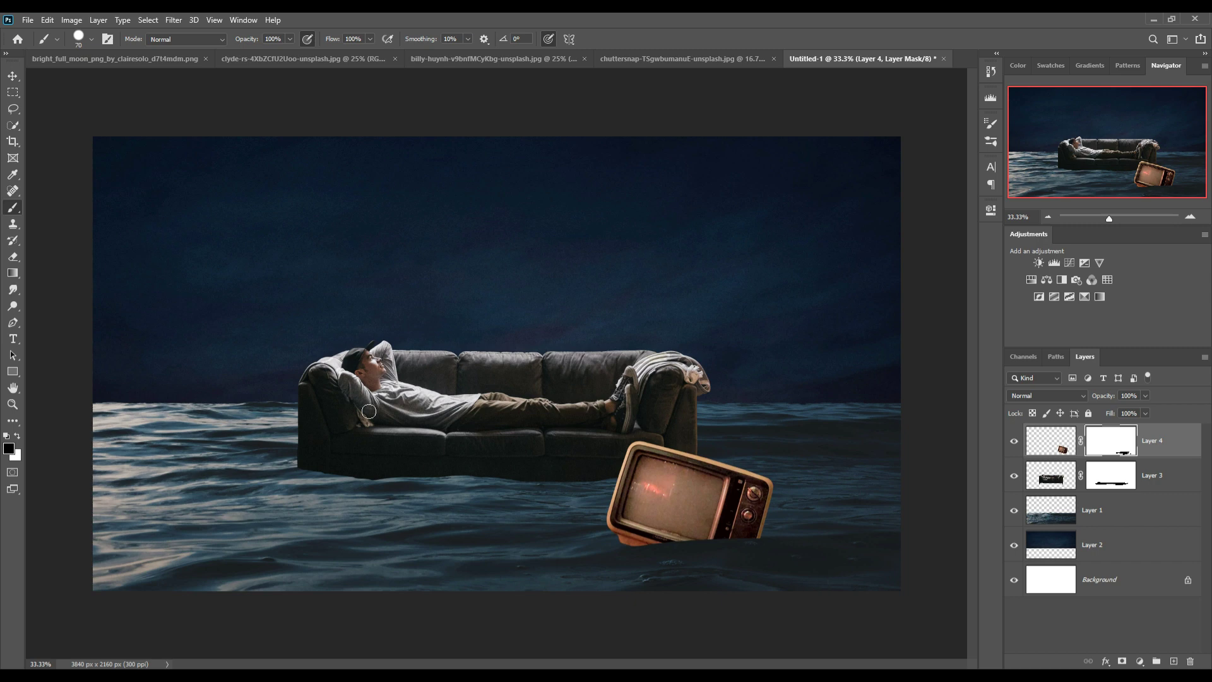
left_click(12, 76)
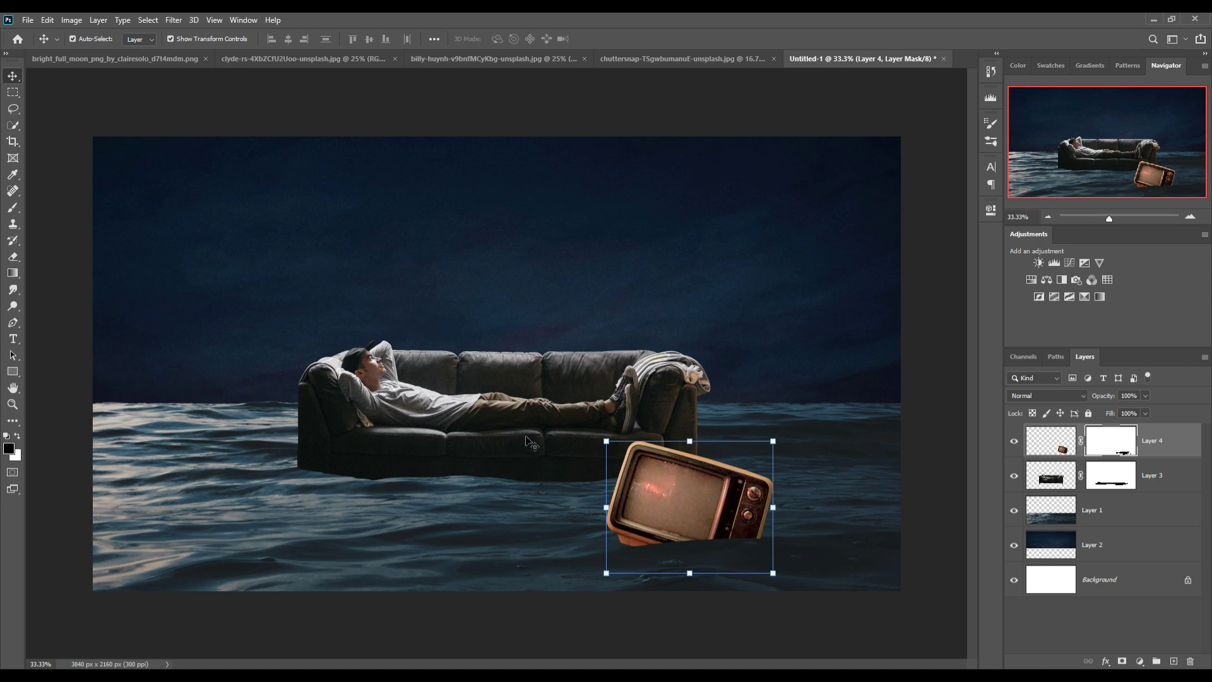
left_click(514, 403)
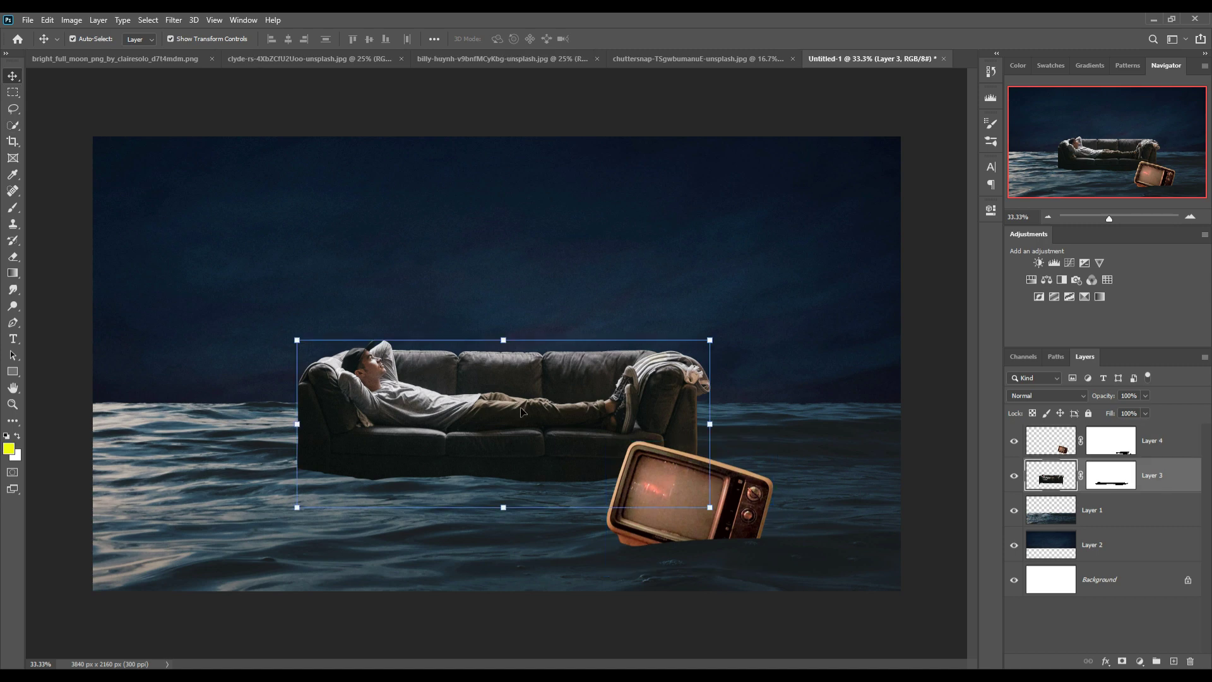
- Add the full moon scaled down above the sofa, then switch to the pink cloud photo
left_click(99, 59)
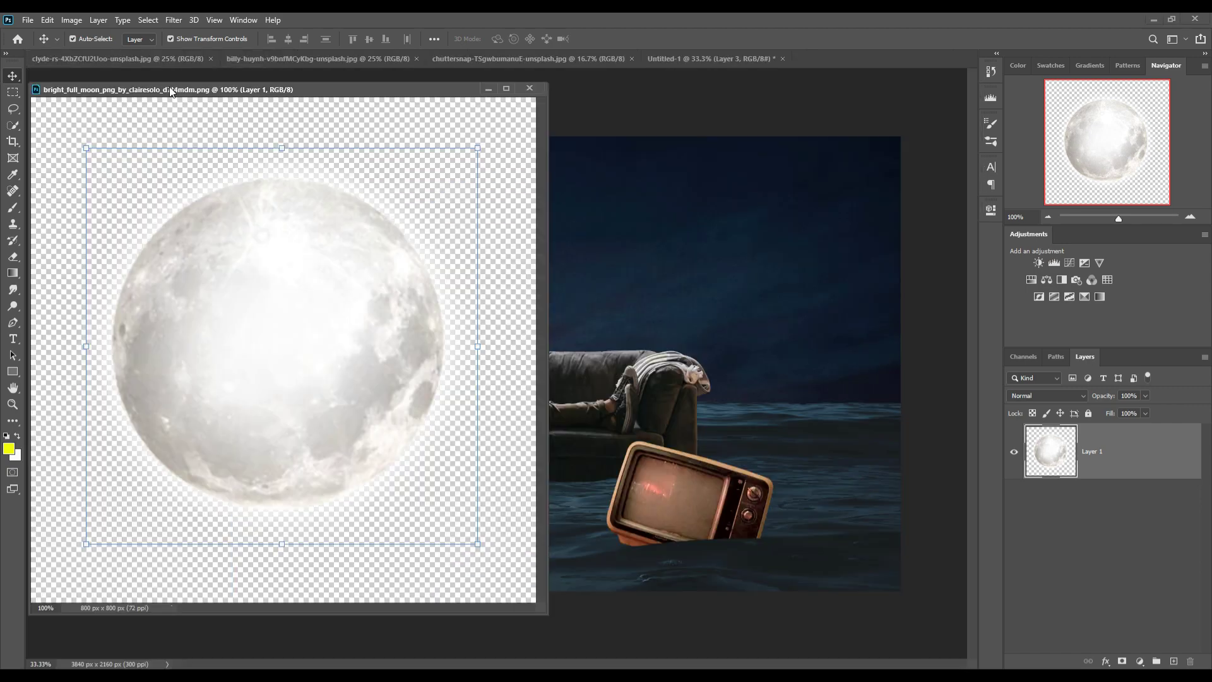
left_click_drag(165, 58, 818, 136)
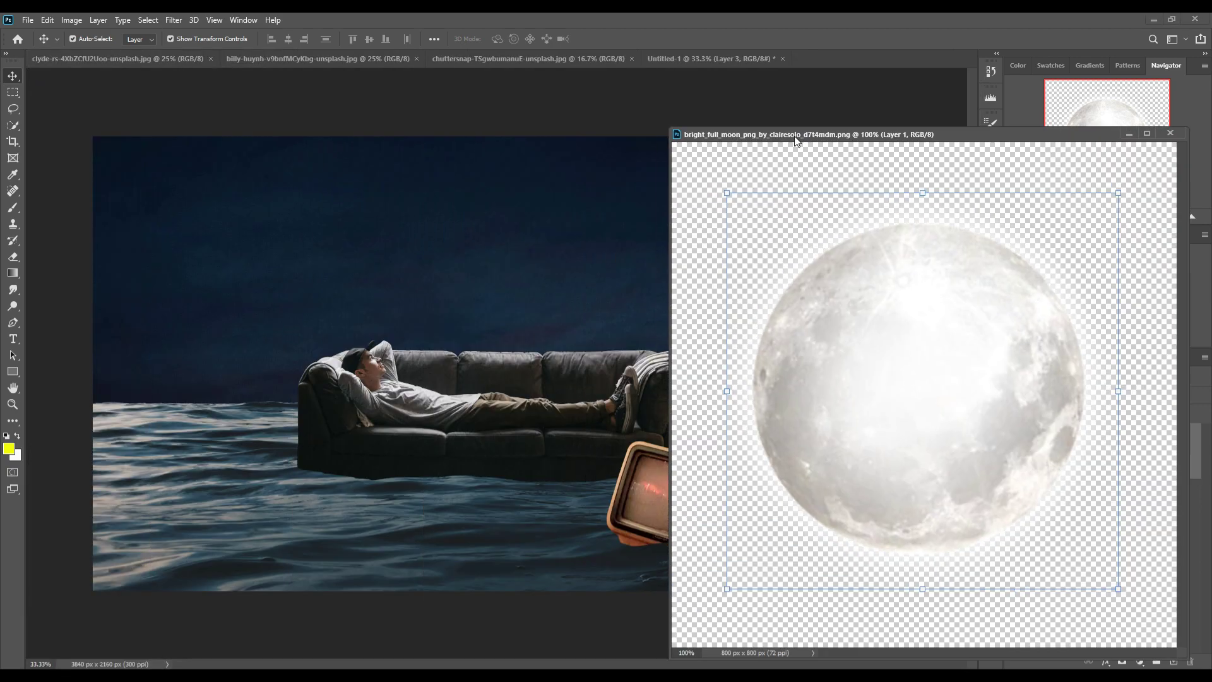
left_click_drag(904, 371, 547, 228)
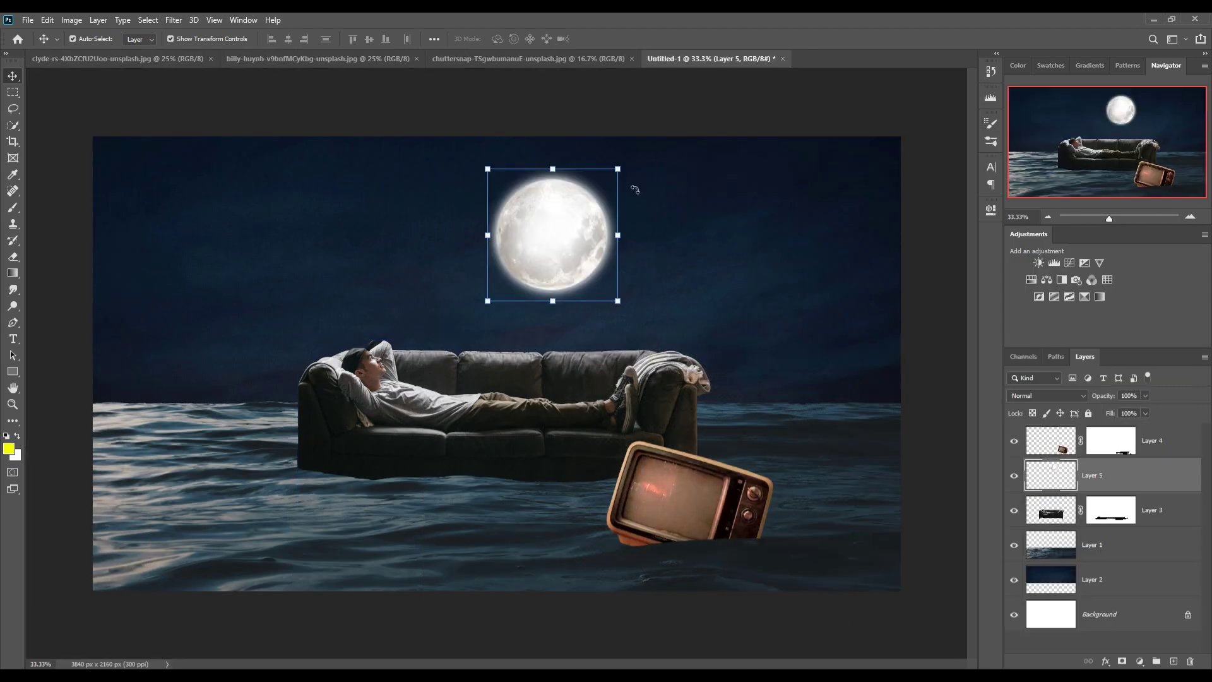
left_click_drag(616, 179, 573, 221)
left_click_drag(563, 276, 529, 251)
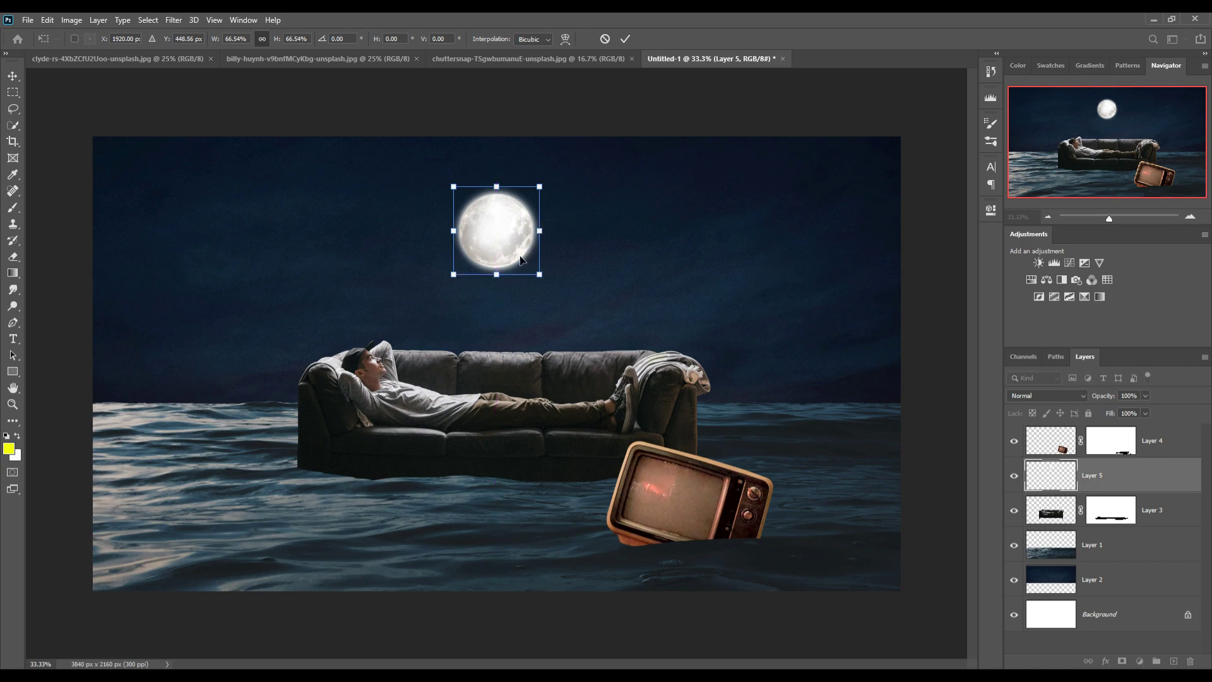
left_click(625, 39)
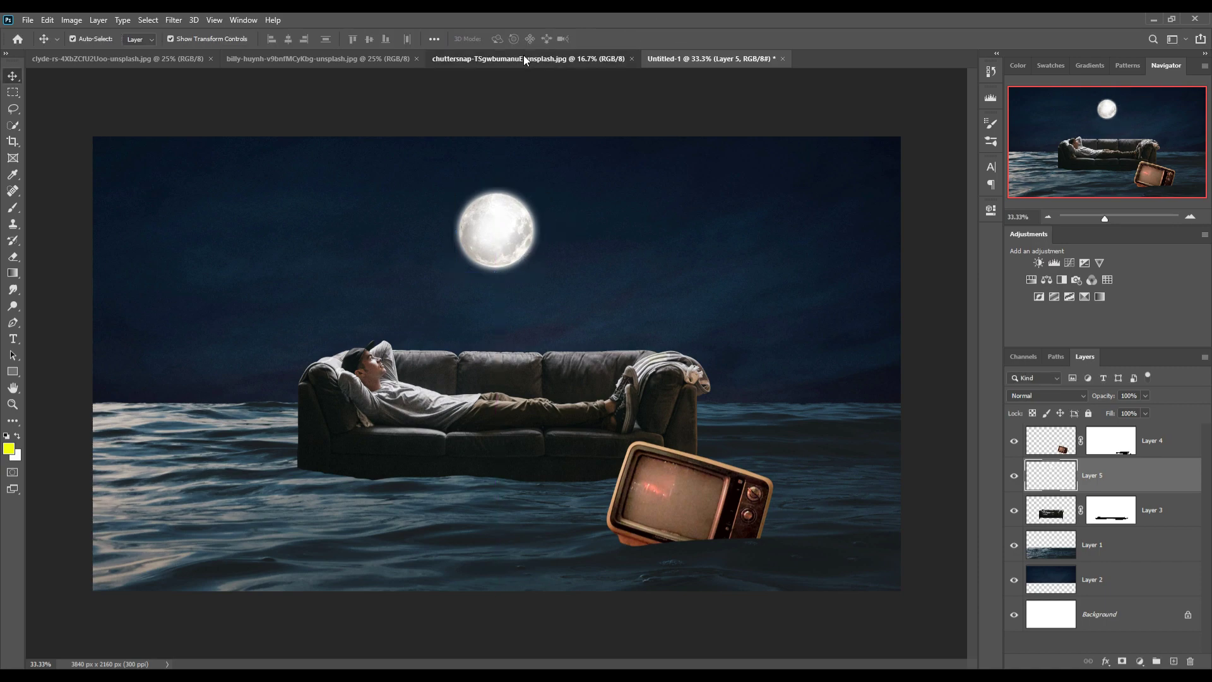
left_click(524, 54)
left_click(321, 57)
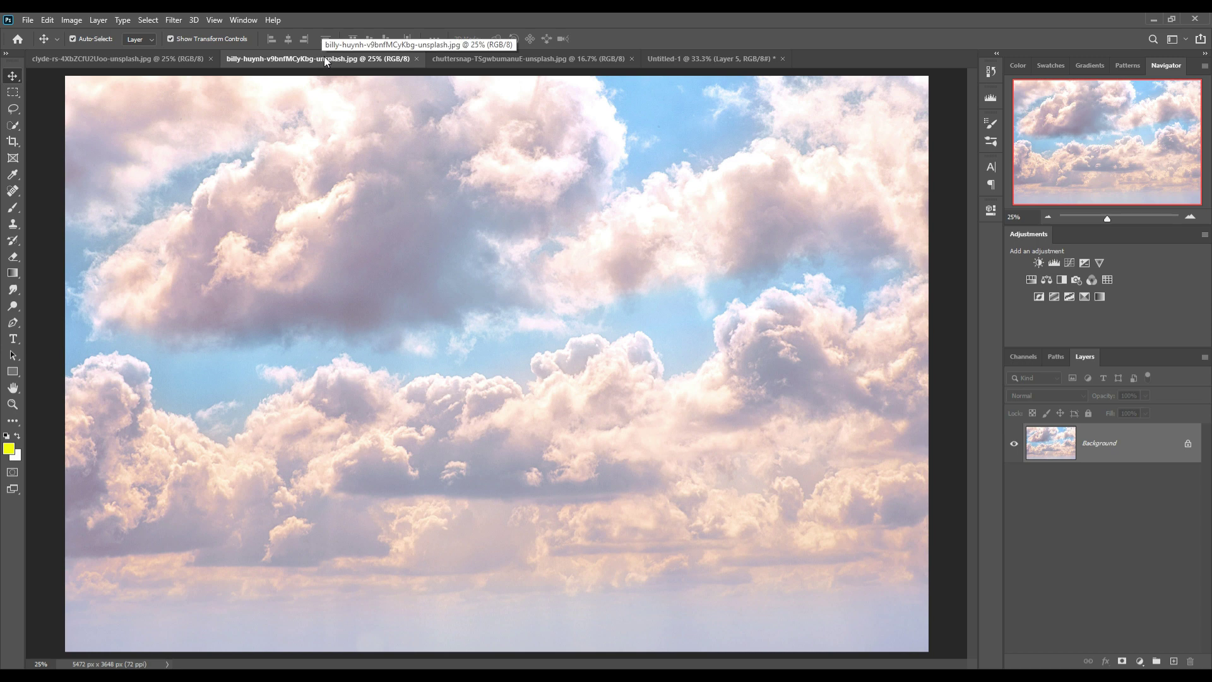
- In the sunny sky photo, sample the blue sky with Color Range, then invert to select the clouds
left_click(559, 58)
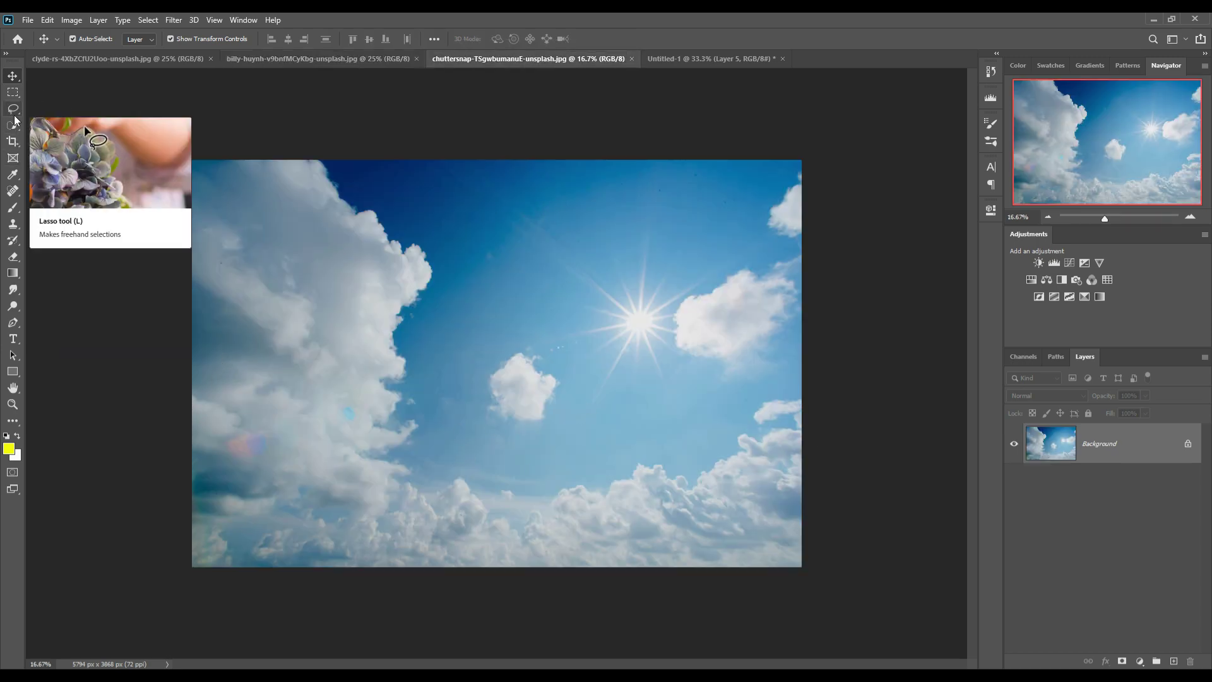
left_click(149, 20)
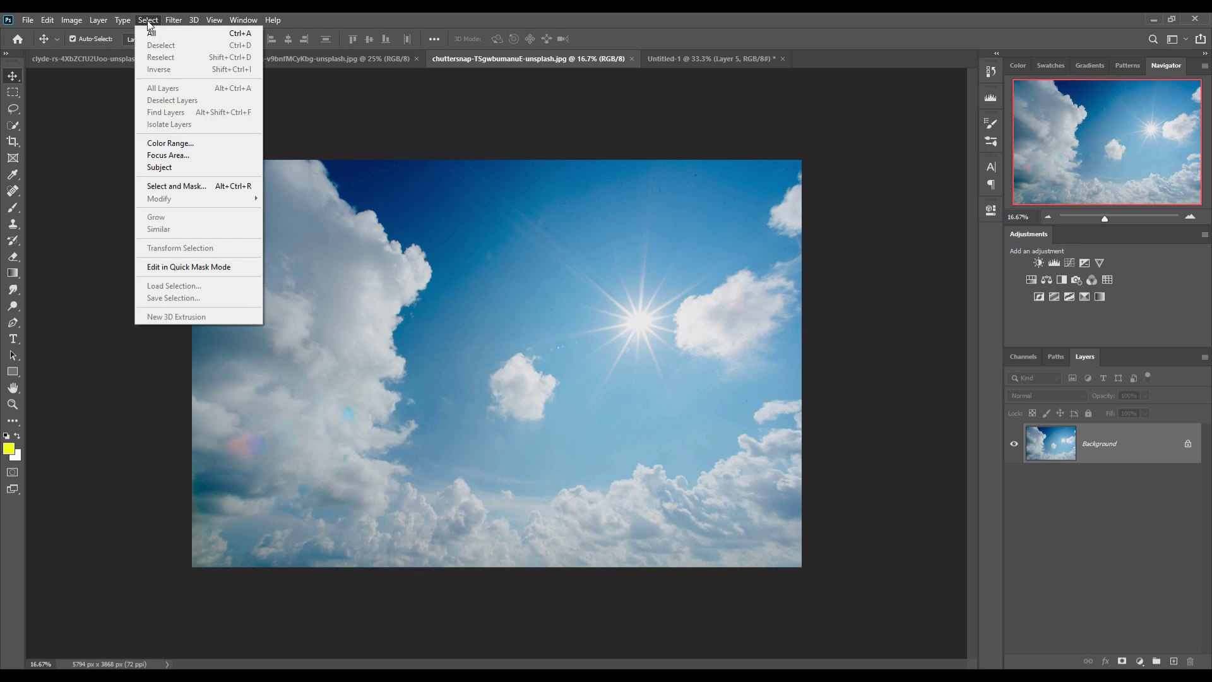
left_click(165, 144)
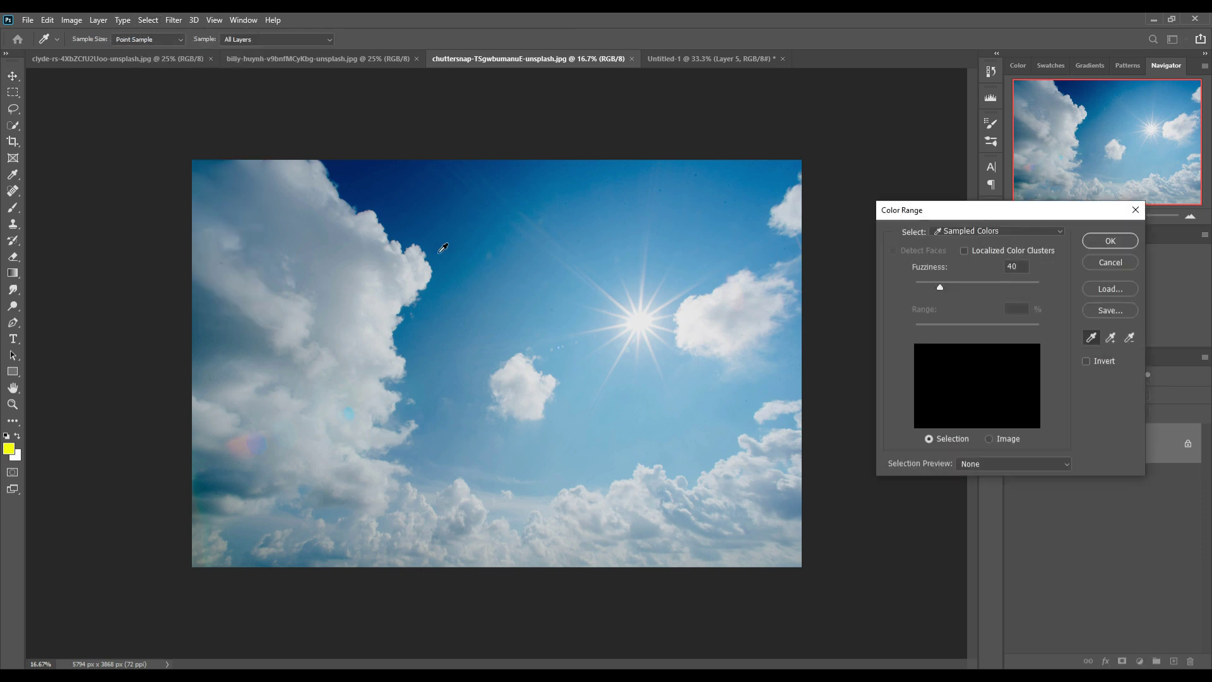
left_click(487, 460)
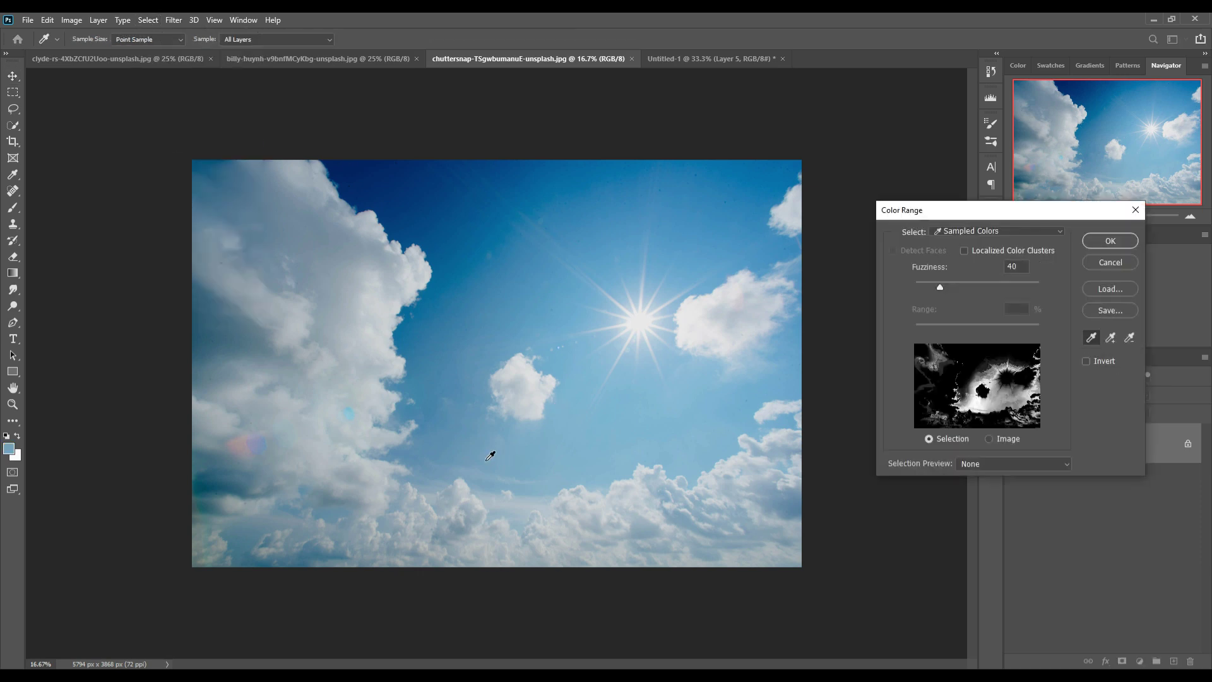
left_click(734, 434)
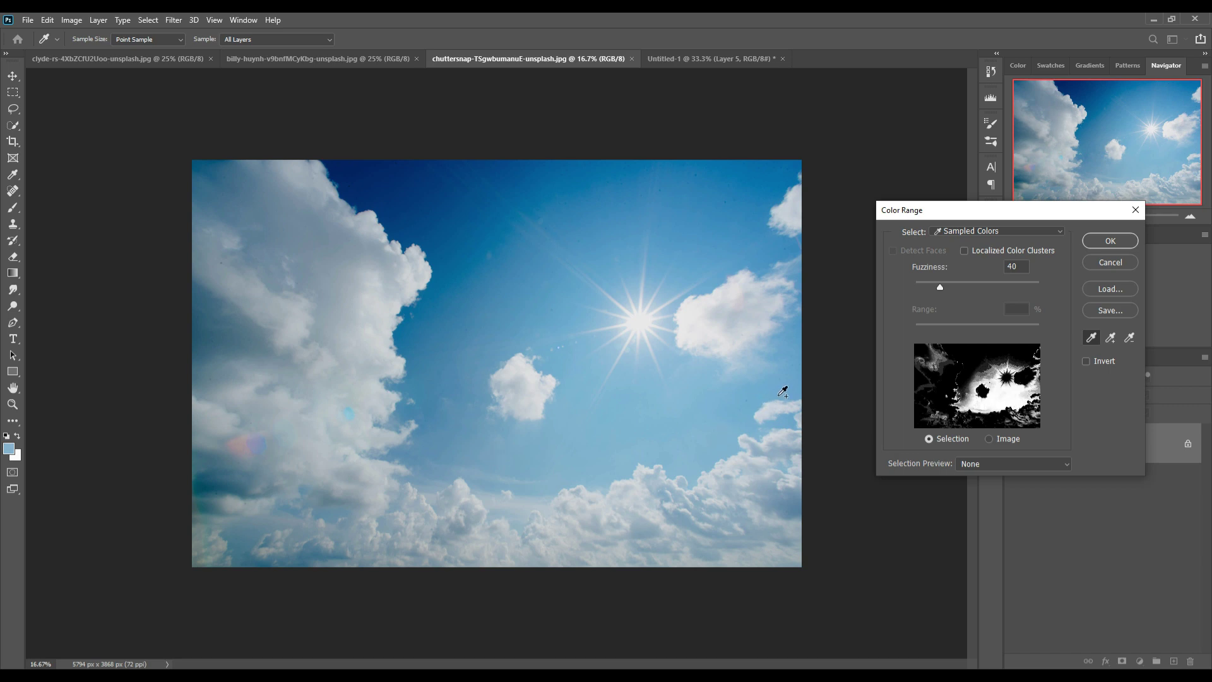
left_click(789, 390)
left_click_drag(659, 193, 388, 183)
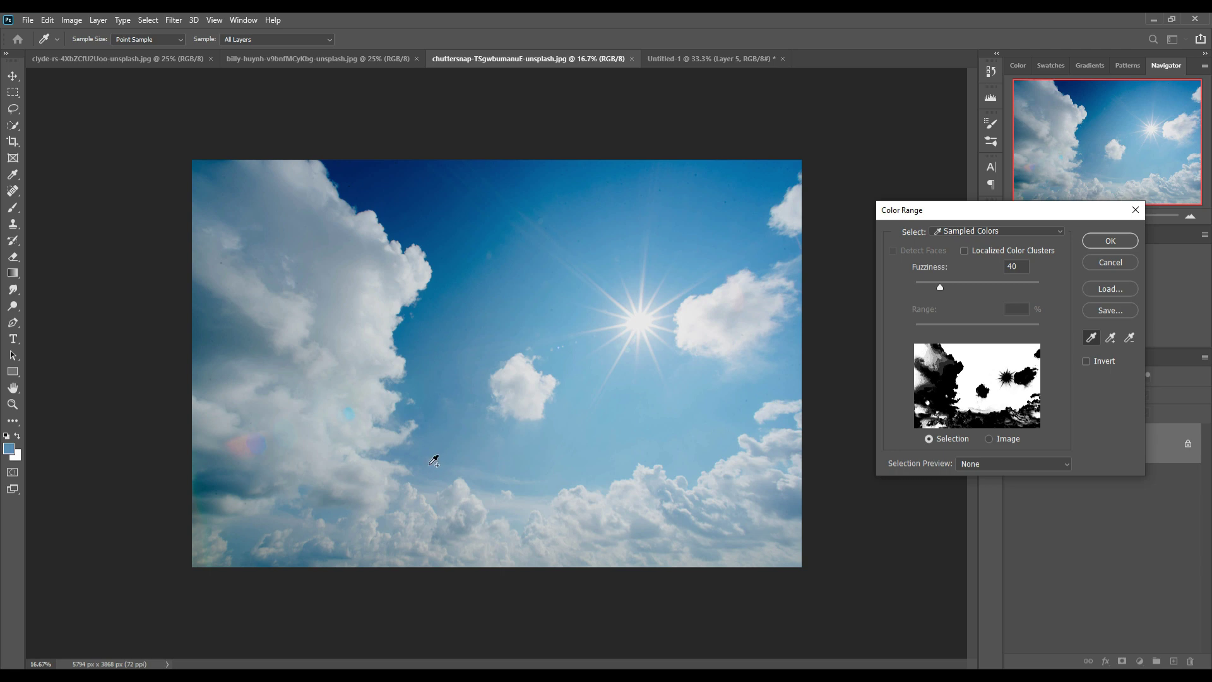
left_click(555, 466)
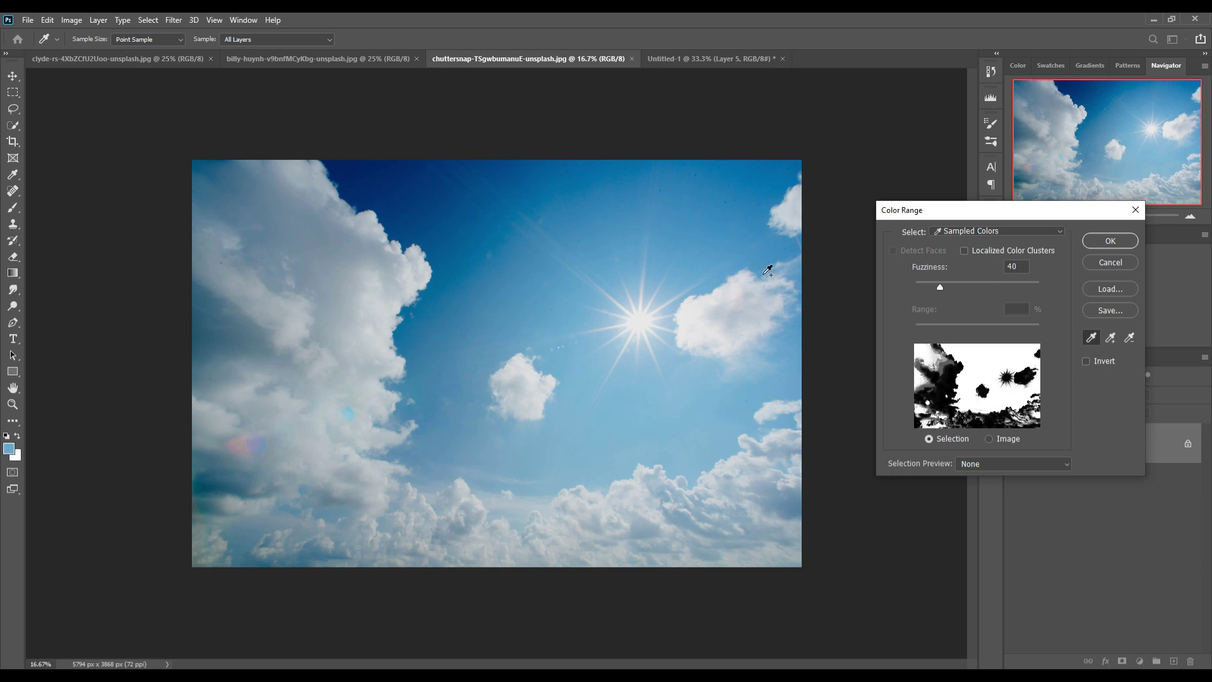
left_click(1110, 241)
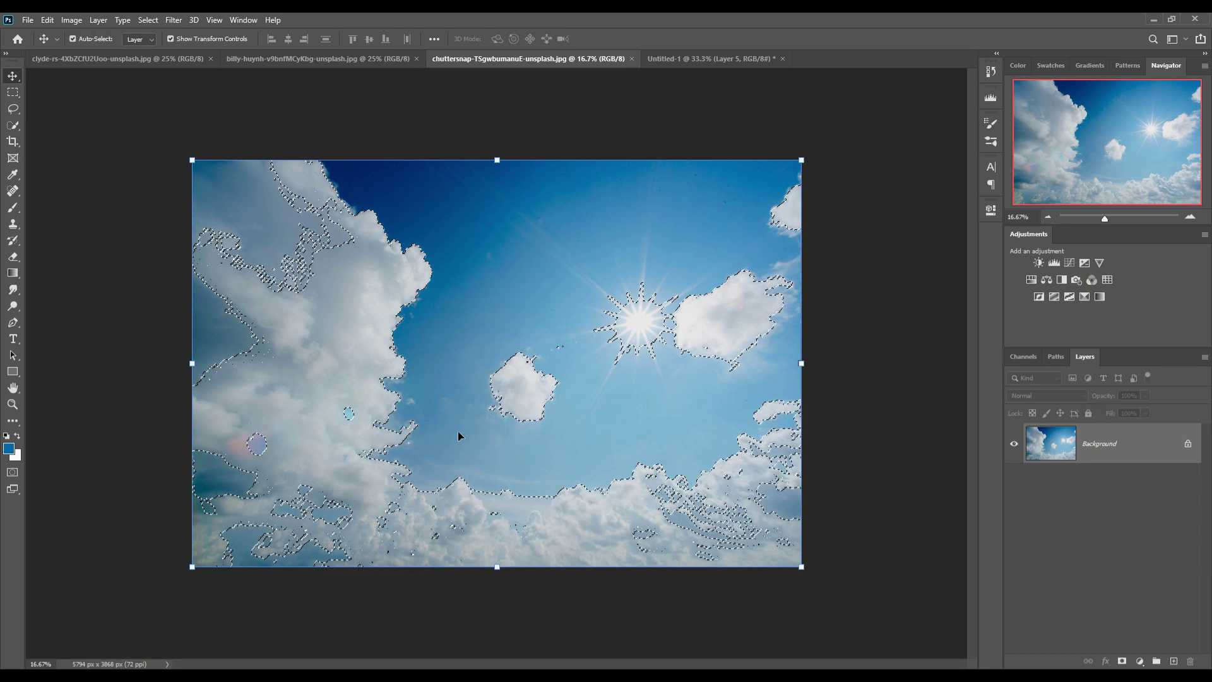
left_click(149, 20)
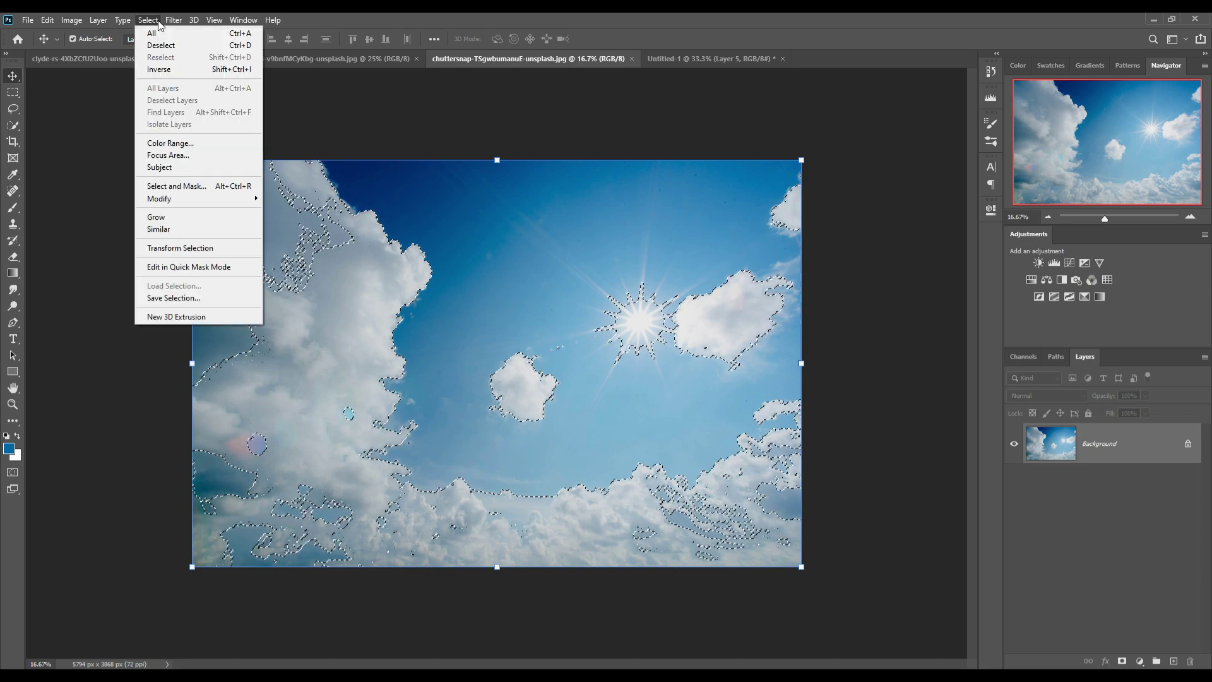
left_click(161, 74)
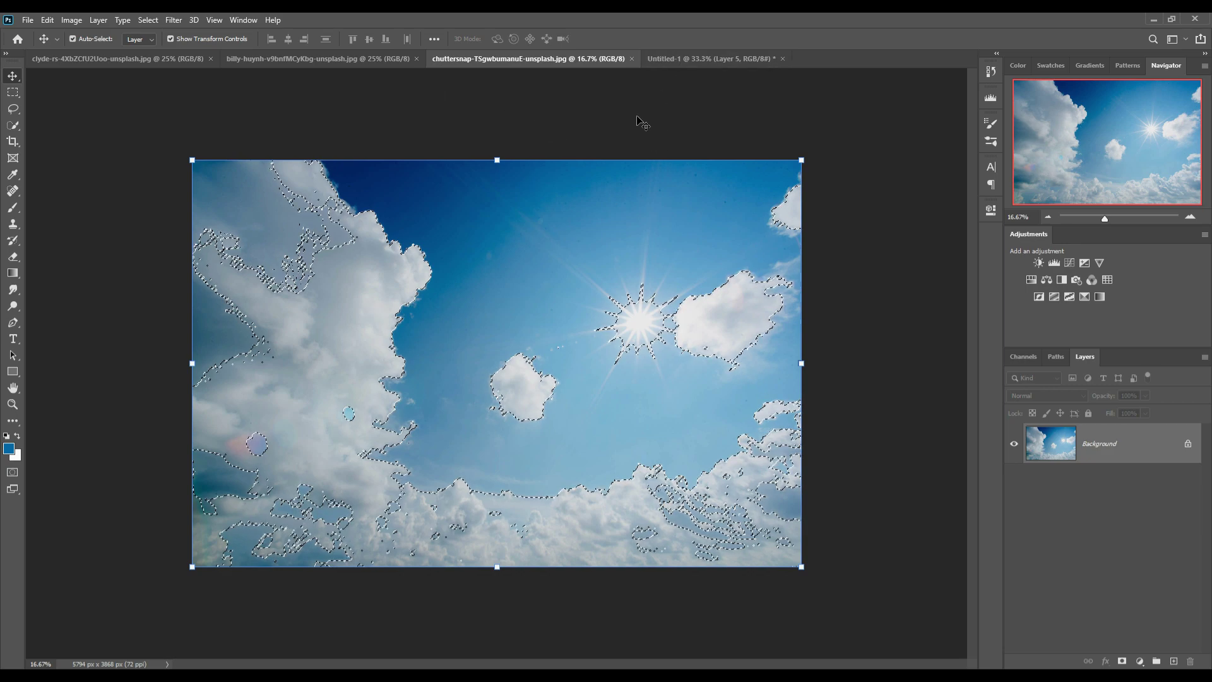
- Copy the selected clouds from the sky photo into the Untitled-1 composite
left_click_drag(526, 58, 793, 166)
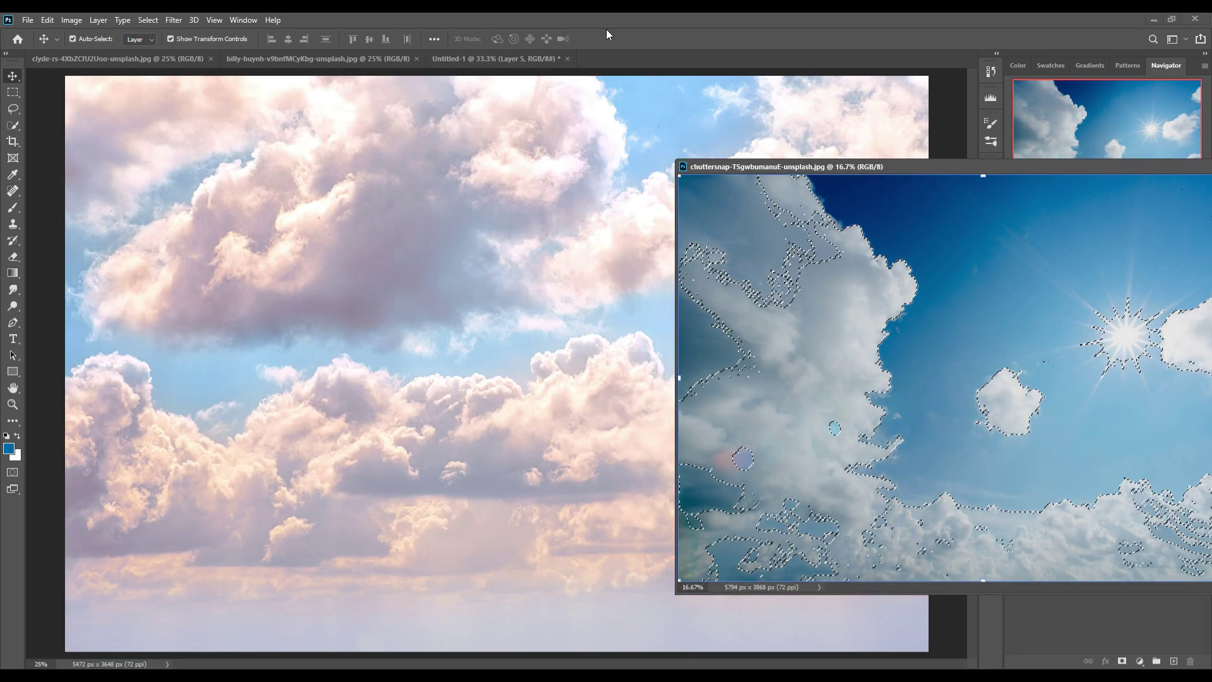
left_click(509, 58)
left_click(815, 341)
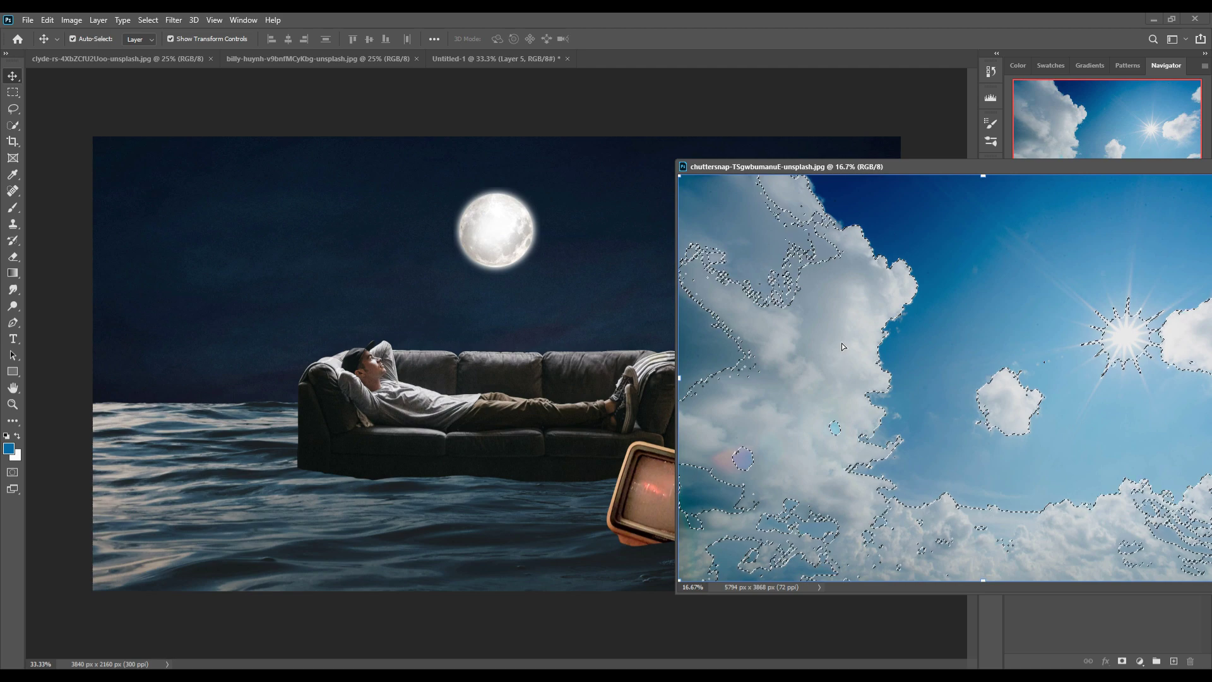
left_click_drag(843, 346, 434, 277)
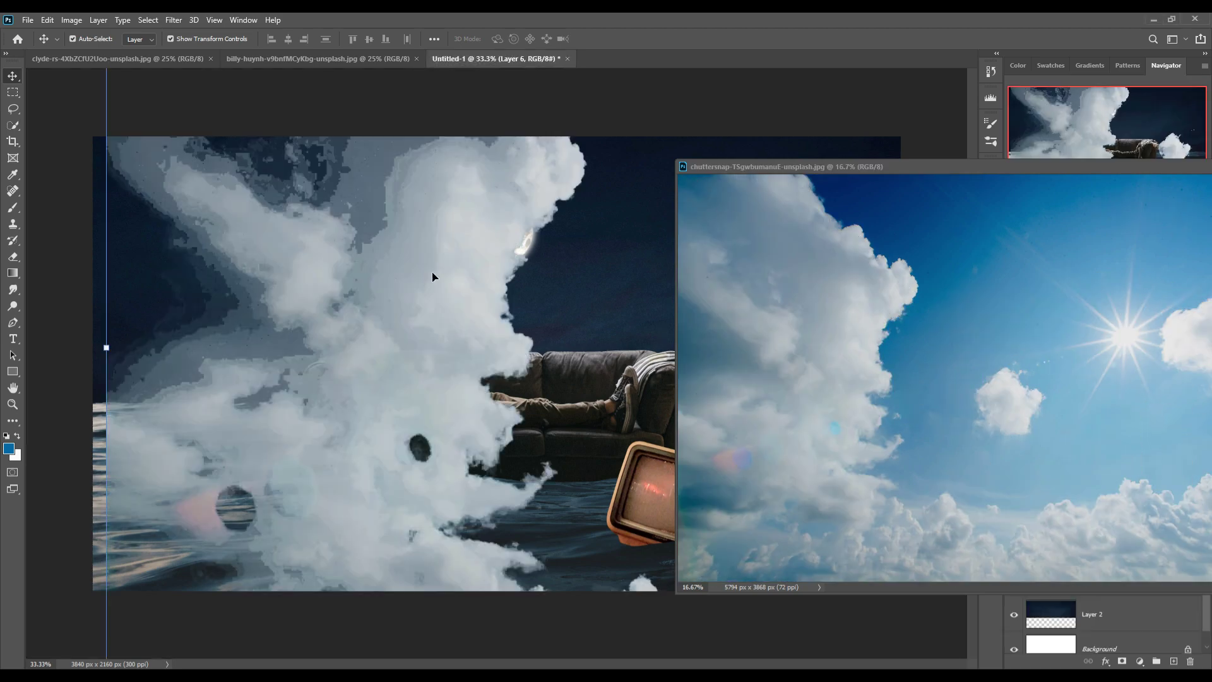
left_click_drag(980, 165, 565, 341)
left_click(833, 338)
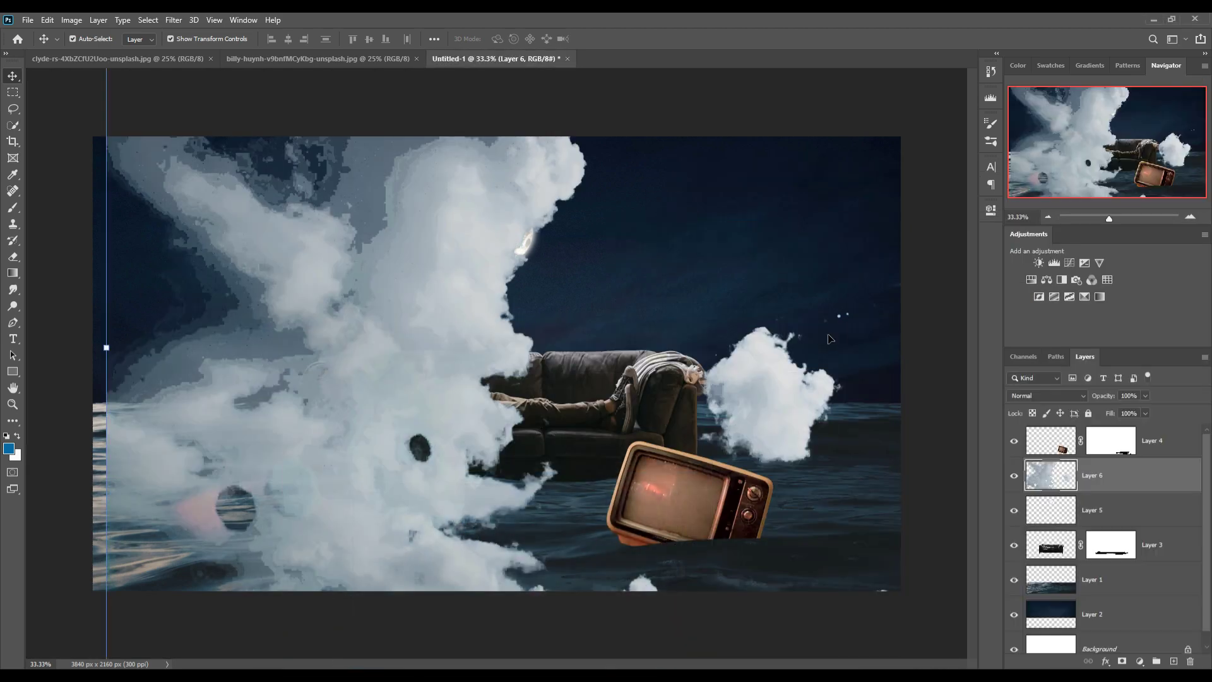
- Scale the clouds to about 65%, move Layer 6 below Layer 1, and stretch it leftward
mouse_move(106, 348)
left_mouse_down()
mouse_move(540, 370)
mouse_move(237, 267)
left_mouse_up()
left_click_drag(551, 450, 556, 385)
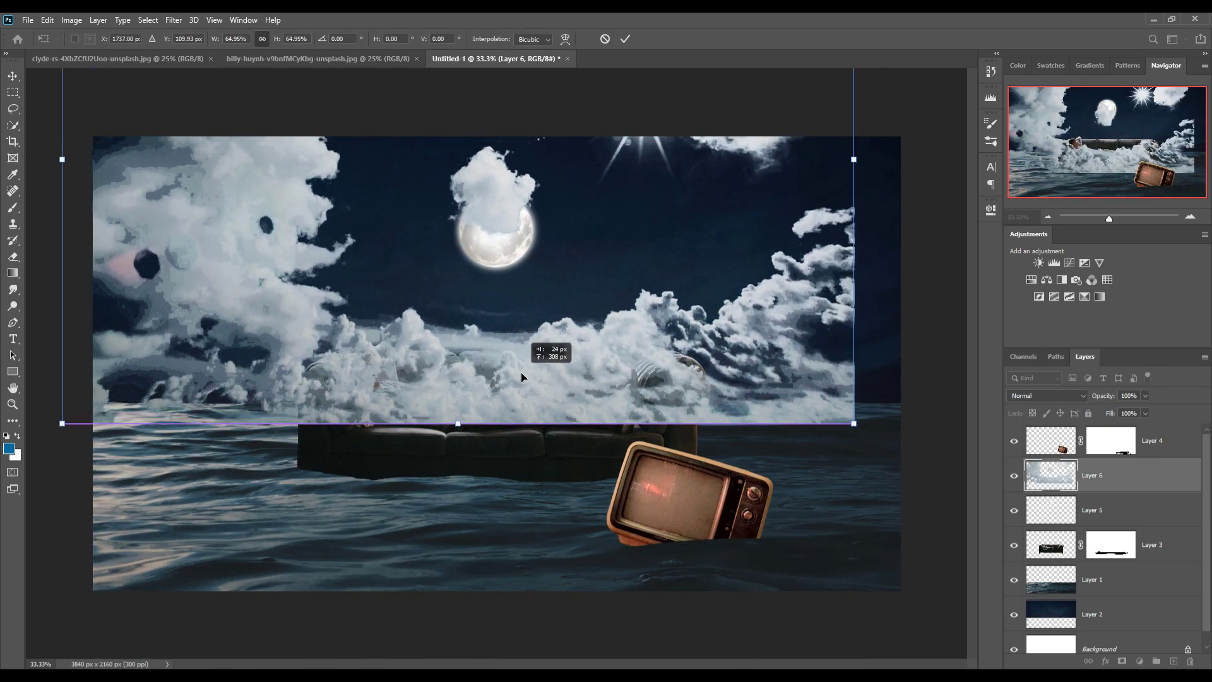
left_click(625, 39)
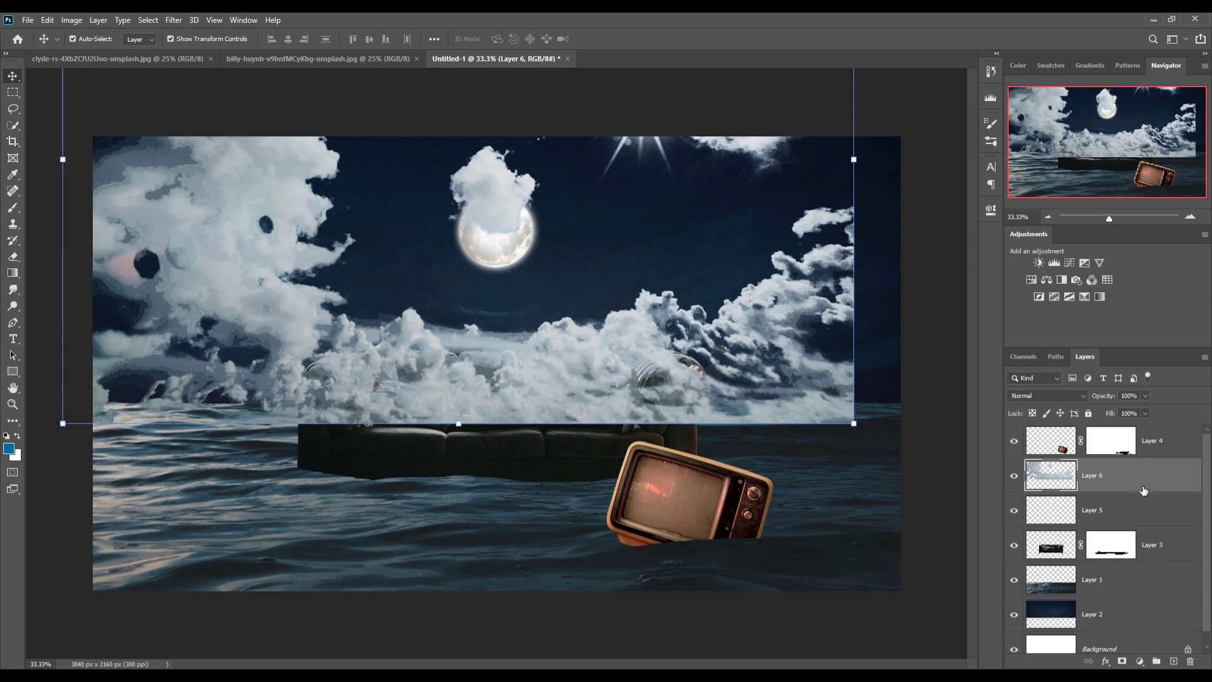
left_click_drag(1144, 490, 1153, 593)
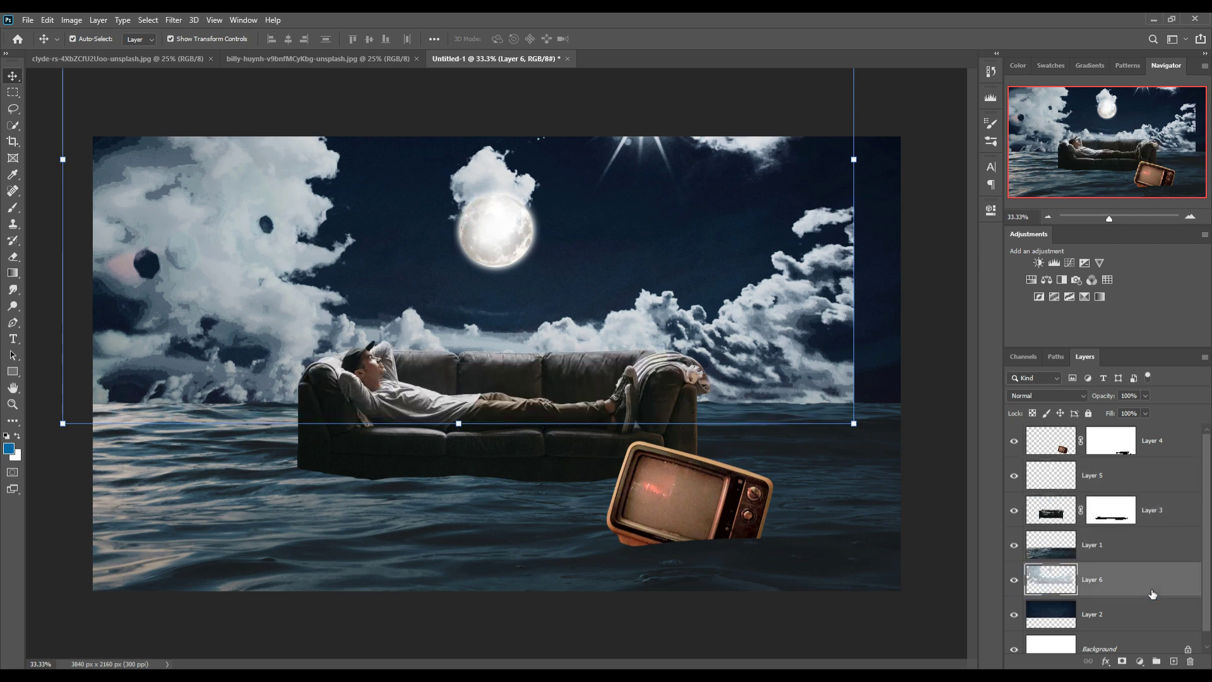
left_click_drag(761, 326, 805, 328)
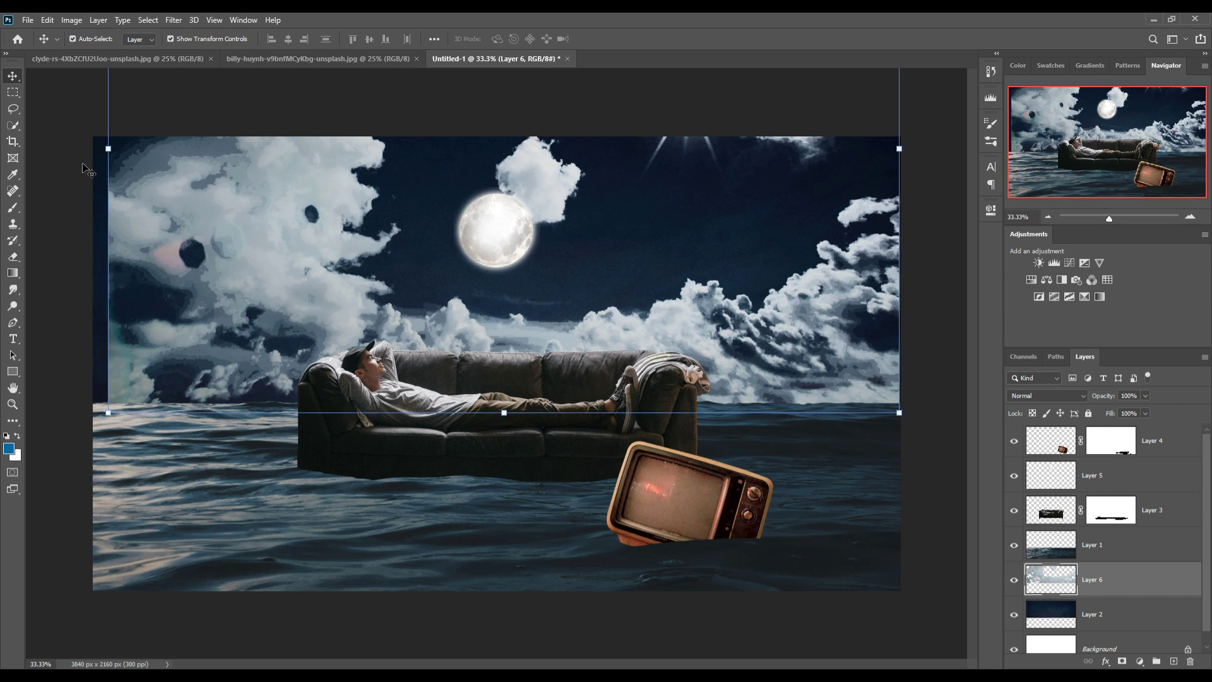
left_click_drag(108, 149, 26, 140)
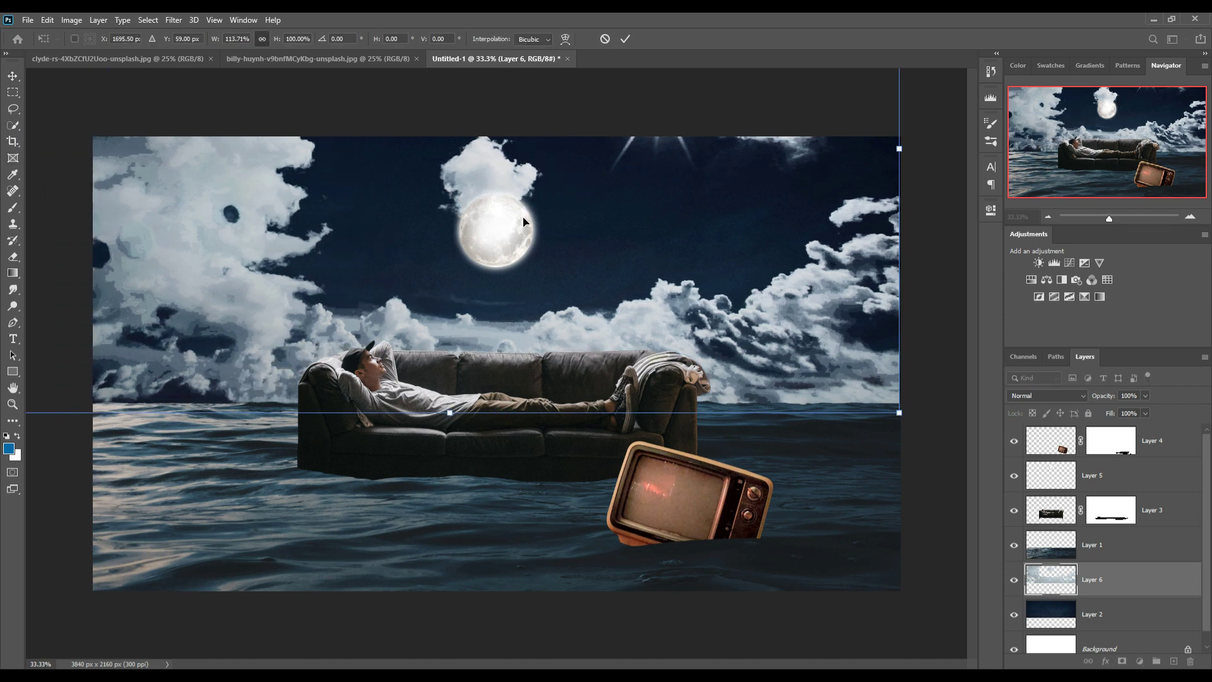
key("Return")
- Mask Layer 6 and paint out the clouds above the moon and along the top edge
left_click(1123, 662)
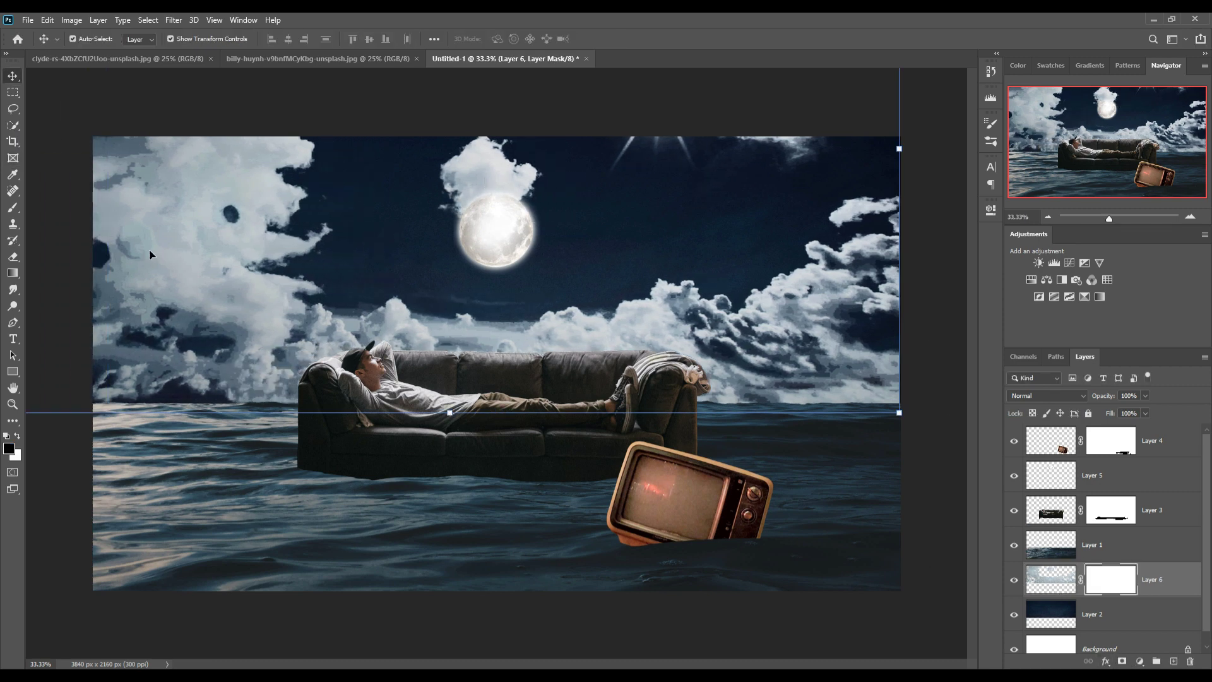
left_click(6, 212)
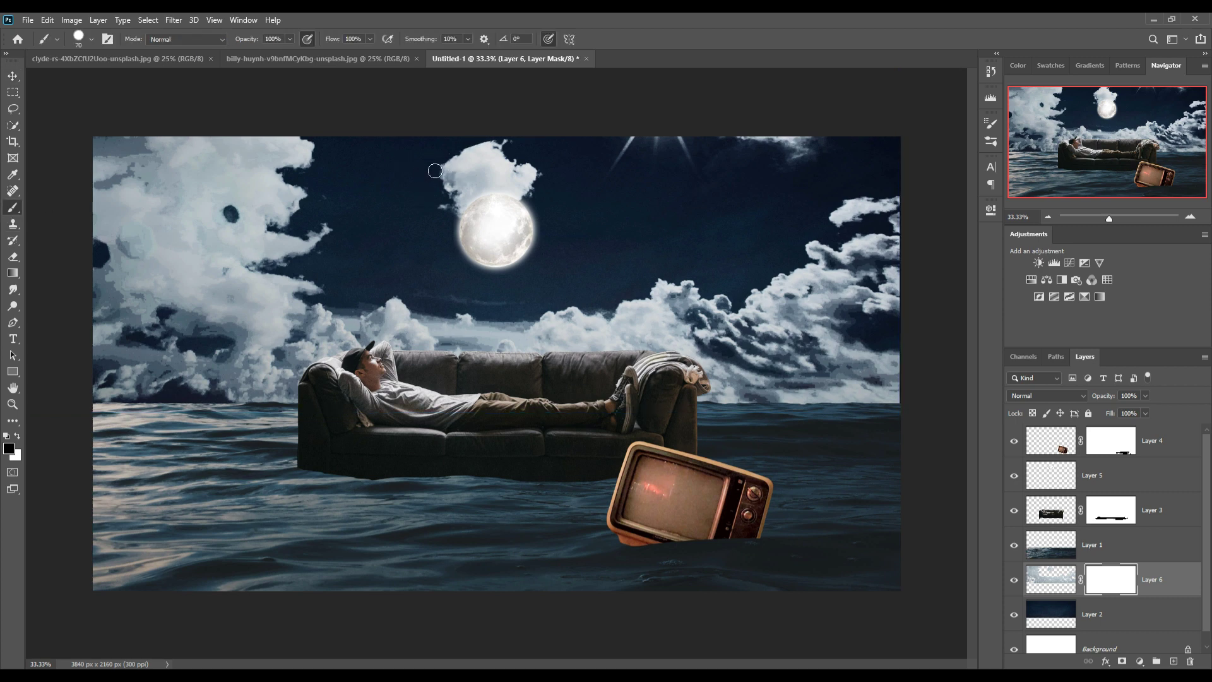
key("bracketright")
key("bracketright")
key("bracketright")
left_click_drag(482, 178, 554, 244)
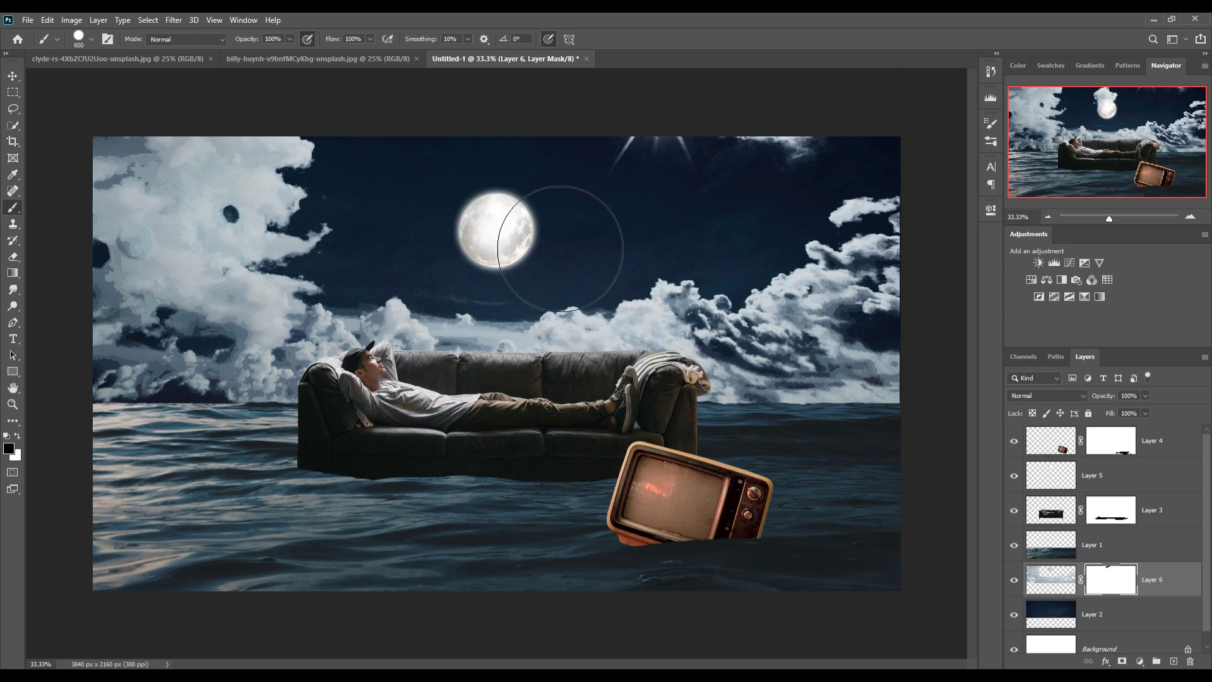
left_click_drag(715, 211, 839, 177)
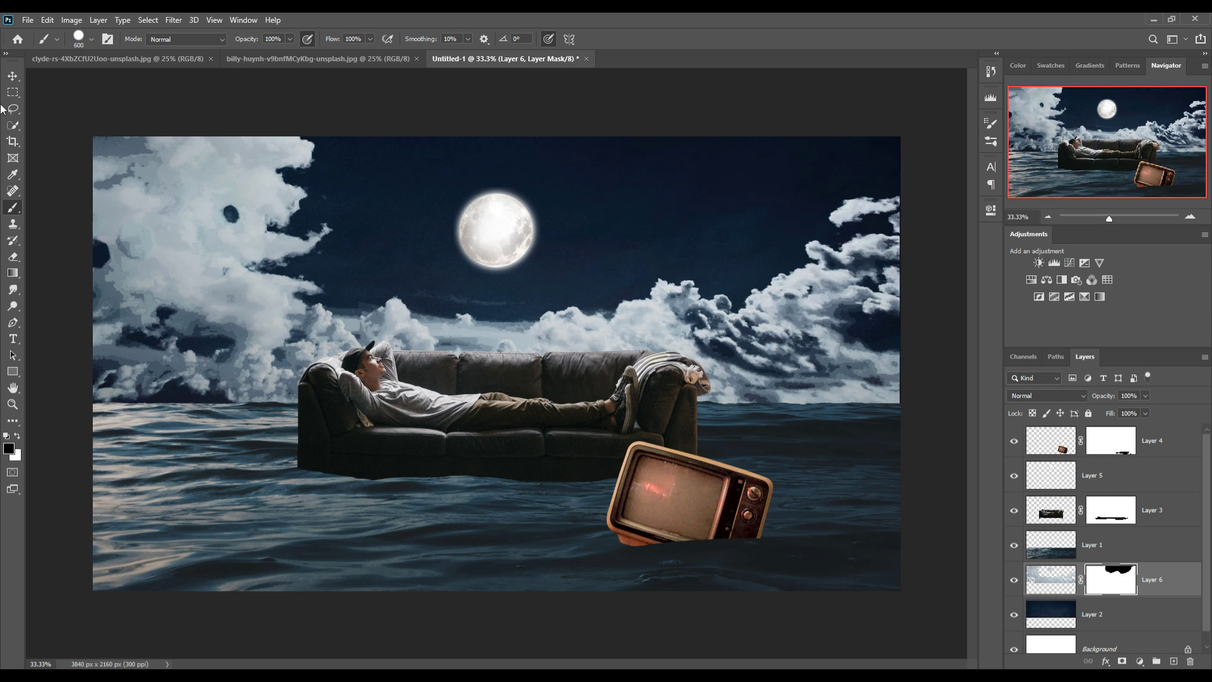
left_click(12, 79)
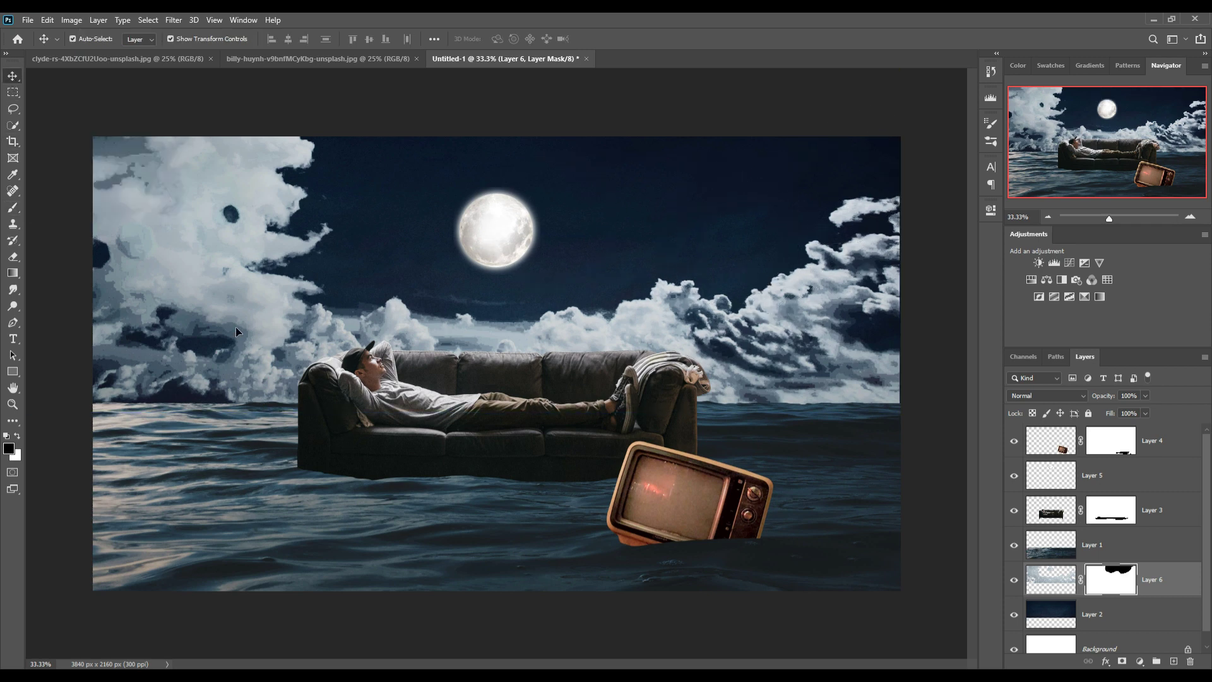
left_click(151, 21)
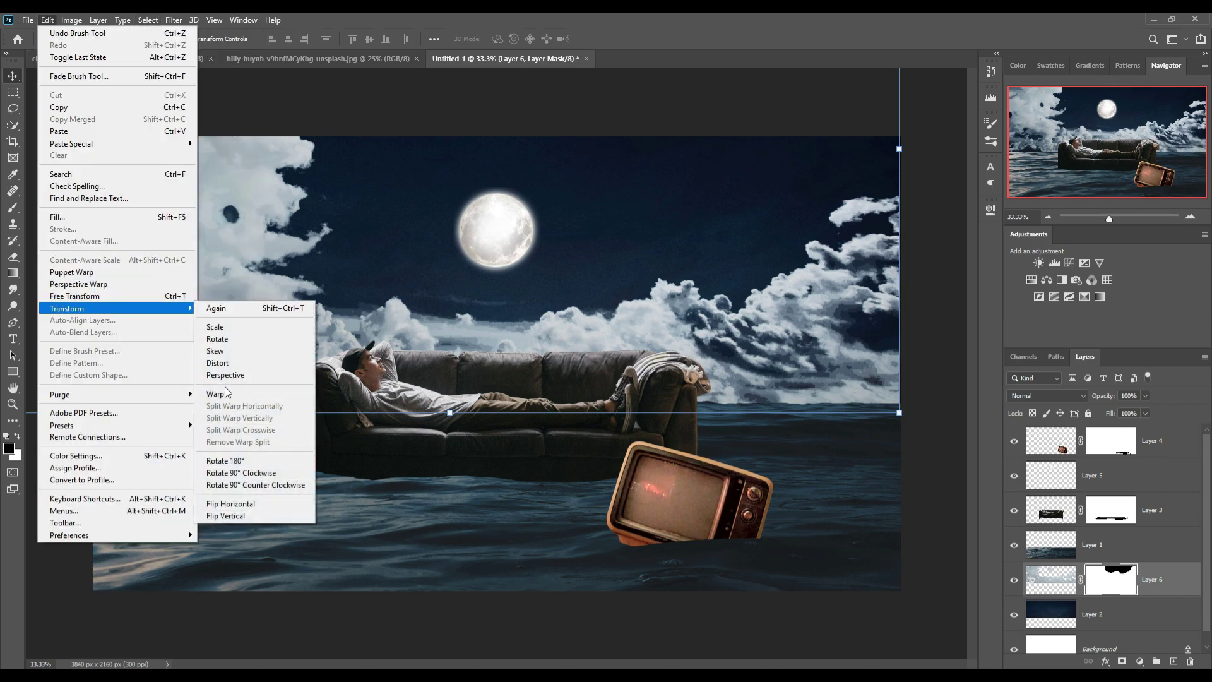
- Warp the cloud layer, pushing the side clouds outward and low, away from the moon
left_click(227, 386)
mouse_move(229, 318)
left_mouse_down()
mouse_move(272, 365)
mouse_move(243, 405)
left_mouse_up()
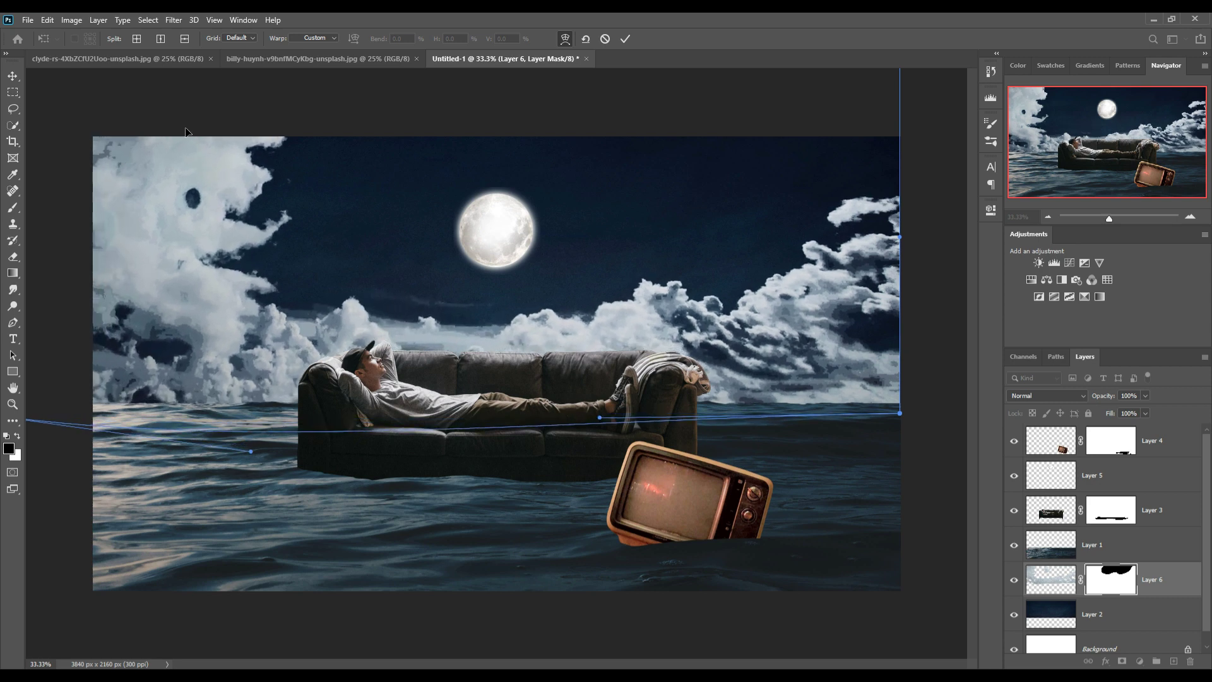
mouse_move(797, 317)
left_mouse_down()
mouse_move(892, 296)
mouse_move(863, 384)
mouse_move(875, 376)
left_mouse_up()
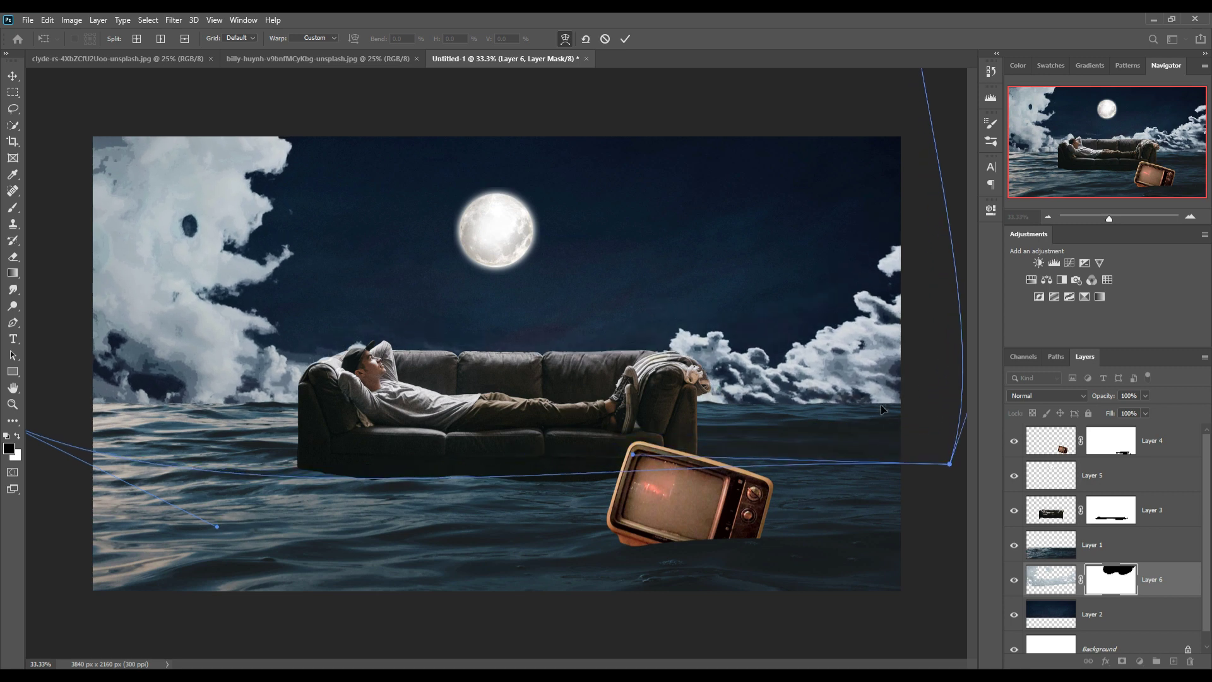
left_click_drag(267, 379, 258, 386)
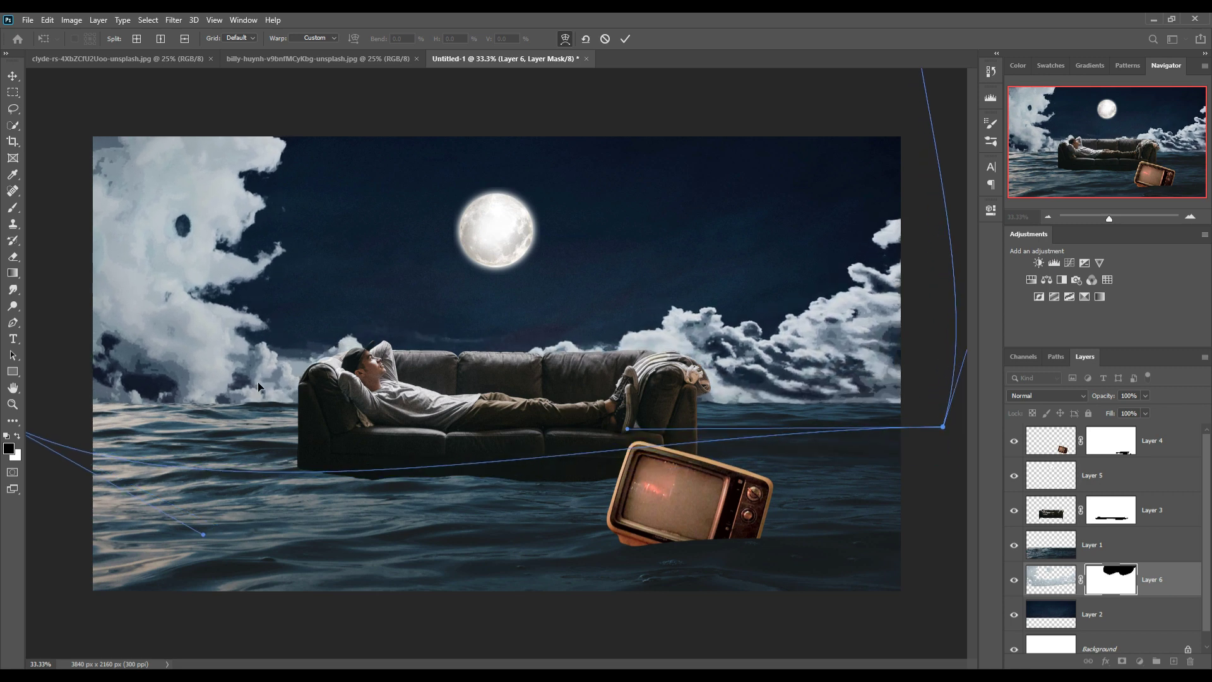
left_click_drag(246, 159, 230, 169)
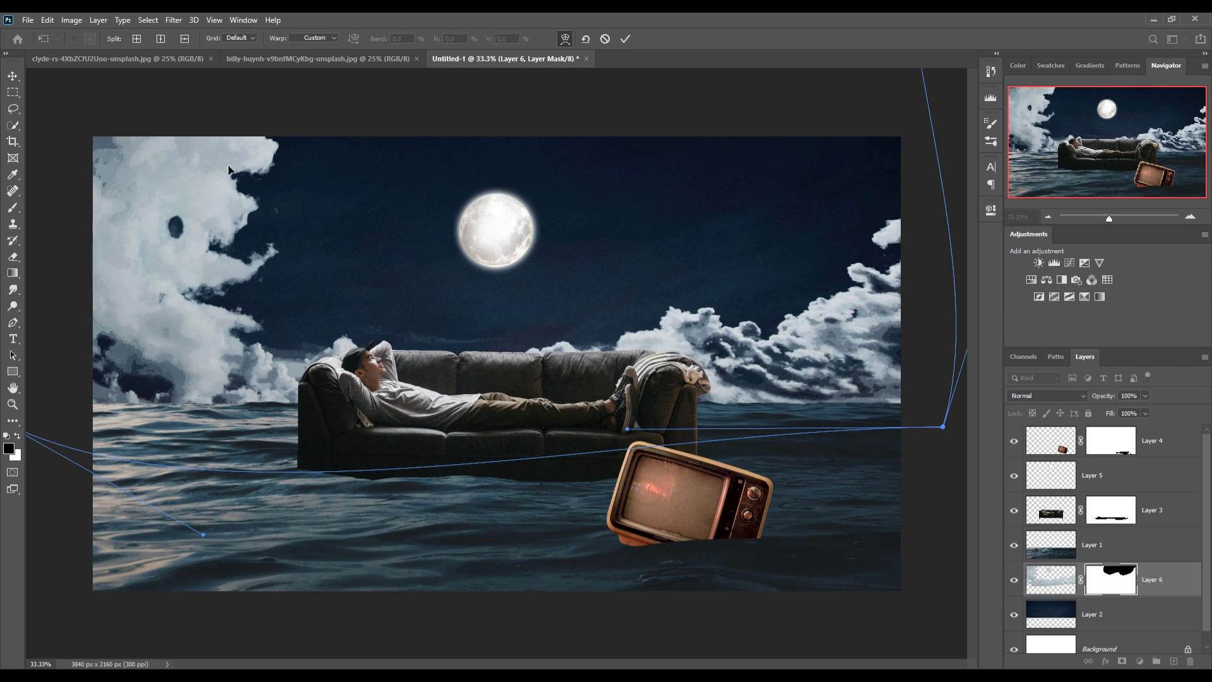
left_click_drag(203, 251, 27, 261)
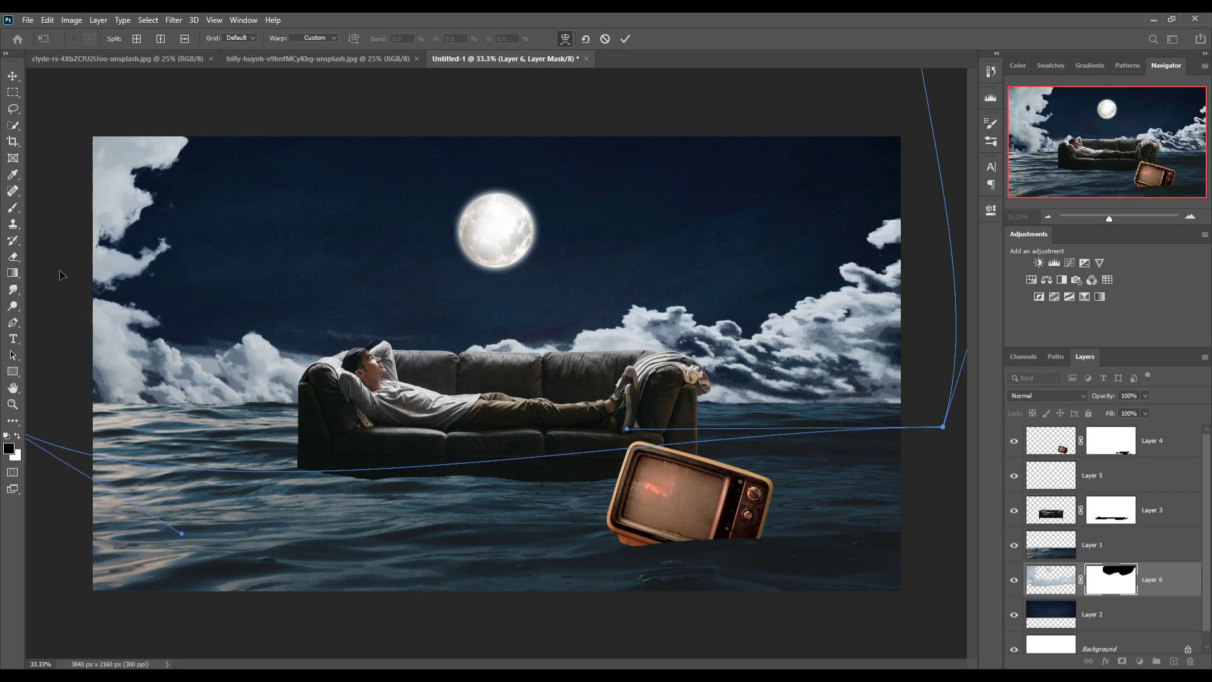
mouse_move(879, 327)
left_mouse_down()
mouse_move(867, 331)
mouse_move(875, 325)
left_mouse_up()
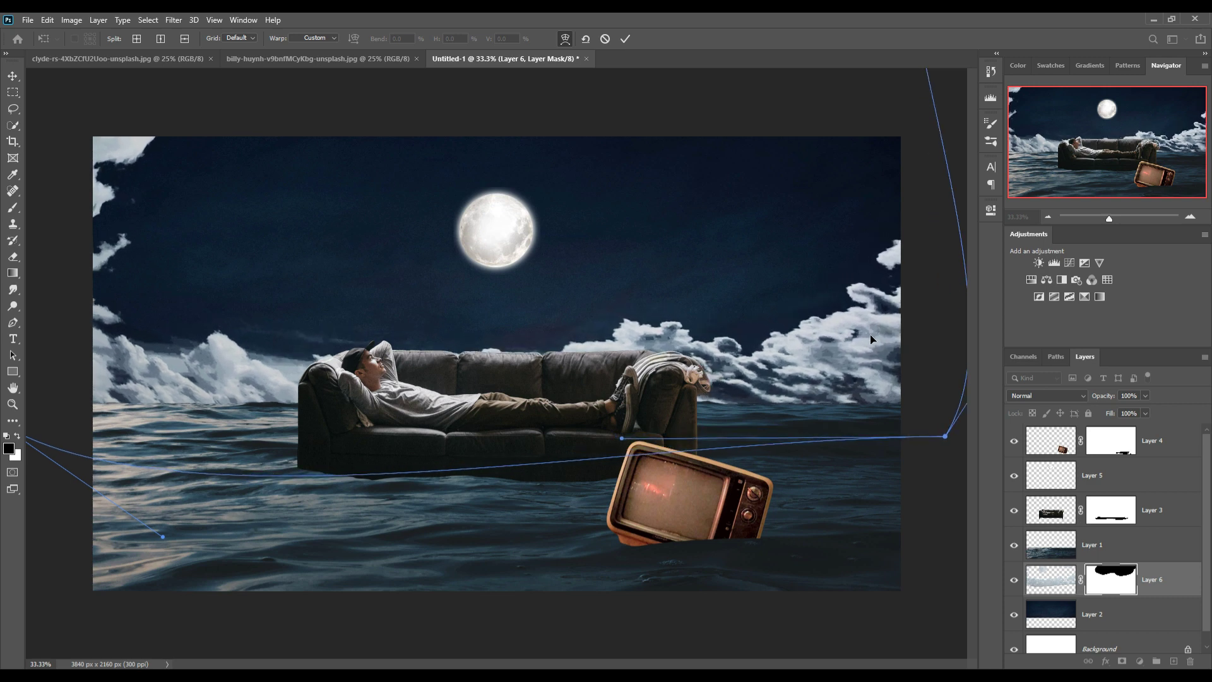
left_click(628, 42)
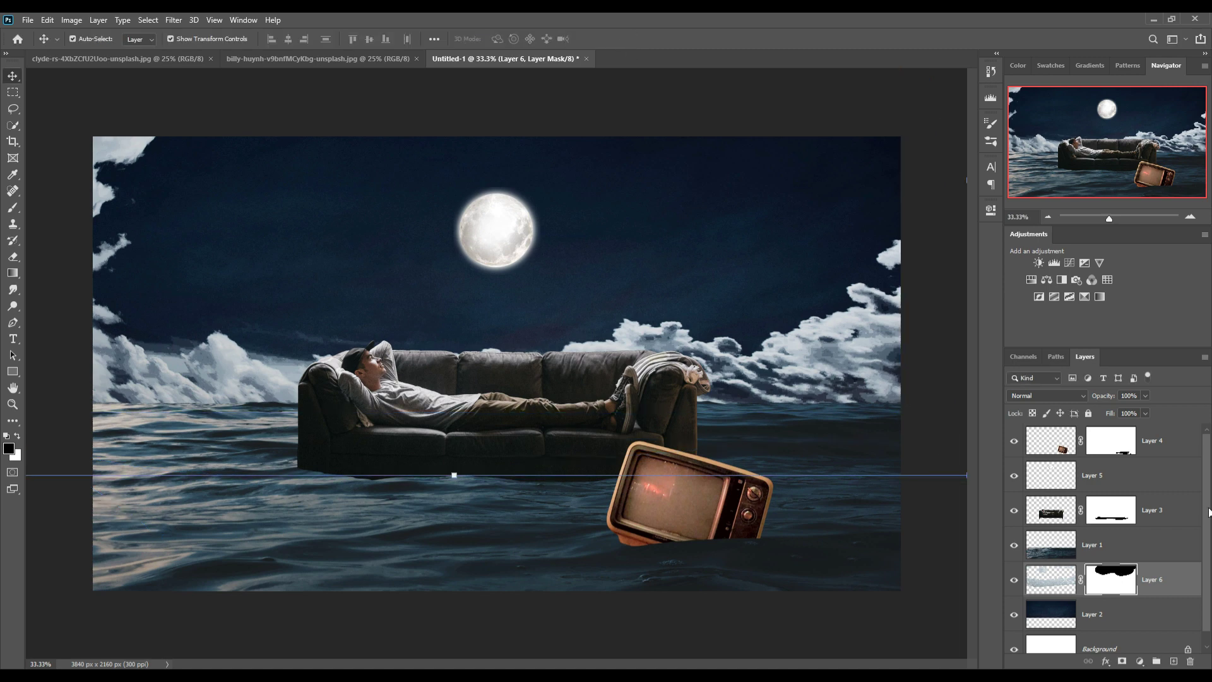
- Duplicate Layer 6, then shrink and rotate the copy into a vertical cloud column
right_click(1170, 589)
left_click(1074, 122)
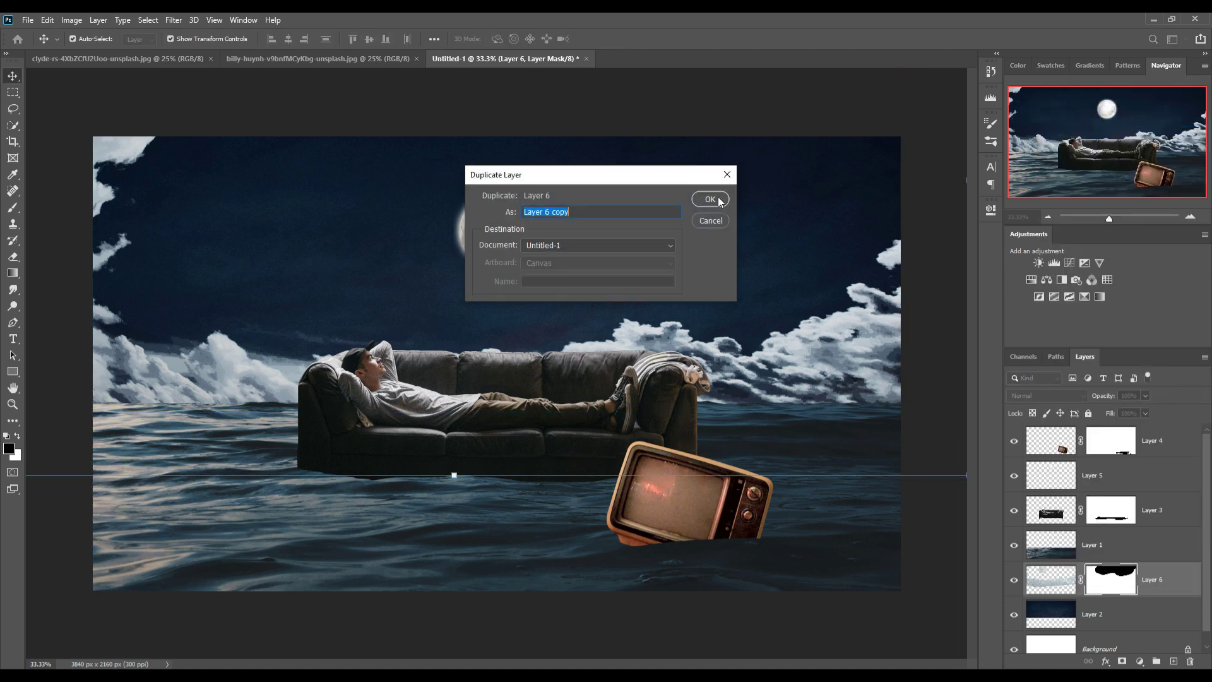
left_click(710, 200)
left_click_drag(716, 358, 742, 295)
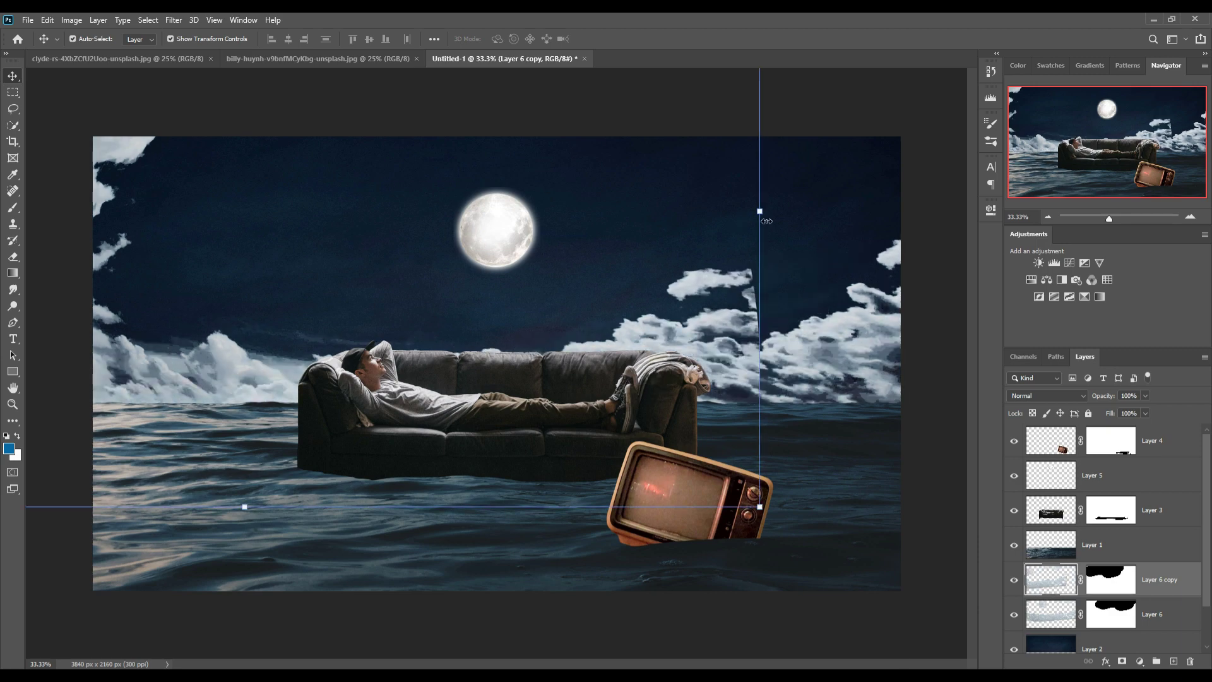
left_click_drag(766, 221, 874, 313)
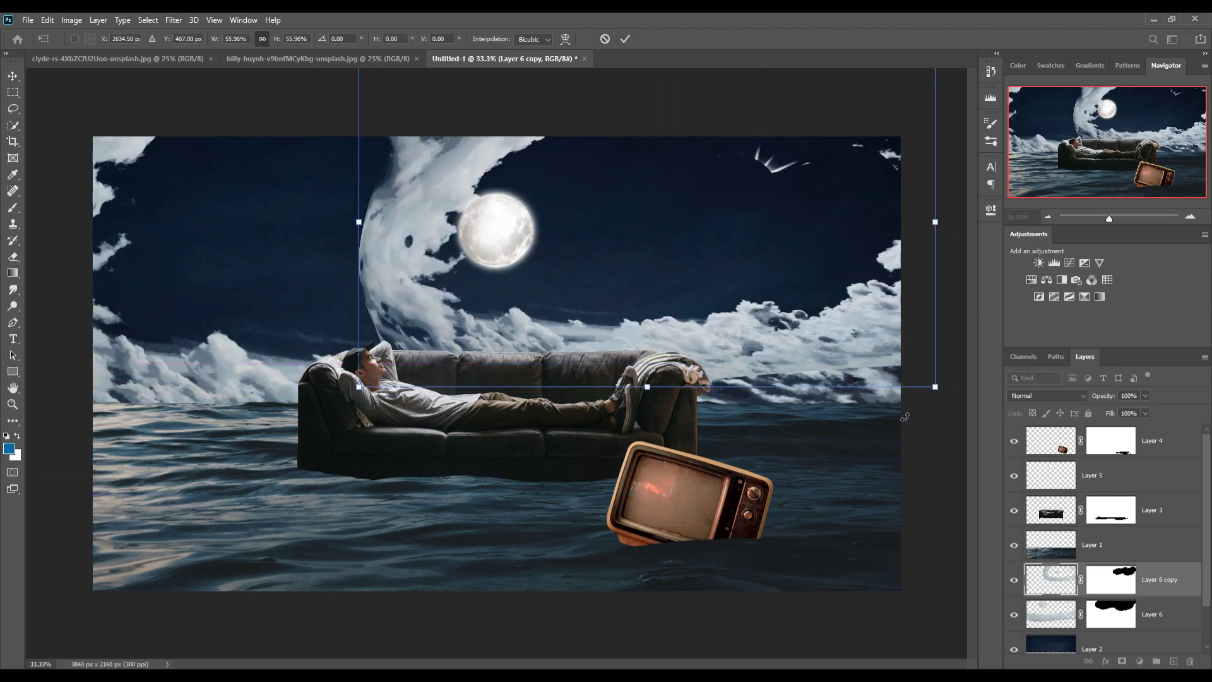
mouse_move(942, 413)
left_mouse_down()
mouse_move(843, 236)
mouse_move(840, 247)
mouse_move(897, 278)
left_mouse_up()
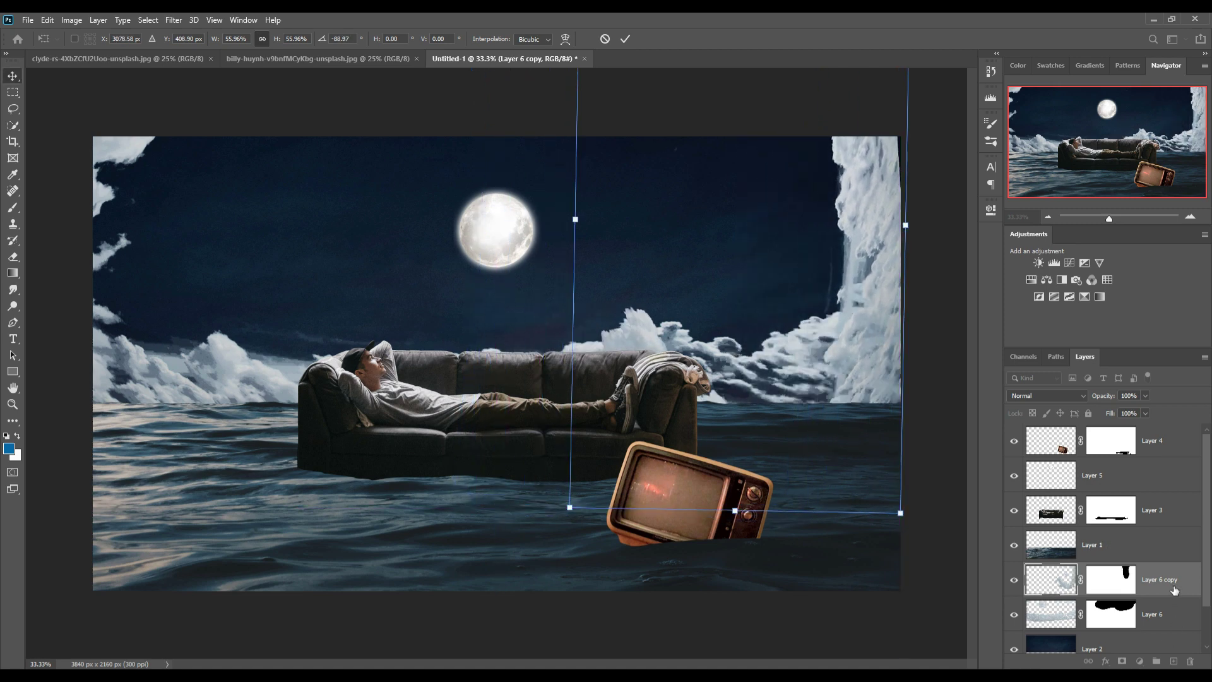
- Move Layer 6 copy below Layer 6, stretch it wider and tilt it about 15 degrees
left_click_drag(1174, 589, 1159, 632)
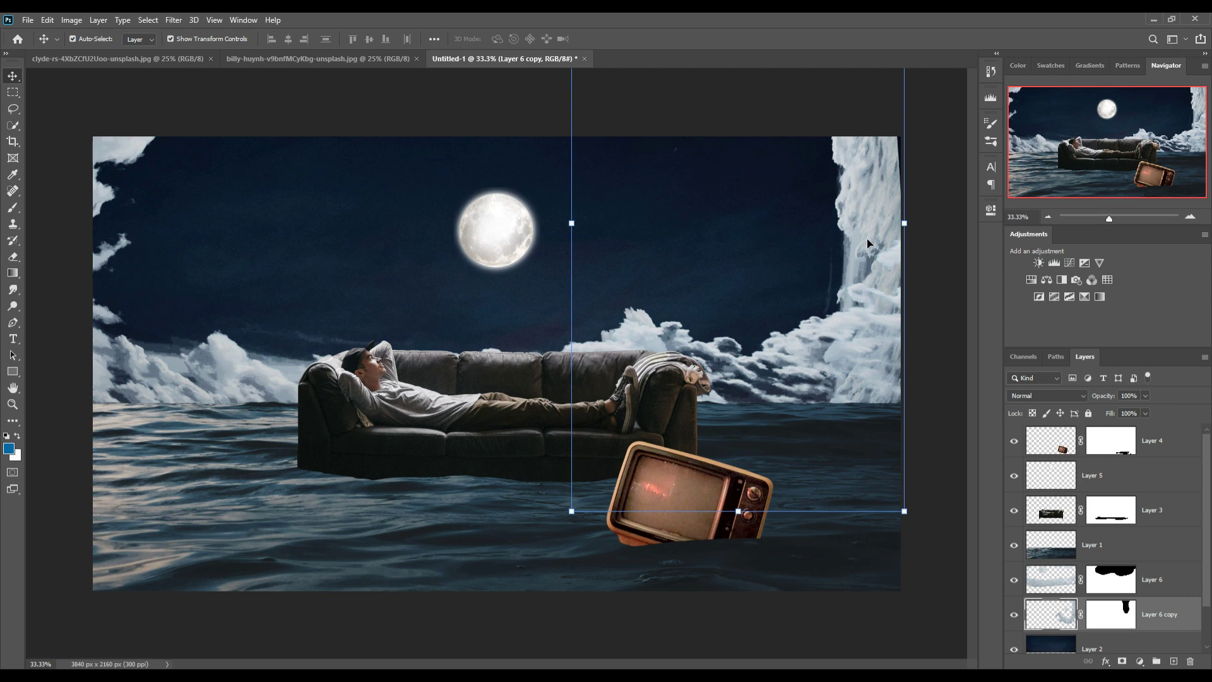
mouse_move(572, 224)
left_mouse_down()
mouse_move(515, 253)
mouse_move(650, 231)
mouse_move(80, 228)
mouse_move(99, 228)
left_mouse_up()
left_click_drag(938, 138, 909, 189)
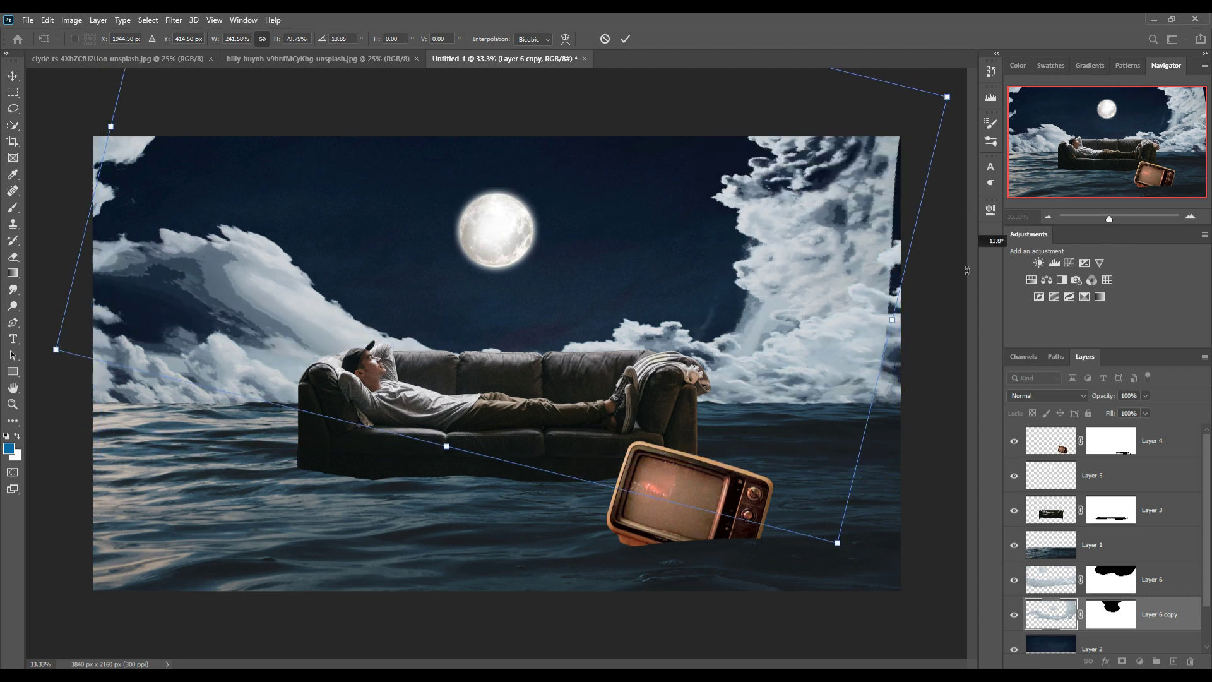
mouse_move(857, 308)
left_mouse_down()
mouse_move(875, 285)
mouse_move(853, 294)
mouse_move(860, 276)
left_mouse_up()
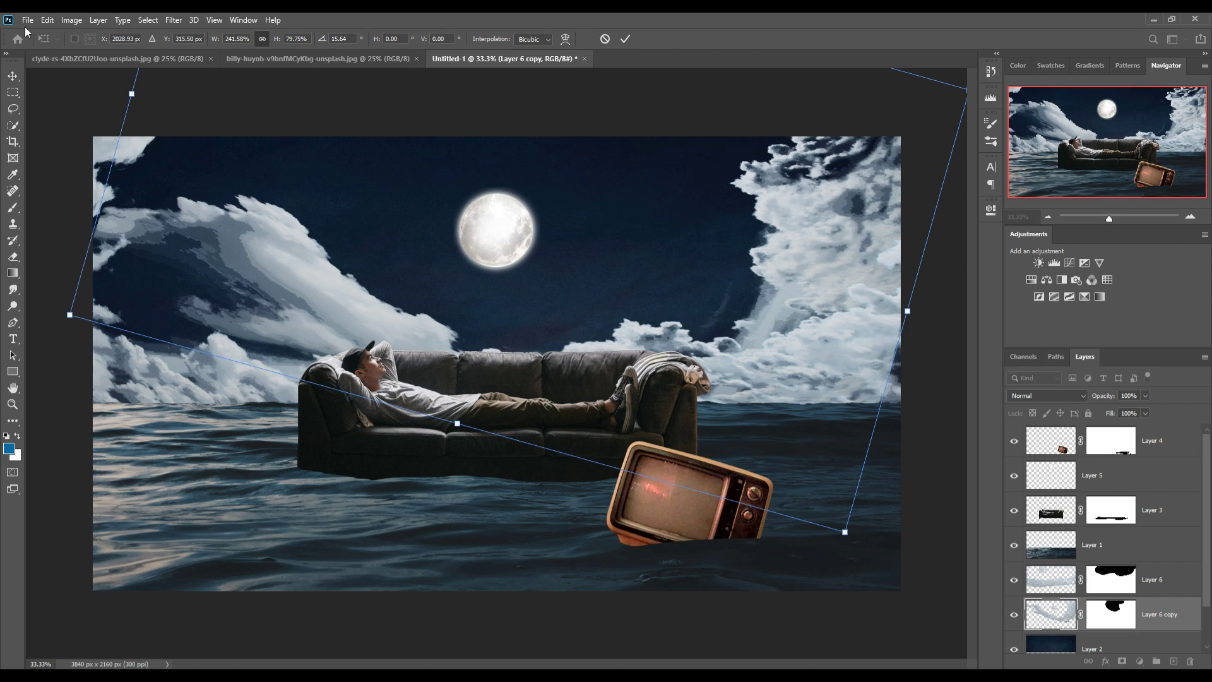
left_click(48, 19)
mouse_move(67, 308)
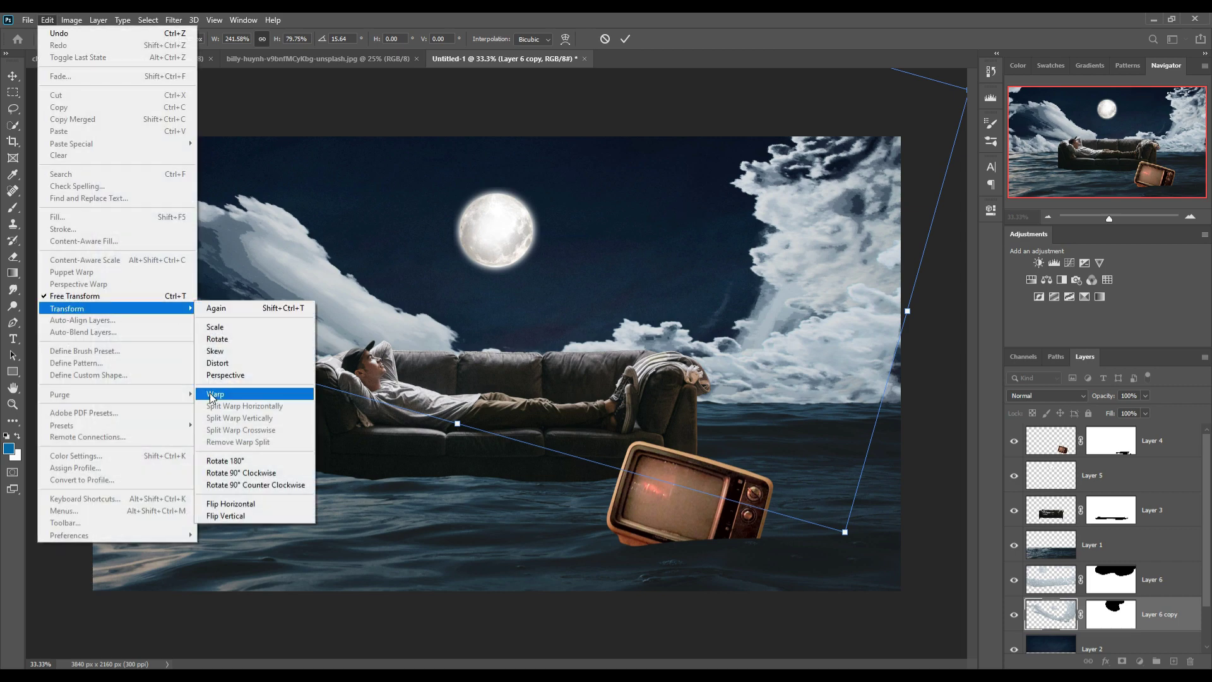
left_click(625, 39)
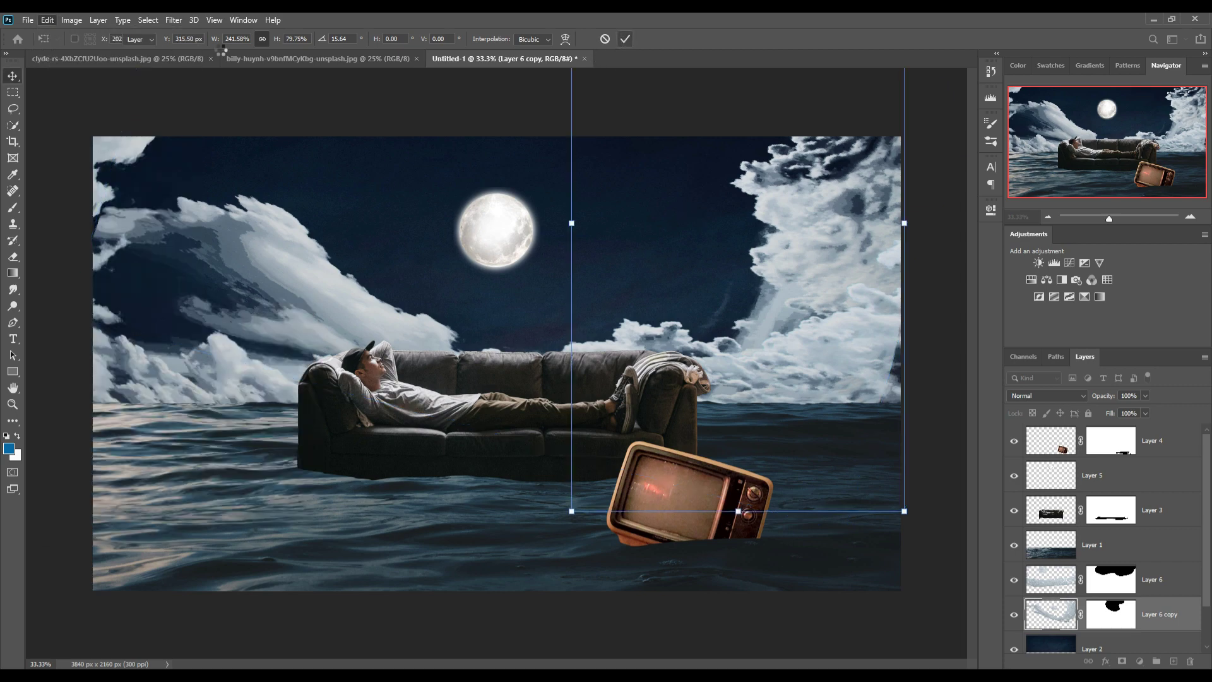
left_click(47, 19)
- Puppet-warp Layer 6 copy, swinging the left cloud arm up and lifting the right cloud mass
left_click(71, 272)
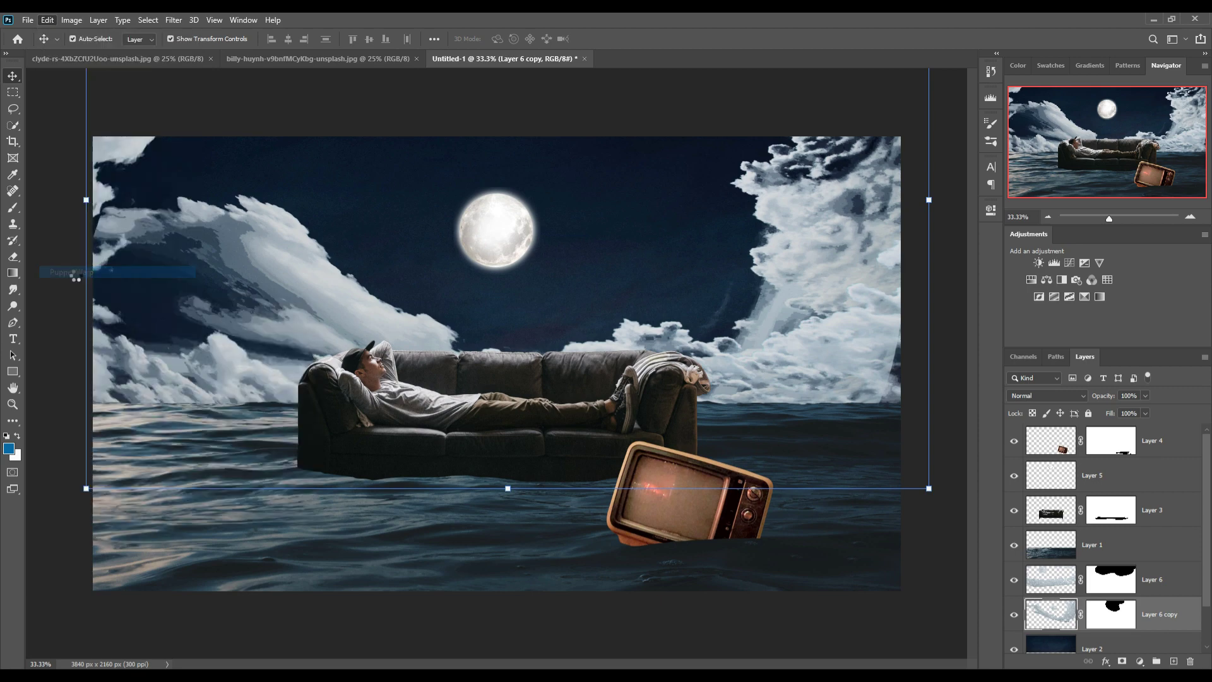
left_click(153, 226)
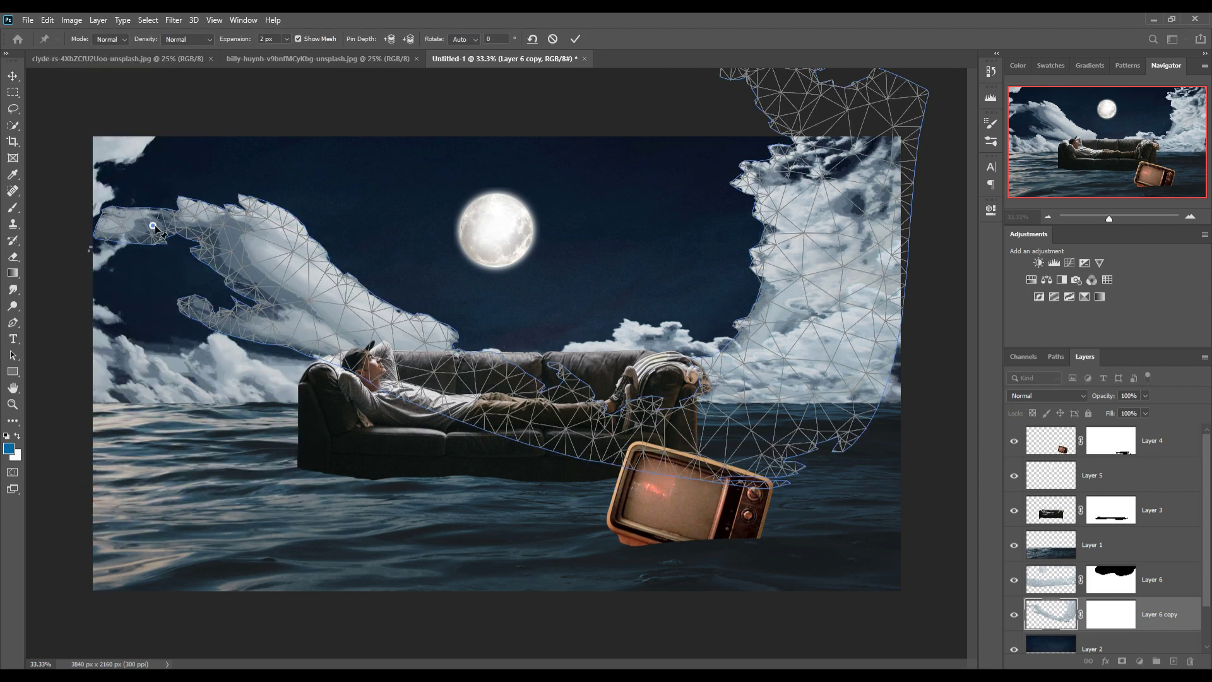
left_click(285, 294)
left_click_drag(154, 231, 202, 154)
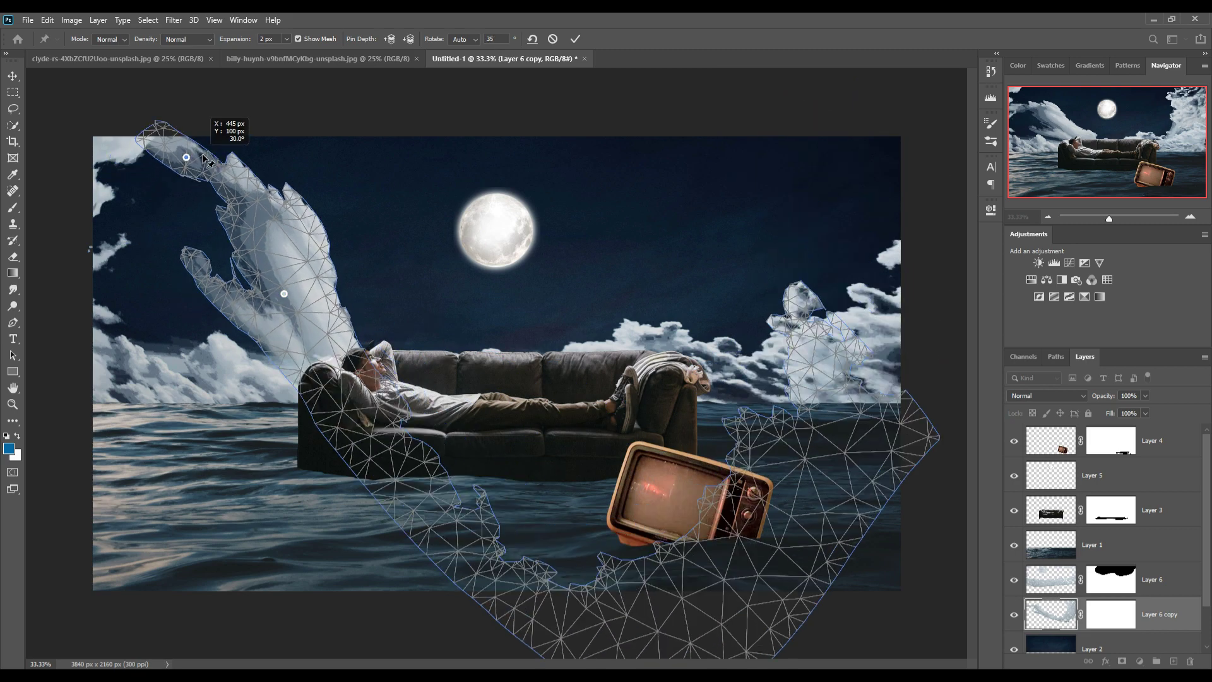
left_click_drag(284, 294, 253, 297)
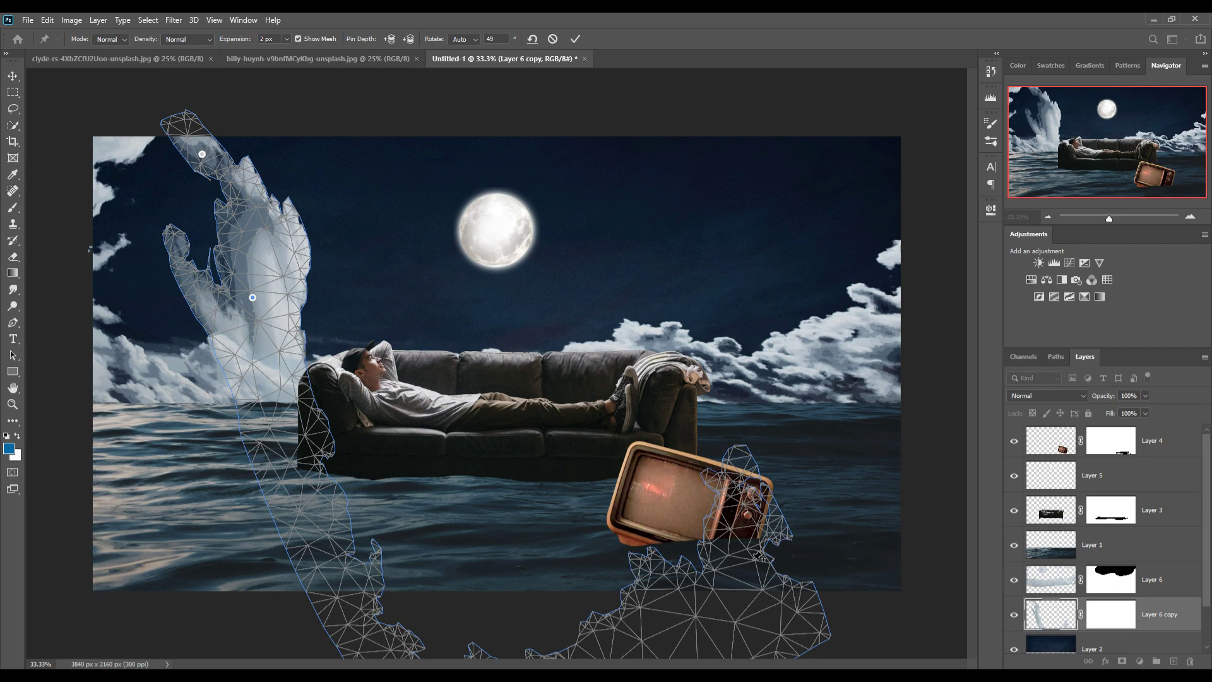
mouse_move(757, 559)
left_mouse_down()
mouse_move(814, 338)
mouse_move(748, 96)
left_mouse_up()
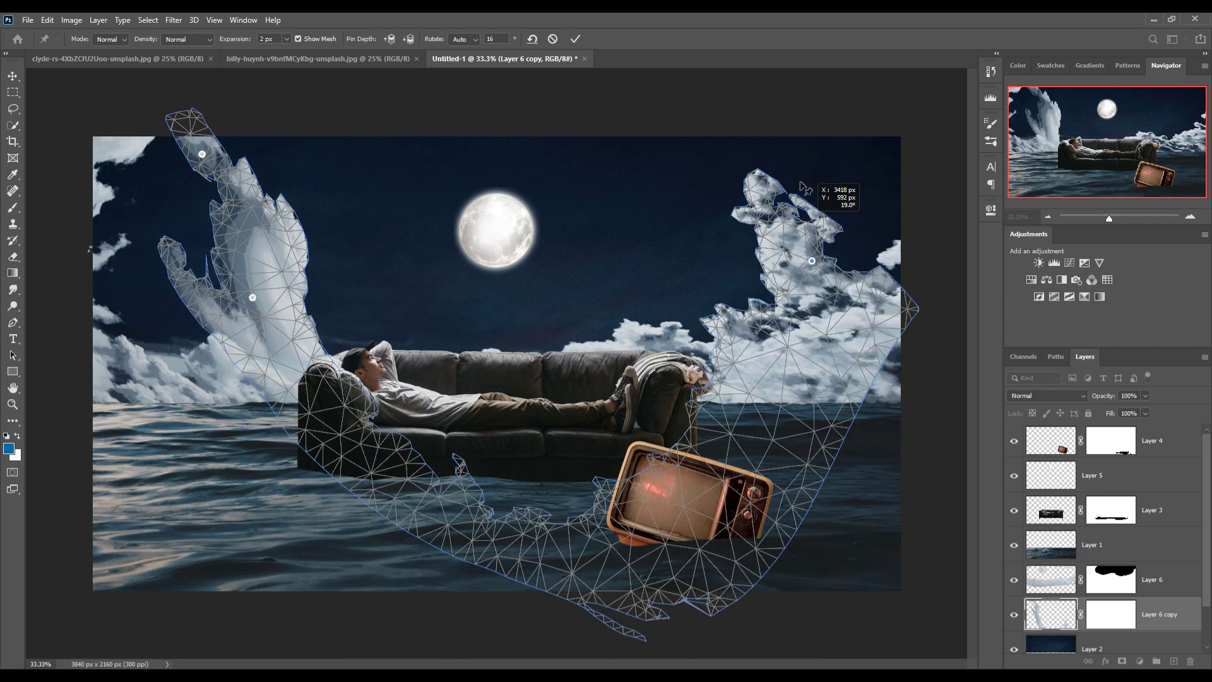
mouse_move(745, 304)
left_mouse_down()
mouse_move(844, 288)
mouse_move(879, 238)
left_mouse_up()
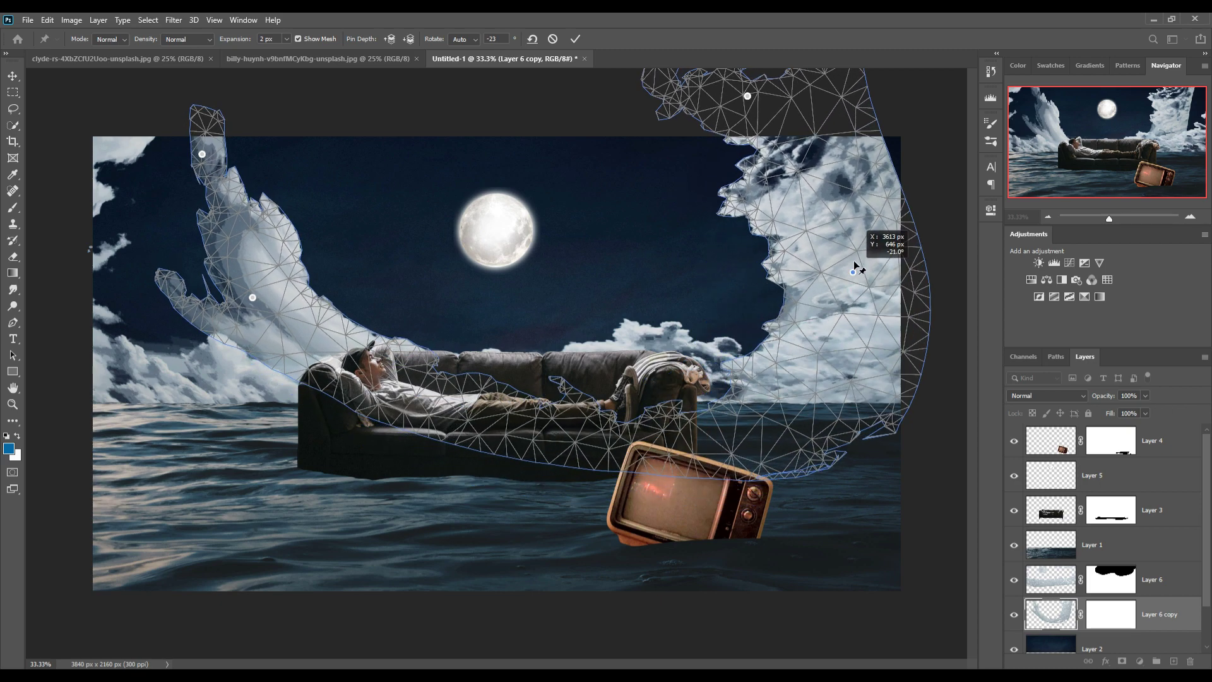
left_click_drag(887, 149, 888, 146)
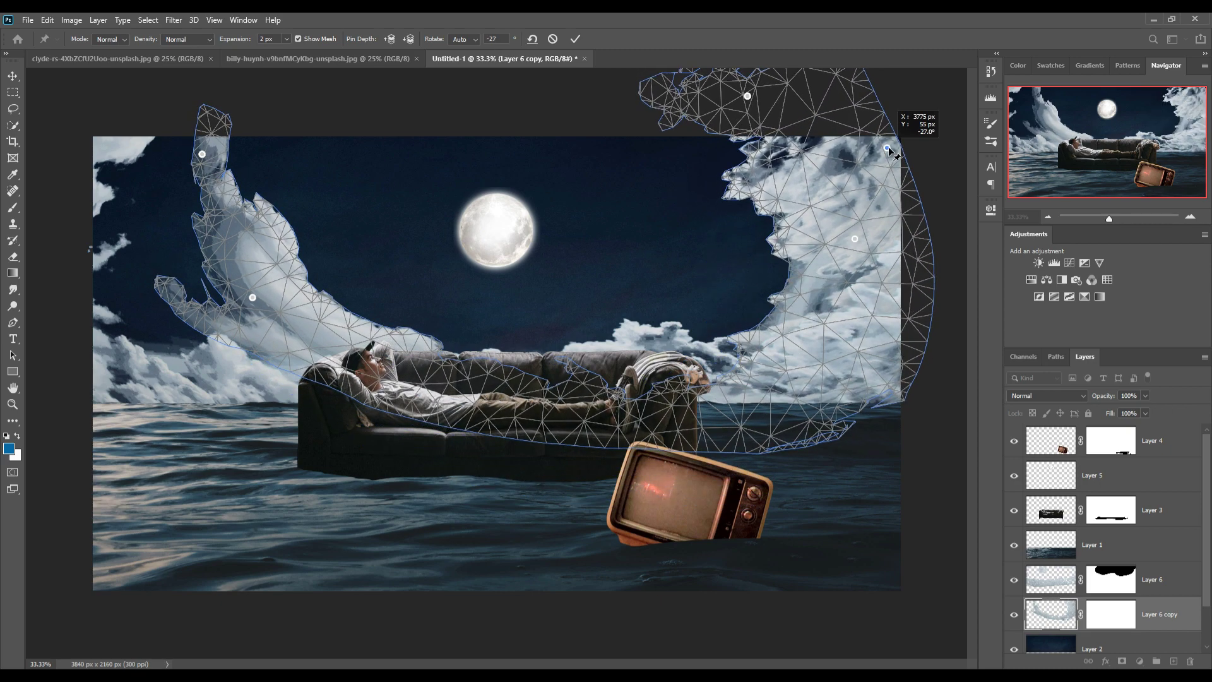
left_click(810, 276)
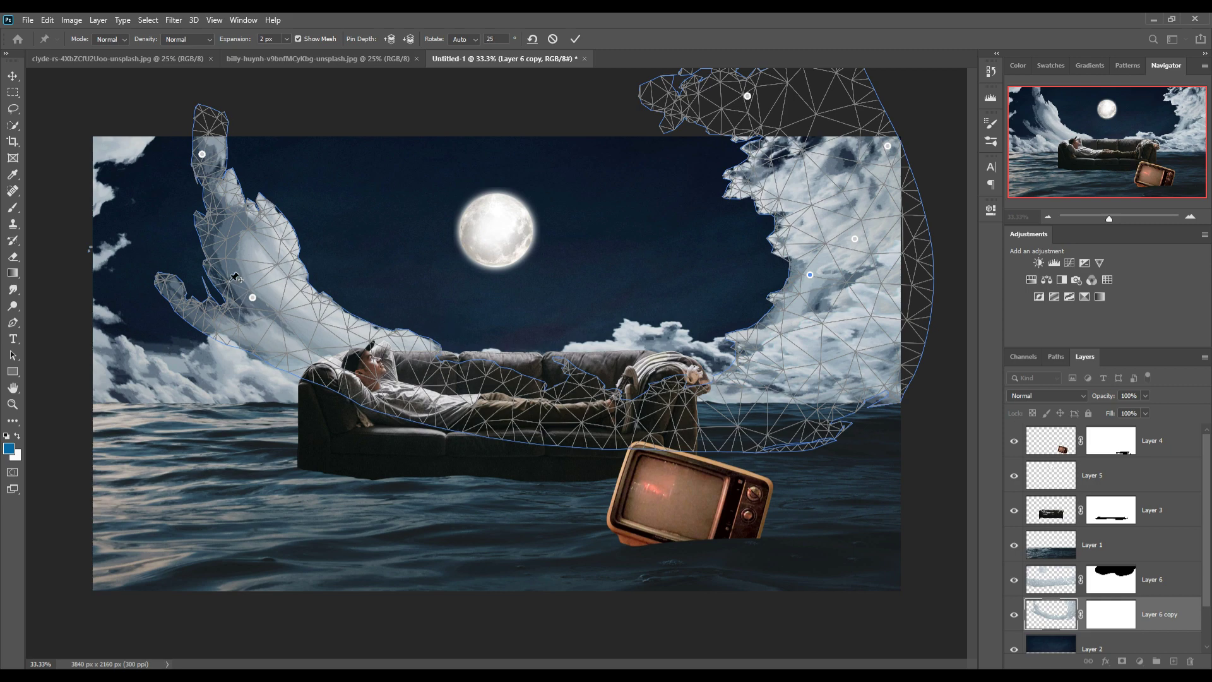
- Curl the left cloud arm higher and pin the mesh over the sofa and right clouds
left_click_drag(235, 279, 224, 268)
left_click_drag(202, 154, 192, 136)
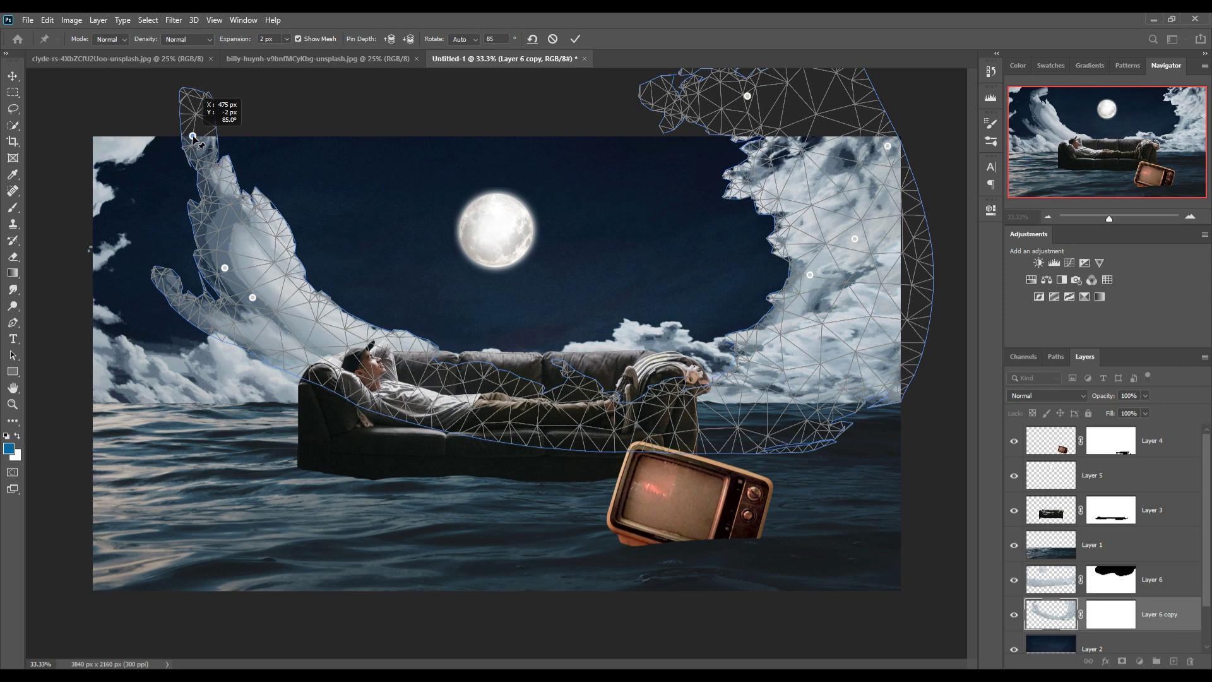
left_click_drag(206, 317, 163, 287)
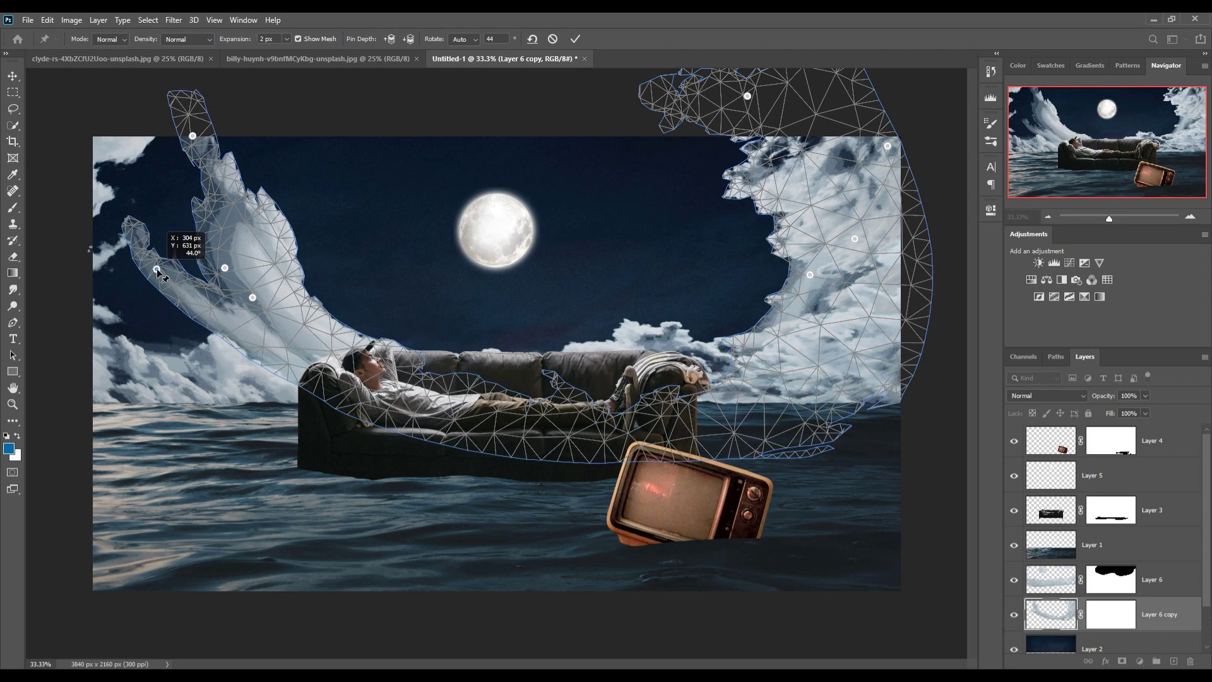
left_click_drag(164, 283, 155, 251)
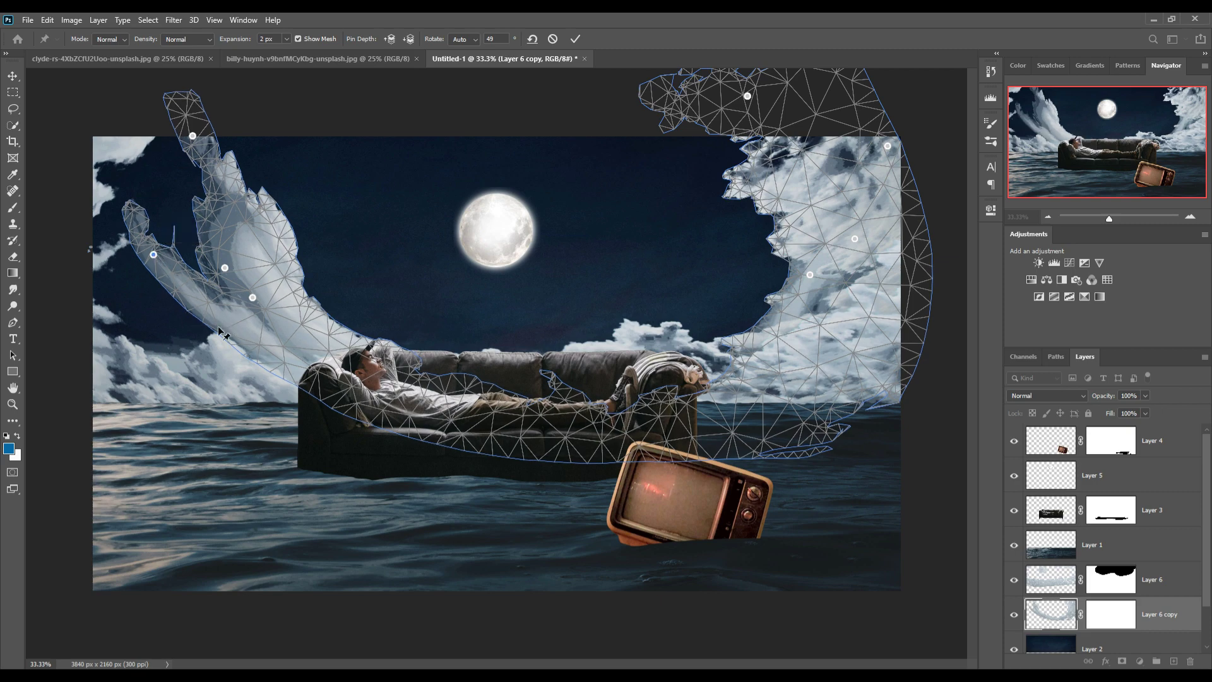
left_click_drag(226, 333, 215, 328)
mouse_move(562, 423)
left_mouse_down()
mouse_move(568, 413)
mouse_move(526, 412)
left_mouse_up()
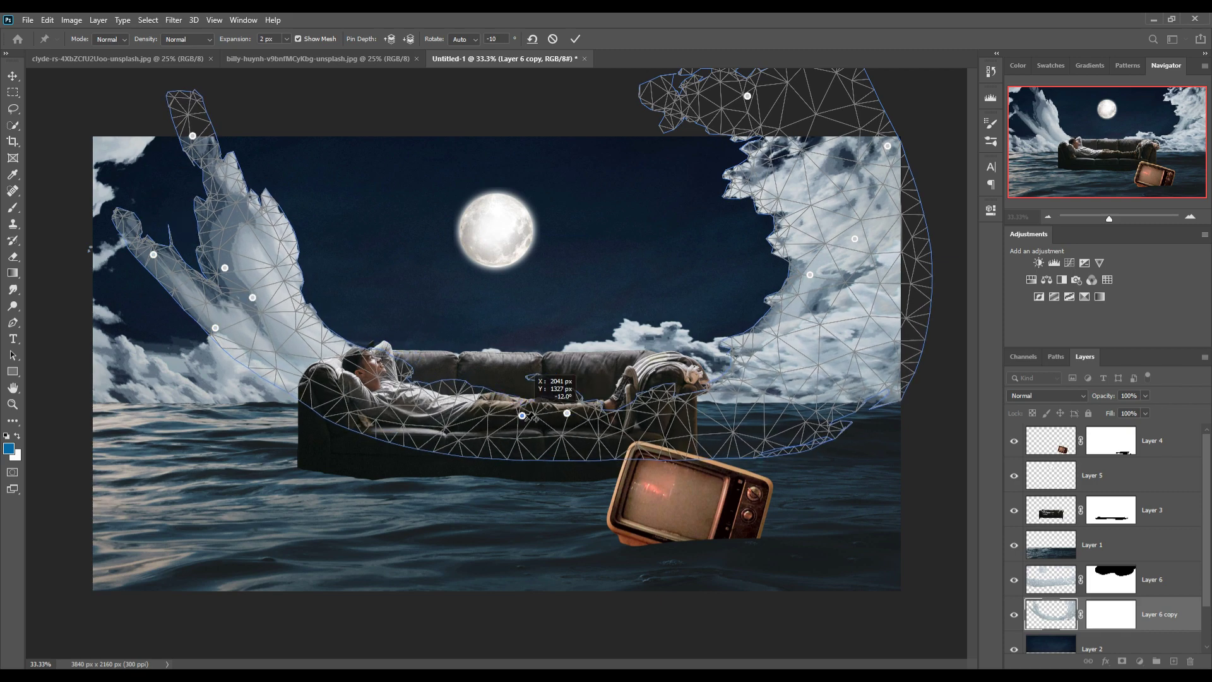
left_click_drag(403, 369, 403, 355)
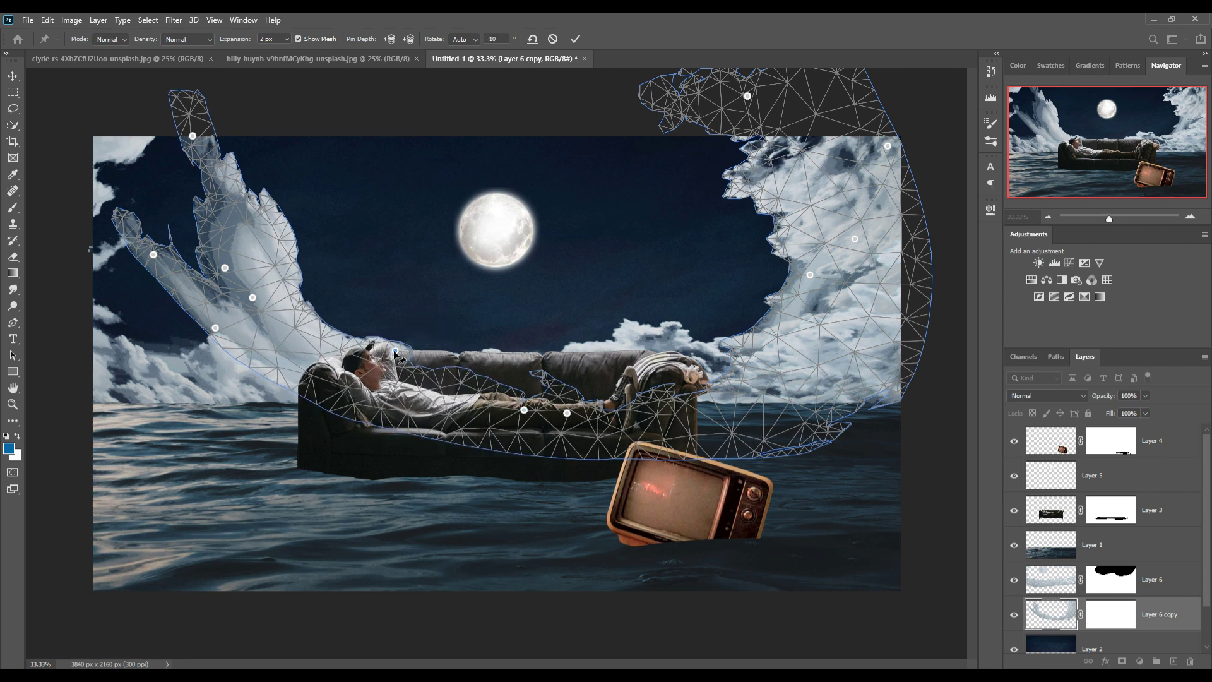
left_click_drag(757, 358, 757, 337)
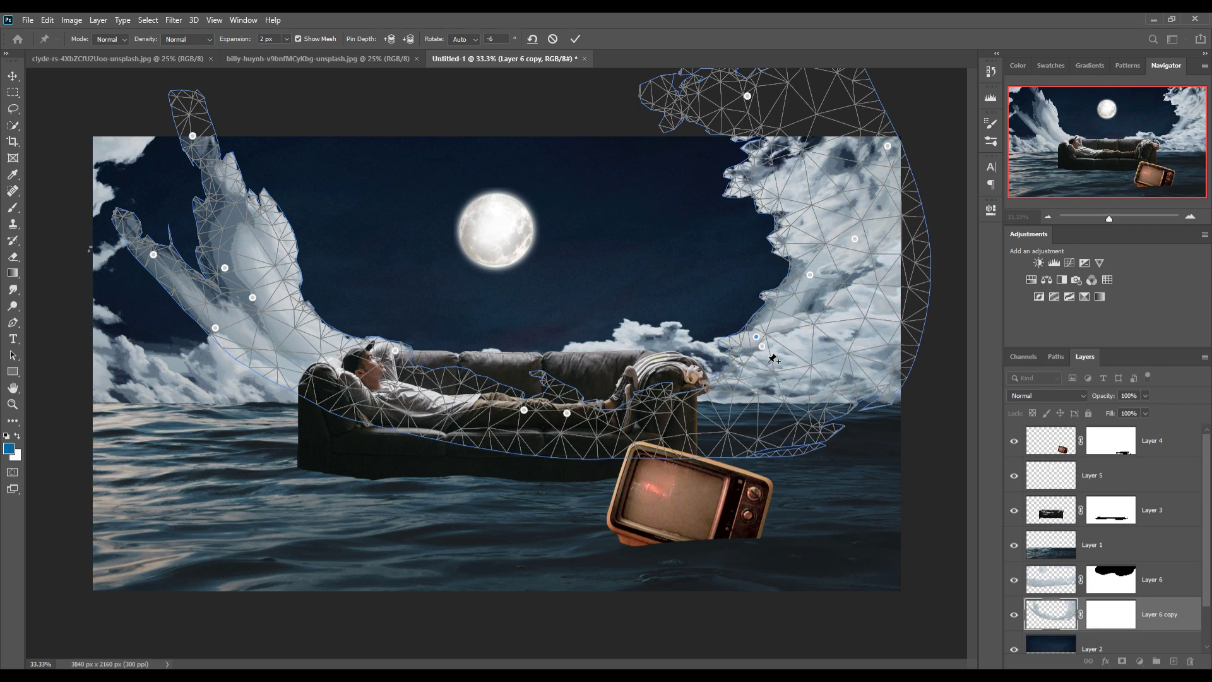
- Pull the right clouds toward the moon, lift the clouds above the sofa, and apply the warp
key("ctrl+z")
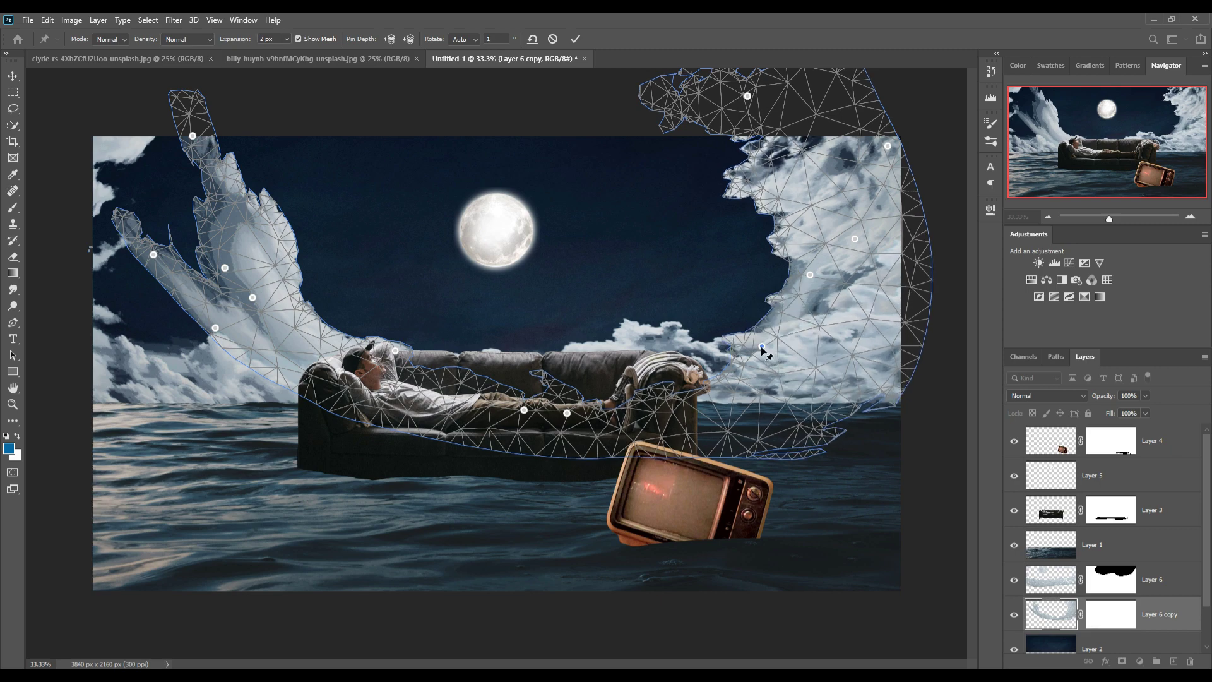
left_click_drag(762, 347, 688, 303)
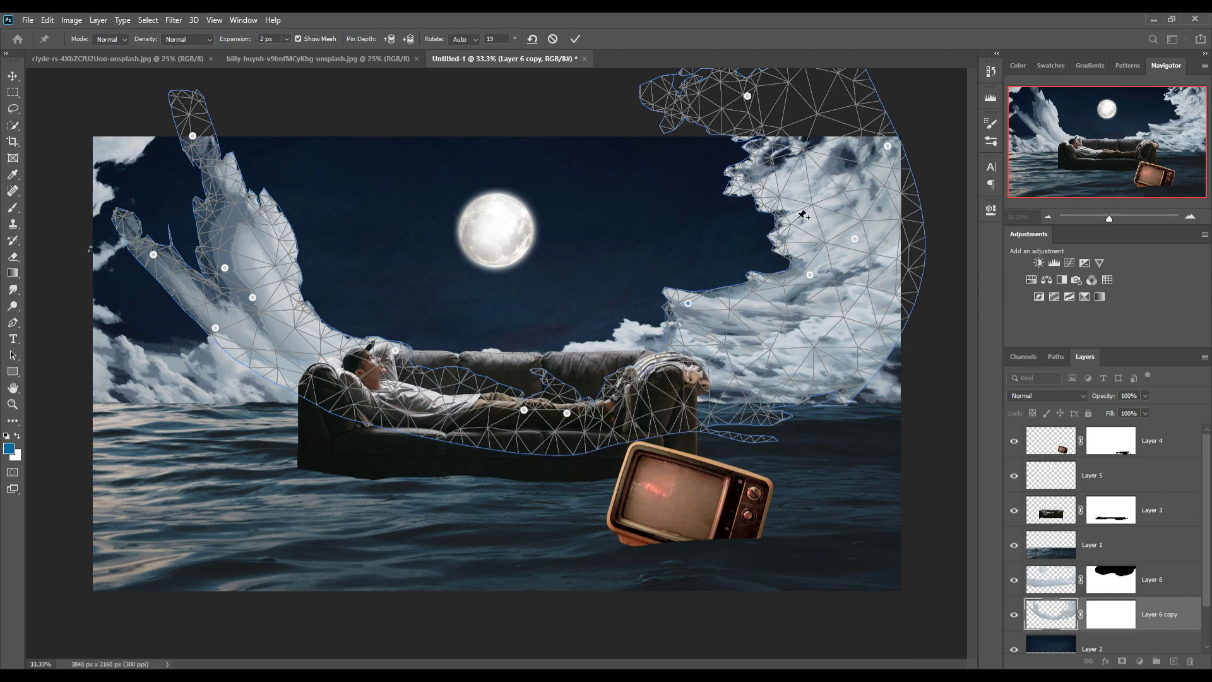
left_click_drag(803, 215, 828, 166)
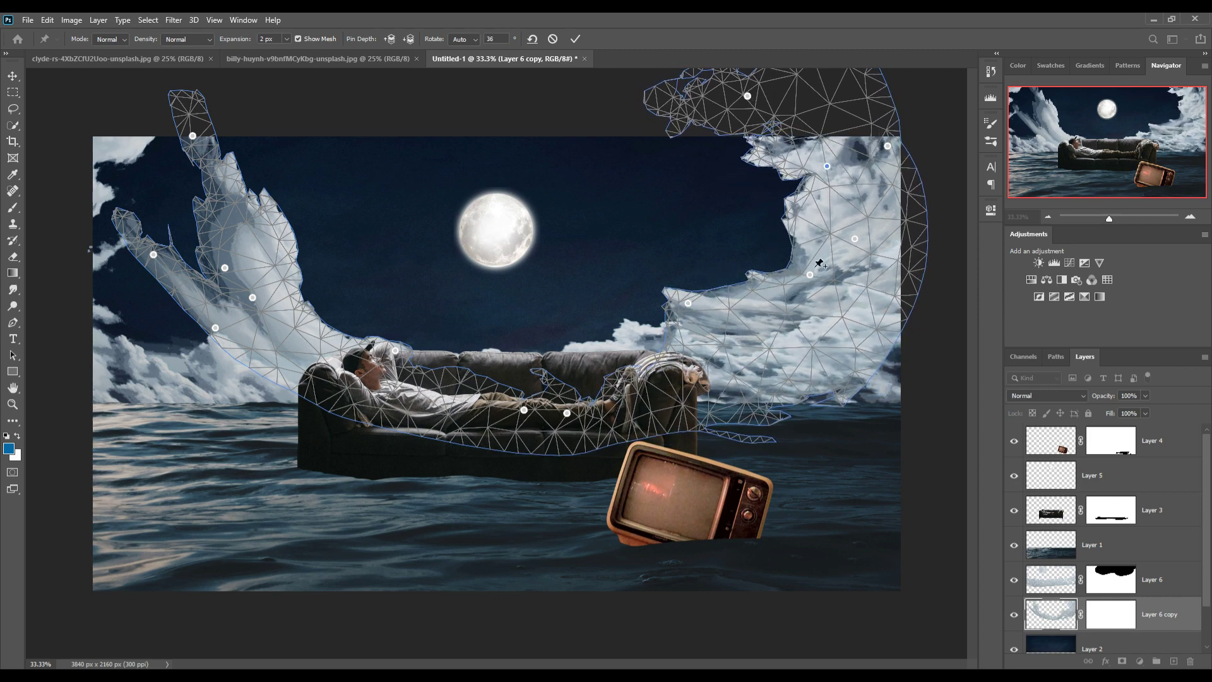
left_click_drag(812, 278, 774, 266)
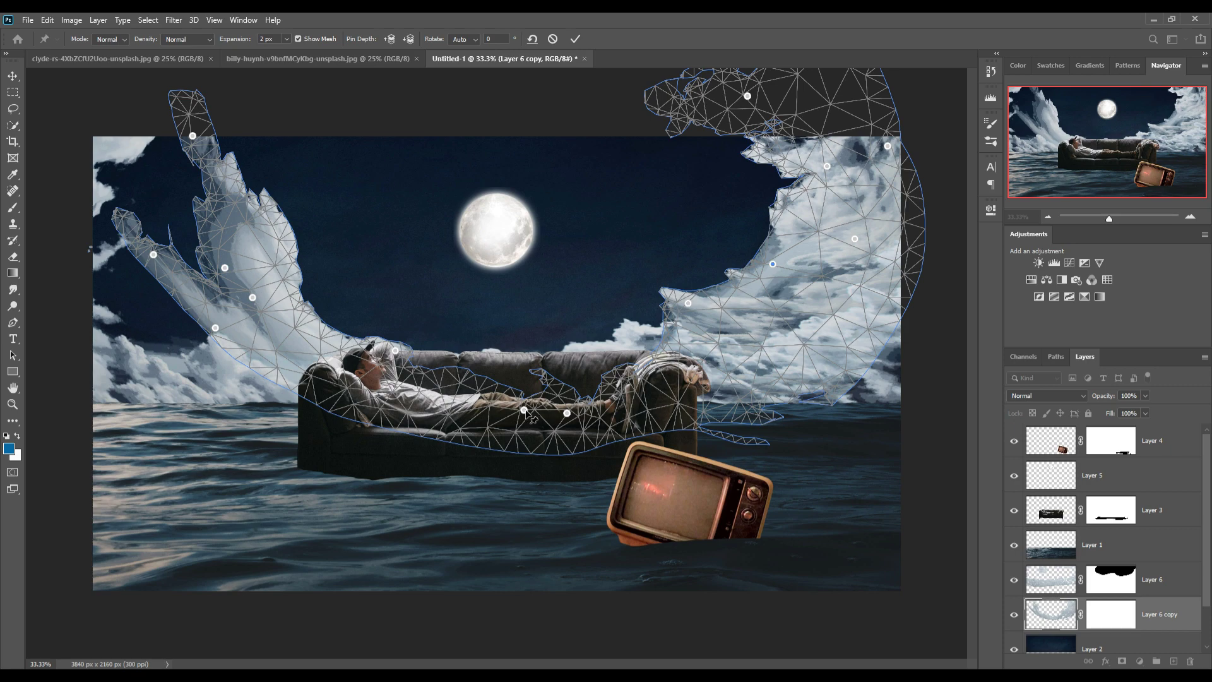
left_click_drag(524, 411, 523, 367)
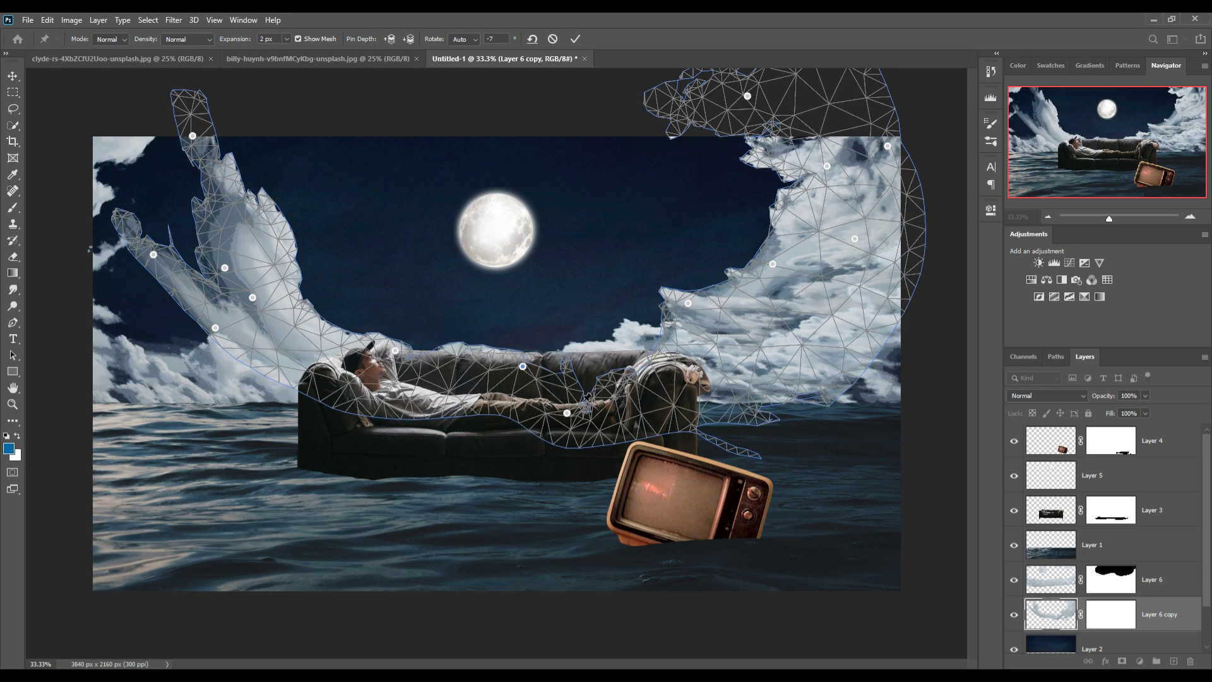
mouse_move(587, 399)
left_mouse_down()
mouse_move(584, 351)
mouse_move(532, 318)
left_mouse_up()
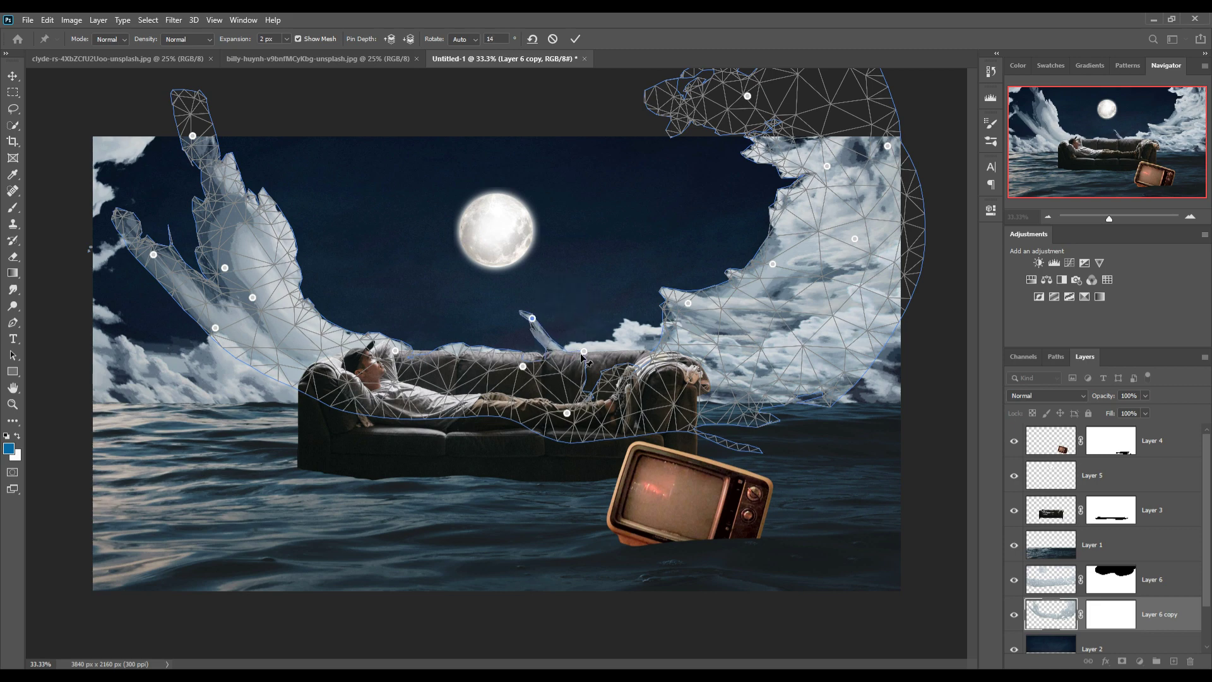
left_click(574, 39)
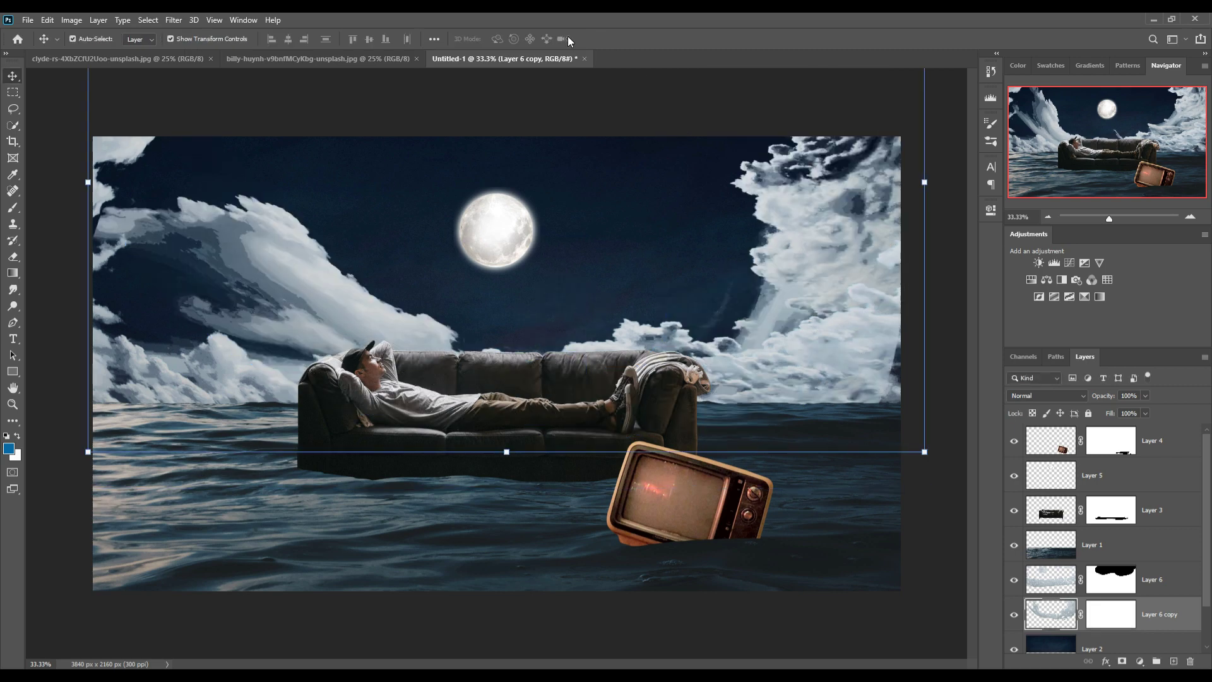
- Select Layer 6 and duplicate it as Layer 6 copy 2
left_click(120, 373)
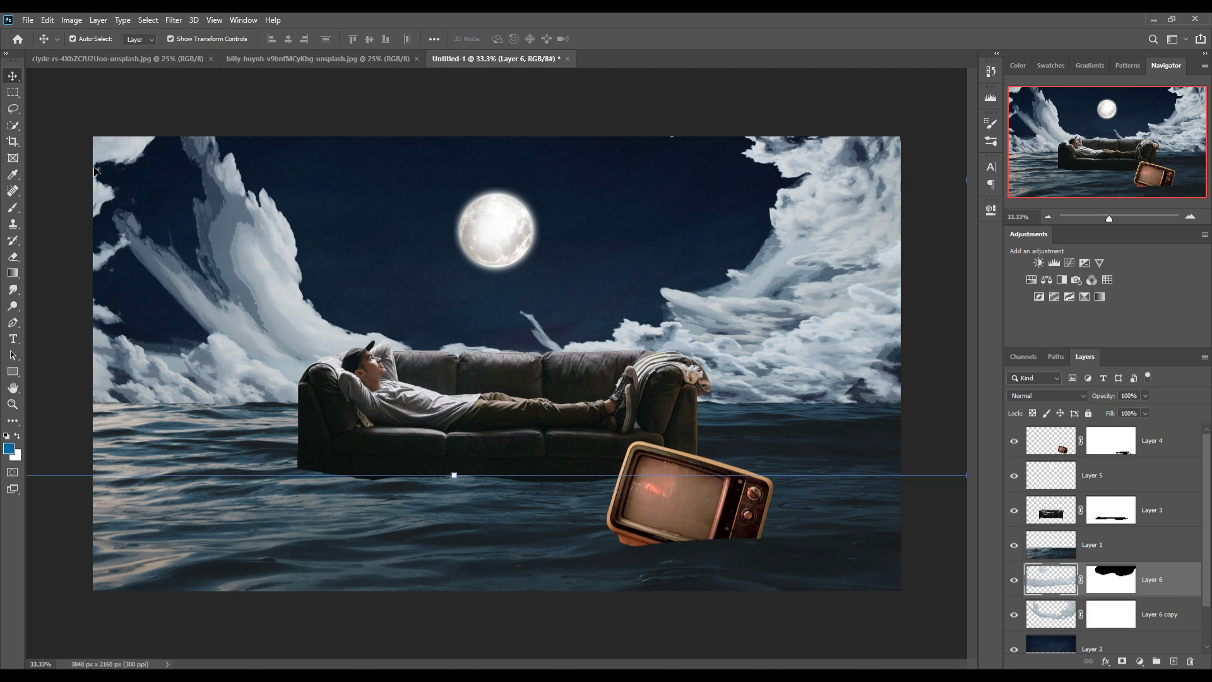
left_click(48, 20)
mouse_move(67, 308)
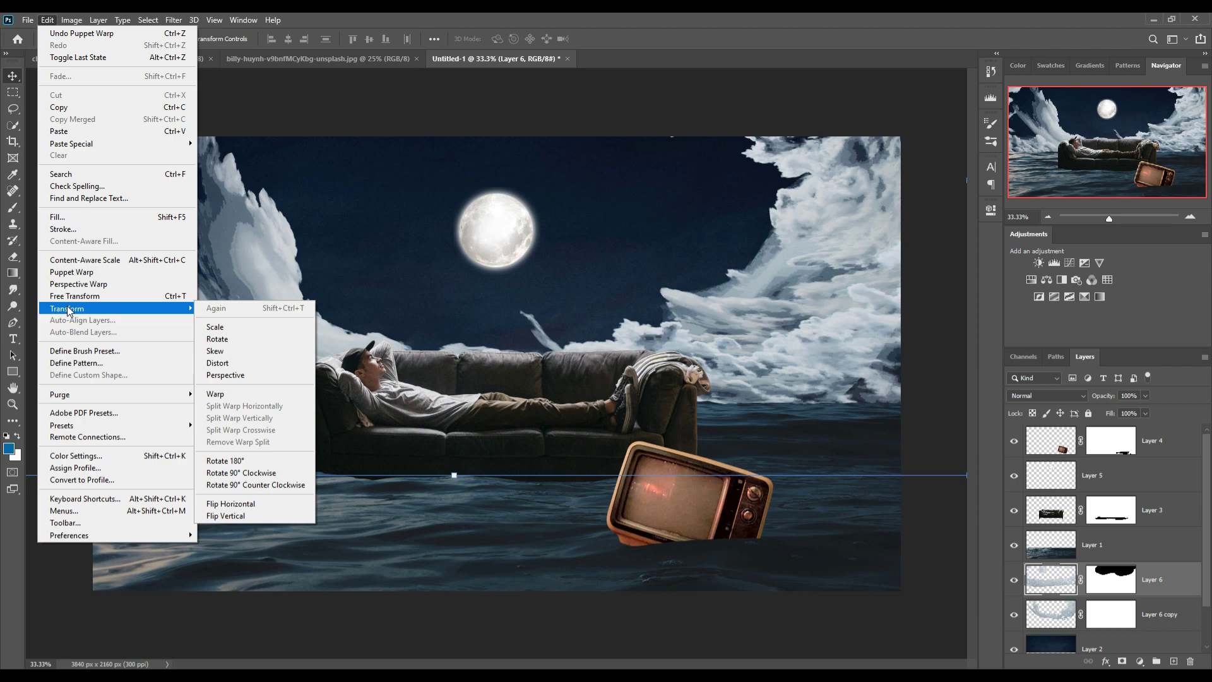
key("Escape")
key("Escape")
right_click(269, 245)
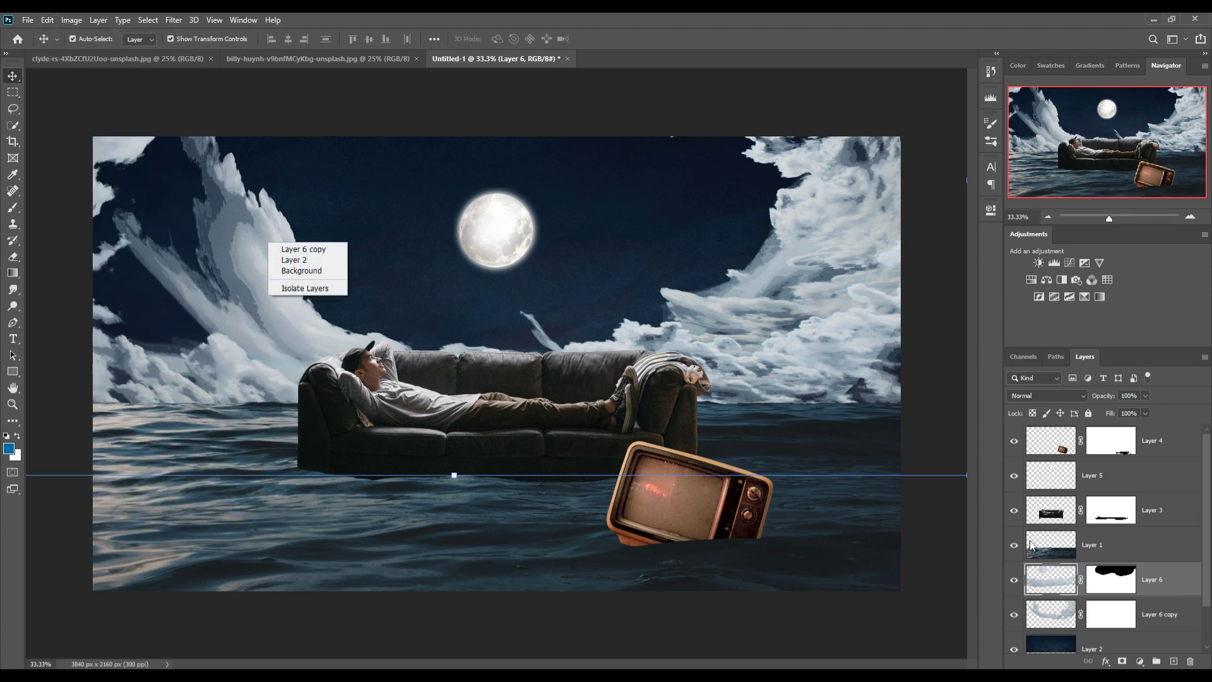
left_click(1169, 588)
right_click(1179, 588)
left_click(1076, 113)
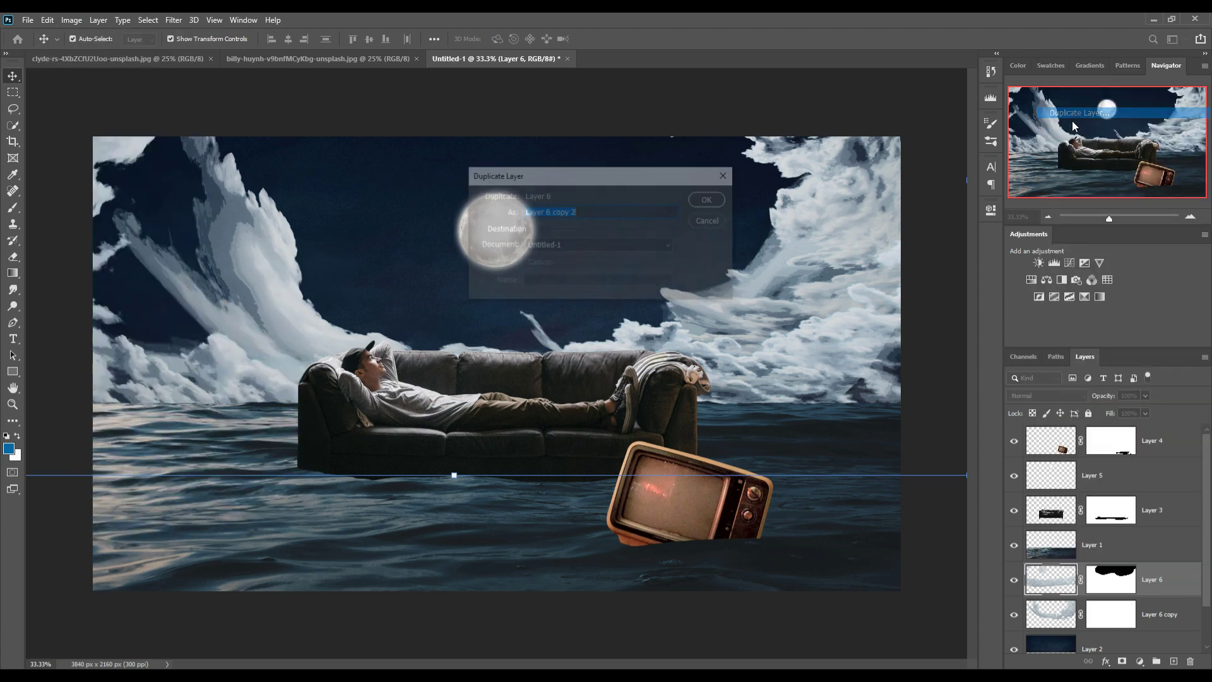
left_click(707, 201)
- Rotate the copy upright to about 106° and place it as a tall column on the left
left_click_drag(964, 493, 231, 483)
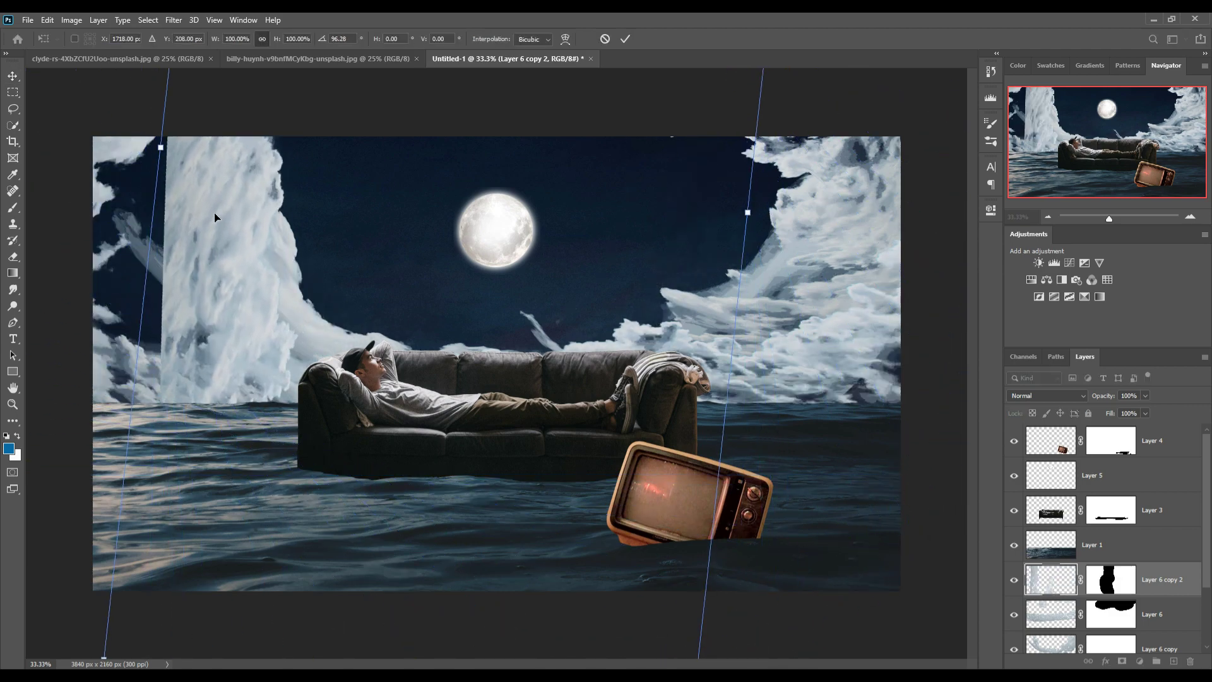
left_click_drag(305, 221, 374, 204)
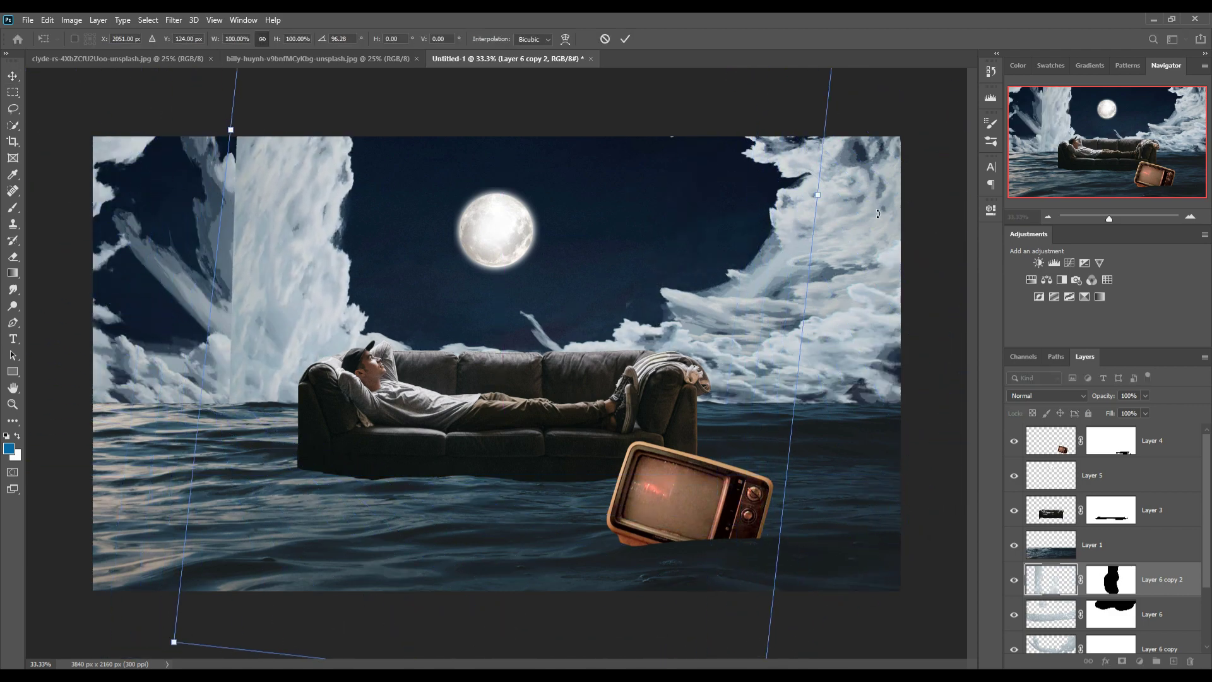
left_click_drag(899, 197, 895, 281)
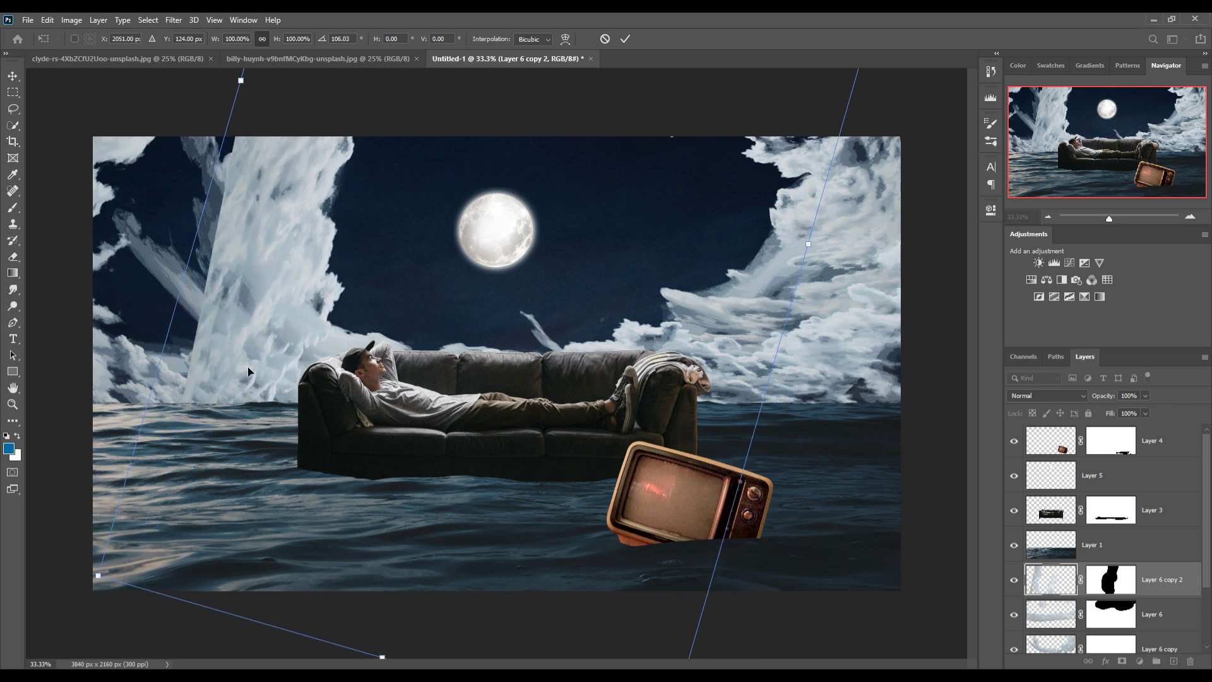
left_click_drag(250, 374, 266, 371)
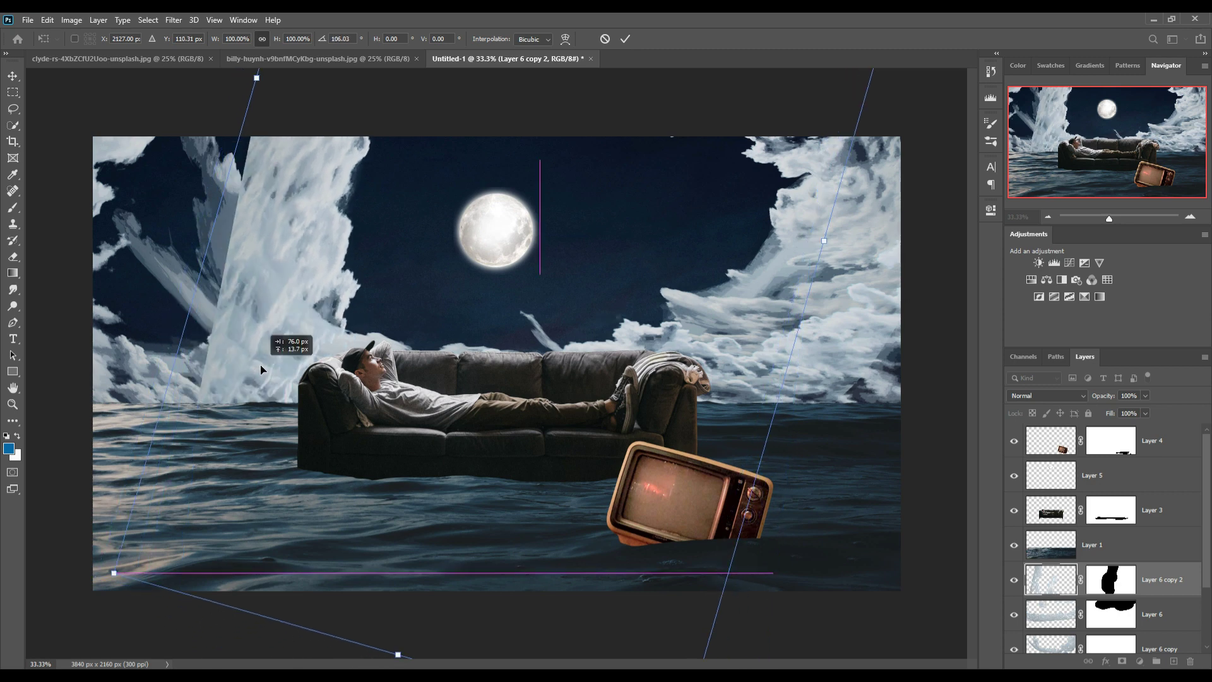
left_click(625, 39)
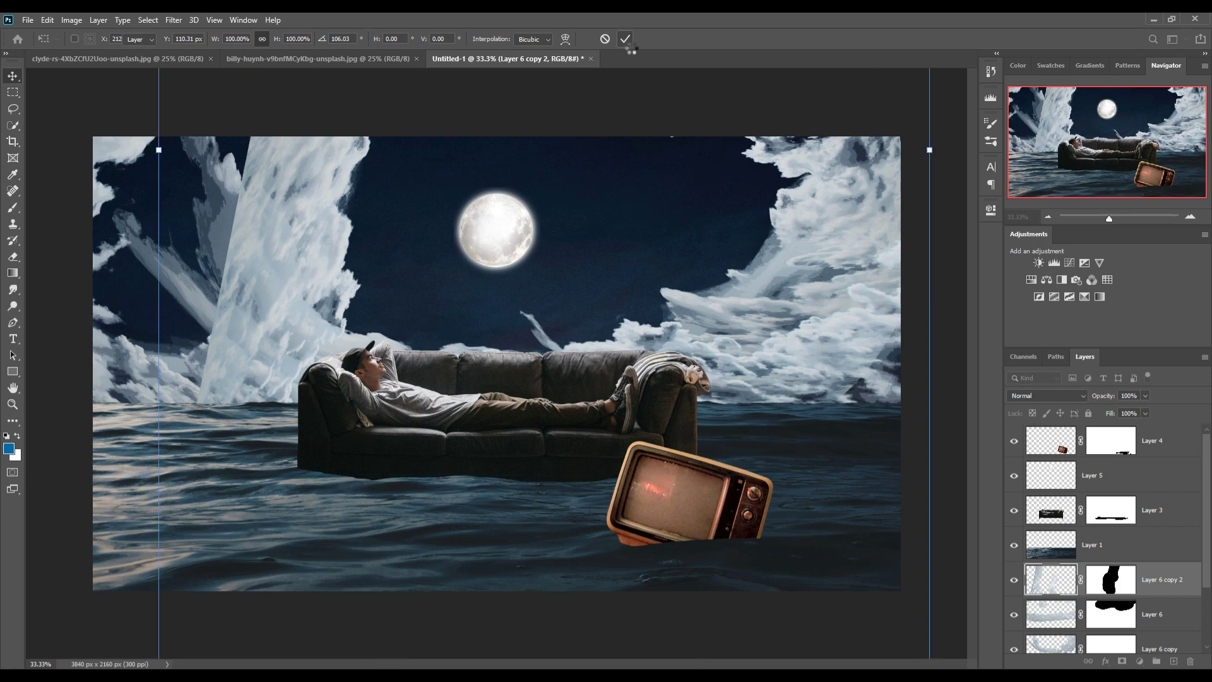
- Puppet-warp Layer 6 copy 2, pinning its ends and curving the column down over the sofa
left_click(48, 19)
mouse_move(66, 308)
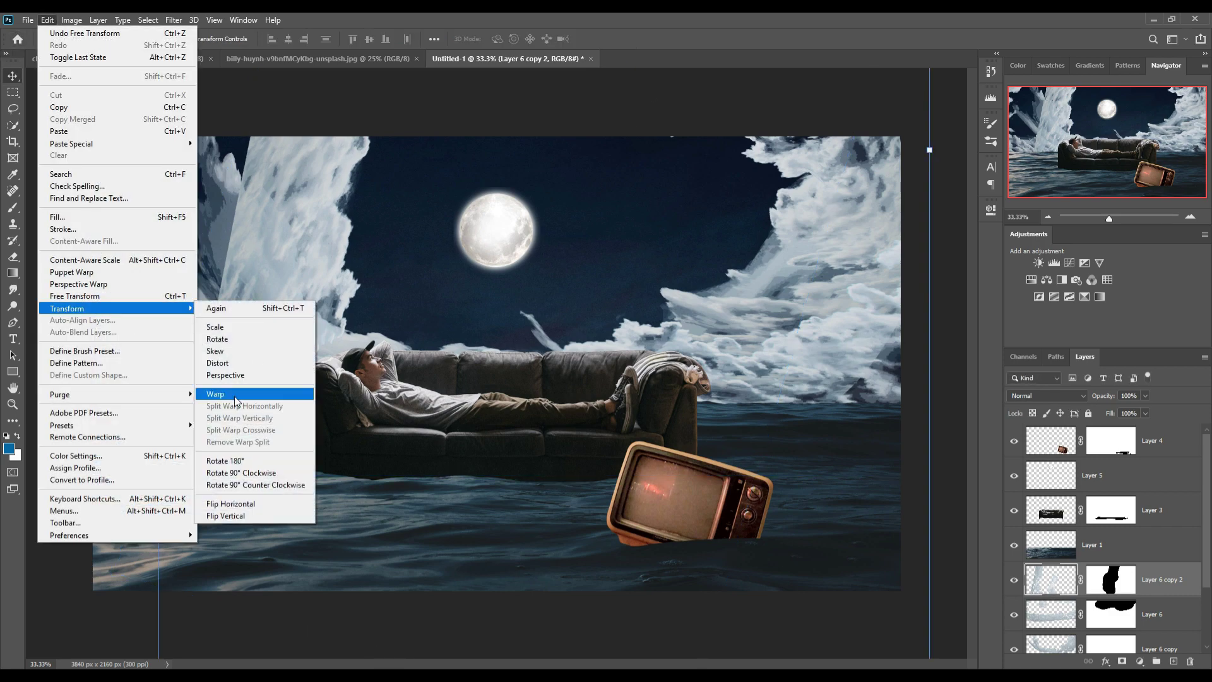
left_click(71, 272)
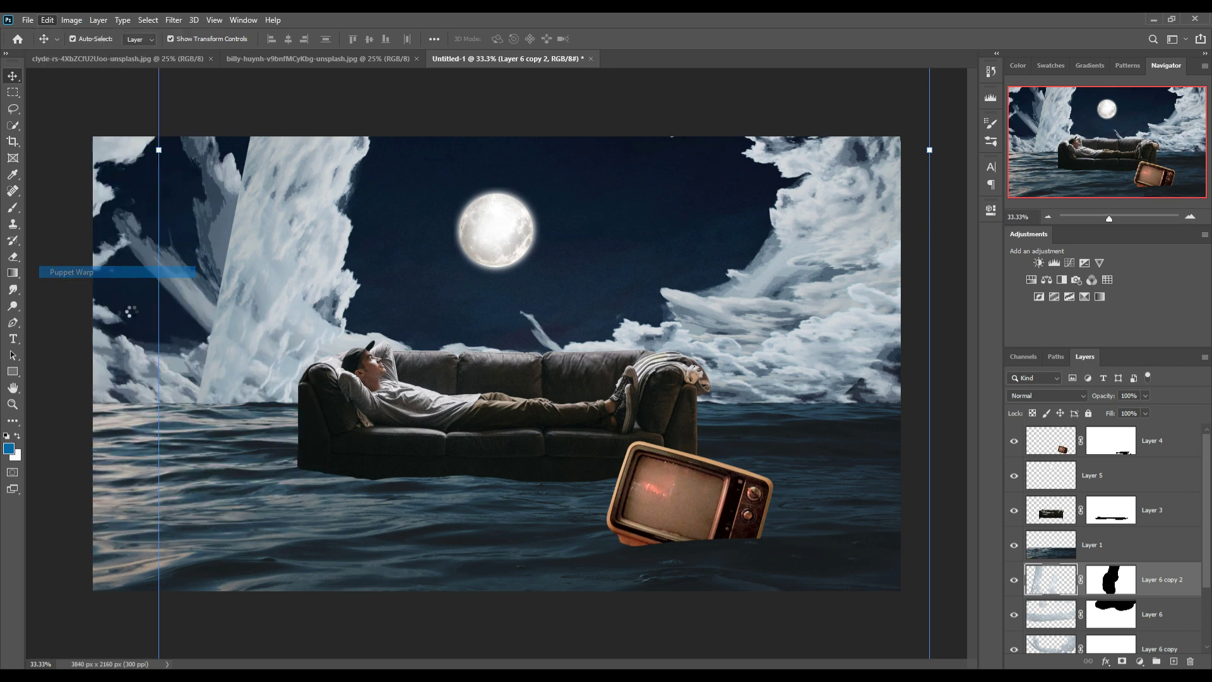
left_click(247, 469)
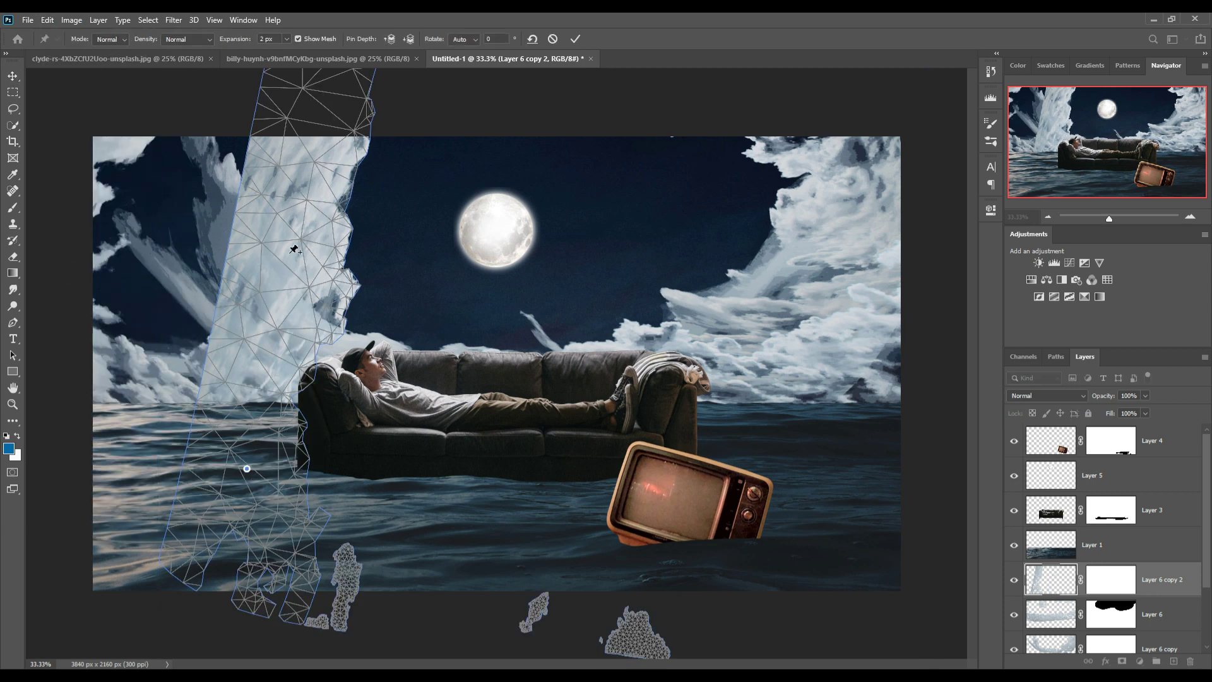
left_click(306, 162)
left_click_drag(247, 469, 427, 447)
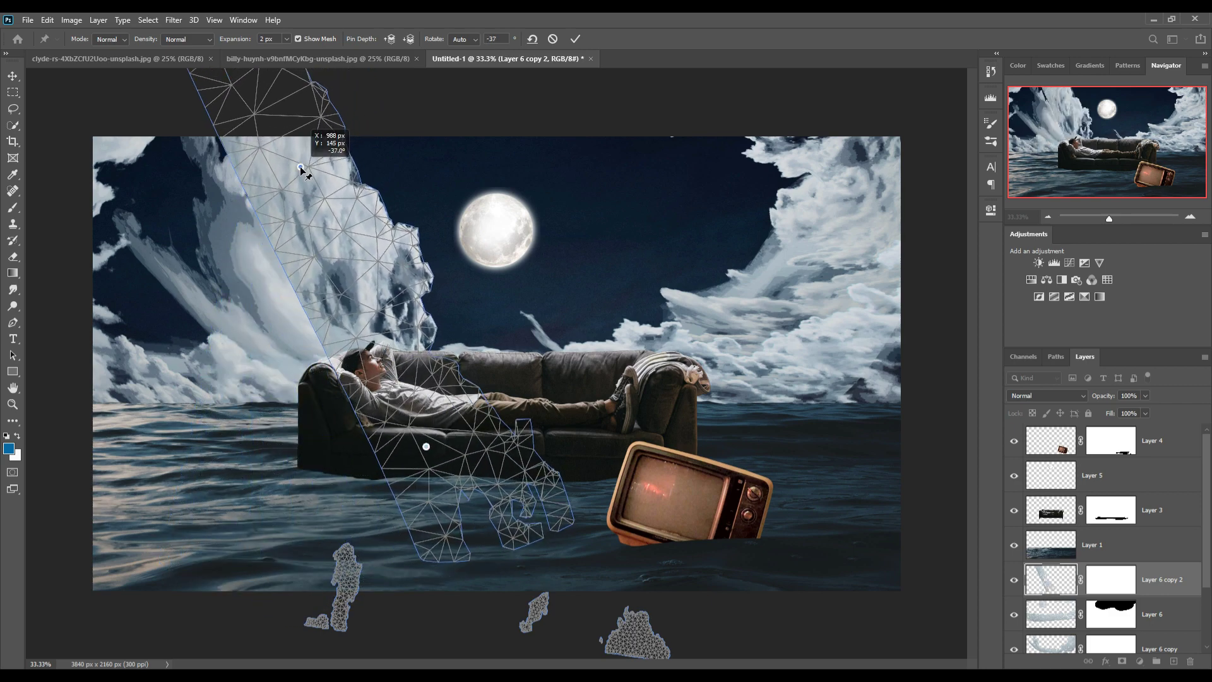
left_click(379, 315)
mouse_move(307, 162)
left_mouse_down()
mouse_move(299, 170)
mouse_move(316, 128)
left_mouse_up()
left_click(306, 198)
left_click_drag(306, 201, 258, 188)
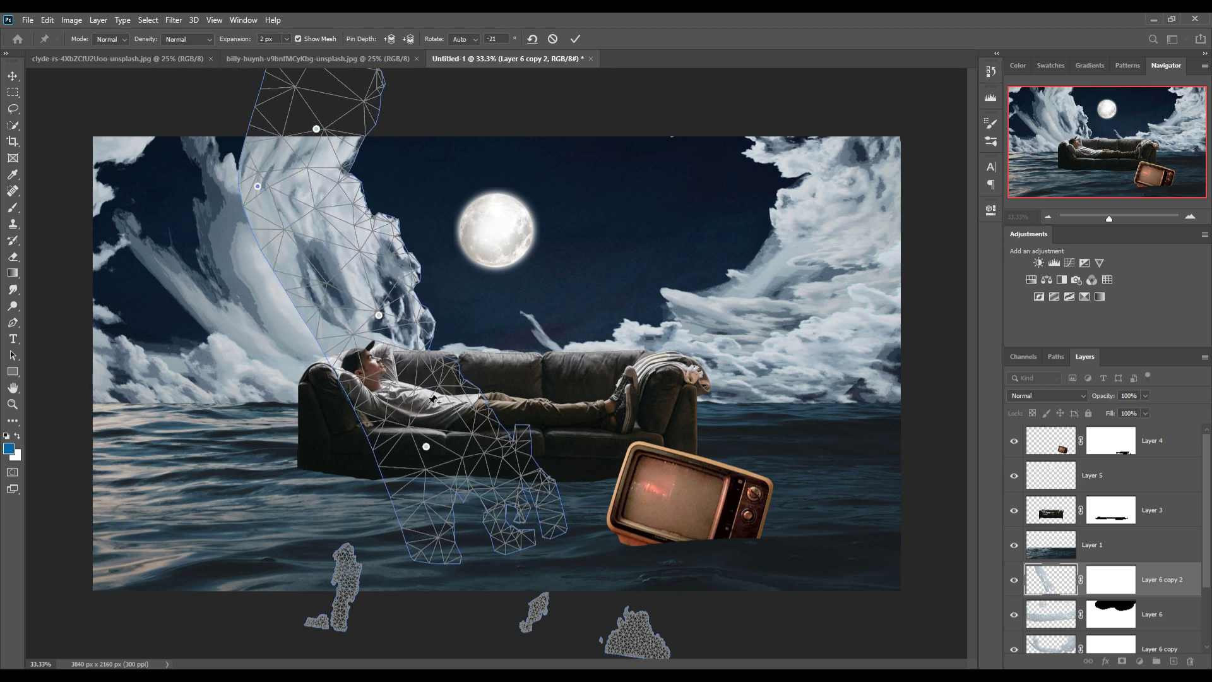
left_click_drag(426, 446, 512, 403)
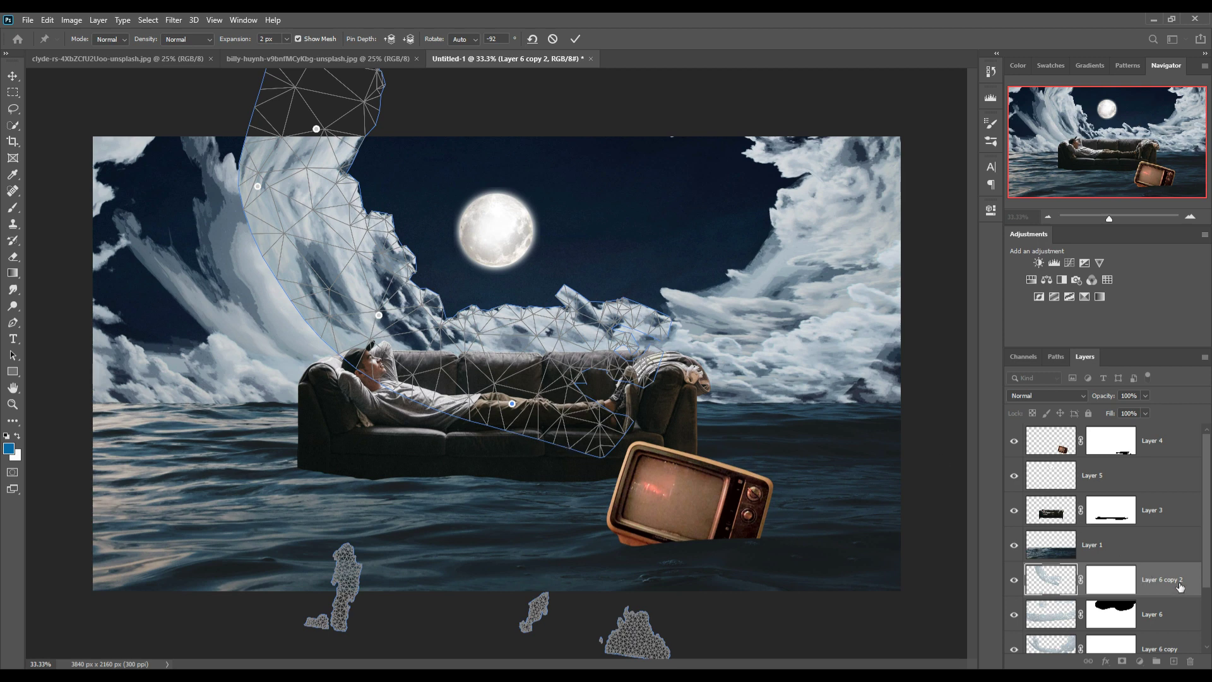
left_click(575, 39)
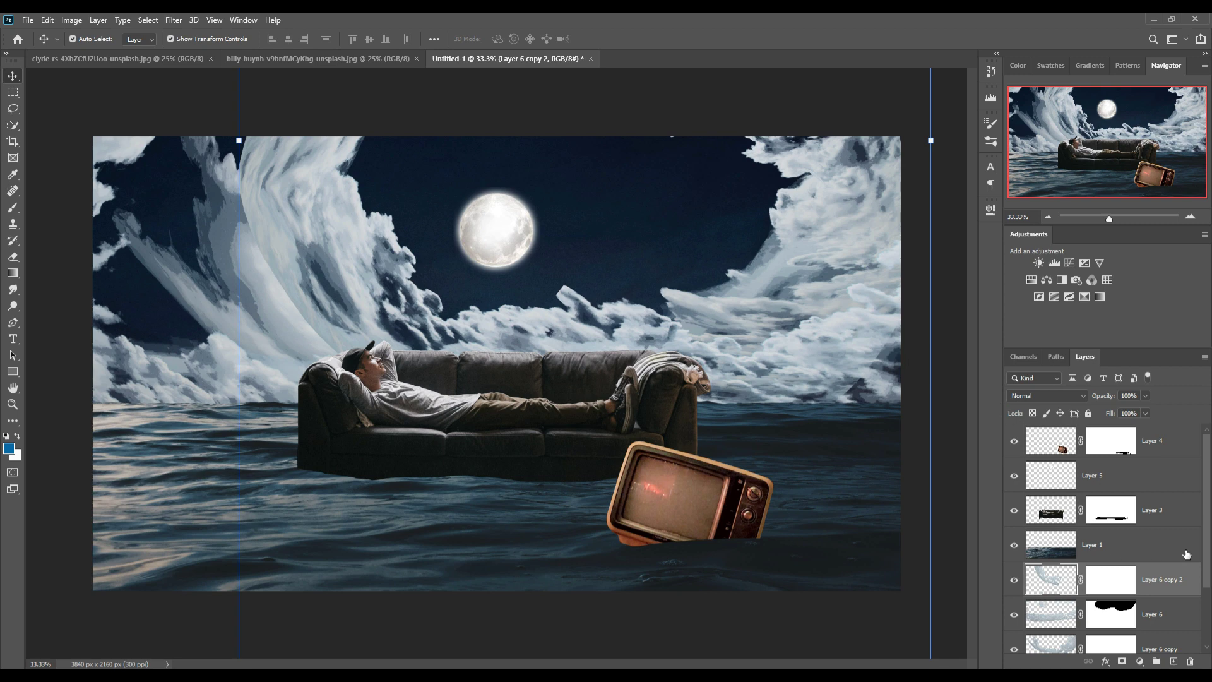
- Move Layer 6 copy 2 below Layer 6 copy in the Layers panel
mouse_move(1185, 597)
left_mouse_down()
mouse_move(1156, 632)
mouse_move(1180, 628)
left_mouse_up()
scroll(1183, 599, "down", 1)
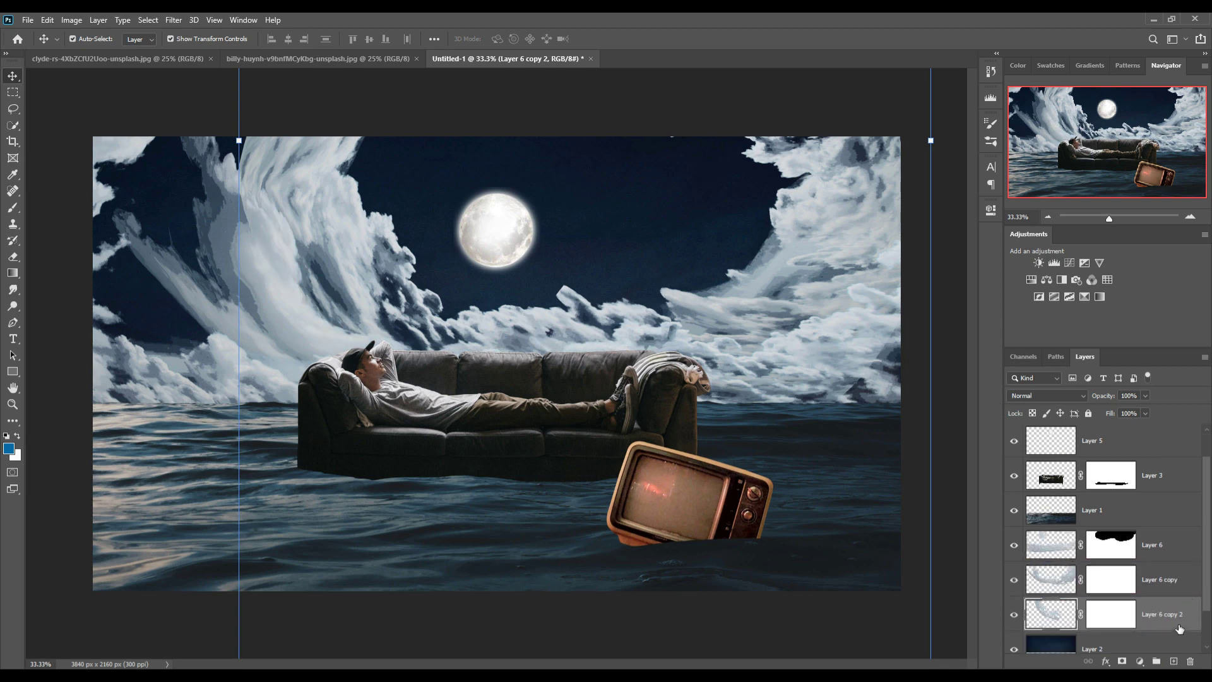
right_click(1184, 621)
left_click(1162, 622)
right_click(1179, 622)
key("Escape")
- Duplicate Layer 6 copy 2 as Layer 6 copy 3
right_click(1190, 612)
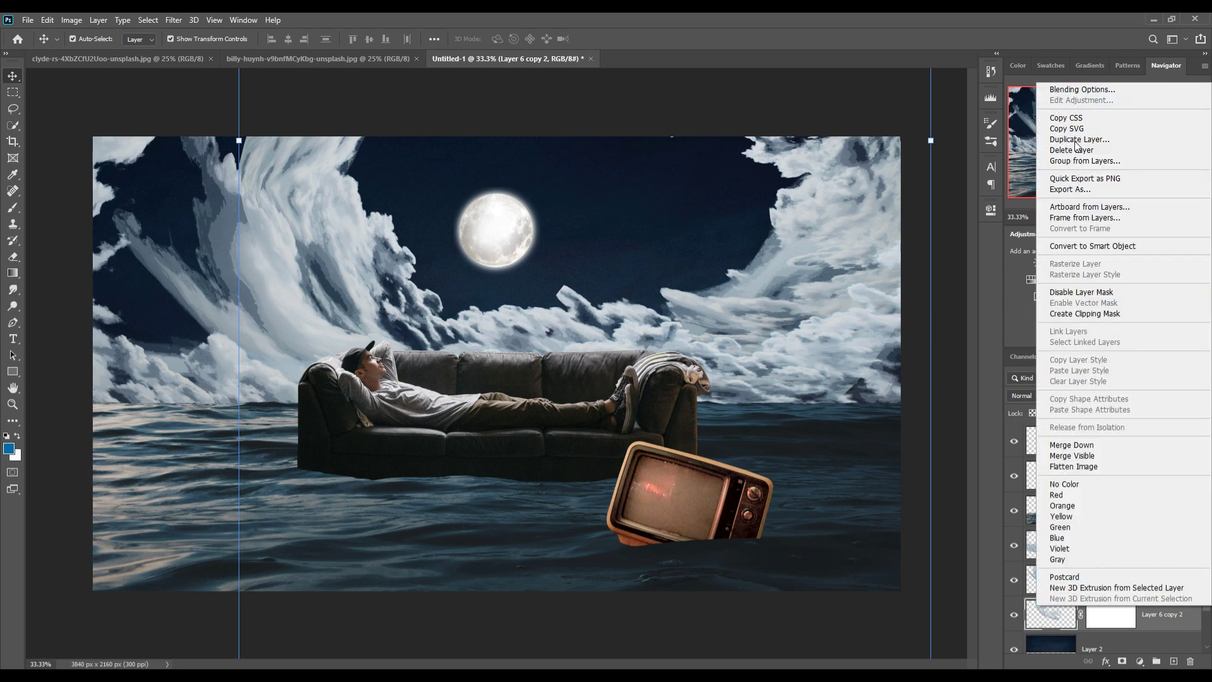
left_click(1079, 139)
left_click(716, 198)
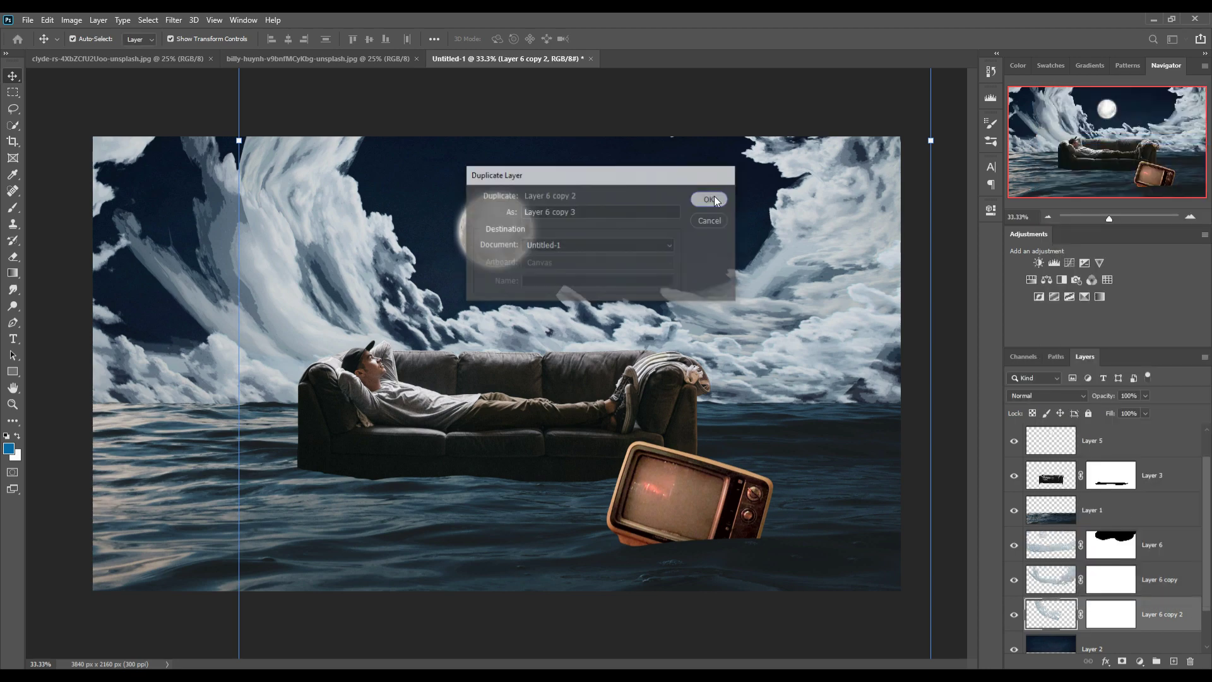
- Rotate Layer 6 copy 3 to about -92.67° and position it in the right-side cloud swirl
mouse_move(947, 141)
left_mouse_down()
mouse_move(805, 227)
mouse_move(941, 155)
left_mouse_up()
left_click_drag(191, 341, 731, 339)
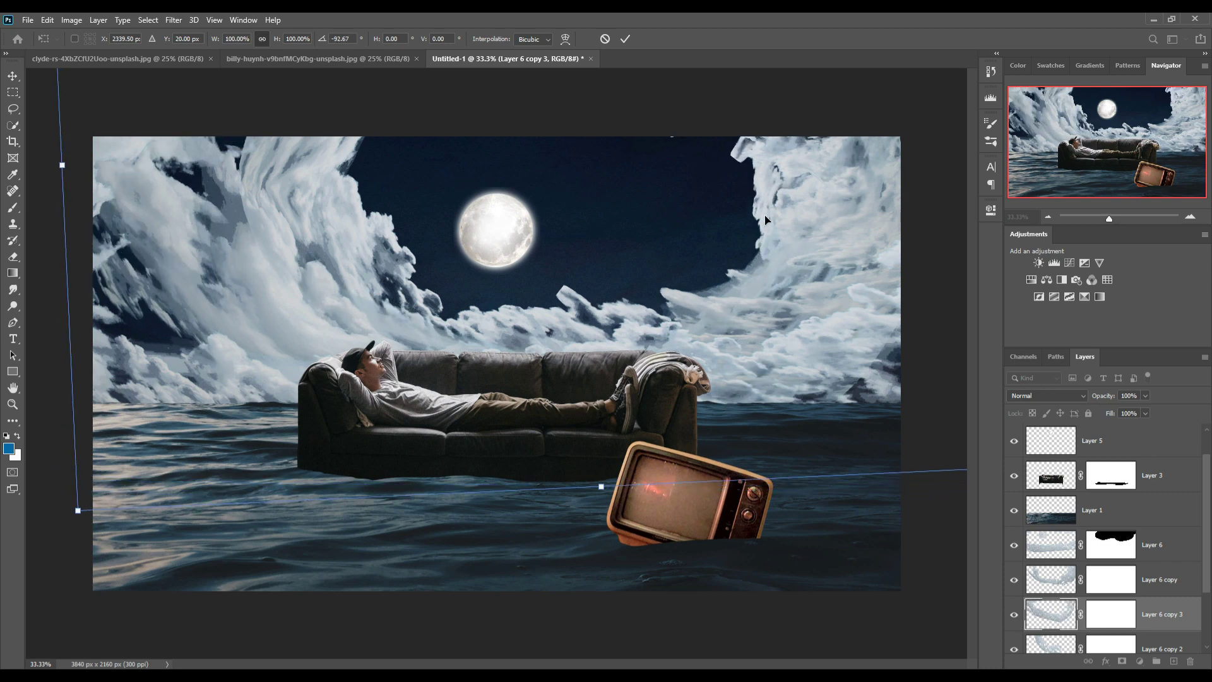
left_click_drag(765, 221, 700, 192)
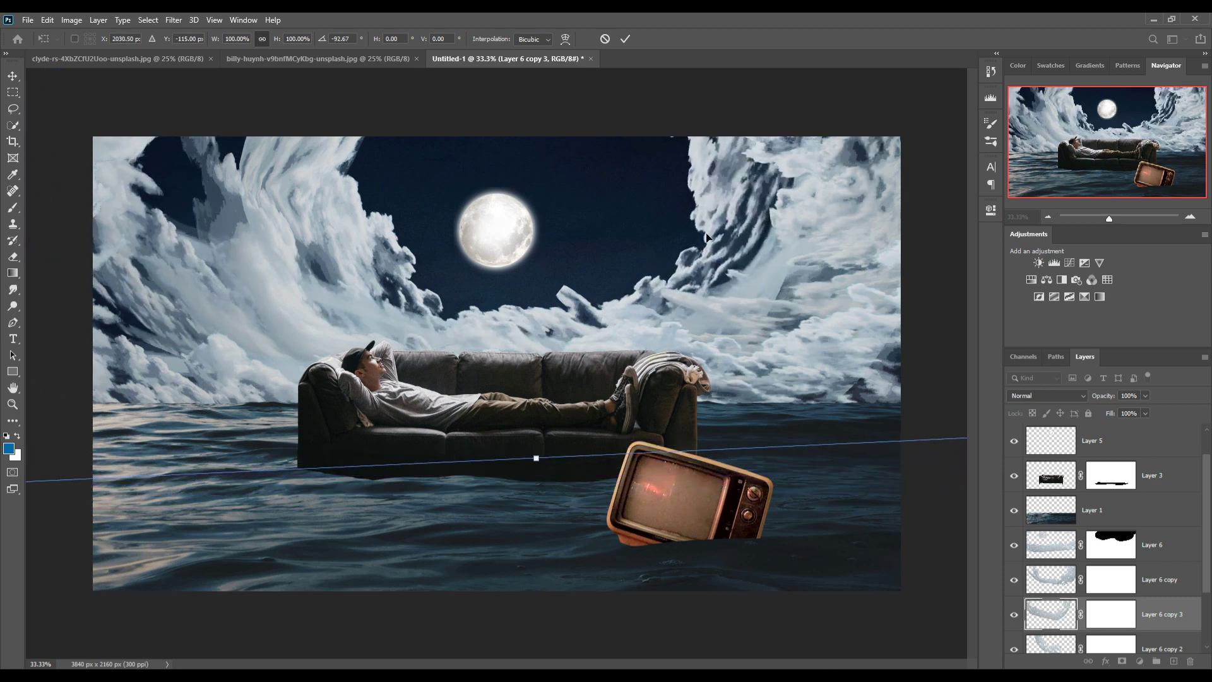
left_click_drag(720, 192, 692, 195)
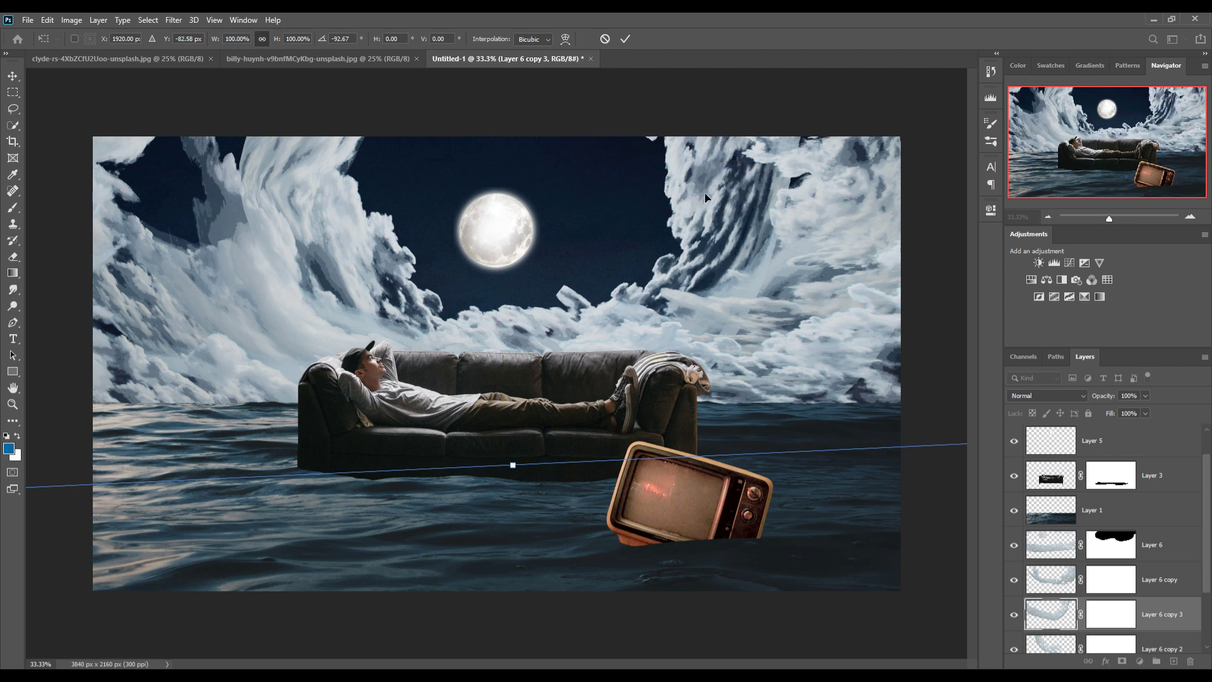
left_click_drag(705, 198, 712, 203)
scroll(1129, 610, "down", 2)
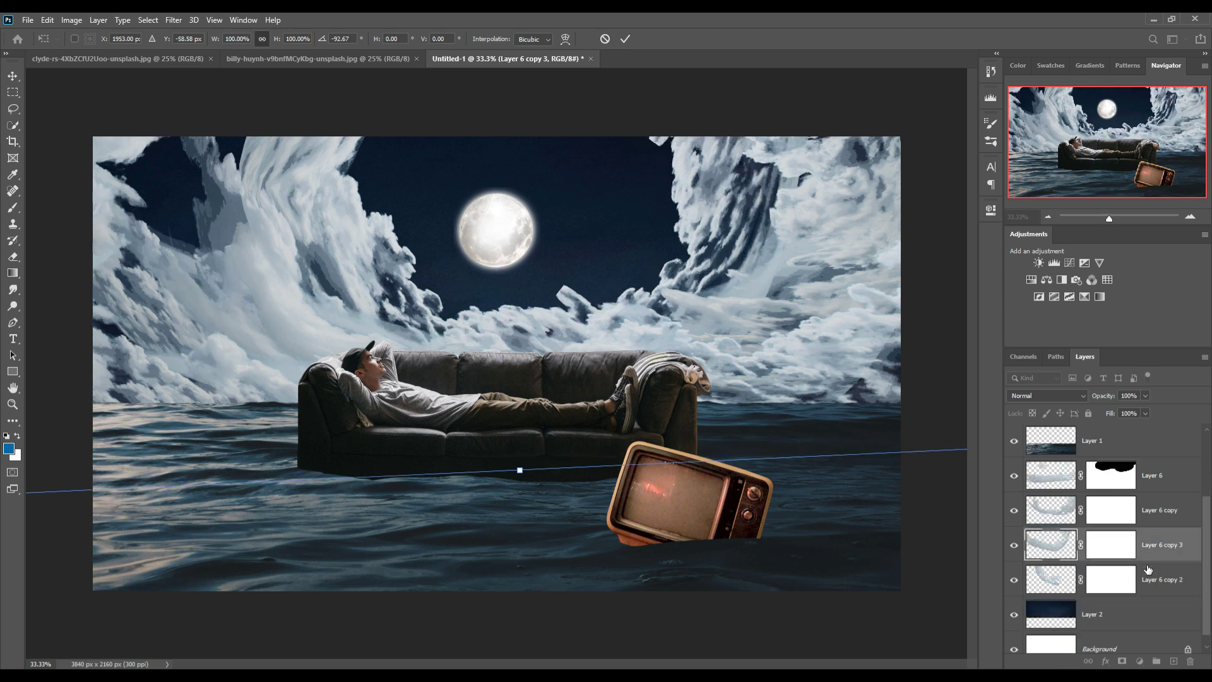
key("Return")
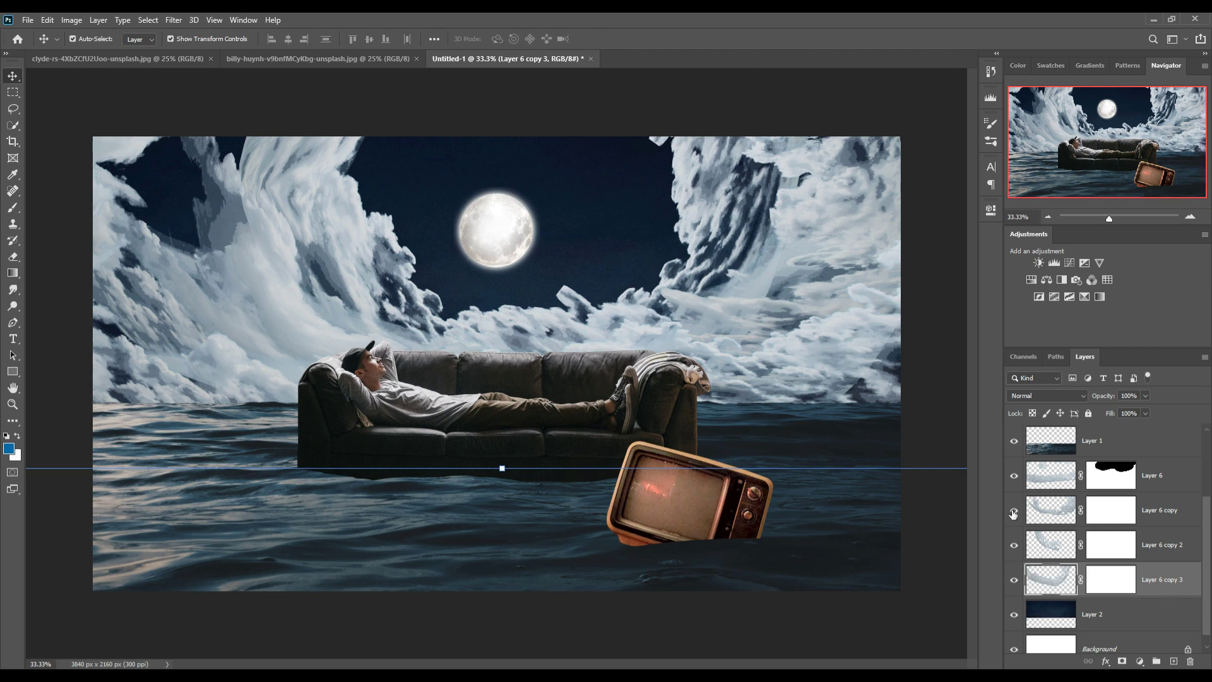
- Mask Layer 6 copy 3 and paint black with Soft Round Pressure Size brush right of the sofa
left_click(1122, 662)
left_click(13, 208)
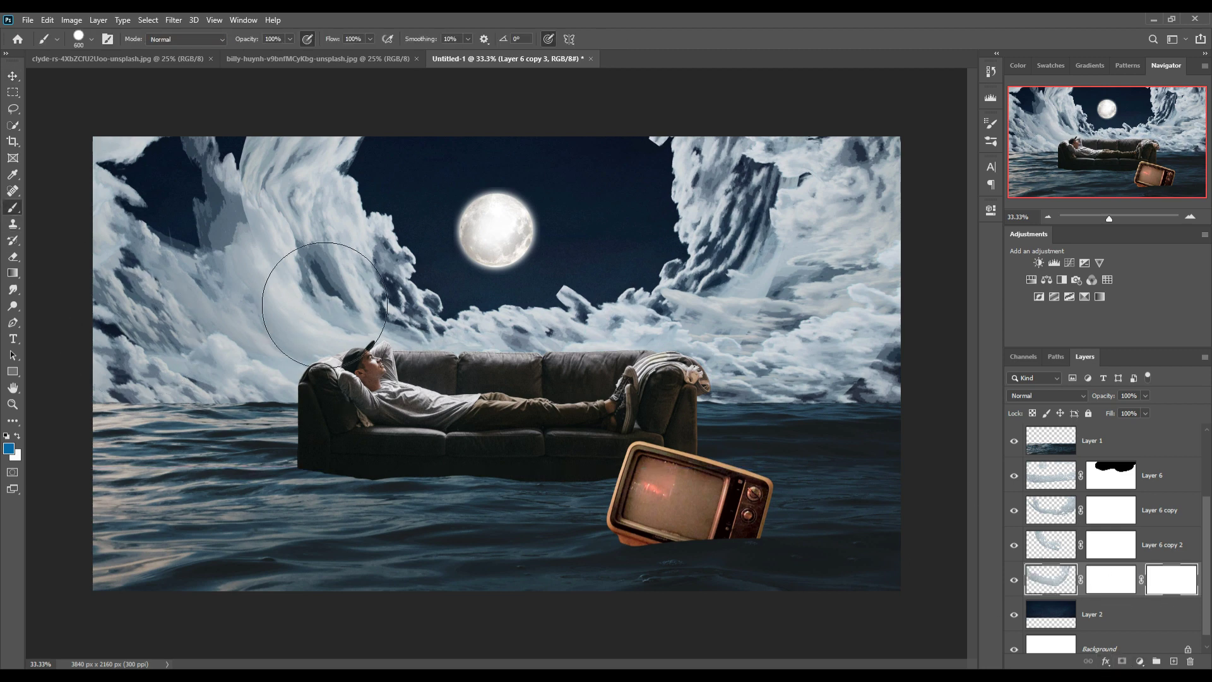
left_click(149, 21)
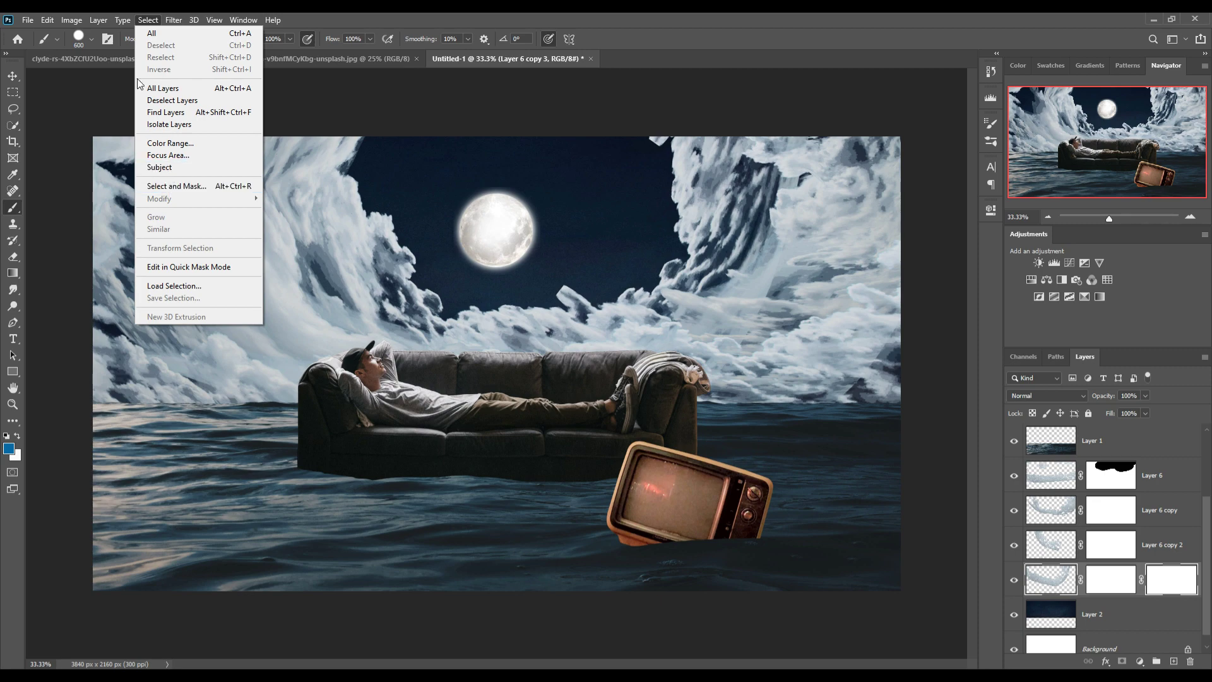
left_click(5, 215)
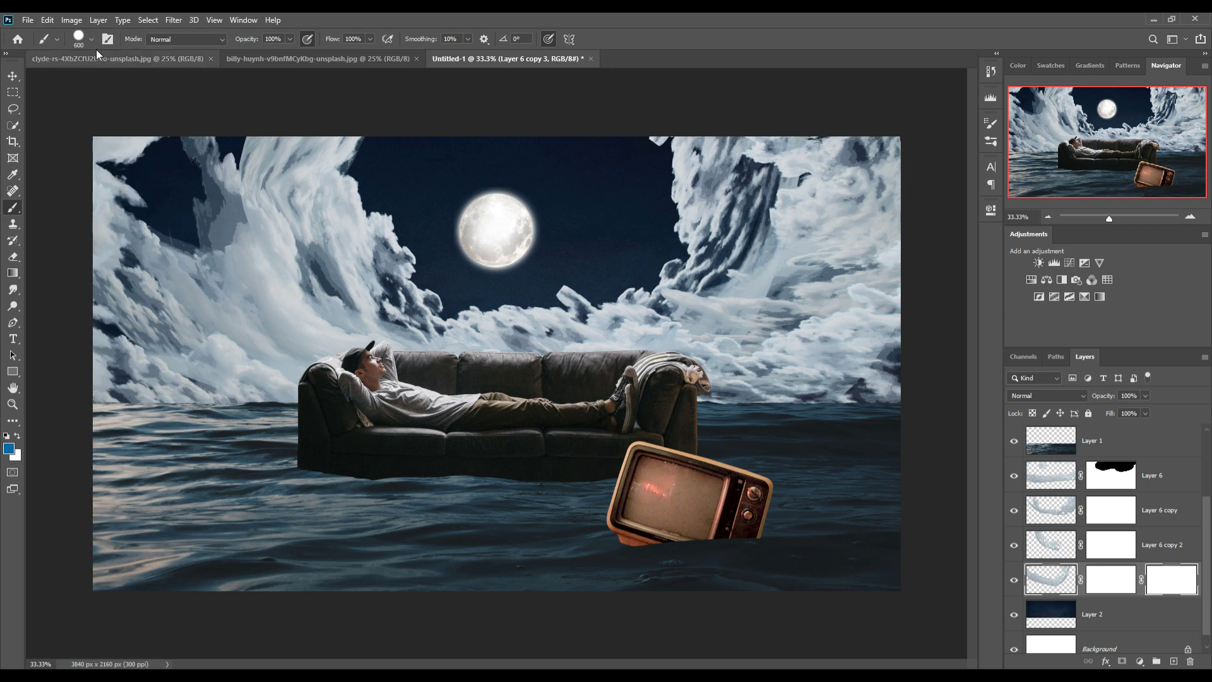
left_click(89, 40)
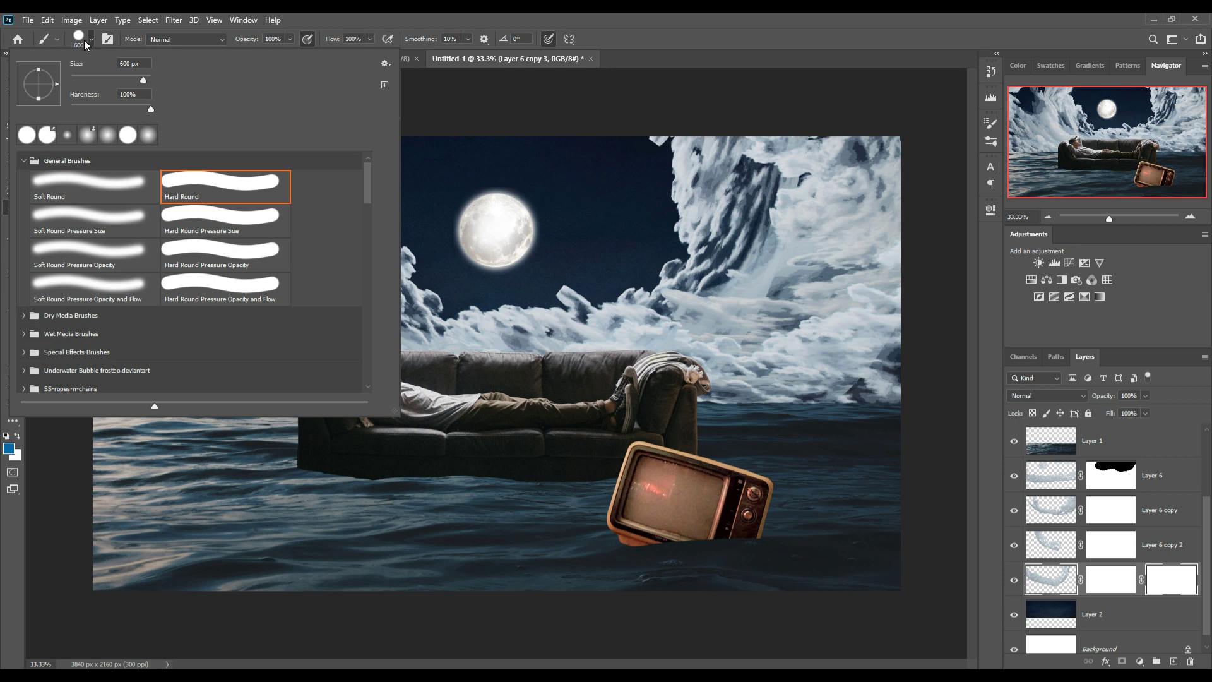
double_click(106, 225)
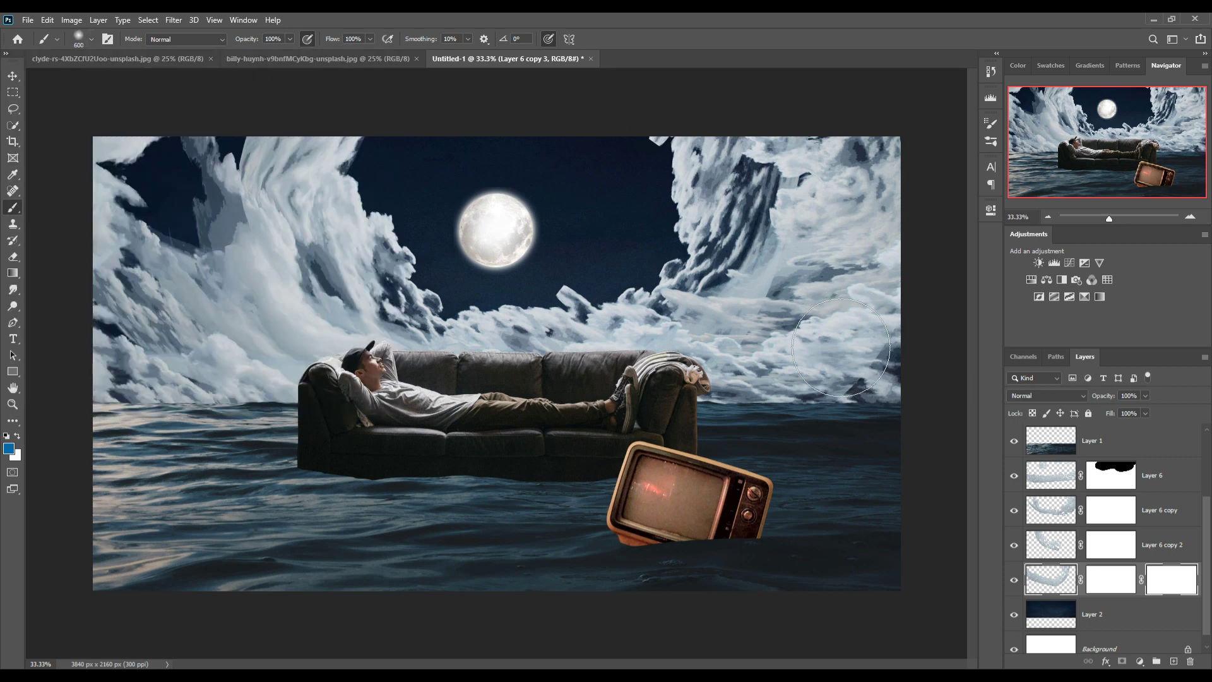
left_click(1119, 587)
left_click(761, 278)
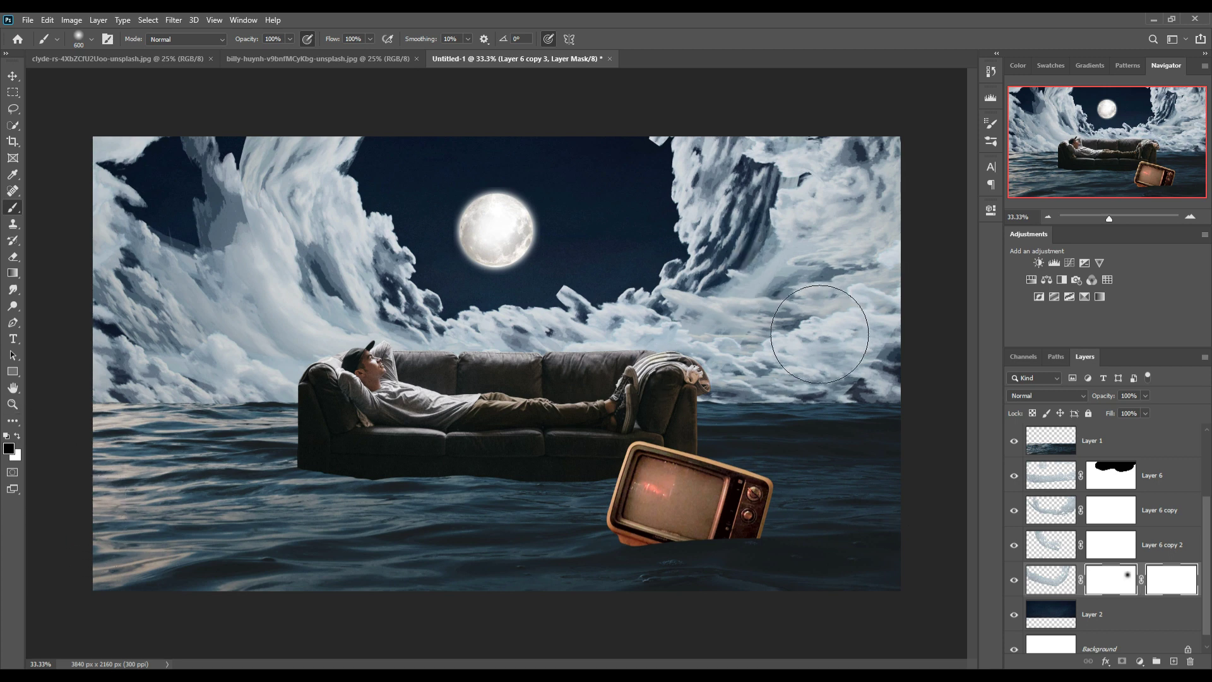
left_click_drag(819, 333, 829, 390)
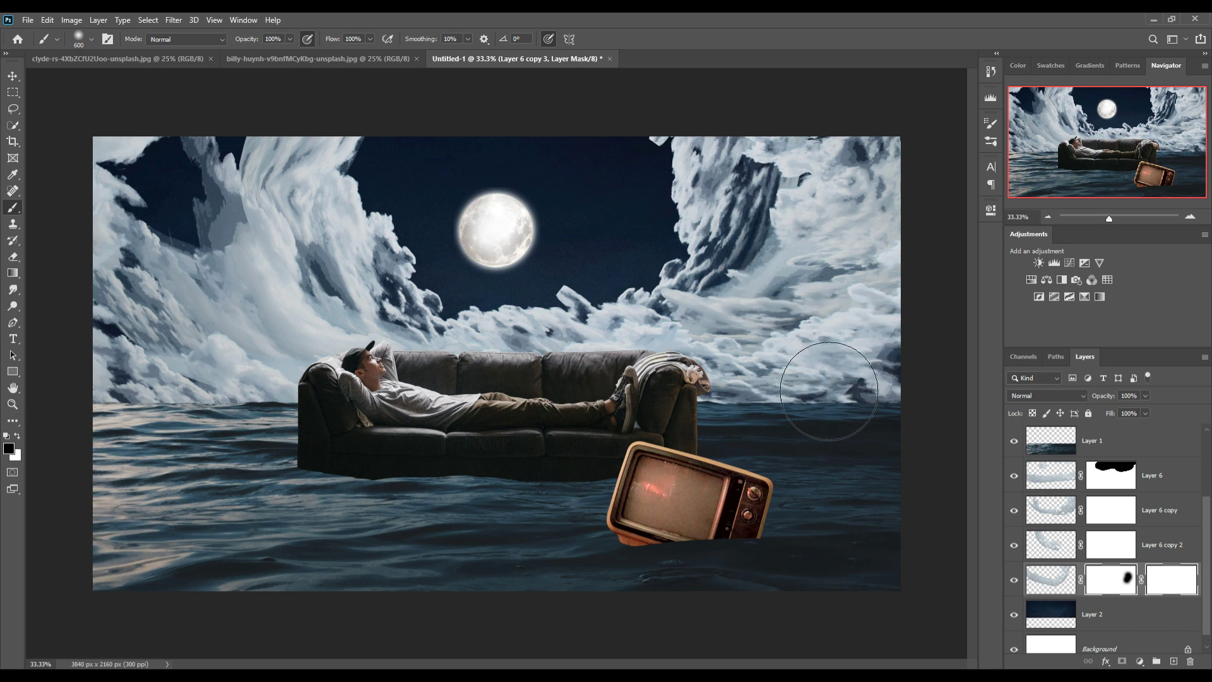
- Start a Puppet Warp on Layer 6 copy 2 and pin and pull the left cloud wave leftward
left_click(12, 76)
left_click(350, 227)
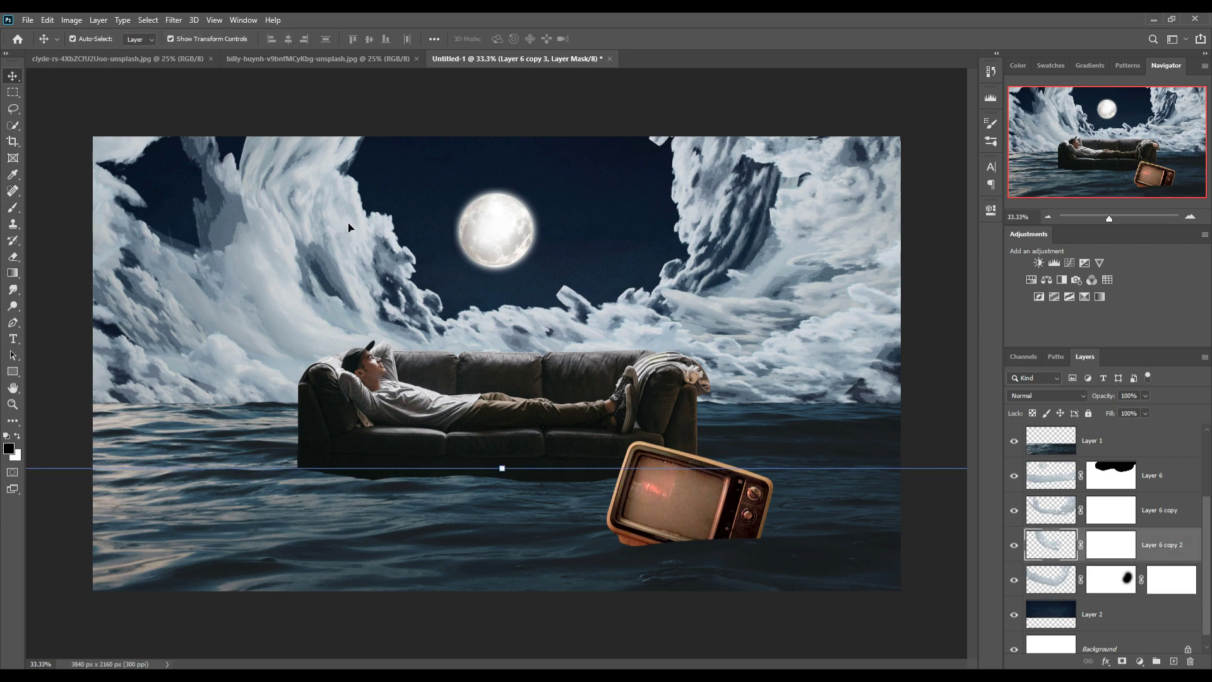
left_click(48, 20)
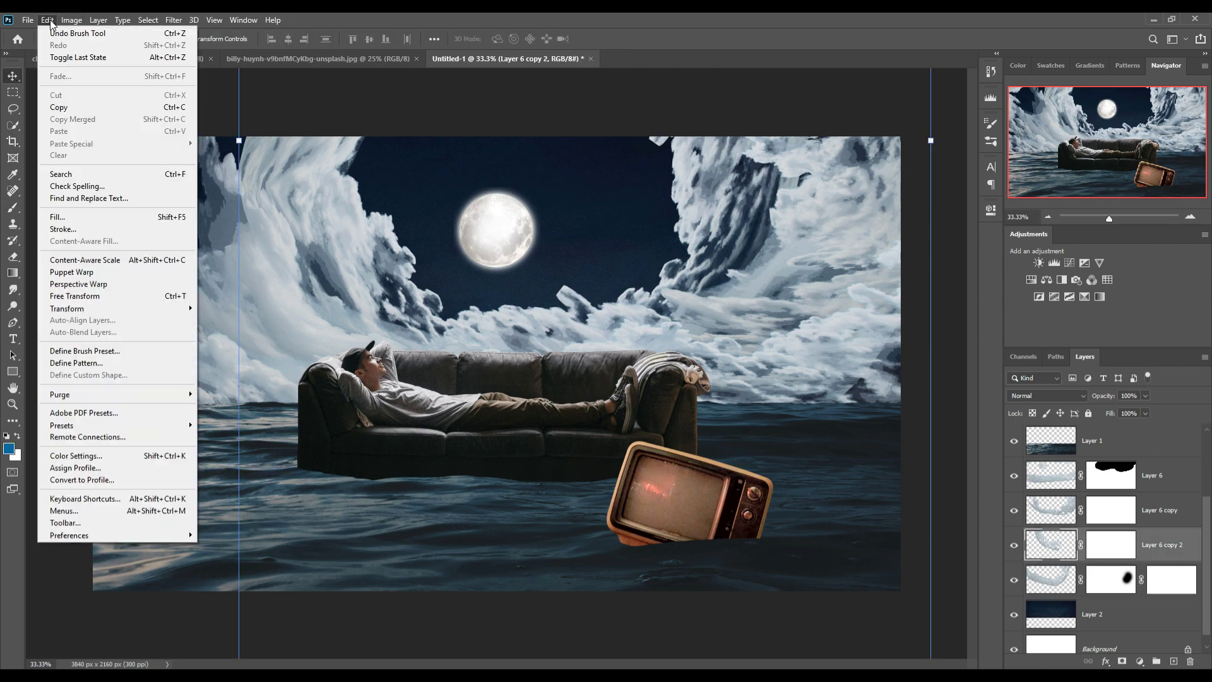
left_click(77, 275)
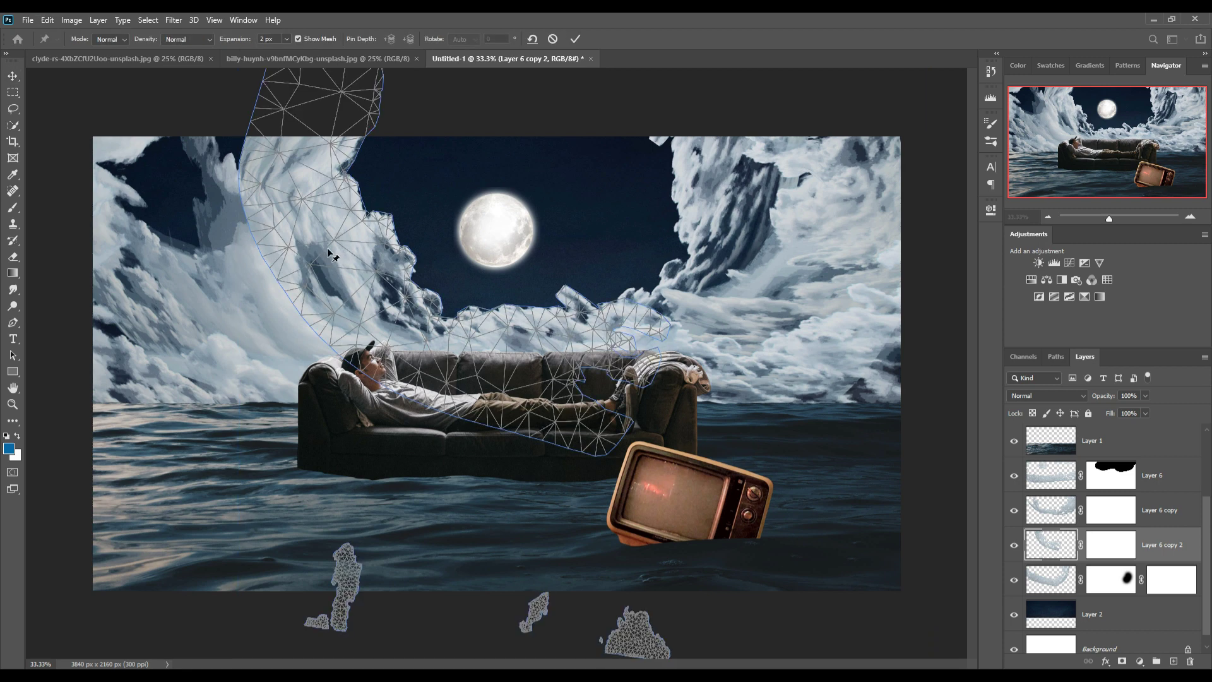
left_click(325, 249)
left_click_drag(325, 249, 317, 248)
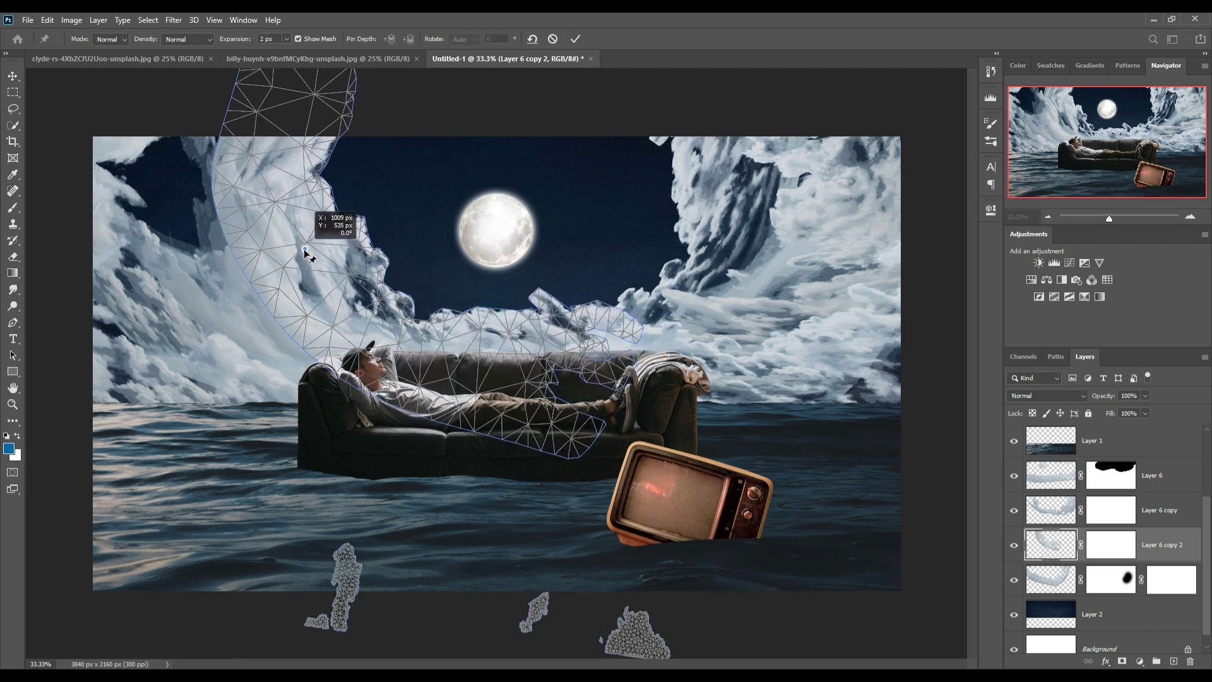
left_click_drag(309, 250, 303, 250)
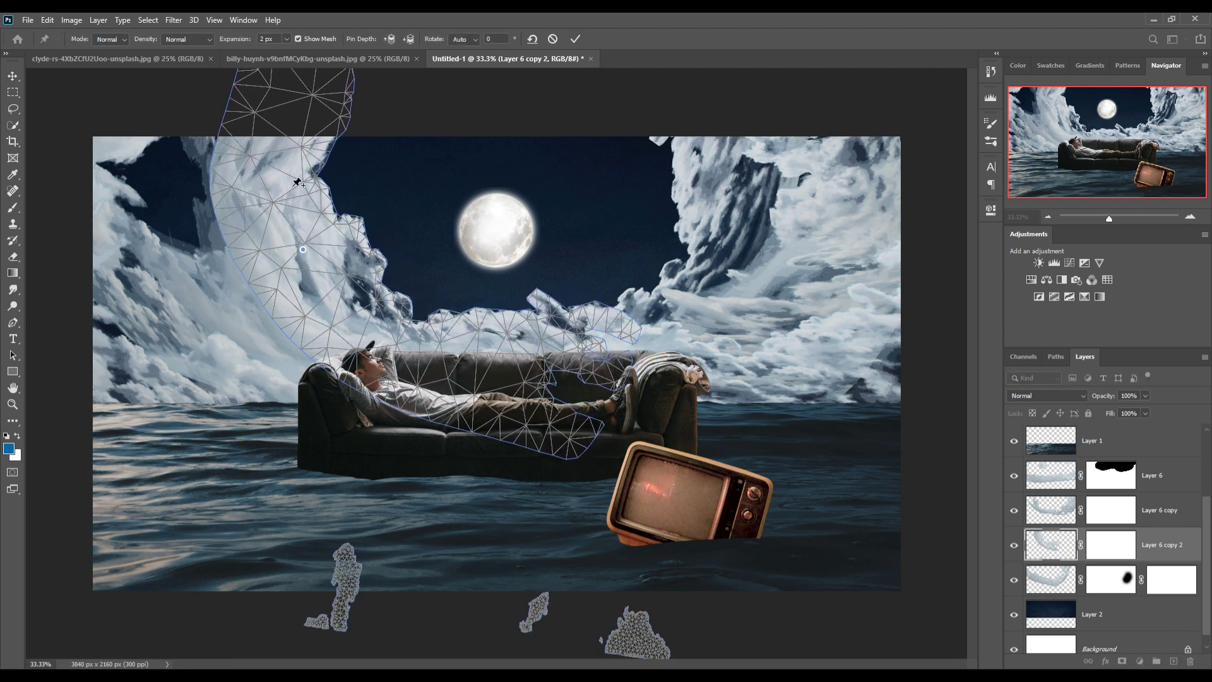
- Bend the wave's top up-right, push its middle right, reshape the lower wave, and apply
left_click(291, 177)
left_click_drag(301, 151, 323, 116)
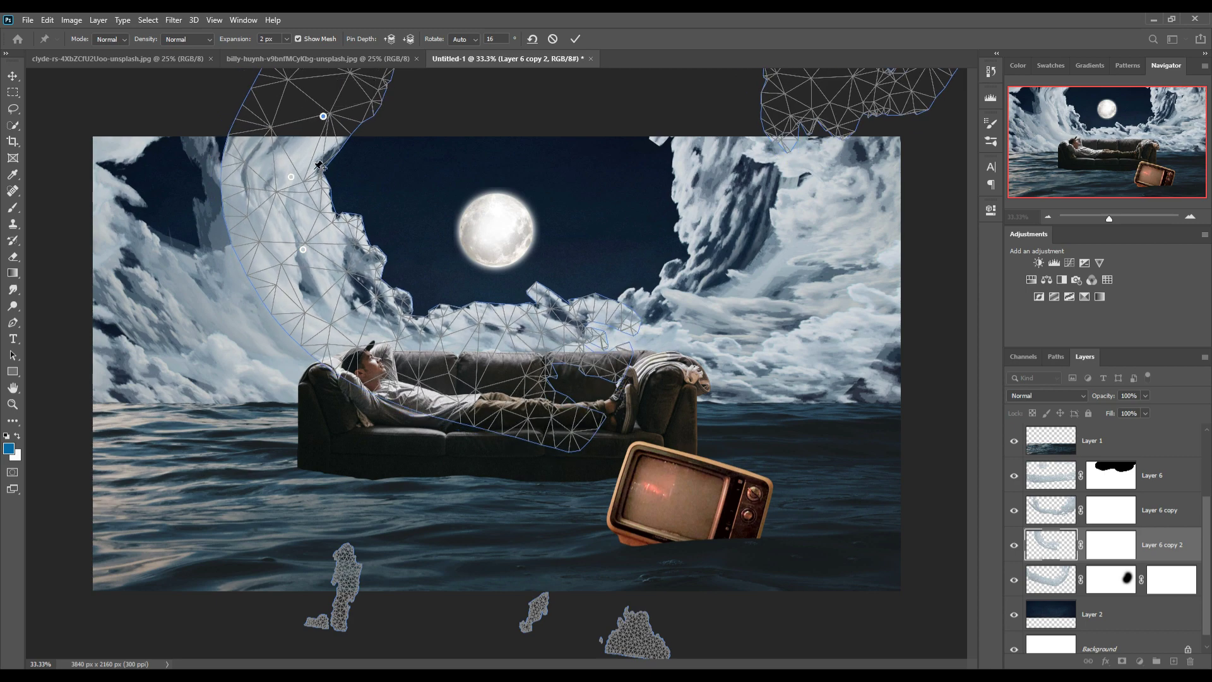
left_click(321, 175)
left_click_drag(327, 179, 340, 181)
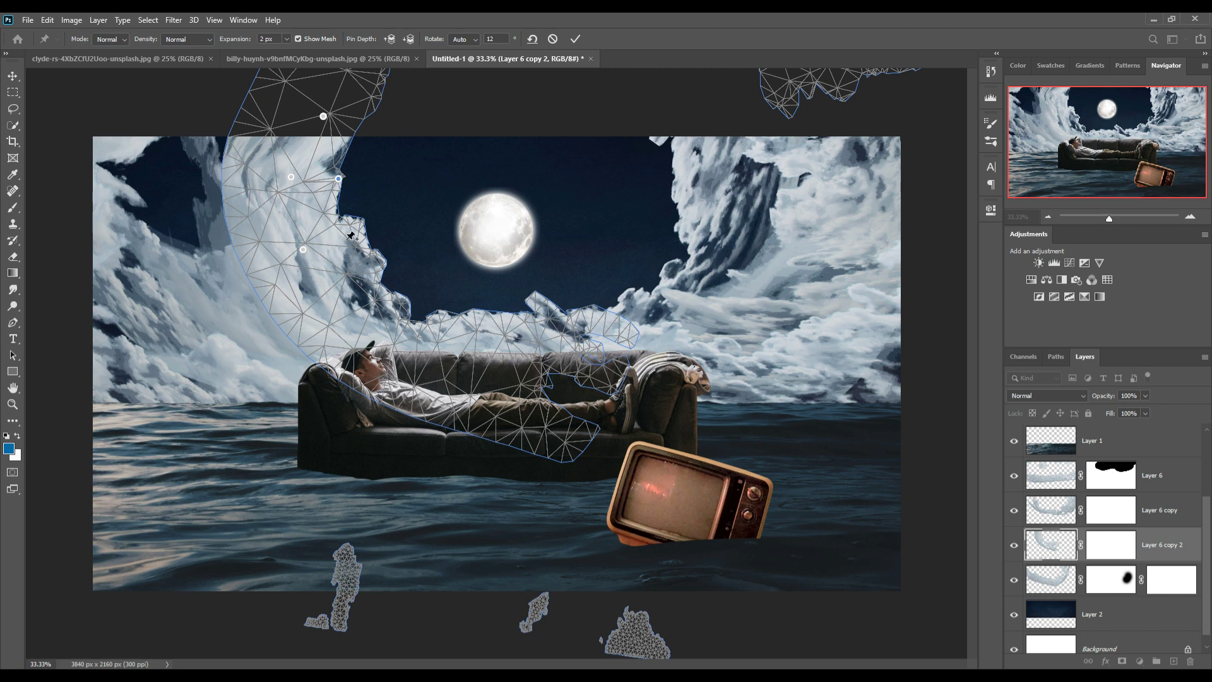
left_click(399, 333)
left_click_drag(417, 322, 428, 312)
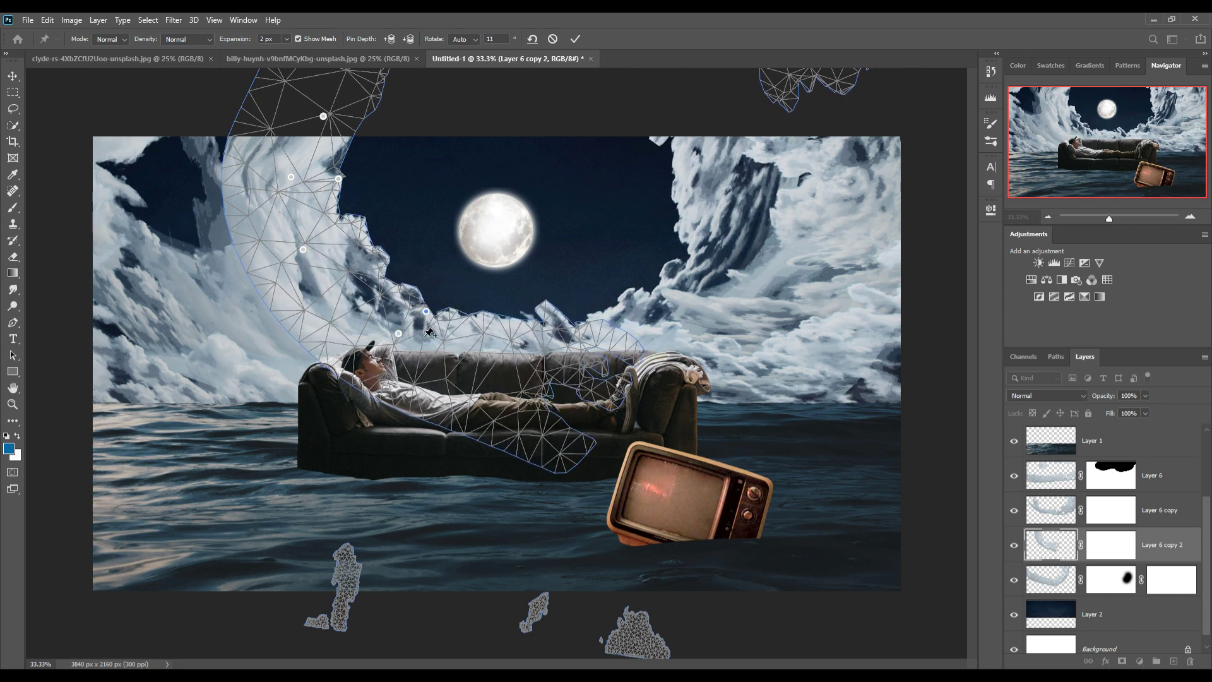
left_click(579, 39)
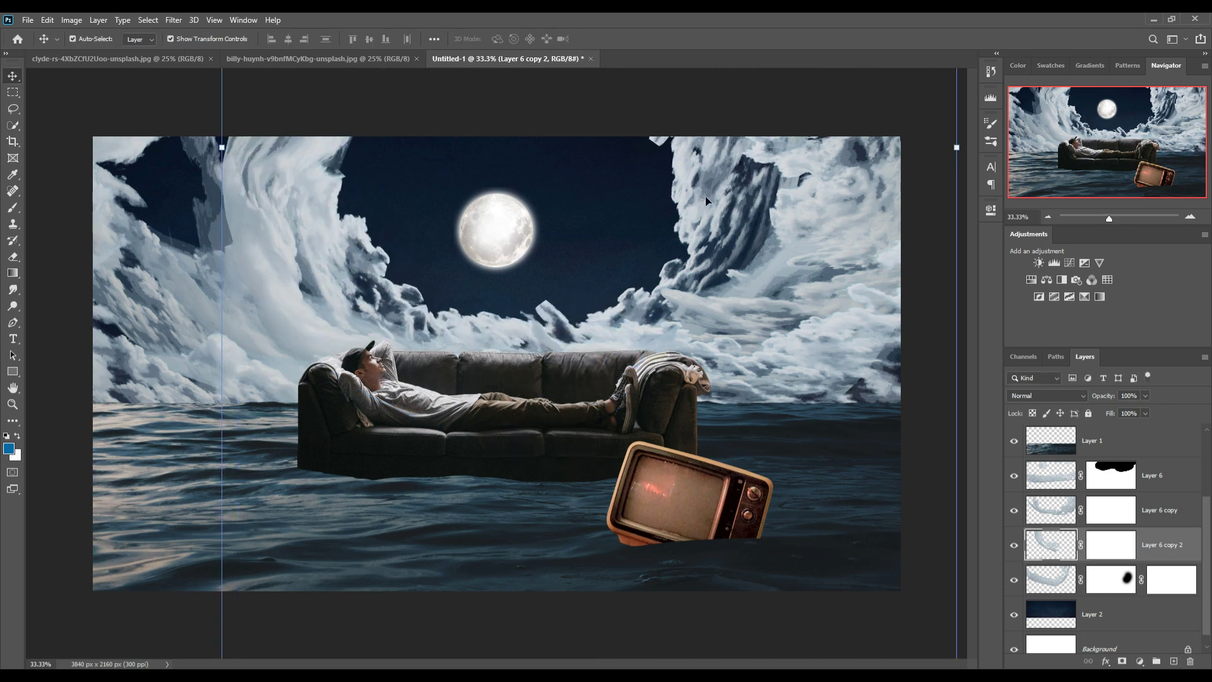
- Start a Puppet Warp on Layer 6 copy 3 and pull the right cloud wave up-left with pins
key("alt+bracketleft")
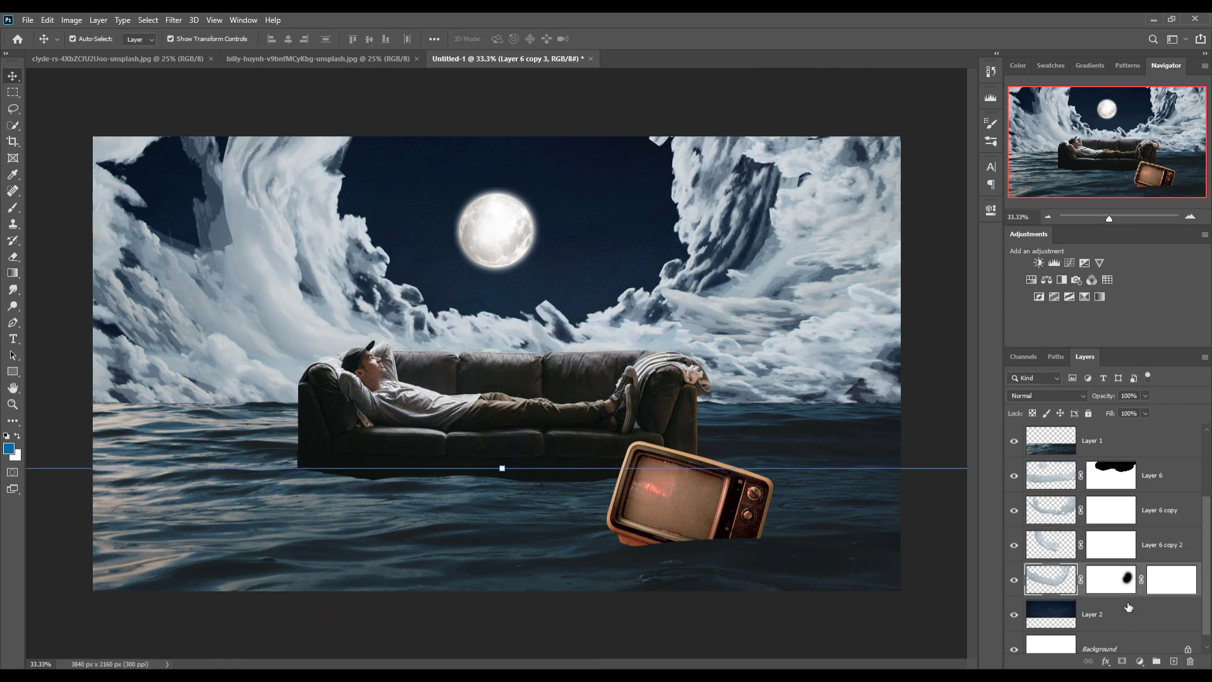
left_click(47, 20)
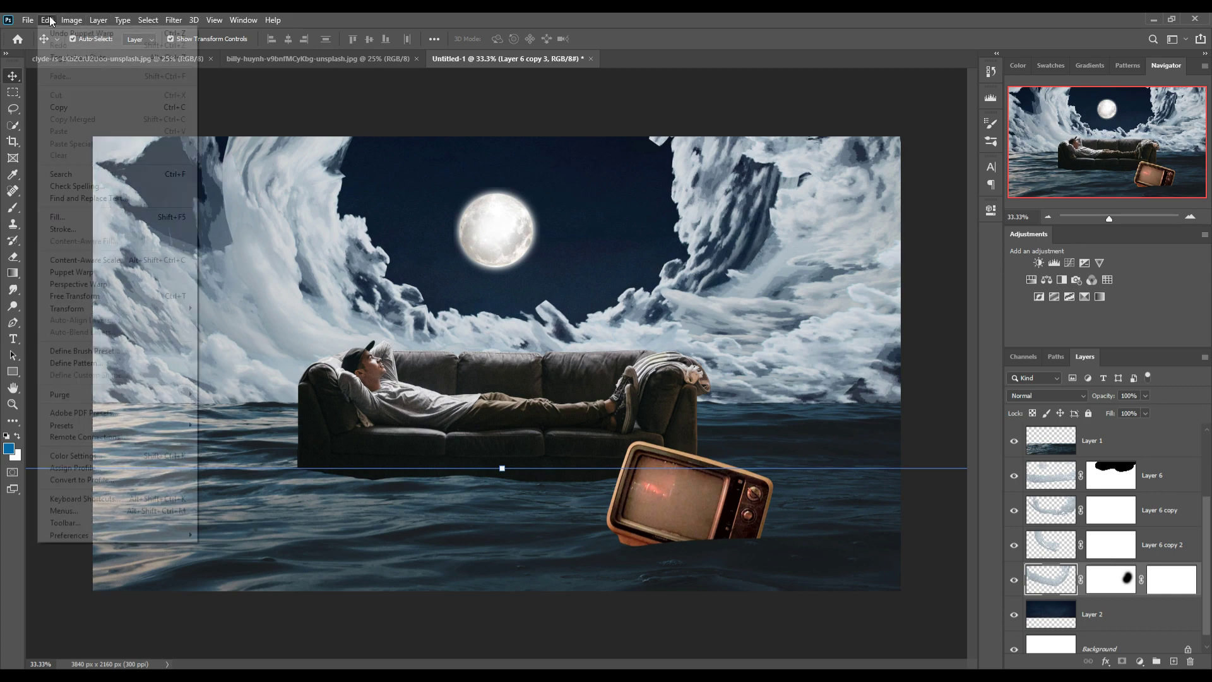
left_click(81, 272)
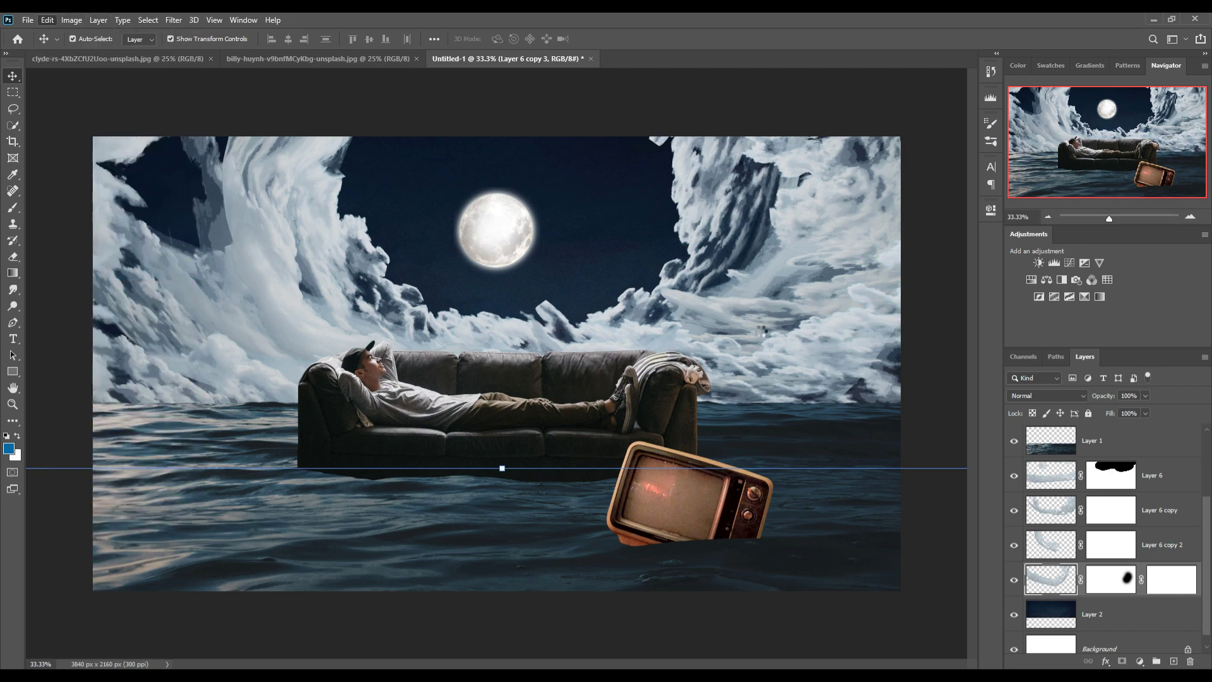
mouse_move(693, 256)
left_mouse_down()
mouse_move(684, 246)
mouse_move(752, 266)
mouse_move(716, 281)
mouse_move(677, 241)
left_mouse_up()
left_click(716, 276)
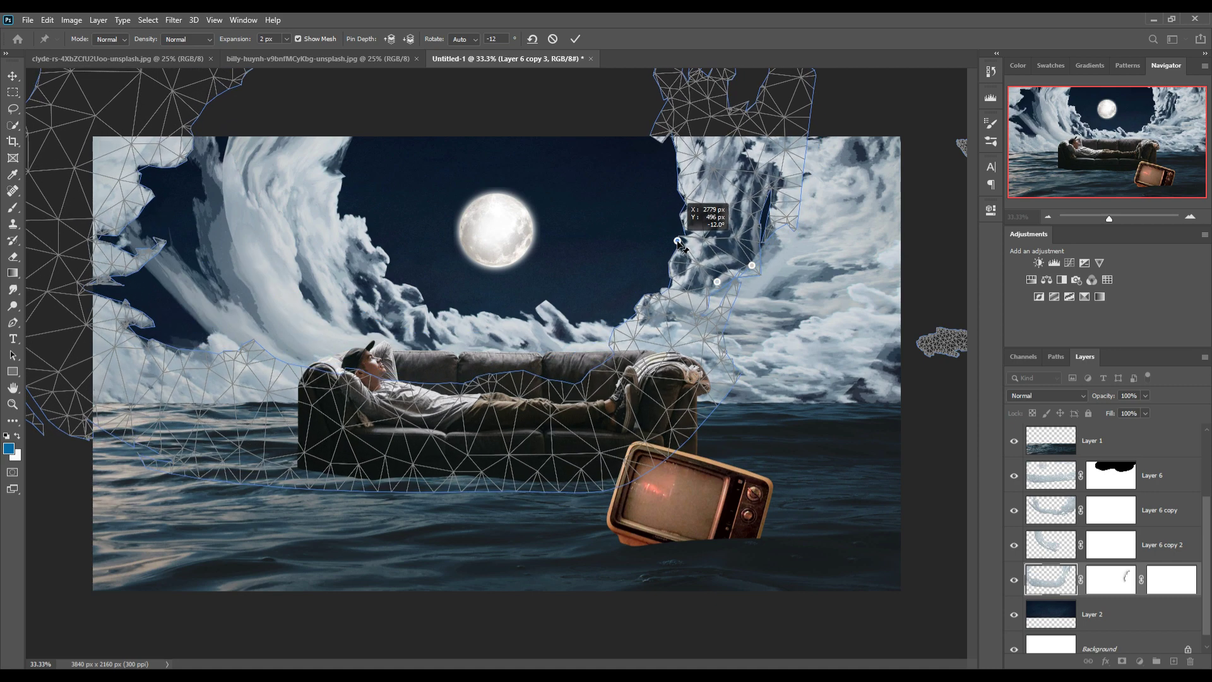
left_click(675, 284)
left_click_drag(675, 284, 653, 279)
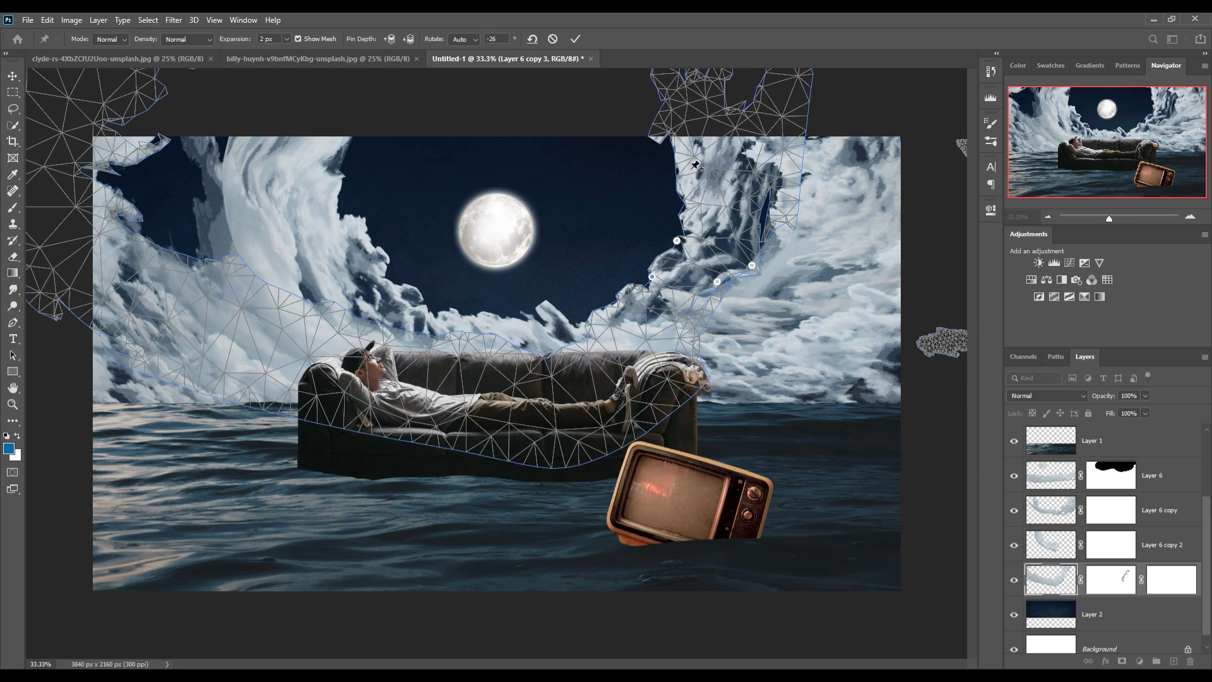
- Bend the upper right clouds toward the moon, stretch their right edge outward, and apply the warp
left_click_drag(696, 166, 699, 146)
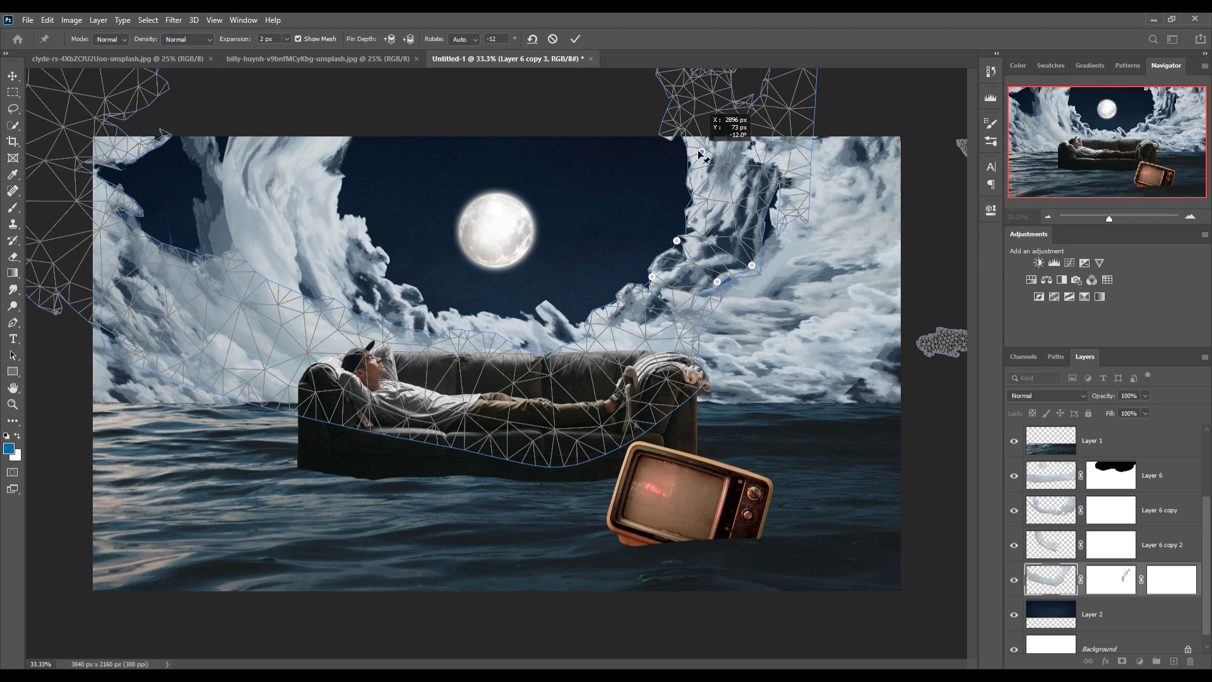
left_click_drag(753, 206, 790, 196)
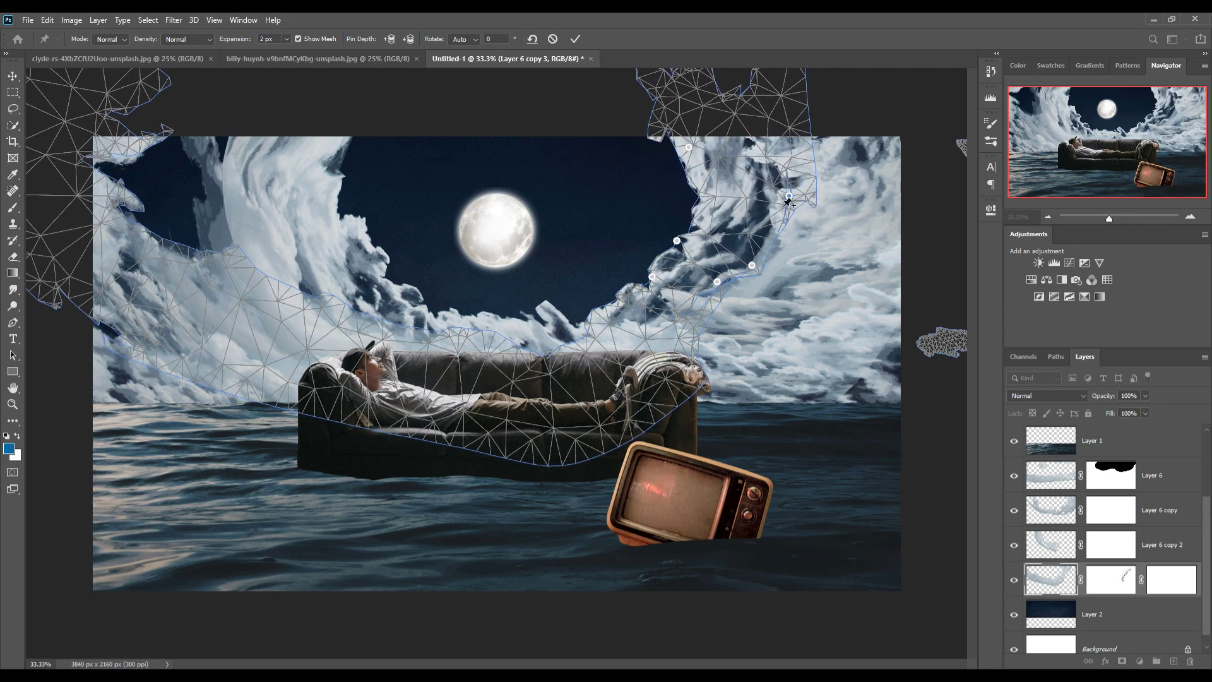
left_click(700, 181)
left_click_drag(698, 182, 697, 203)
left_click(701, 213)
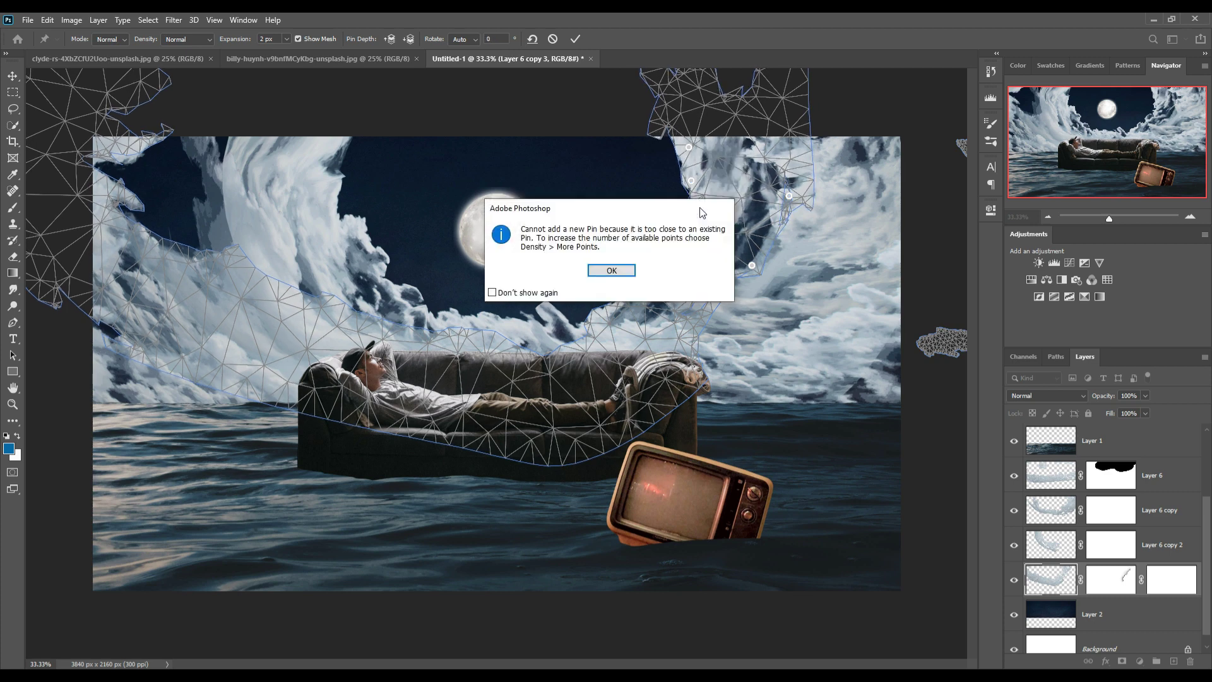
left_click(623, 272)
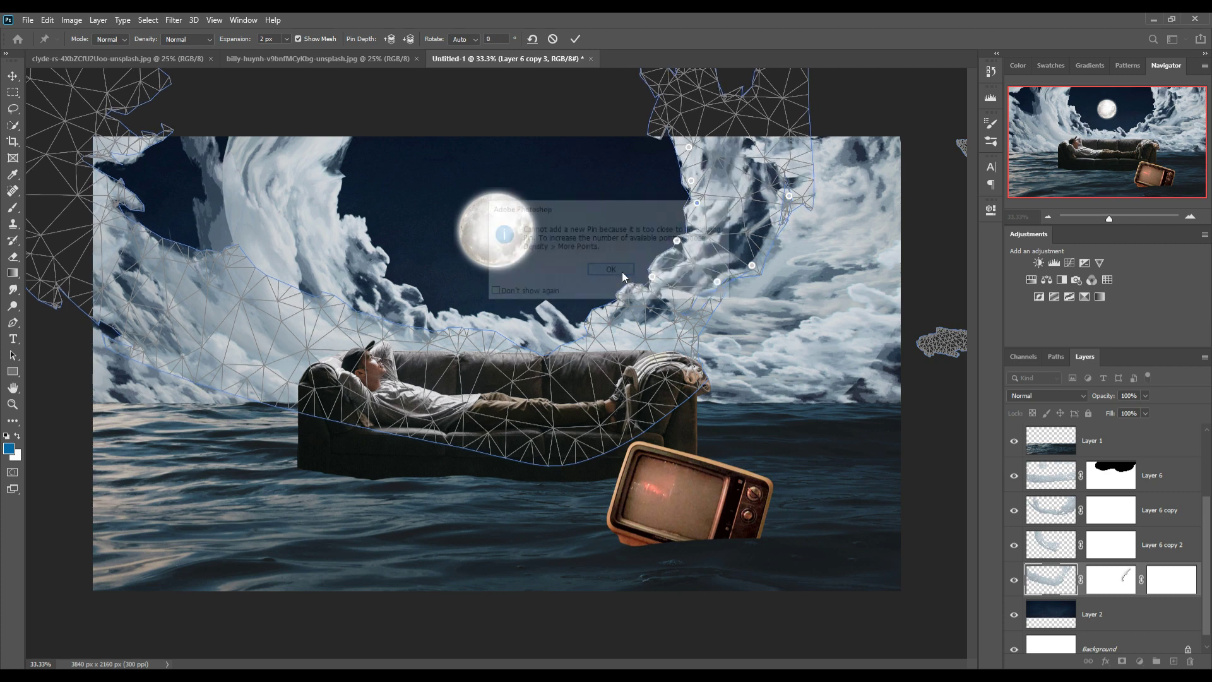
left_click(12, 79)
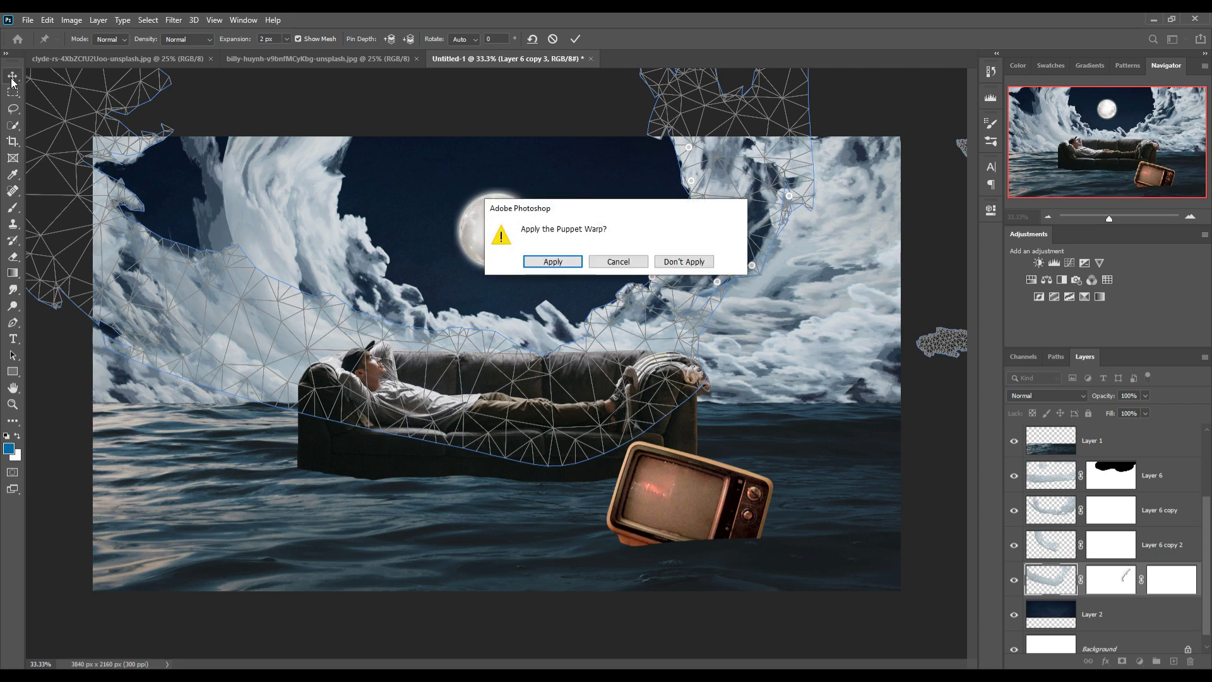
left_click(556, 264)
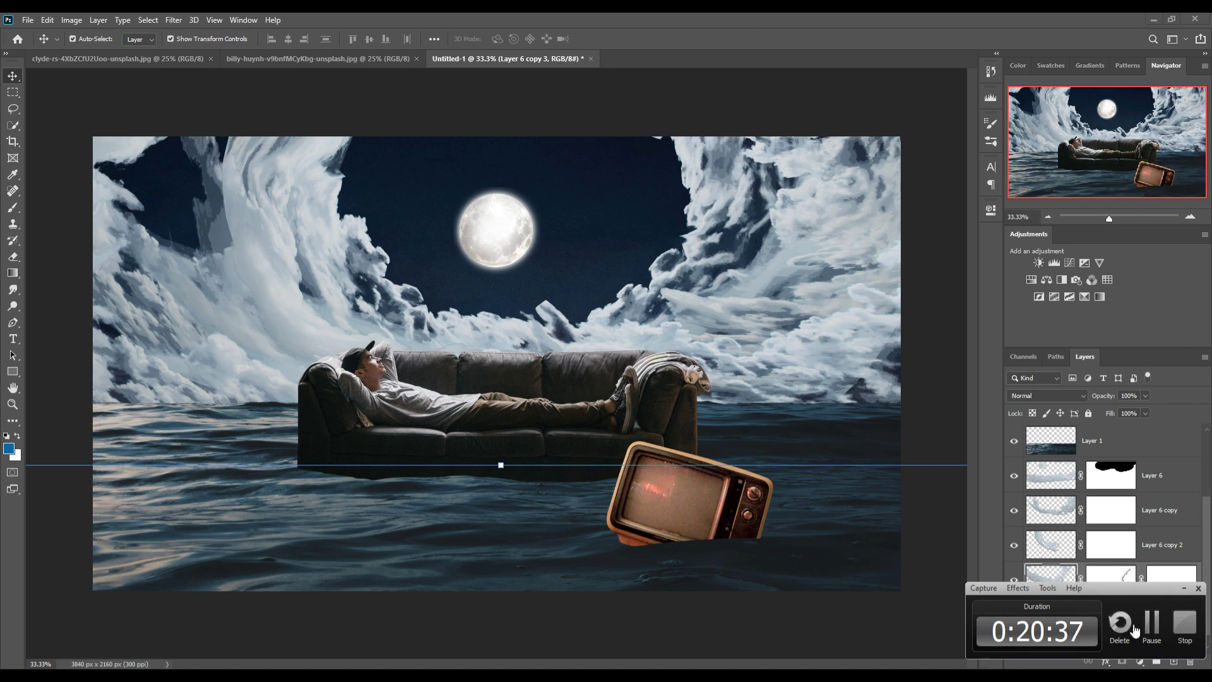
- Add an Exposure adjustment lowered to -0.72 to darken the scene
left_click(1015, 581)
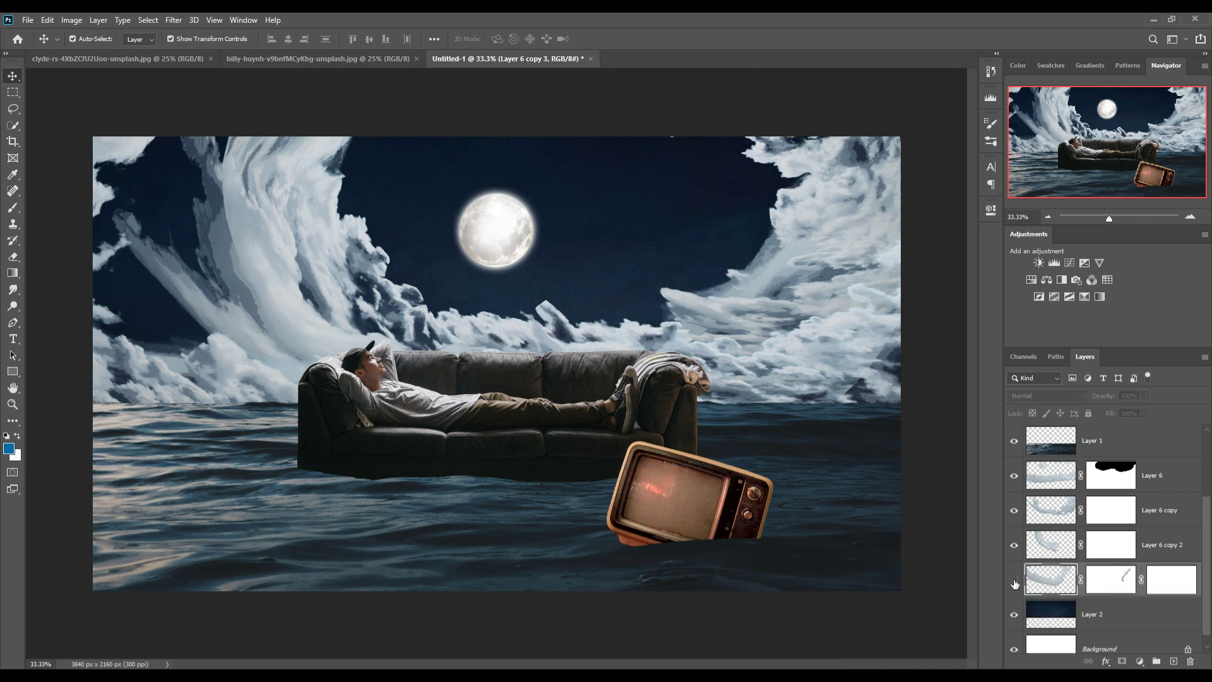
left_click(1015, 581)
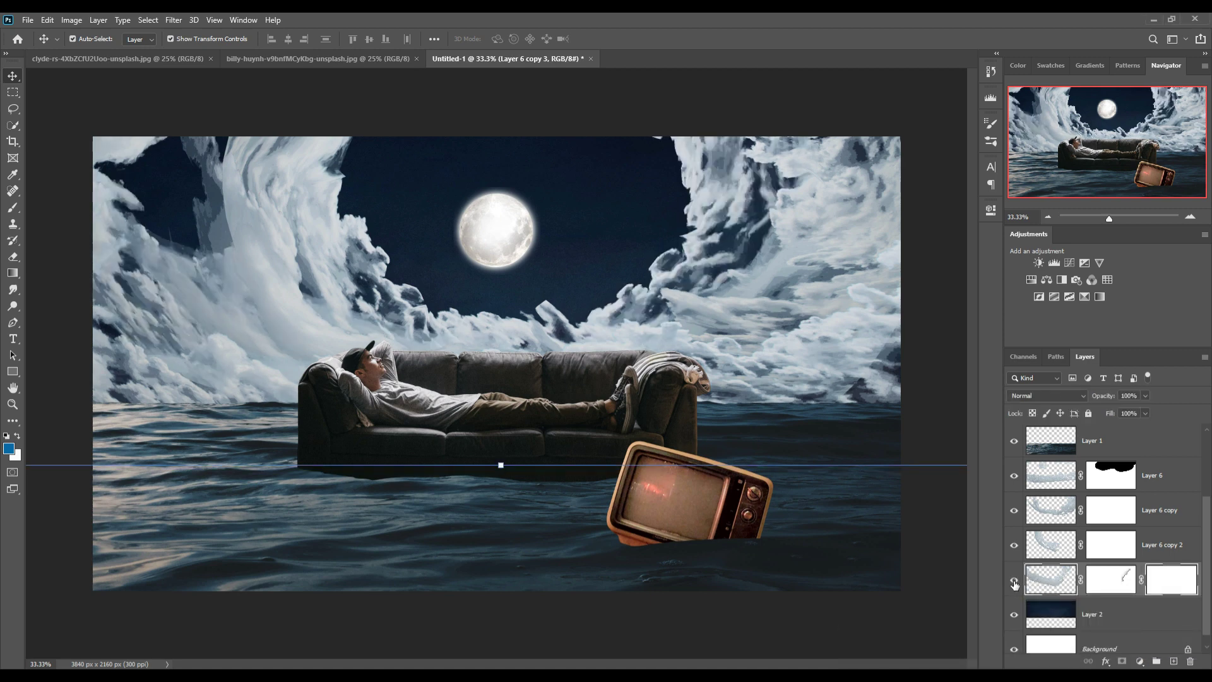
left_click(1145, 396)
left_click(1130, 660)
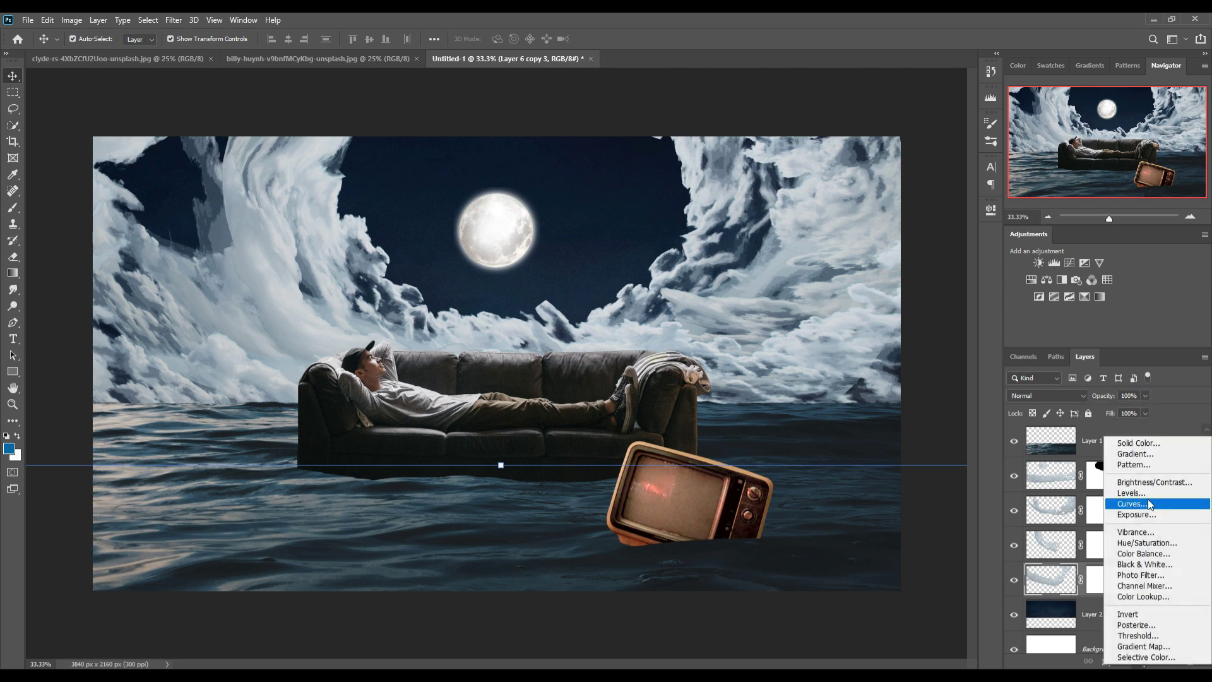
left_click(1148, 514)
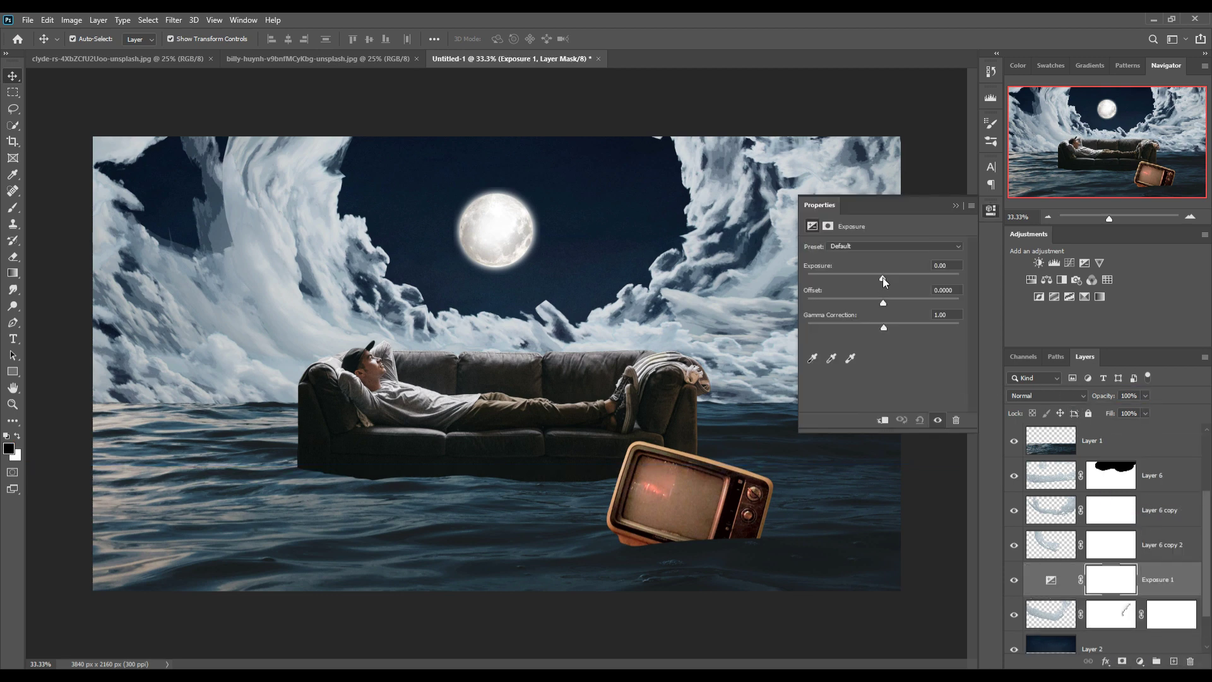
mouse_move(882, 278)
left_mouse_down()
mouse_move(873, 281)
mouse_move(886, 281)
left_mouse_up()
- Add a darkening negative Exposure adjustment above Layer 6 copy 2
left_click(956, 207)
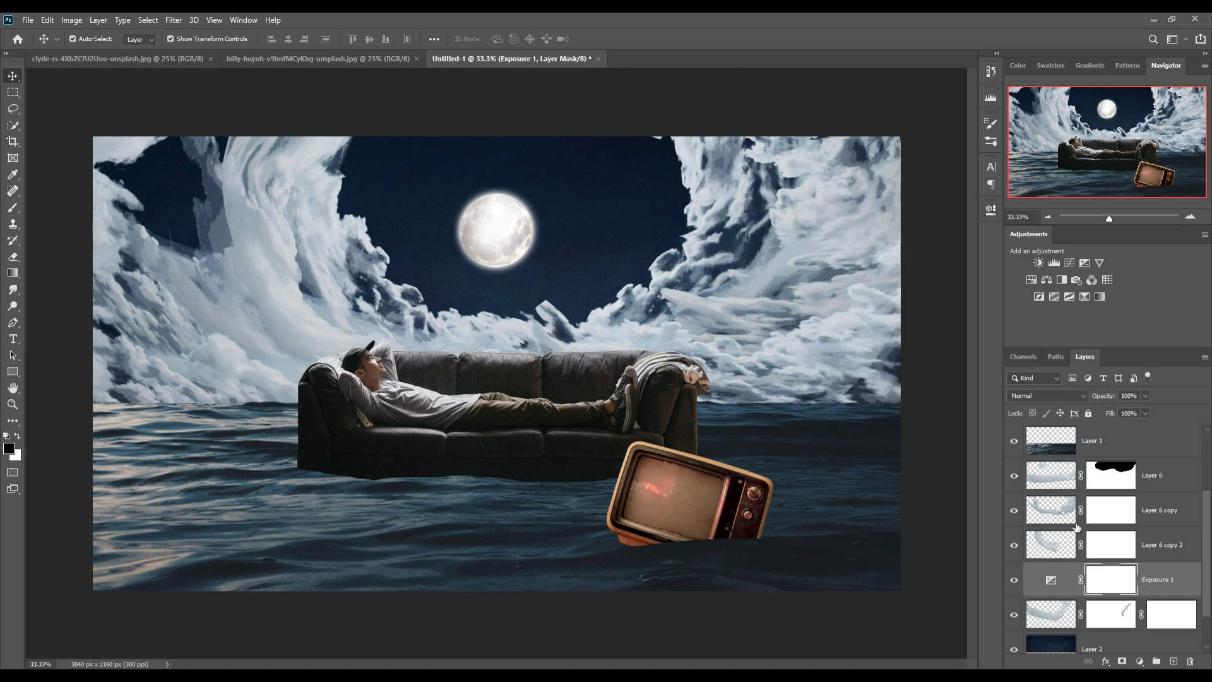
left_click(1069, 544)
left_click(1141, 661)
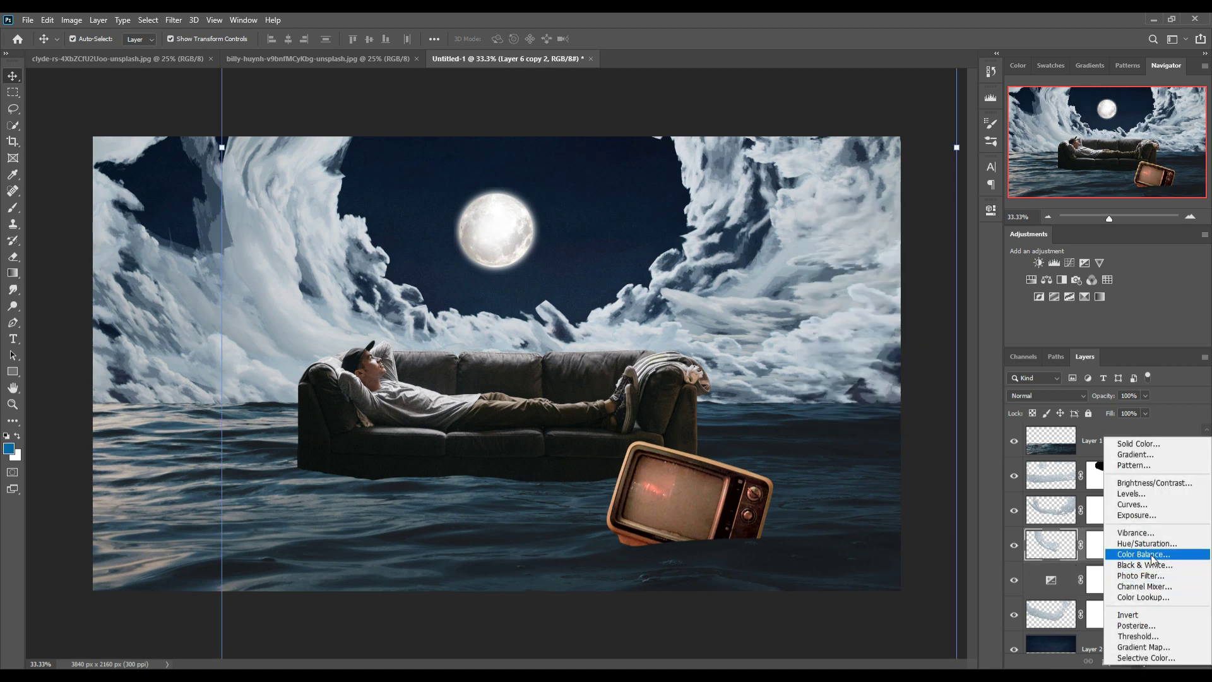
left_click(1137, 515)
left_click_drag(891, 278, 880, 279)
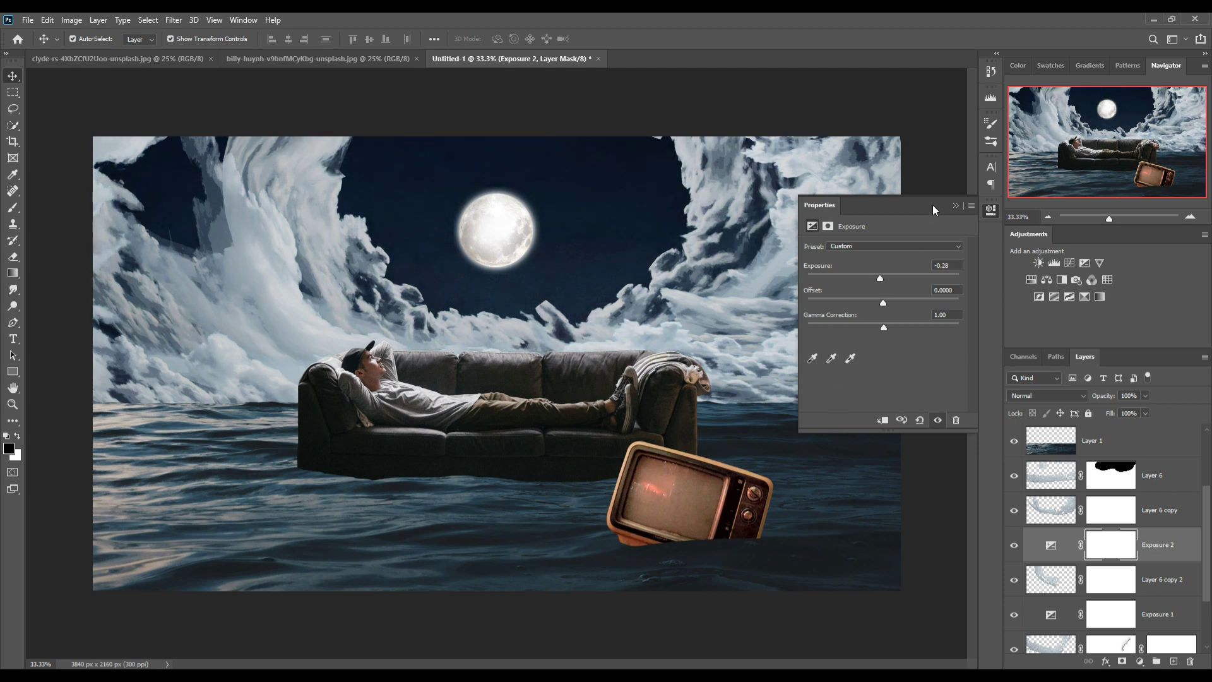
left_click(956, 205)
- Add a darkening negative Exposure adjustment above Layer 6 copy
left_click(1058, 513)
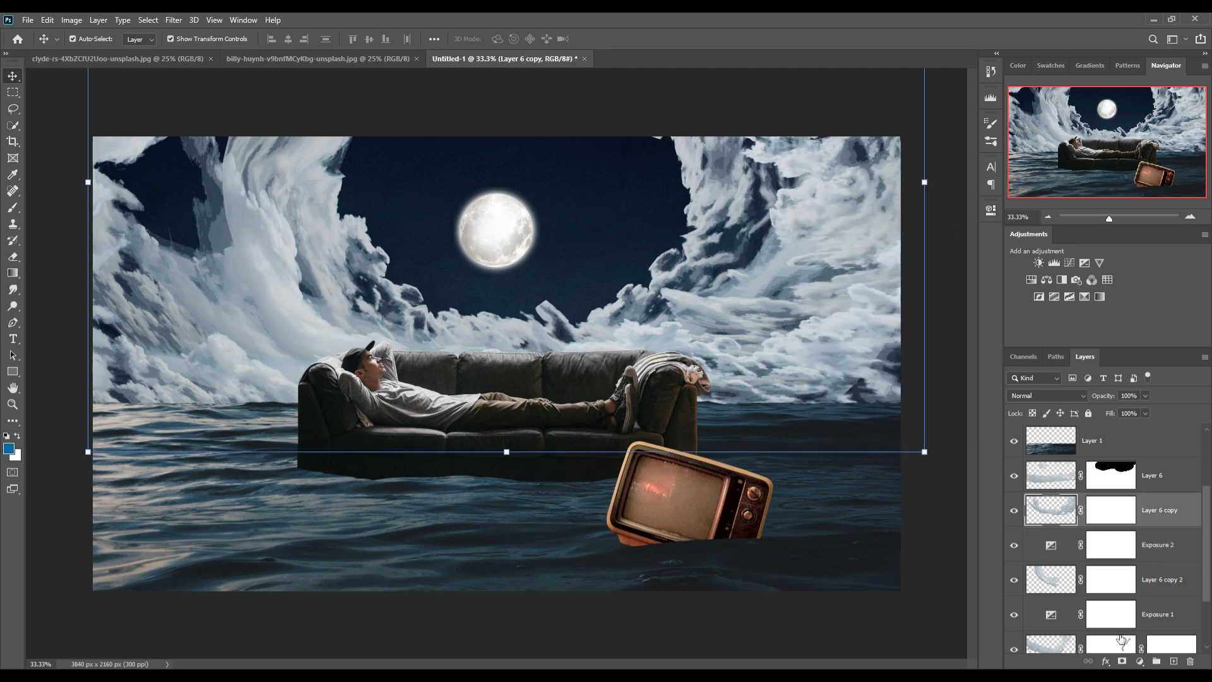
left_click(1139, 662)
left_click(1129, 513)
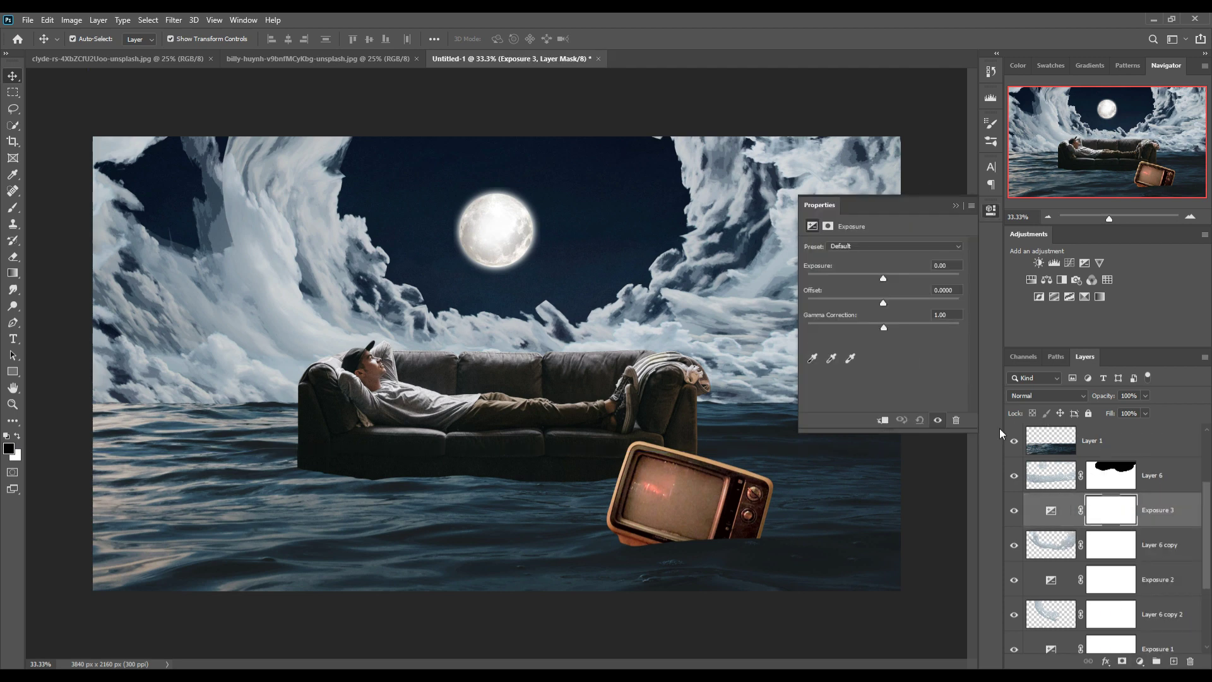
left_click_drag(883, 279, 880, 276)
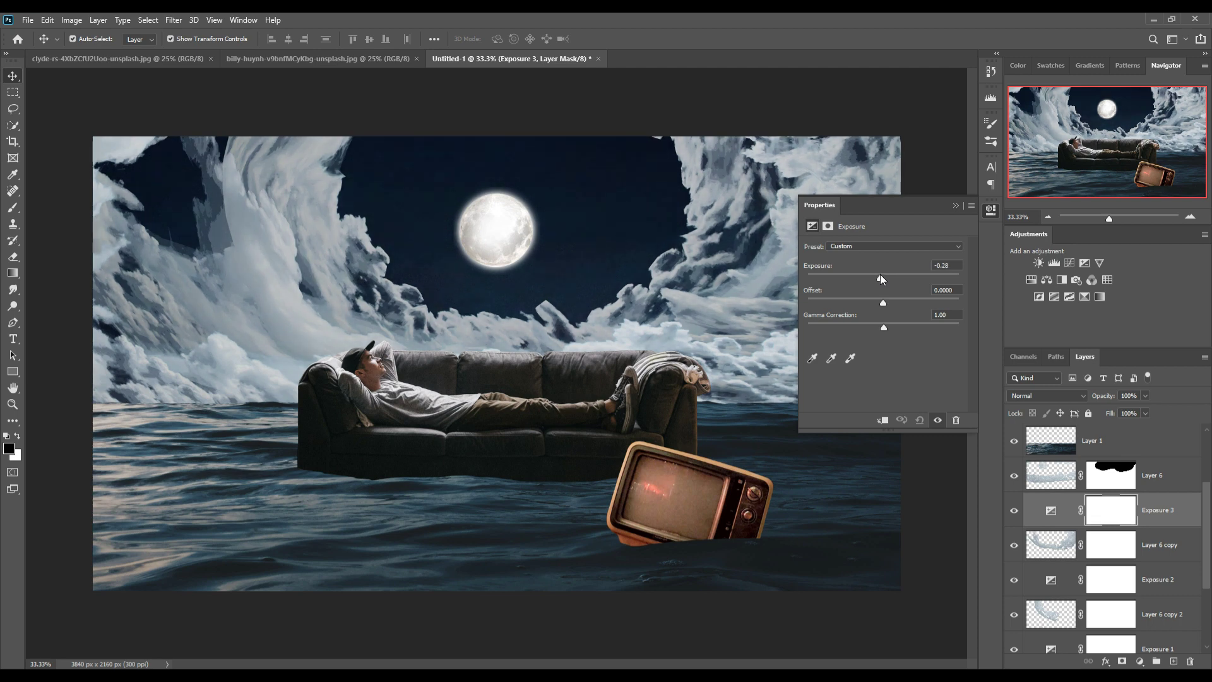
left_click(956, 206)
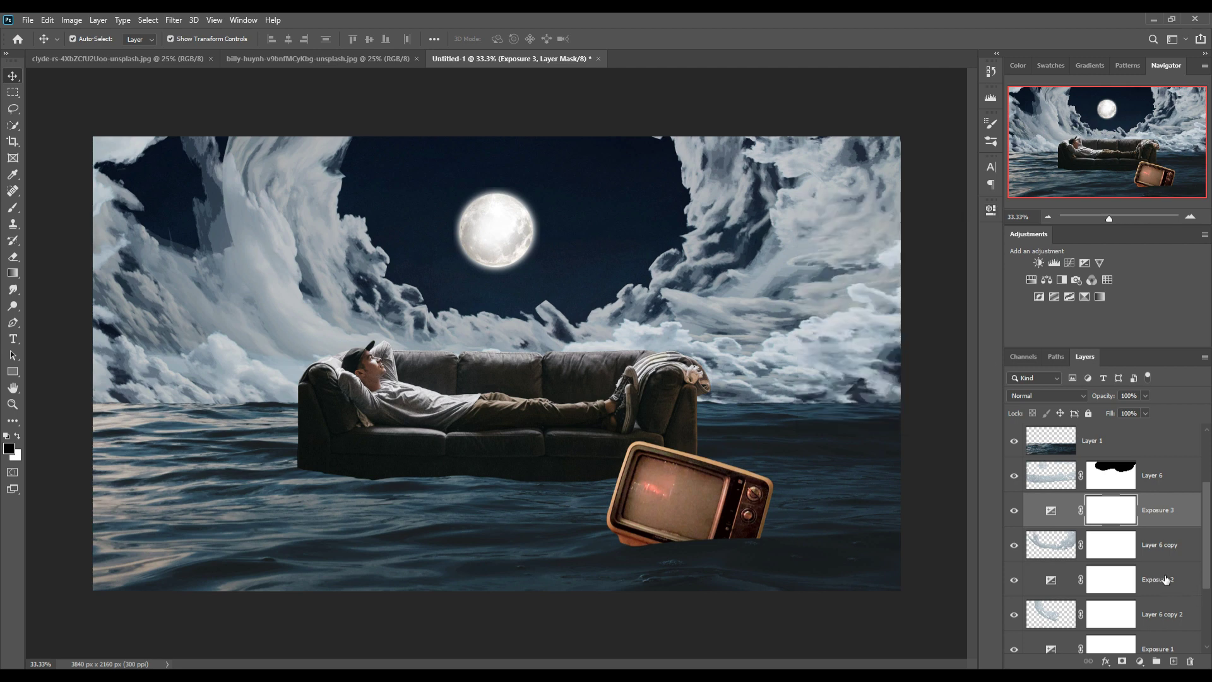
- Add Exposure 4 above Layer 6, lowered to -0.94
left_click(1164, 484)
left_click(1140, 661)
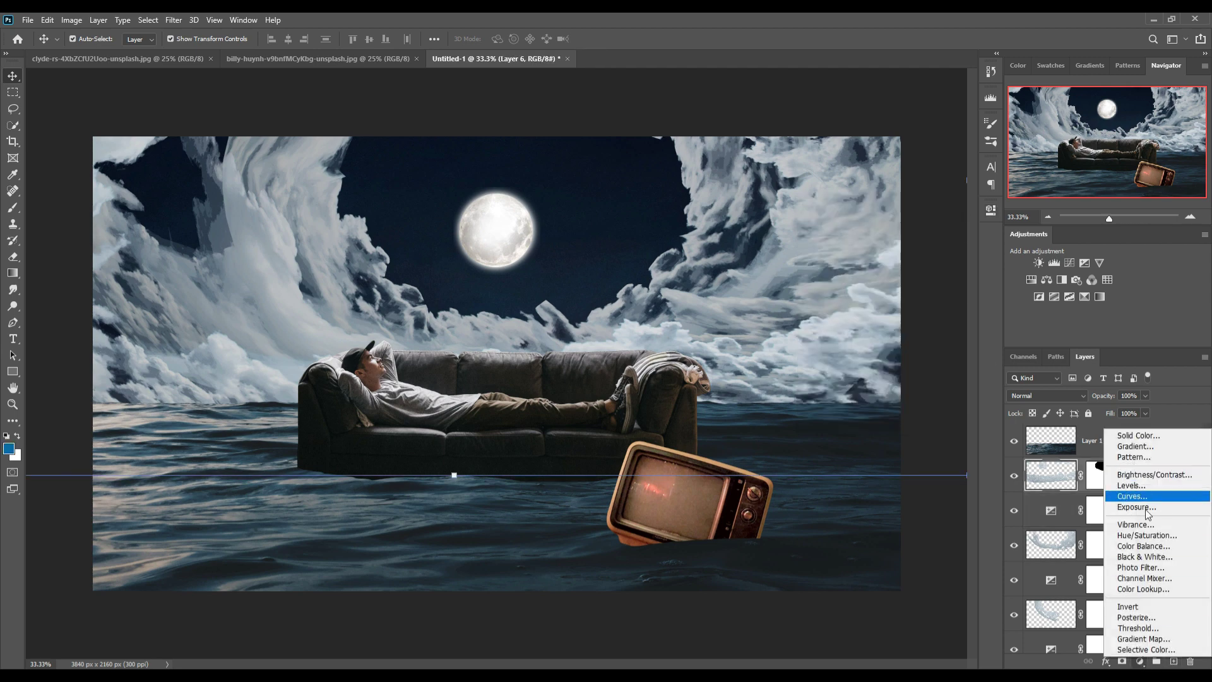
left_click(1136, 507)
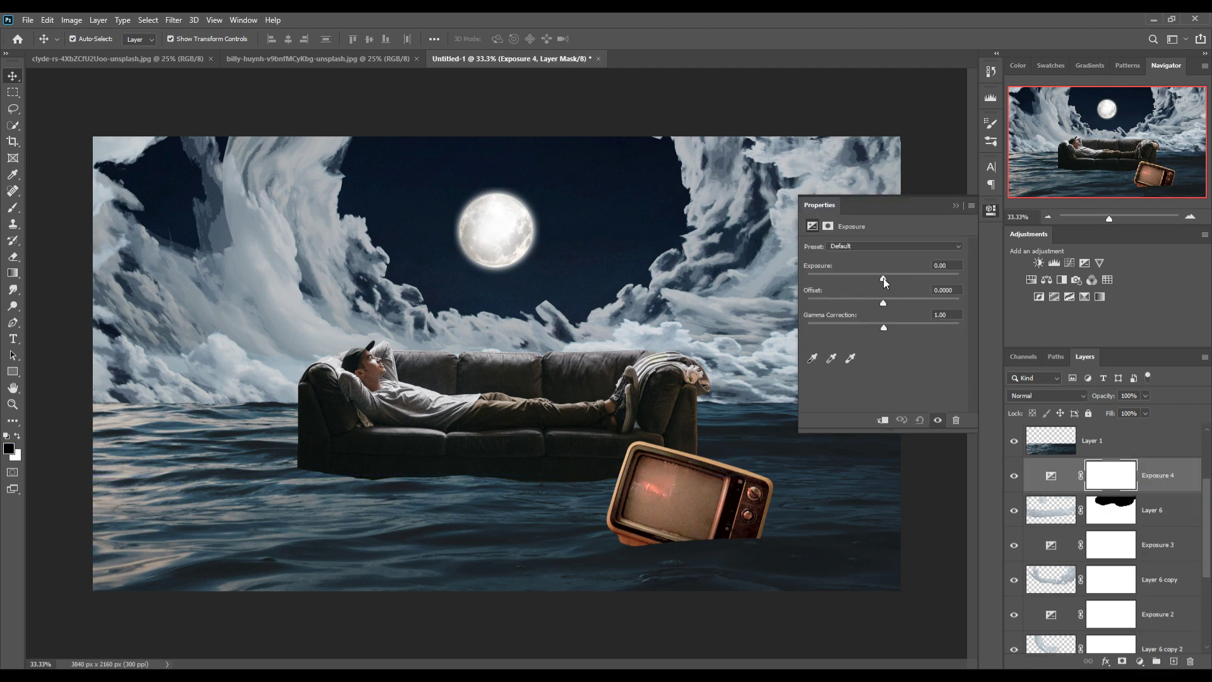
left_click_drag(884, 278, 874, 279)
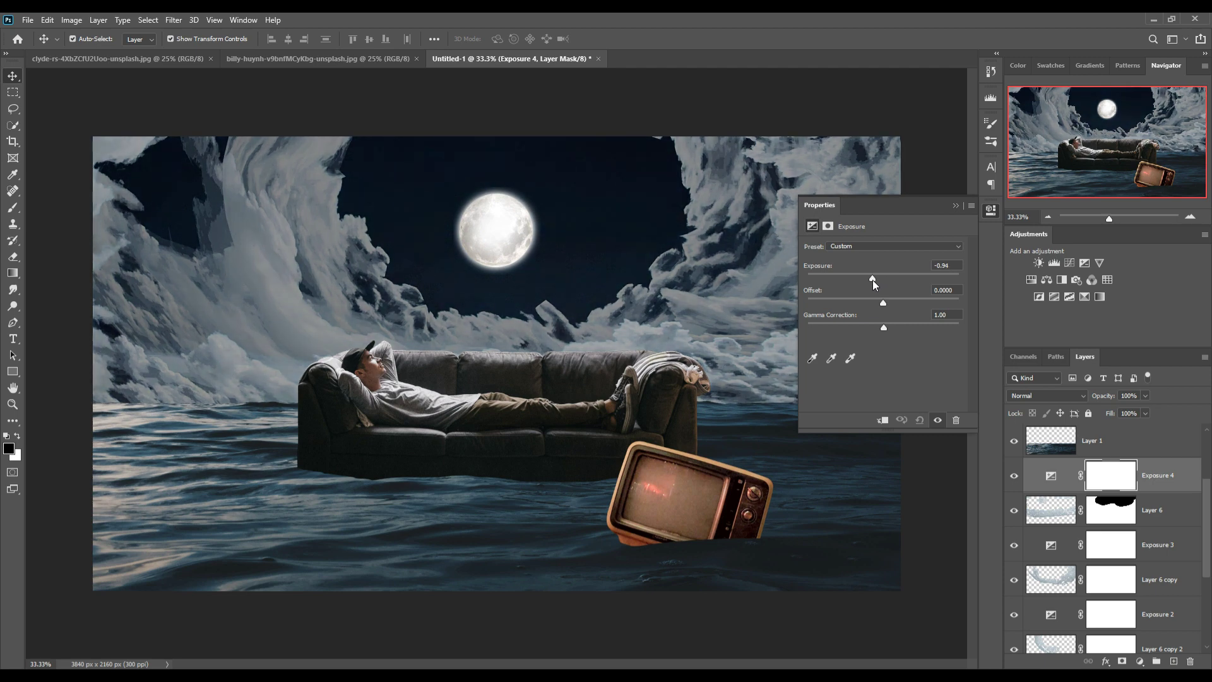
- Toggle Exposure 3, Layer 6 copy and Exposure 2 visibility to compare the clouds
left_click(956, 204)
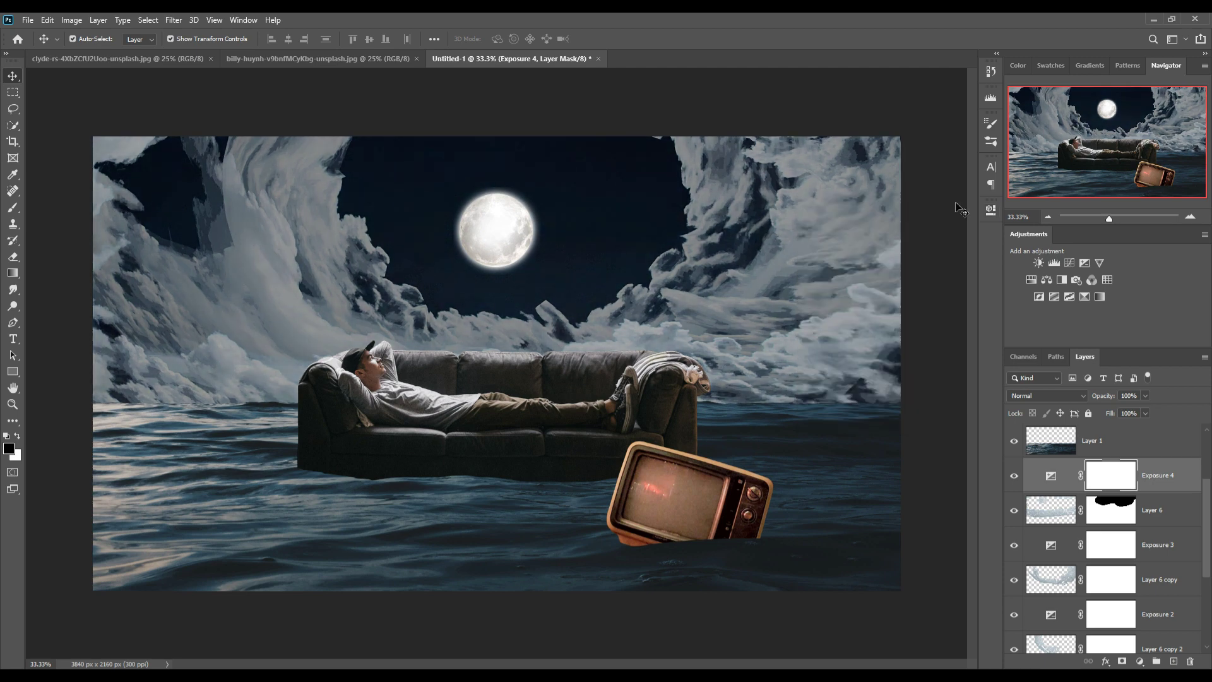
left_click(1016, 546)
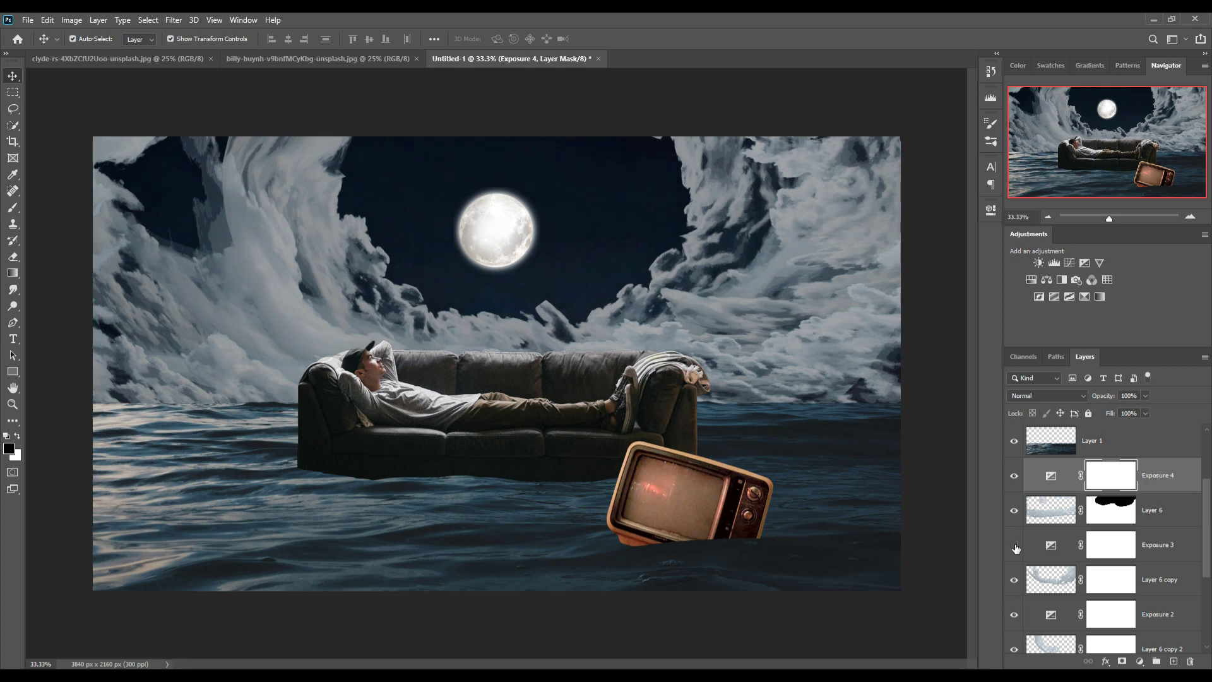
left_click(1017, 585)
left_click(1018, 584)
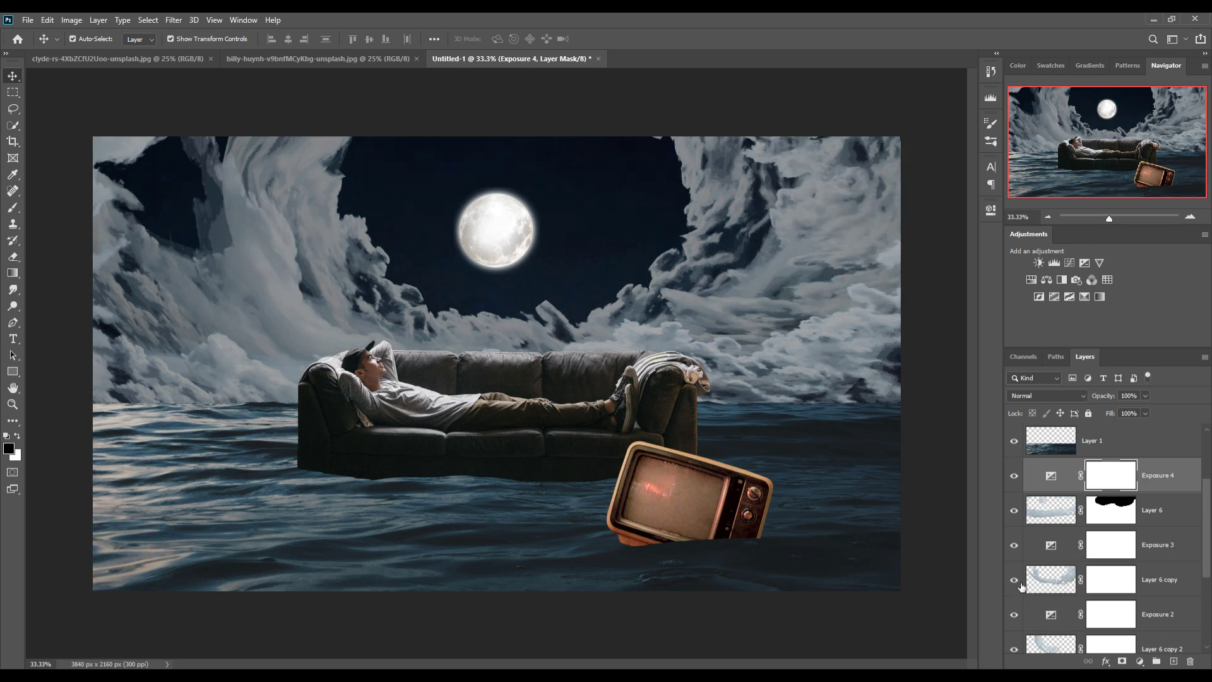
left_click(1018, 617)
left_click(1015, 616)
left_click(1015, 616)
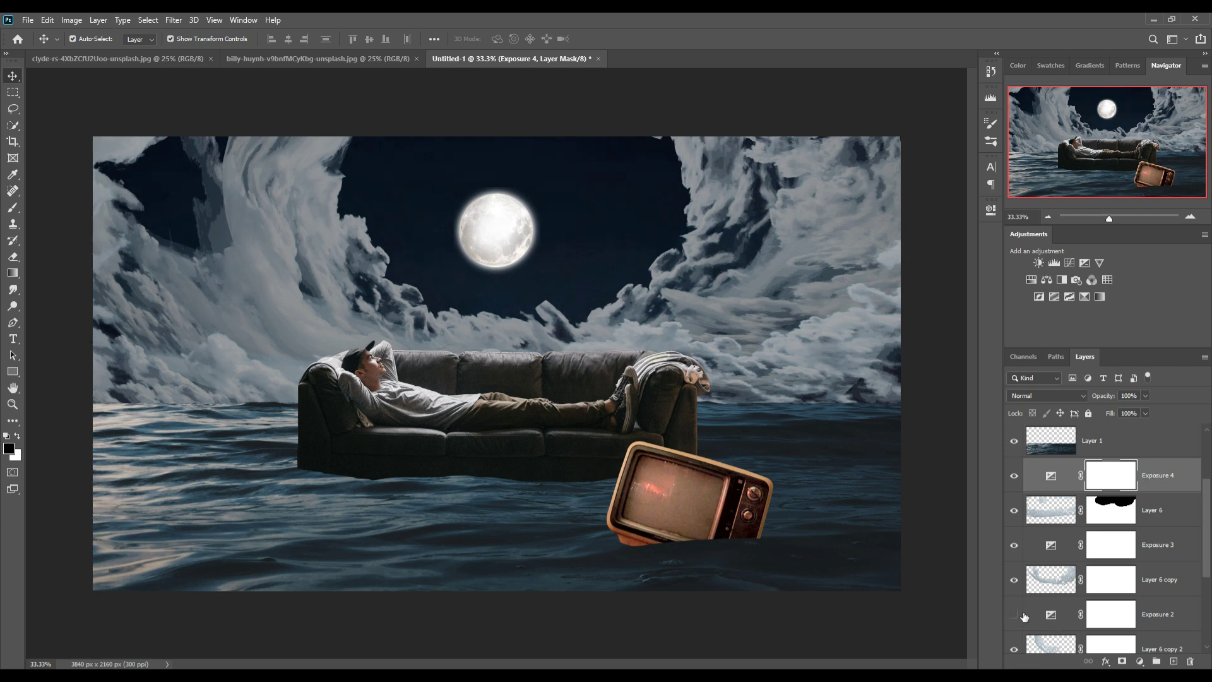
left_click(1016, 616)
scroll(1066, 598, "down", 3)
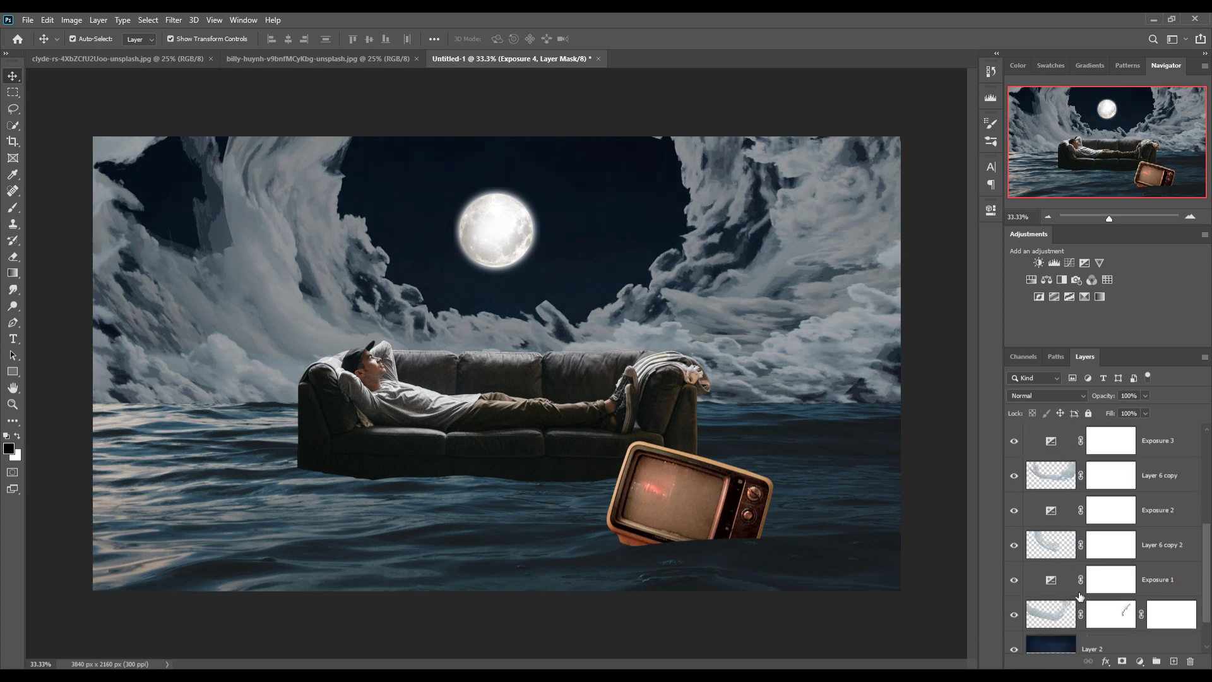
scroll(1099, 596, "up", 5)
- Clip Exposure 4, Exposure 3 and Exposure 2 to the cloud layers beneath them
right_click(1181, 541)
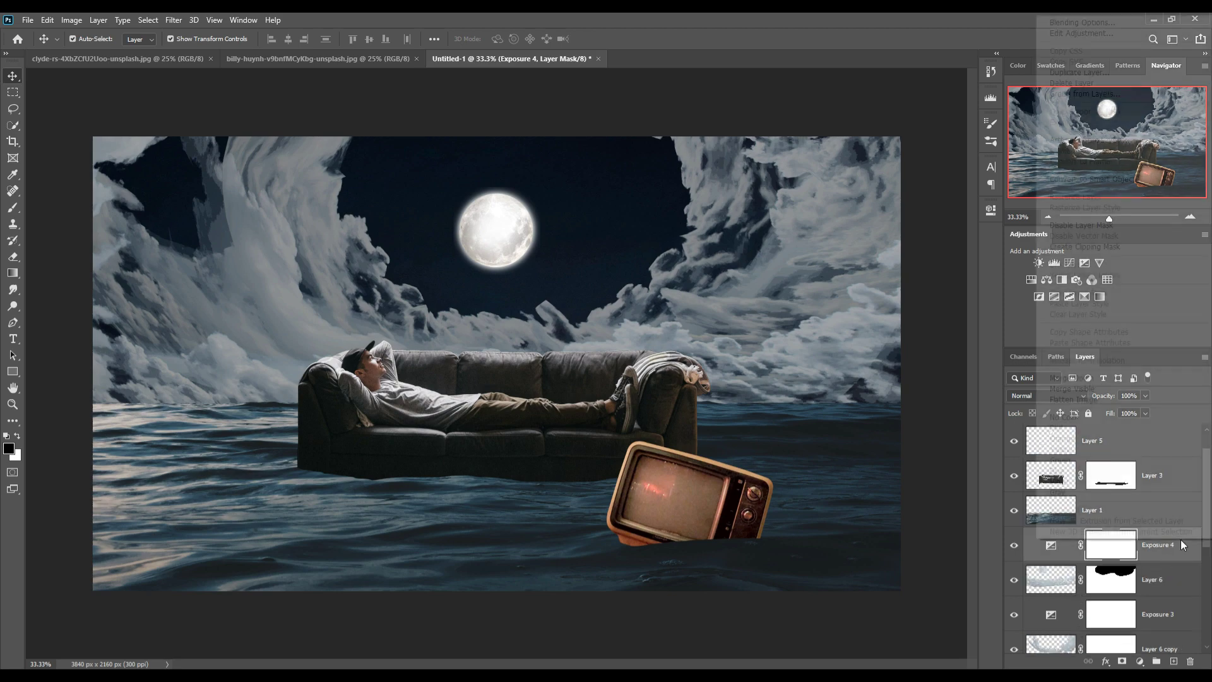
left_click(1120, 248)
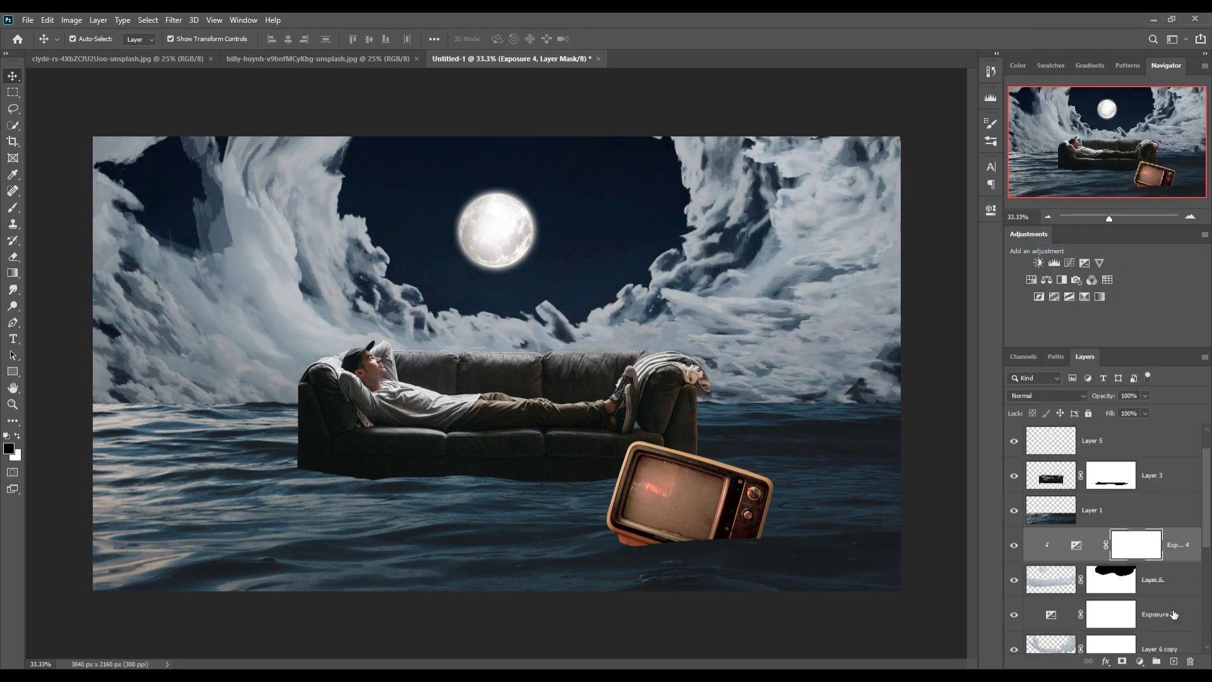
right_click(1198, 617)
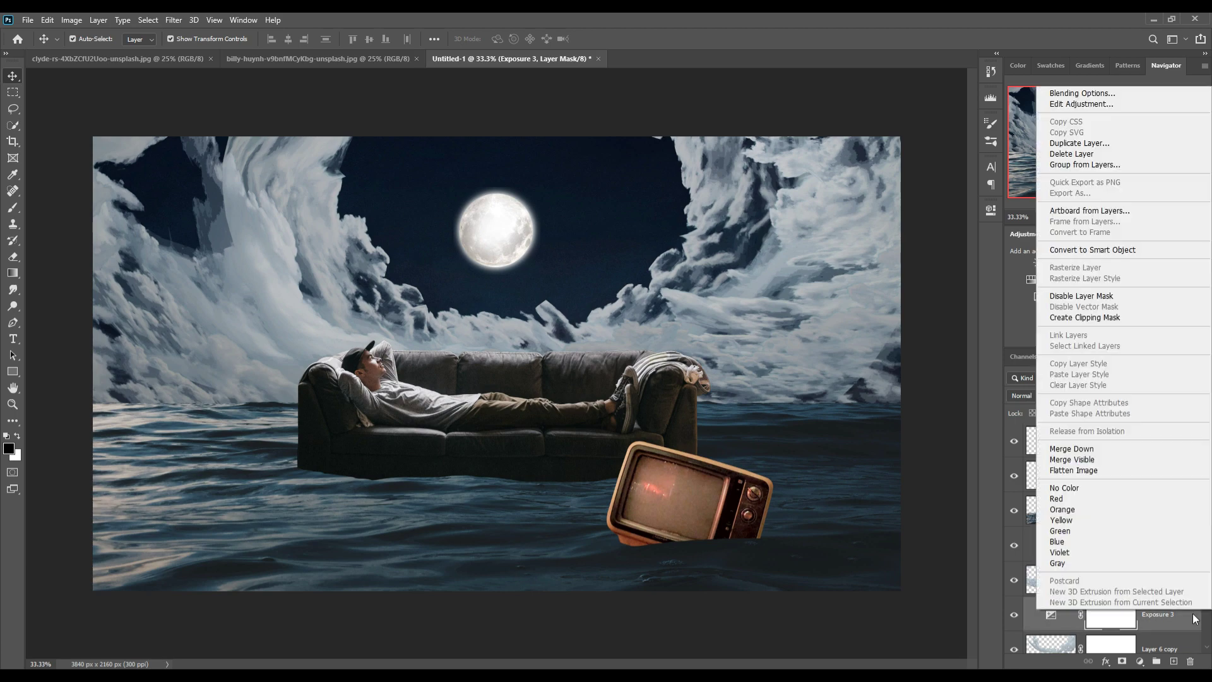
left_click(1103, 317)
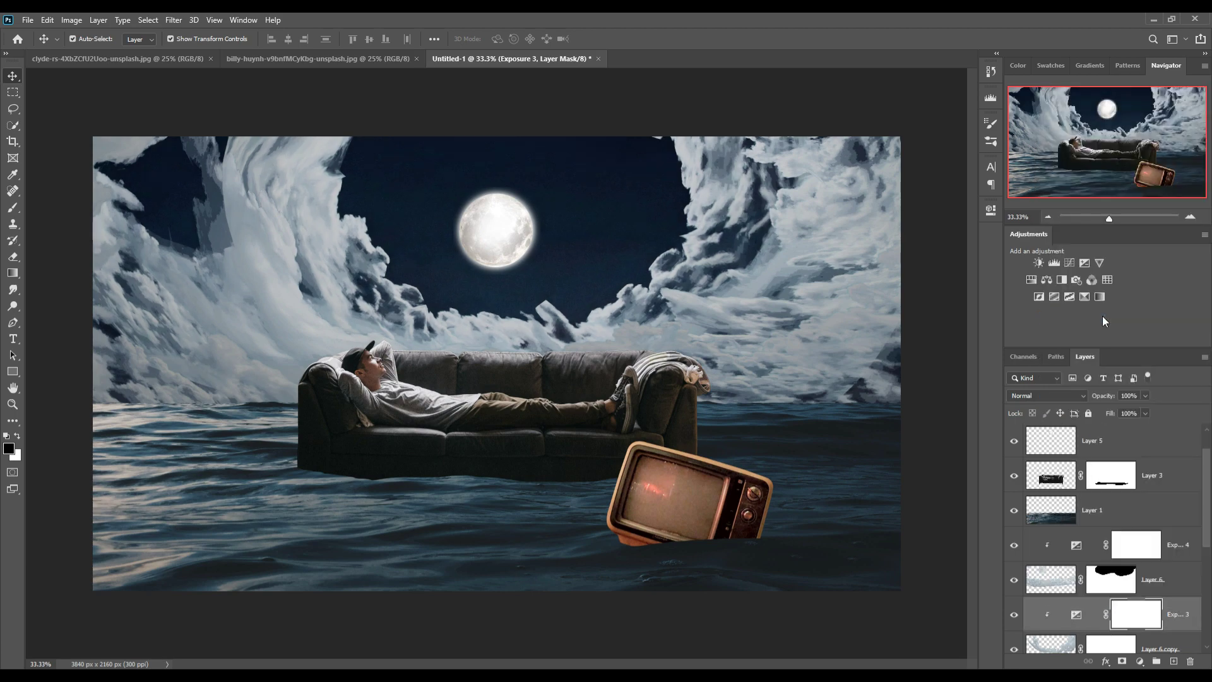
scroll(1110, 552, "down", 3)
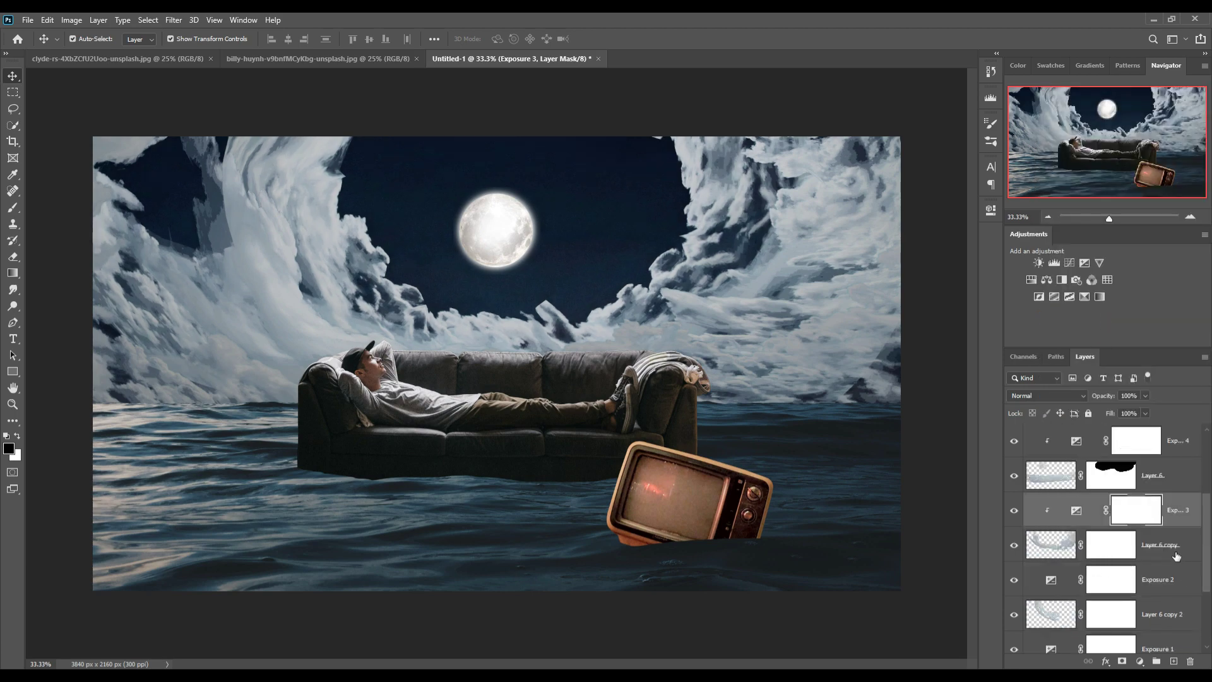
right_click(1176, 579)
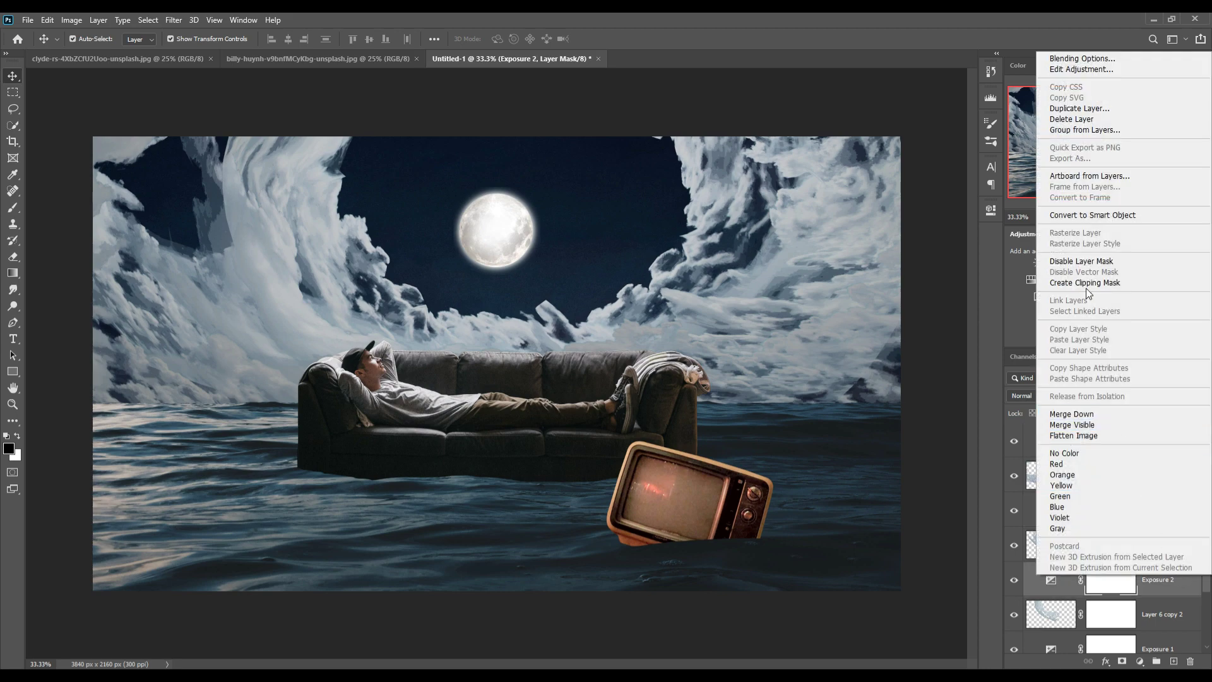
left_click(1086, 284)
- Clip Exposure 1 to its cloud layer, undoing an accidental clip of Layer 6 copy 2
scroll(1175, 518, "down", 3)
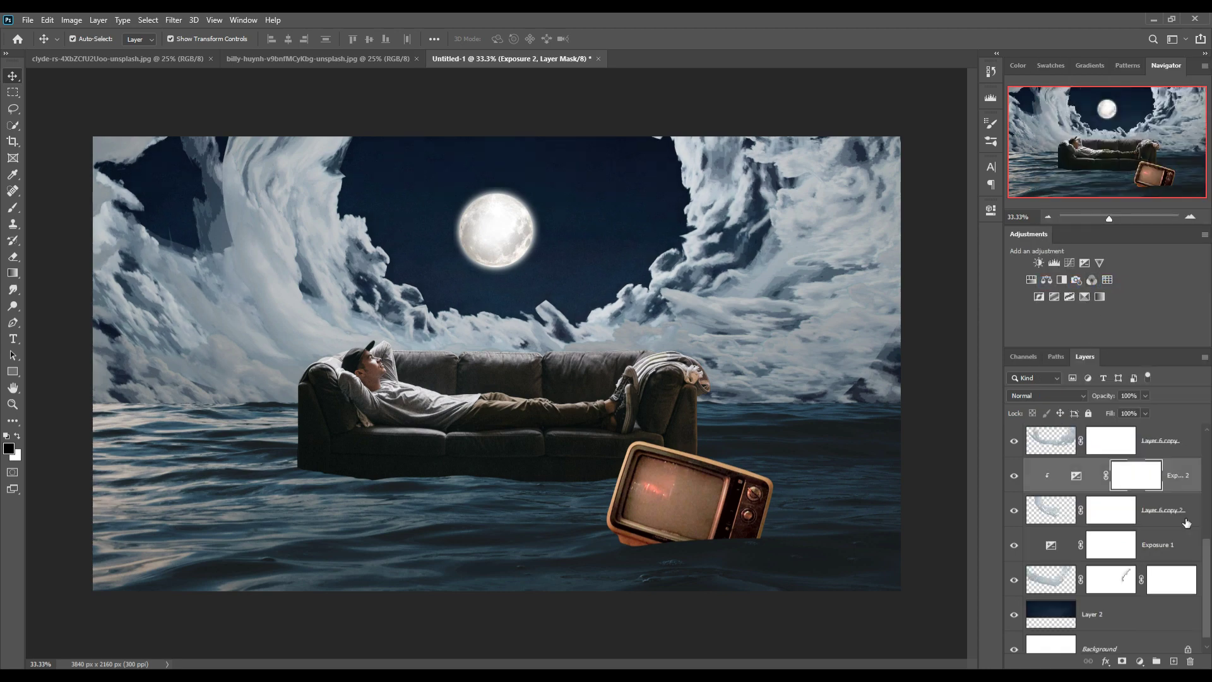
left_click(1188, 518)
right_click(1187, 518)
left_click(1066, 374)
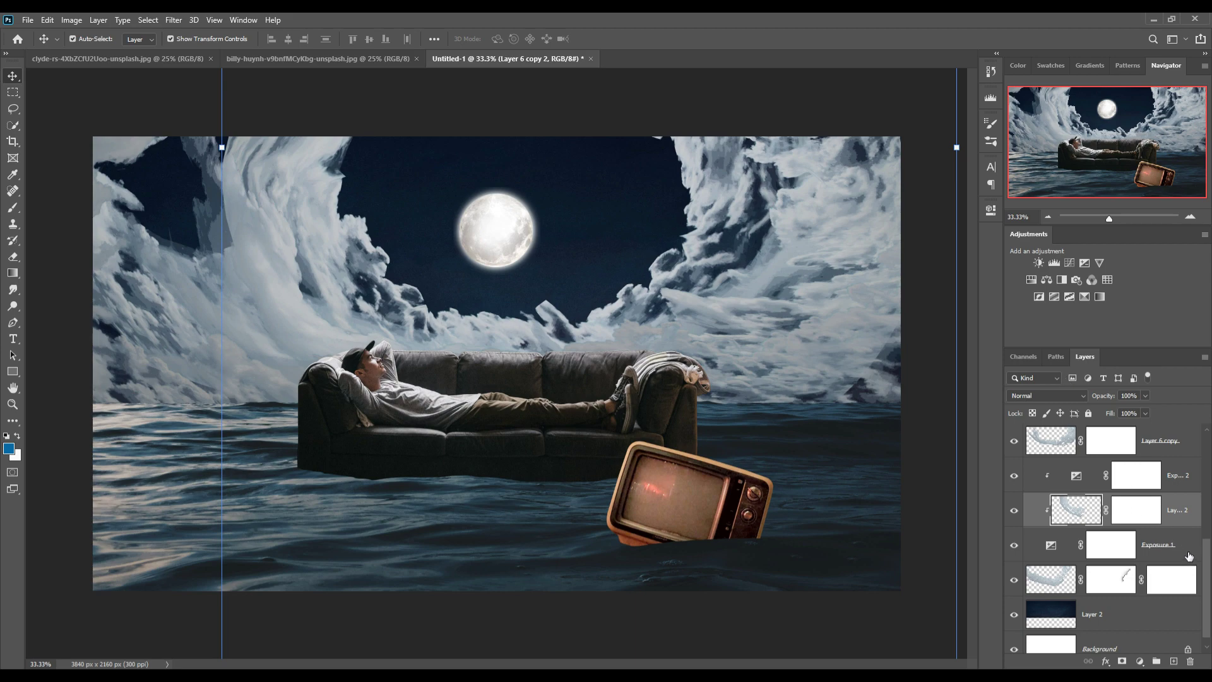
key("ctrl+alt+g")
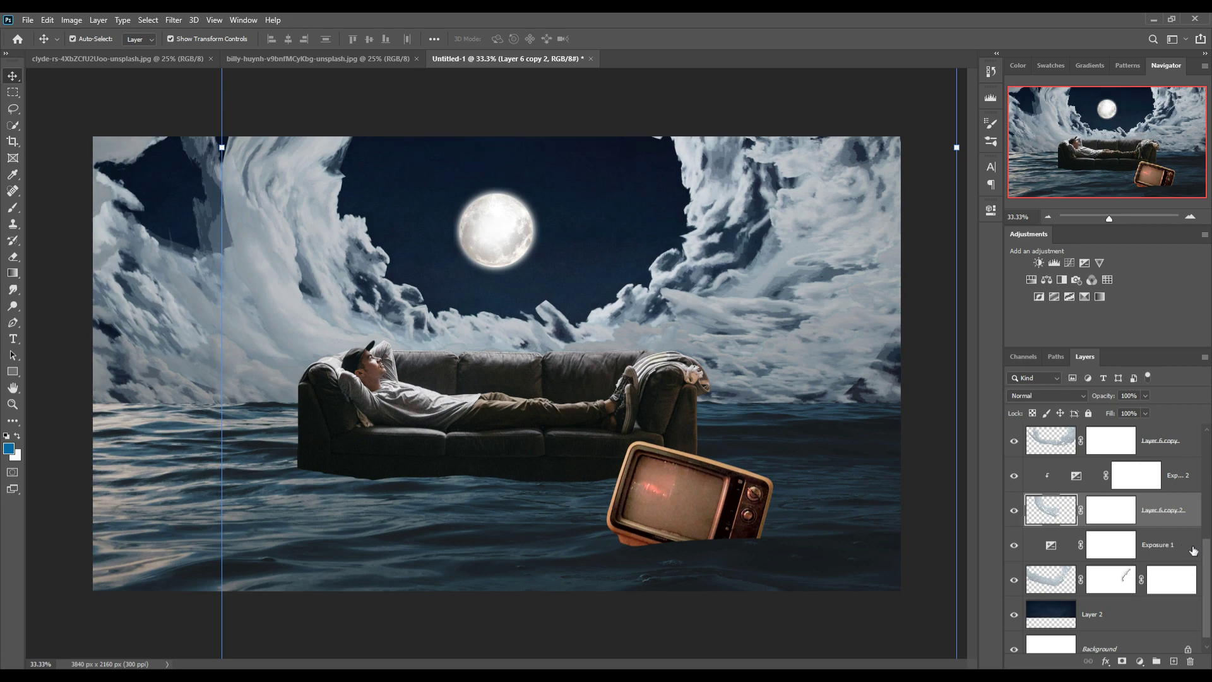
right_click(1193, 549)
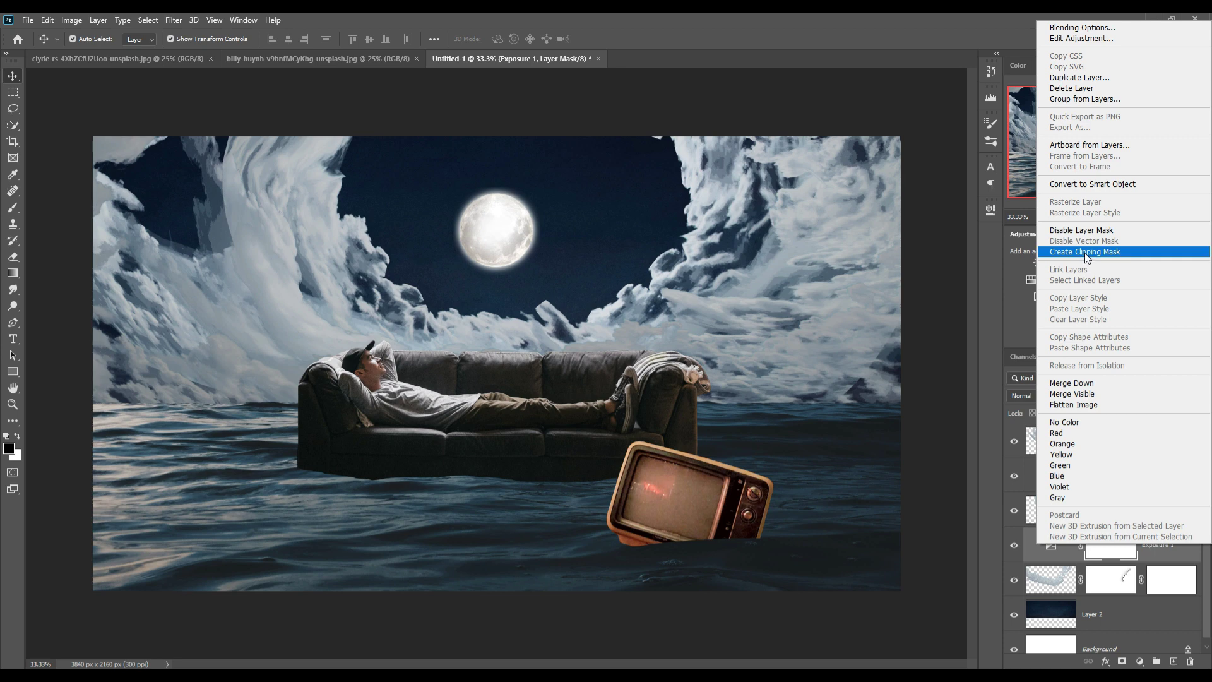
left_click(1085, 252)
- Hide Exposure 2, shift the Layer 6 copy clouds about 87 px right, and transform them
left_click(1016, 478)
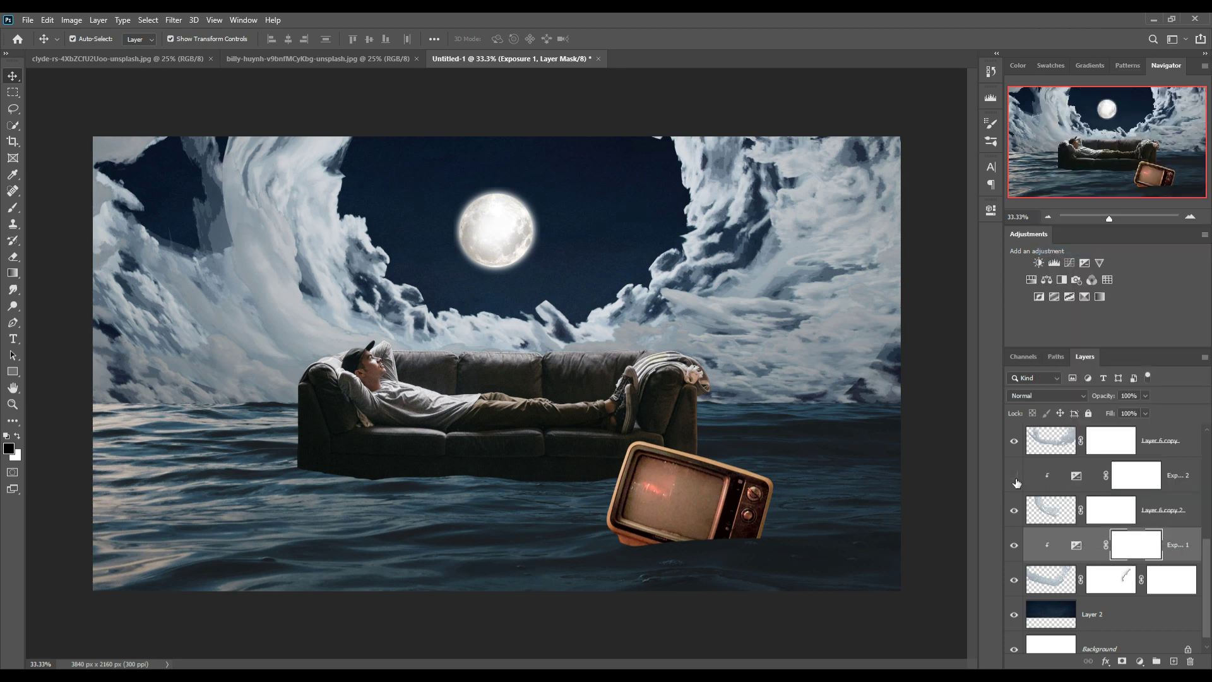
left_click(1016, 479)
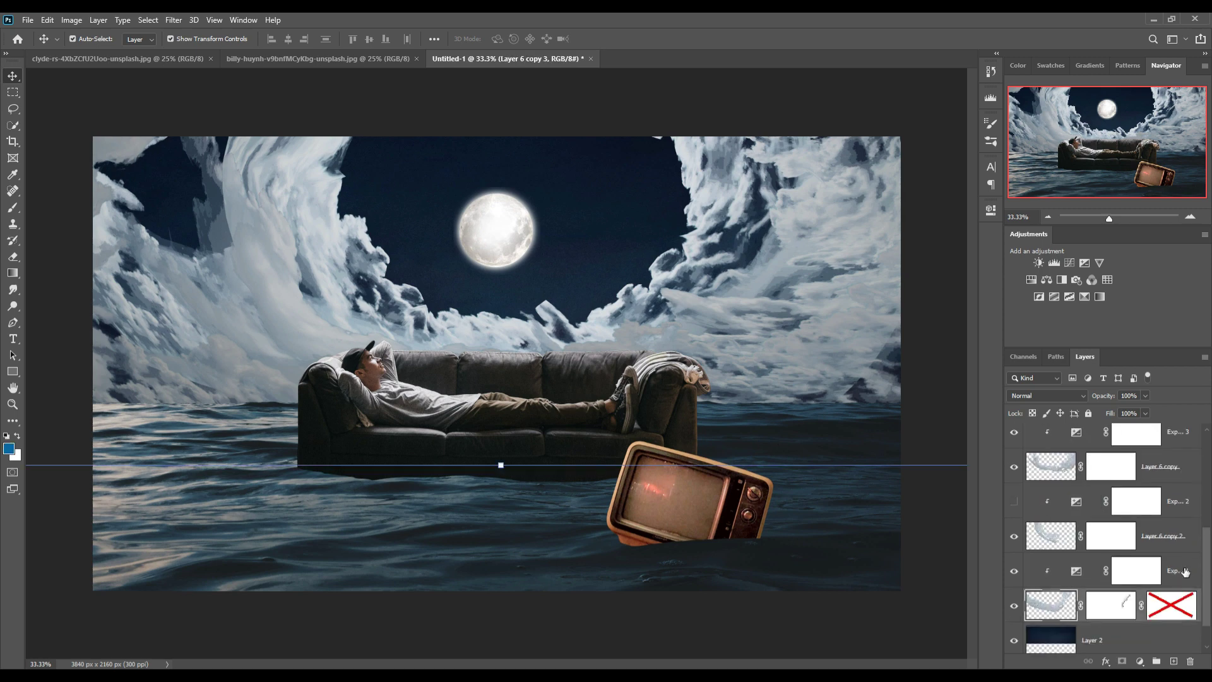
left_click_drag(723, 283, 742, 283)
key("ctrl+t")
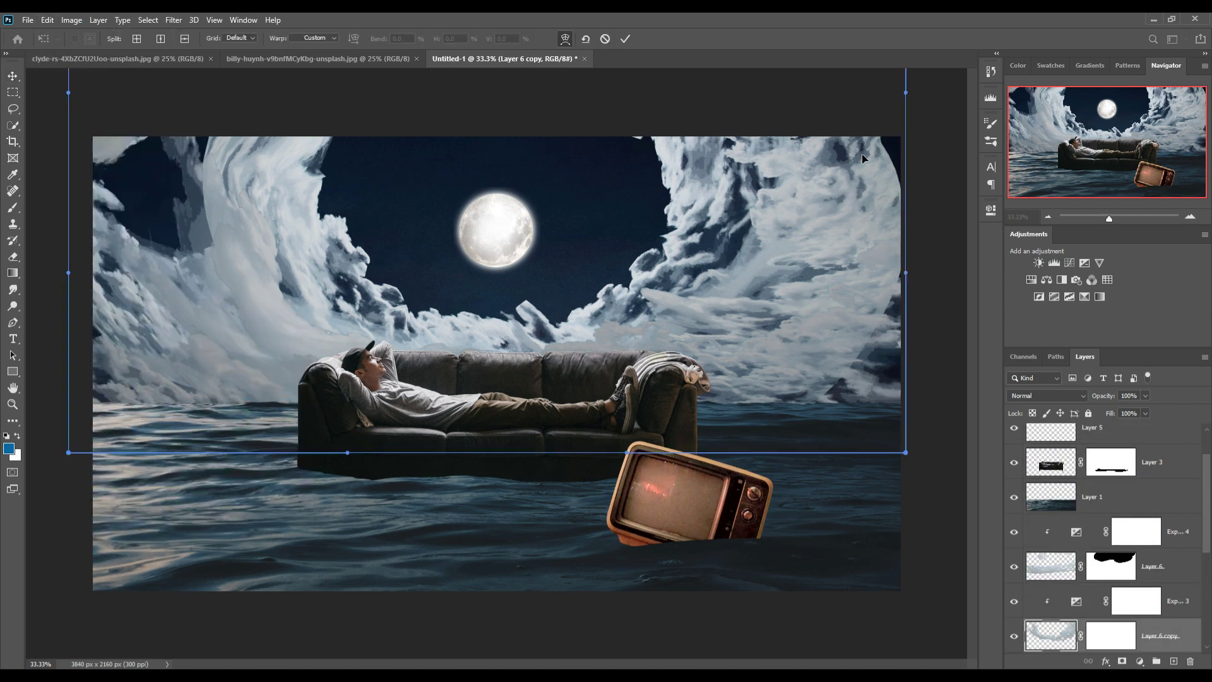
key("Return")
key("ctrl+j")
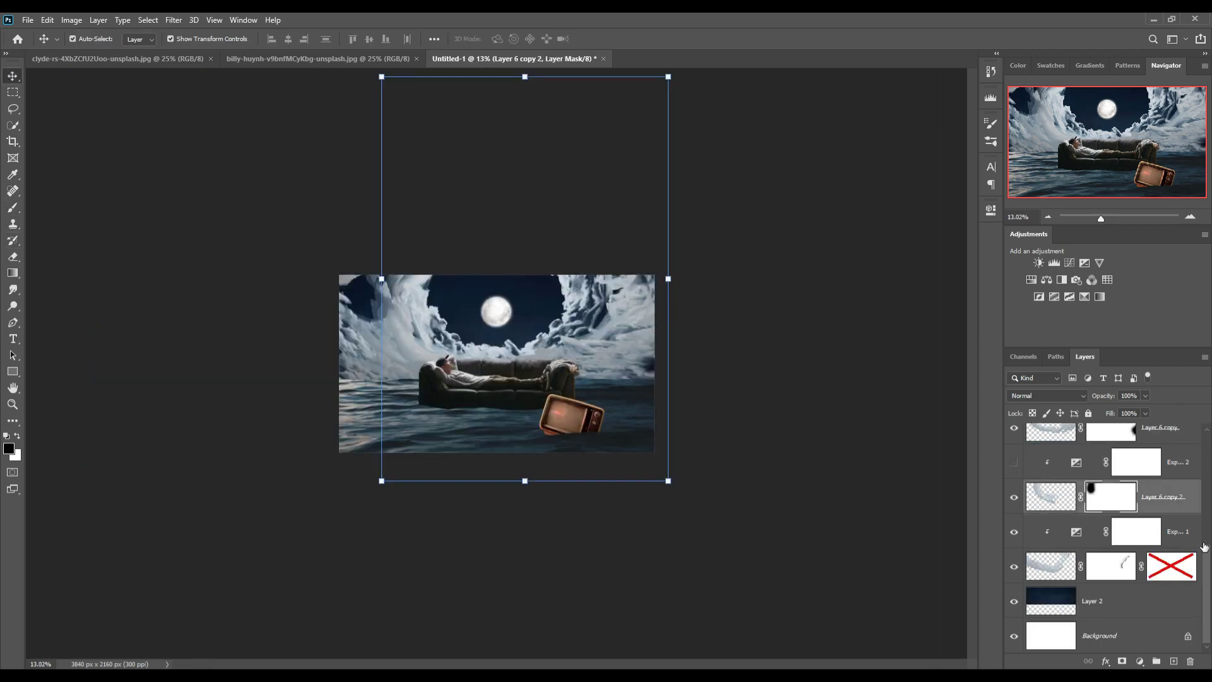
- Place the sunset photo over the TV screen, add a layer mask, and lower its opacity
left_click_drag(513, 418, 569, 450)
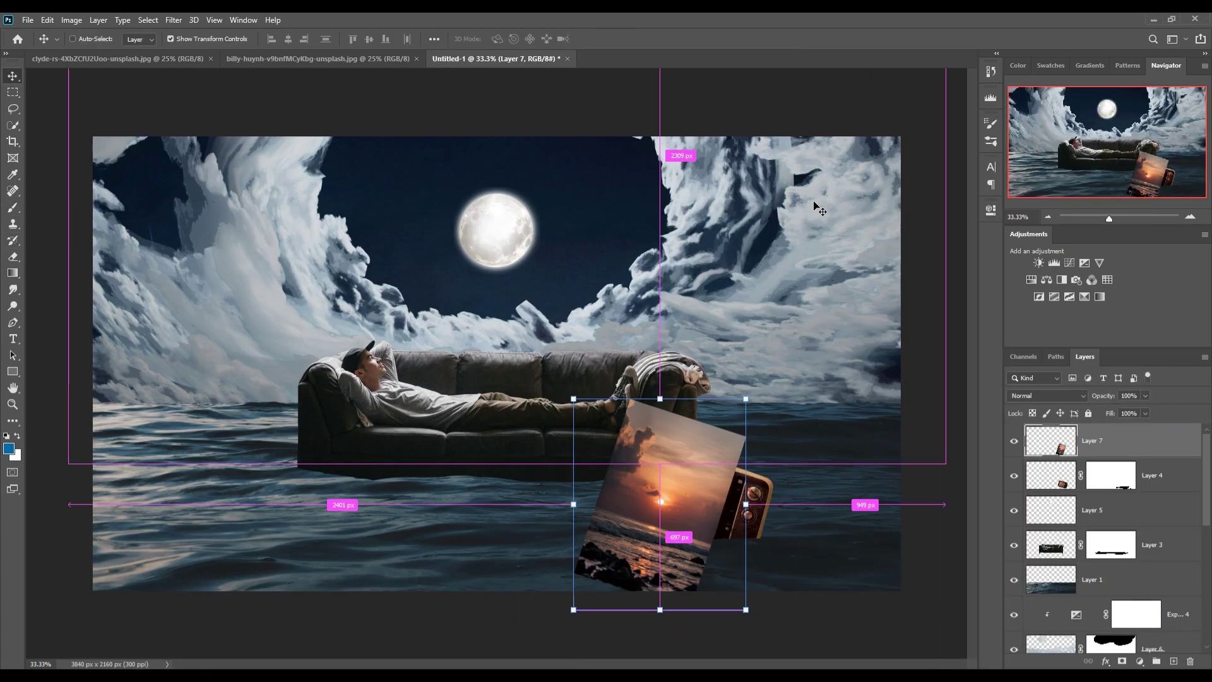
left_click(1122, 661)
key("6")
key("7")
- Paint black on the mask with a smaller soft round brush to hide sunset outside the screen
key("b")
left_click(78, 39)
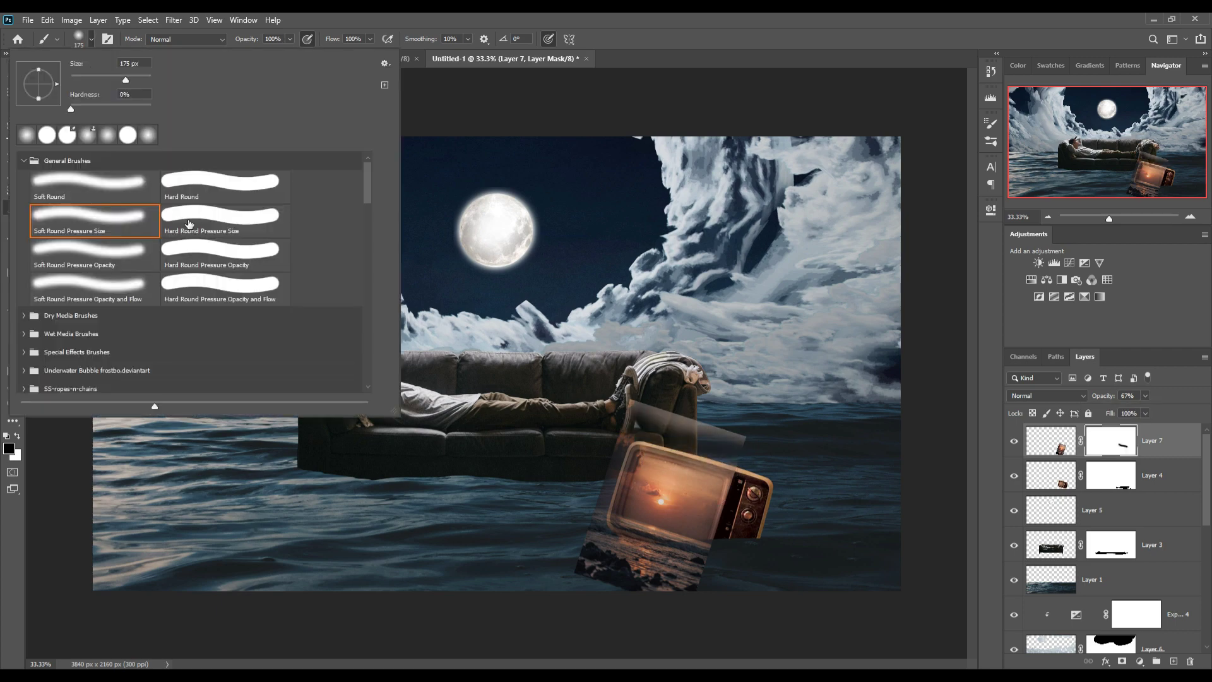
key("Escape")
key("bracketleft")
left_click_drag(625, 410, 739, 442)
left_click_drag(593, 518, 701, 581)
left_click_drag(581, 544, 695, 587)
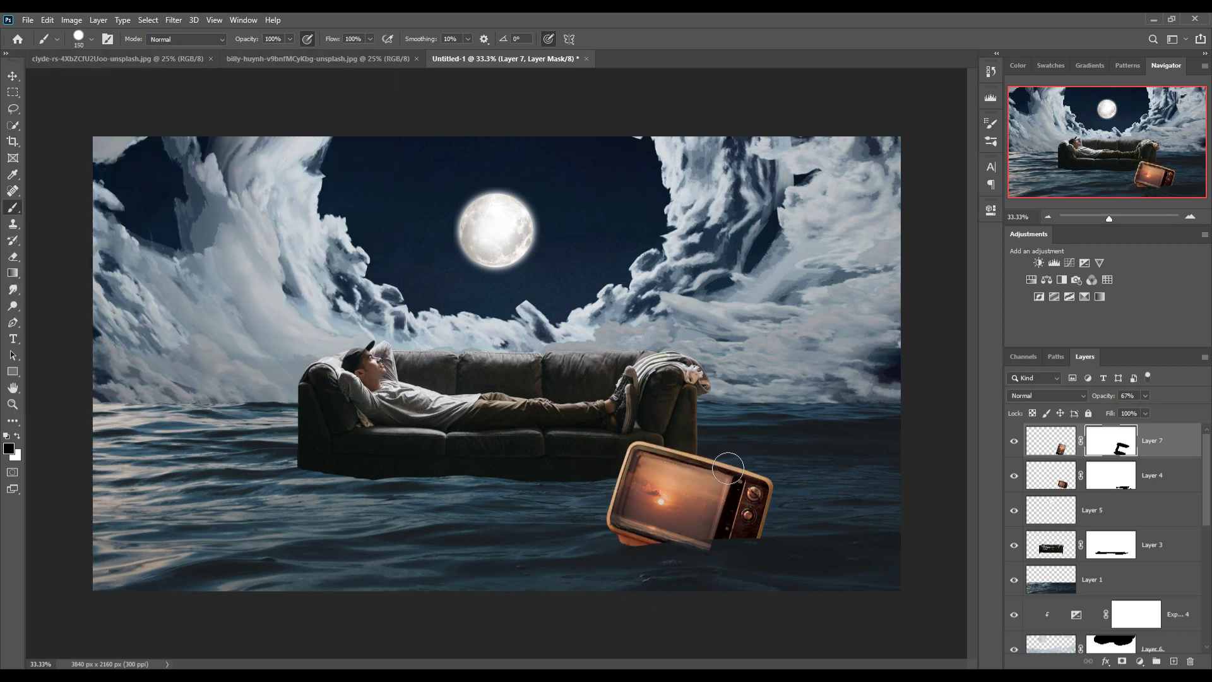
mouse_move(727, 467)
left_mouse_down()
mouse_move(755, 532)
mouse_move(712, 571)
left_mouse_up()
- Zoom in on the TV and mask away more of its bottom edge
key("0")
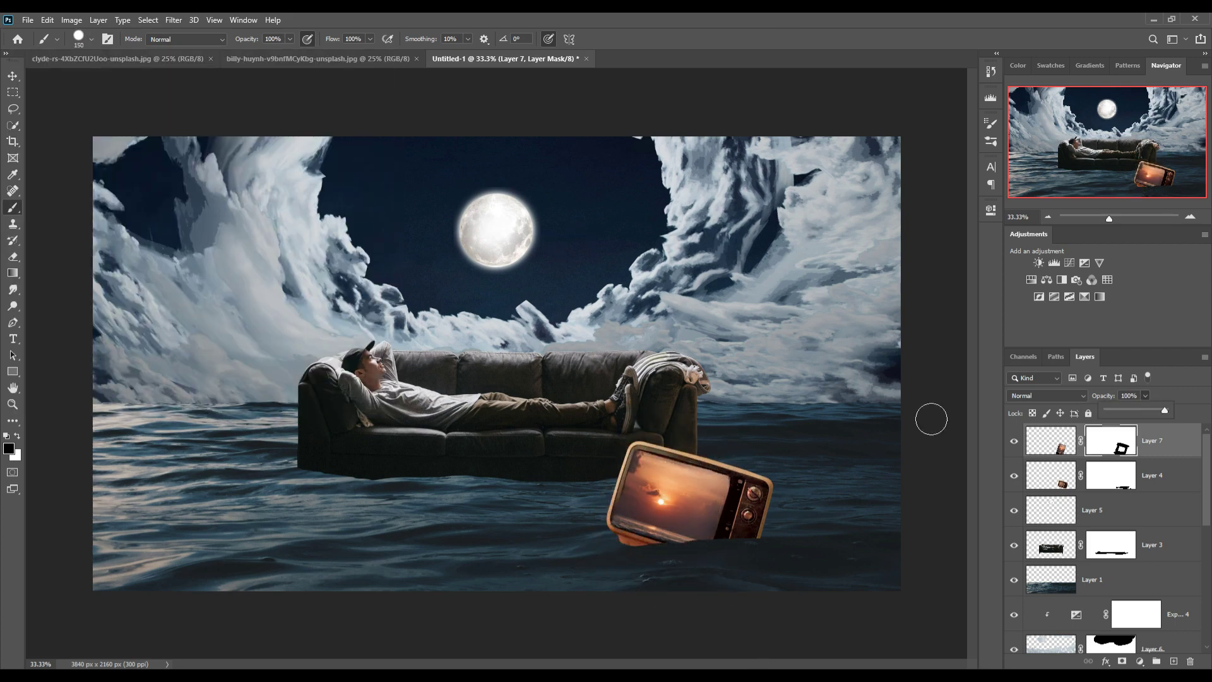
key("v")
key("ctrl+plus")
key("ctrl+plus")
left_click_drag(840, 392, 663, 227)
key("b")
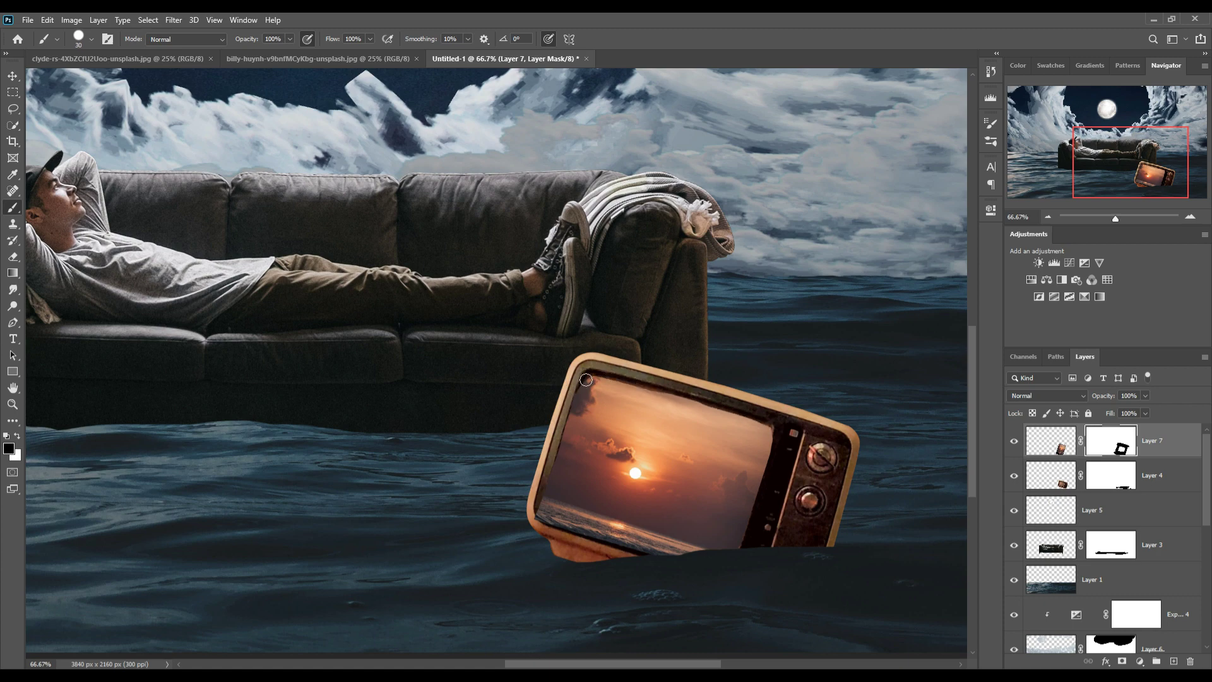
mouse_move(543, 499)
left_mouse_down()
mouse_move(565, 538)
mouse_move(610, 551)
left_mouse_up()
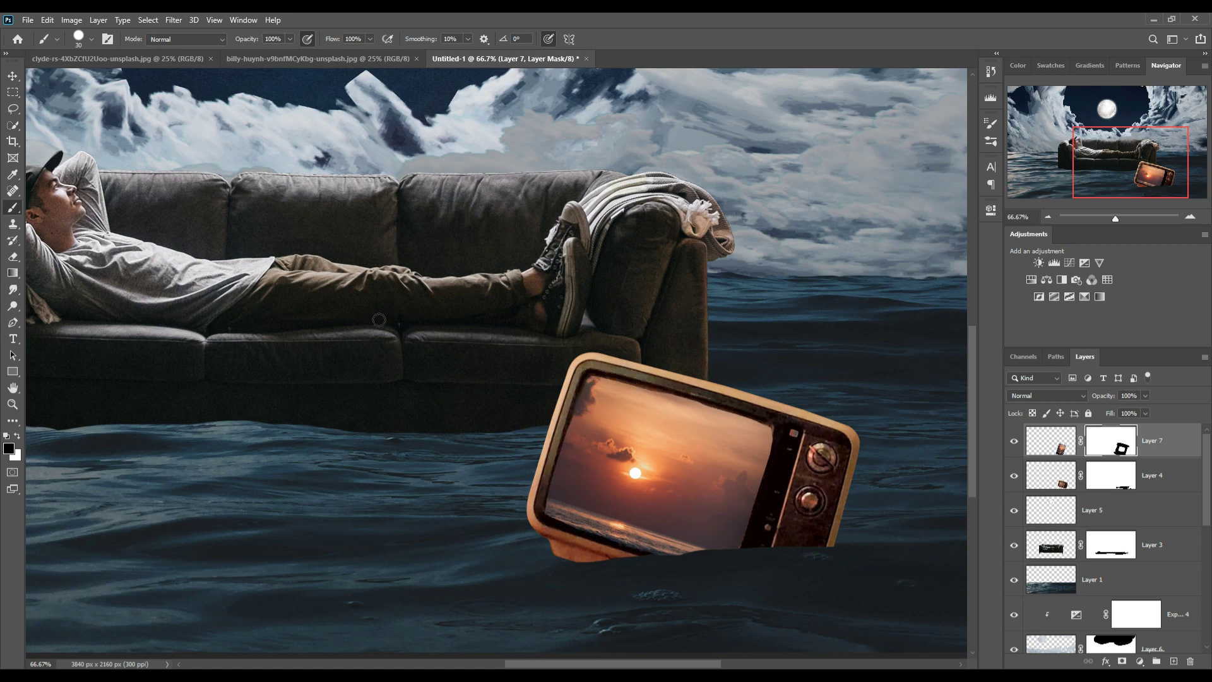
- Zoom out and add a new empty Layer 8 below Layer 5
key("v")
key("ctrl+minus")
key("ctrl+minus")
key("ctrl+minus")
left_click(1092, 510)
left_click(1174, 661, "ctrl")
- Paint a soft white glow around the moon on Layer 8 at 79% opacity
key("b")
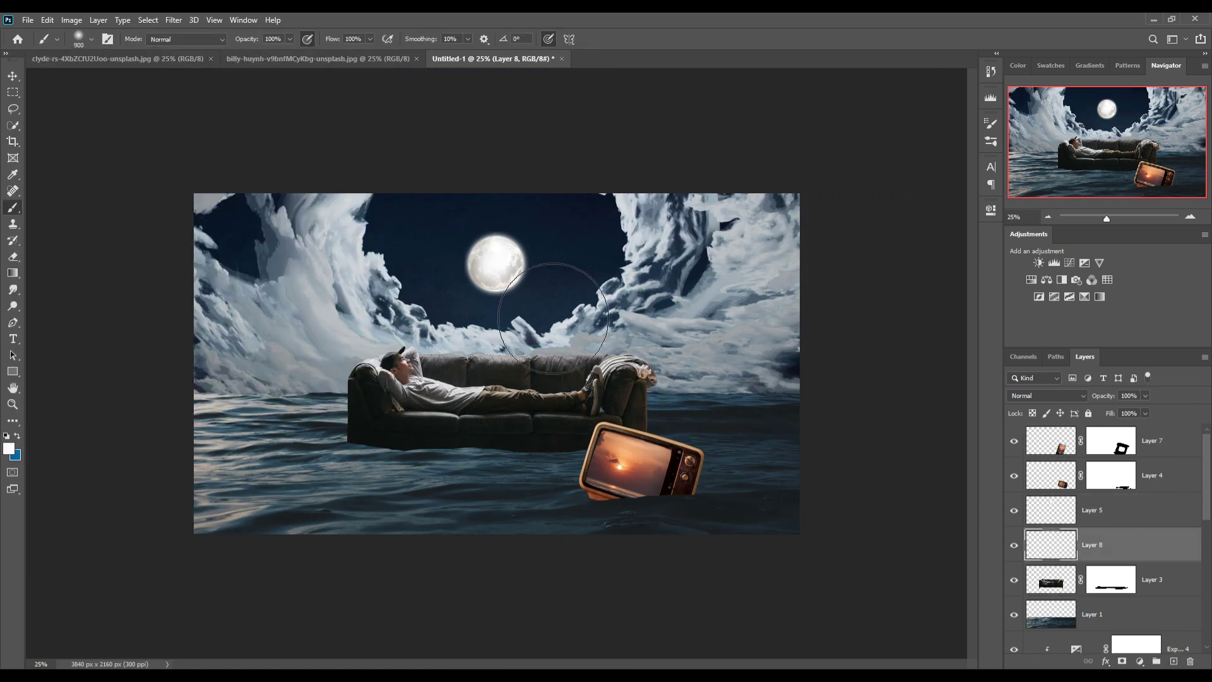
left_click(496, 264)
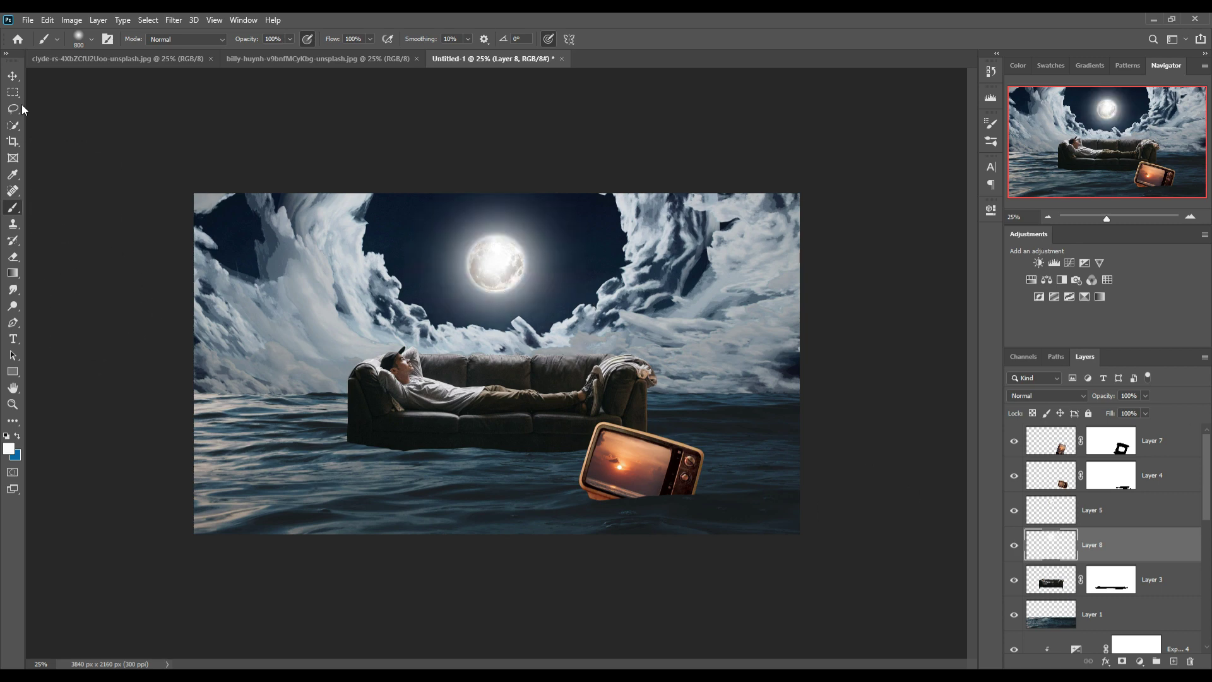
left_click(10, 81)
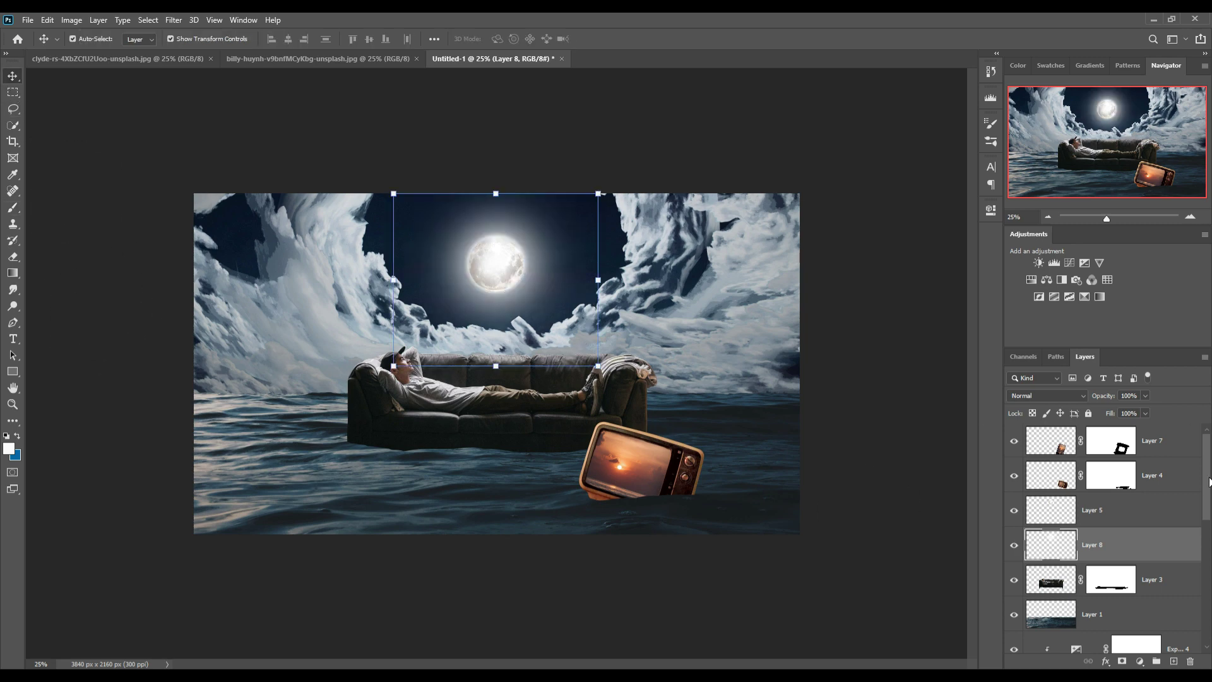
left_click_drag(1139, 412, 1134, 411)
left_click(801, 371)
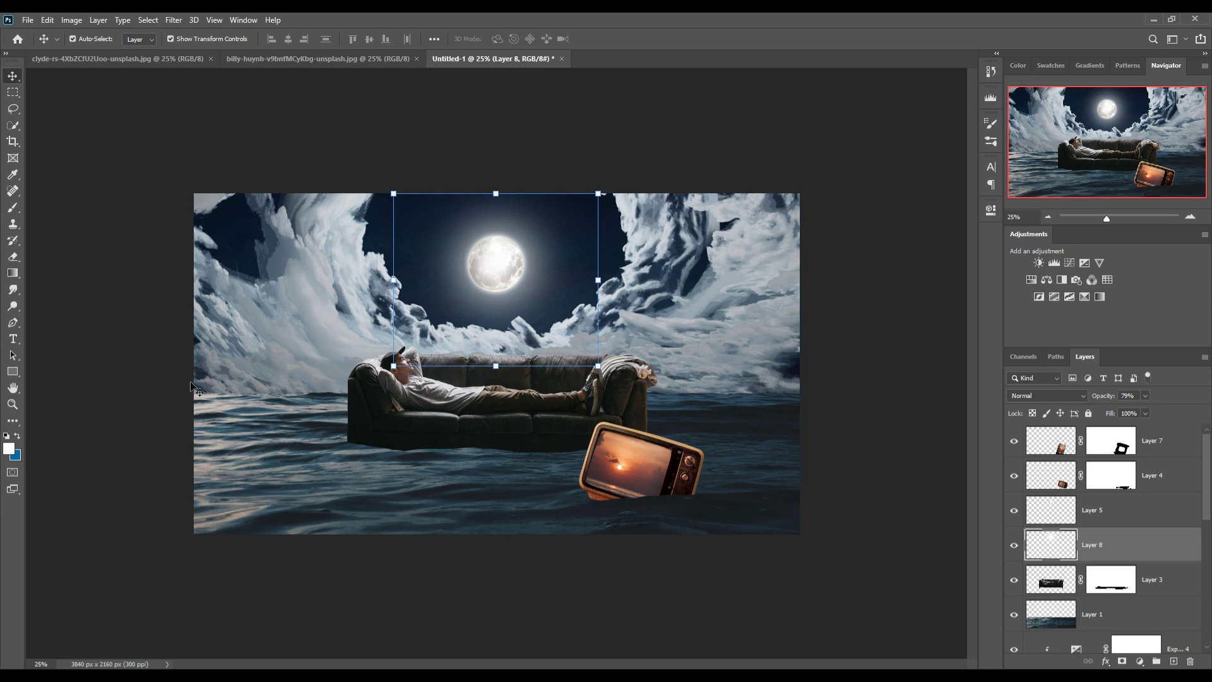
- Set the foreground colour to pure black and select Layer 1, the sea layer
left_click(13, 208)
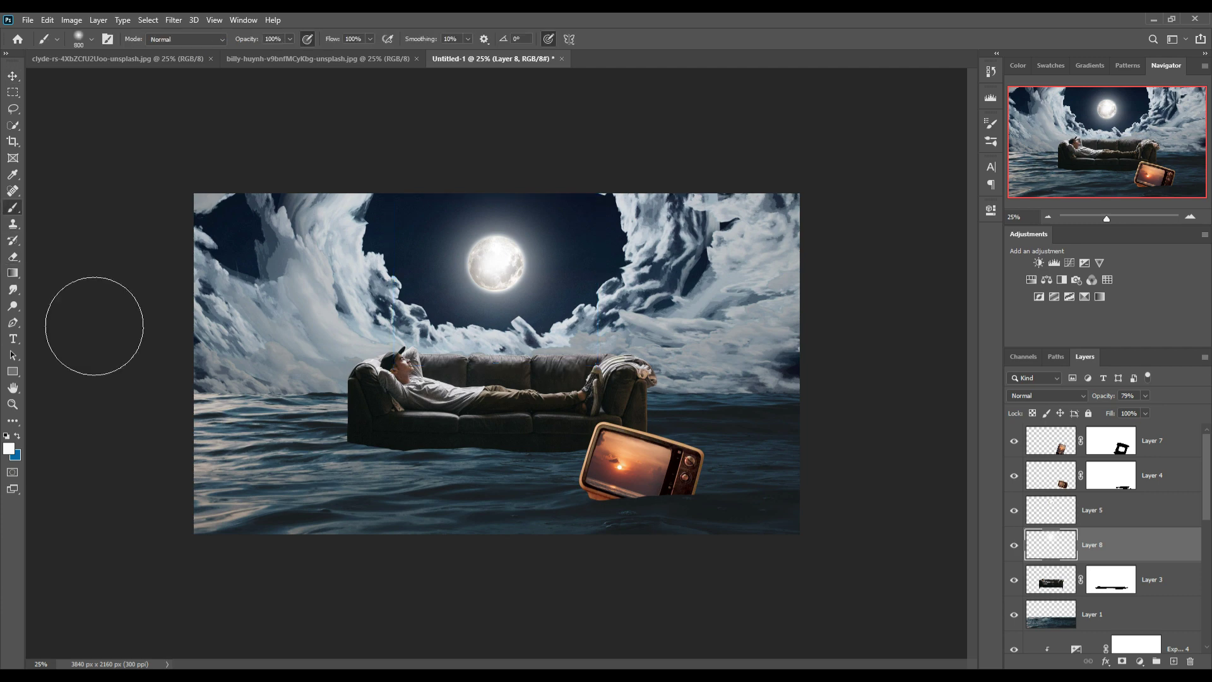
left_click(17, 436)
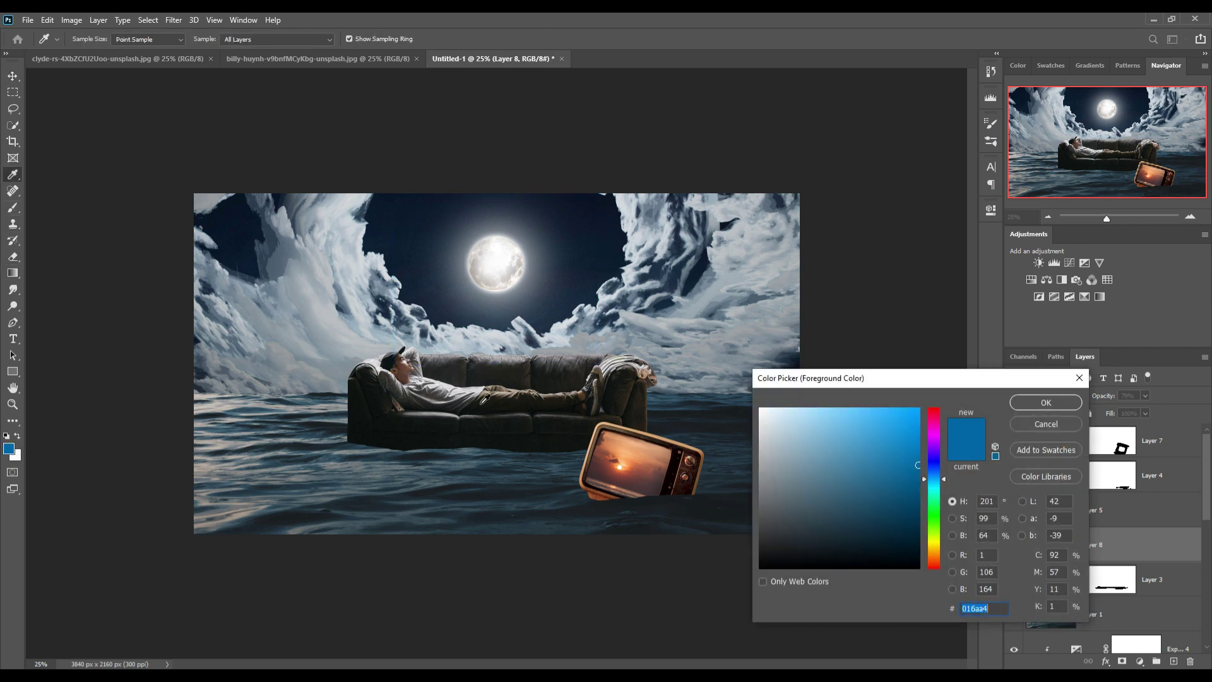
left_click(760, 568)
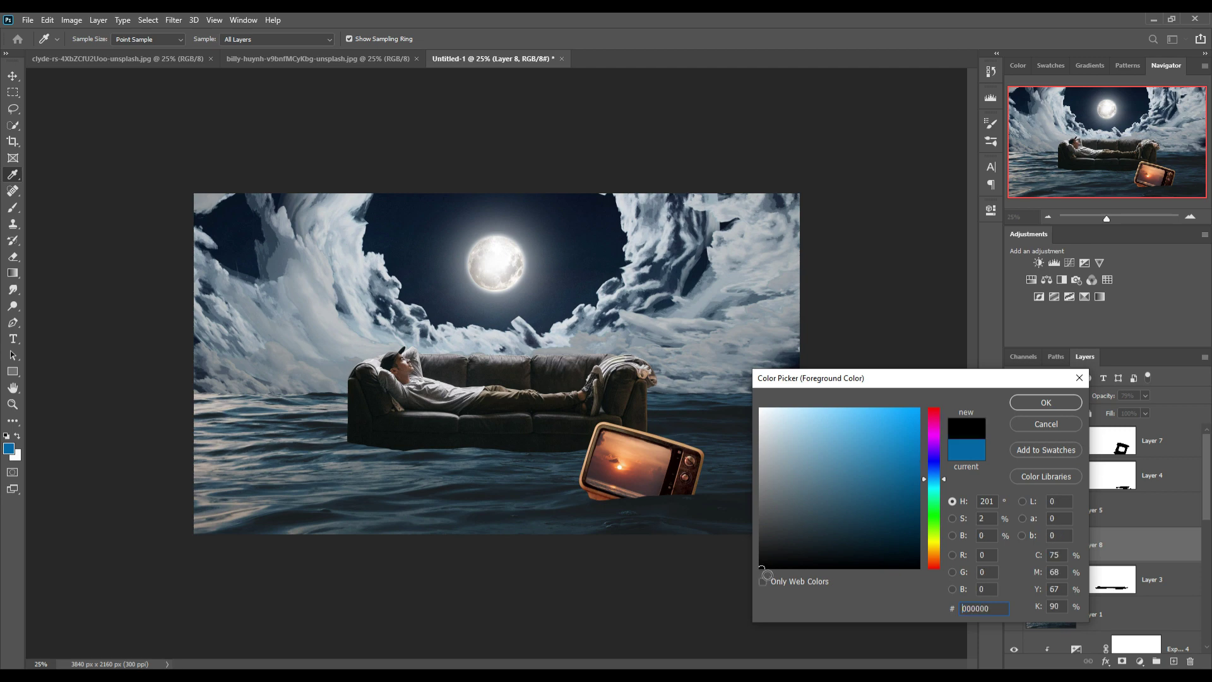
left_click(1028, 408)
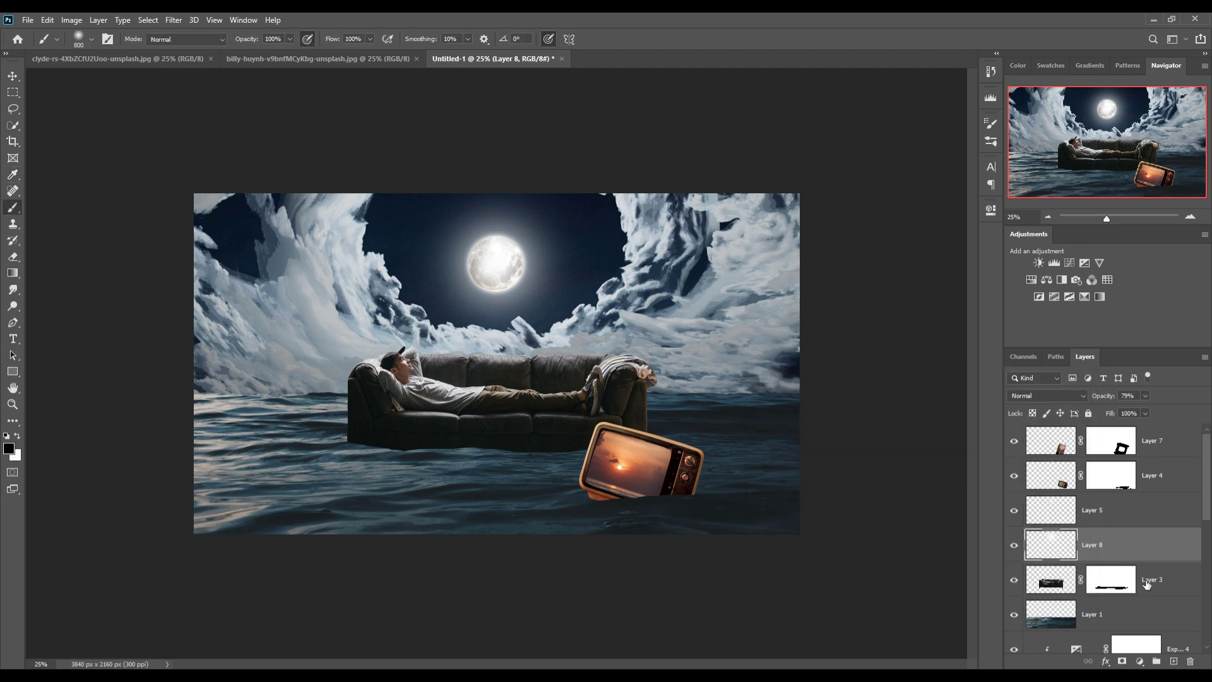
left_click(1133, 614)
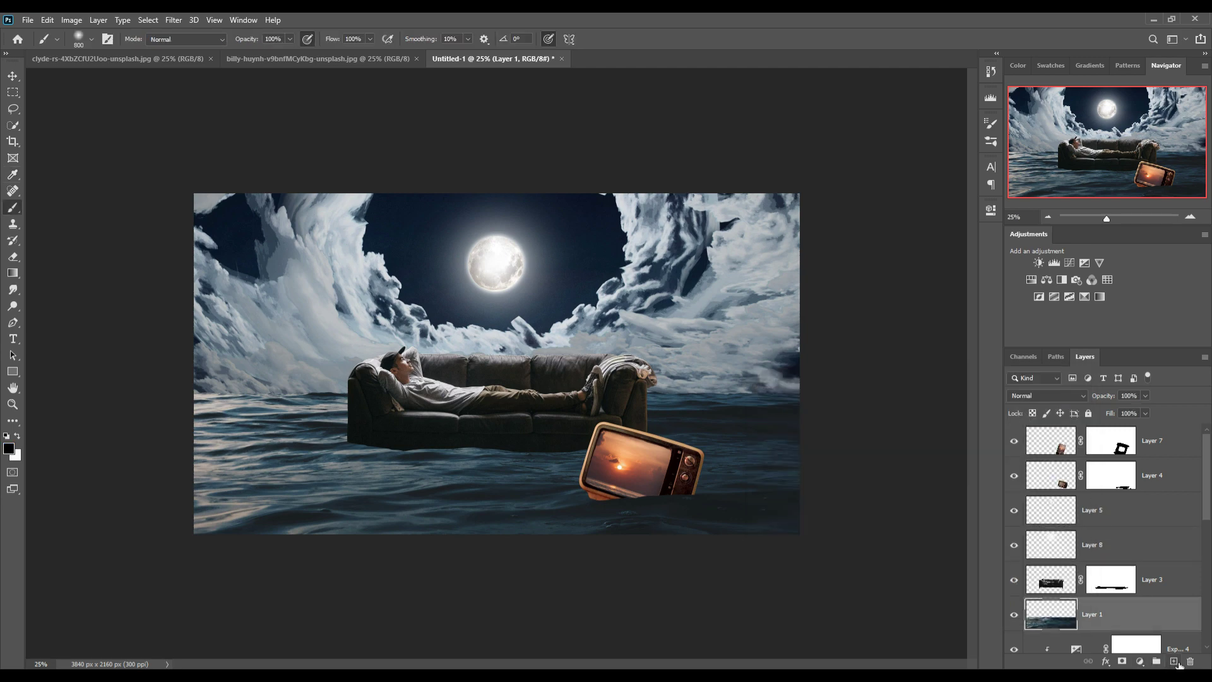
- Add Layer 9 above Layer 1 and paint a faint shadow under the sofa
left_click(1174, 662)
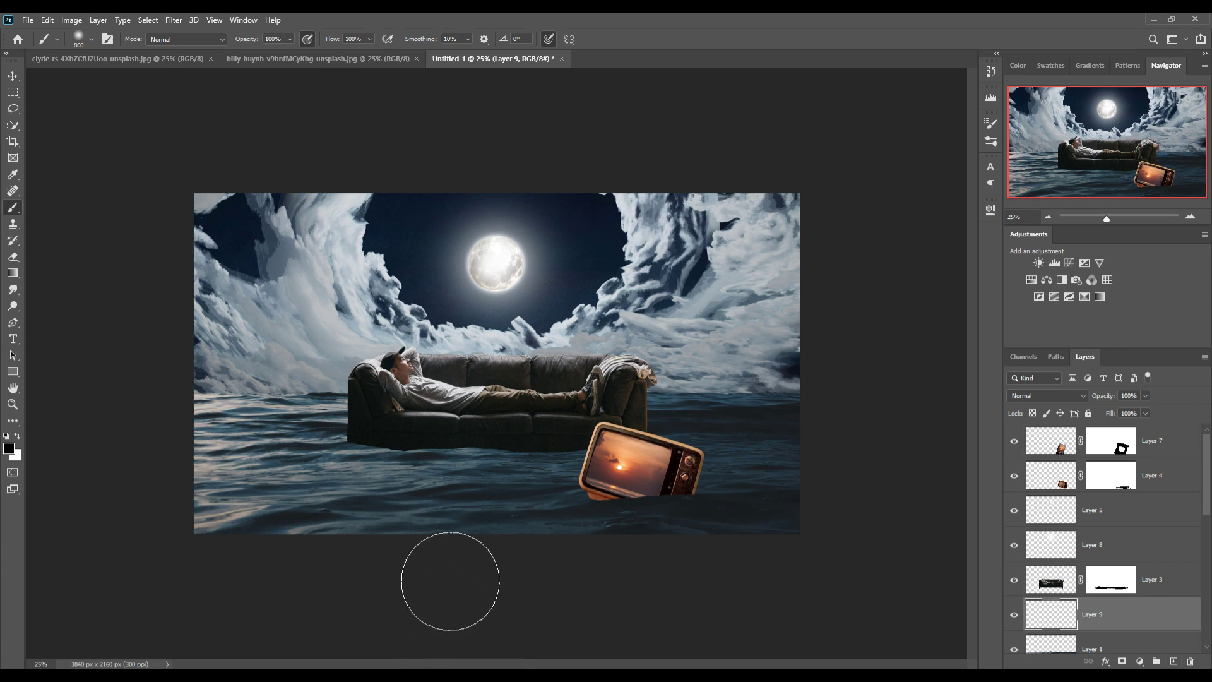
key("bracketleft")
key("bracketleft")
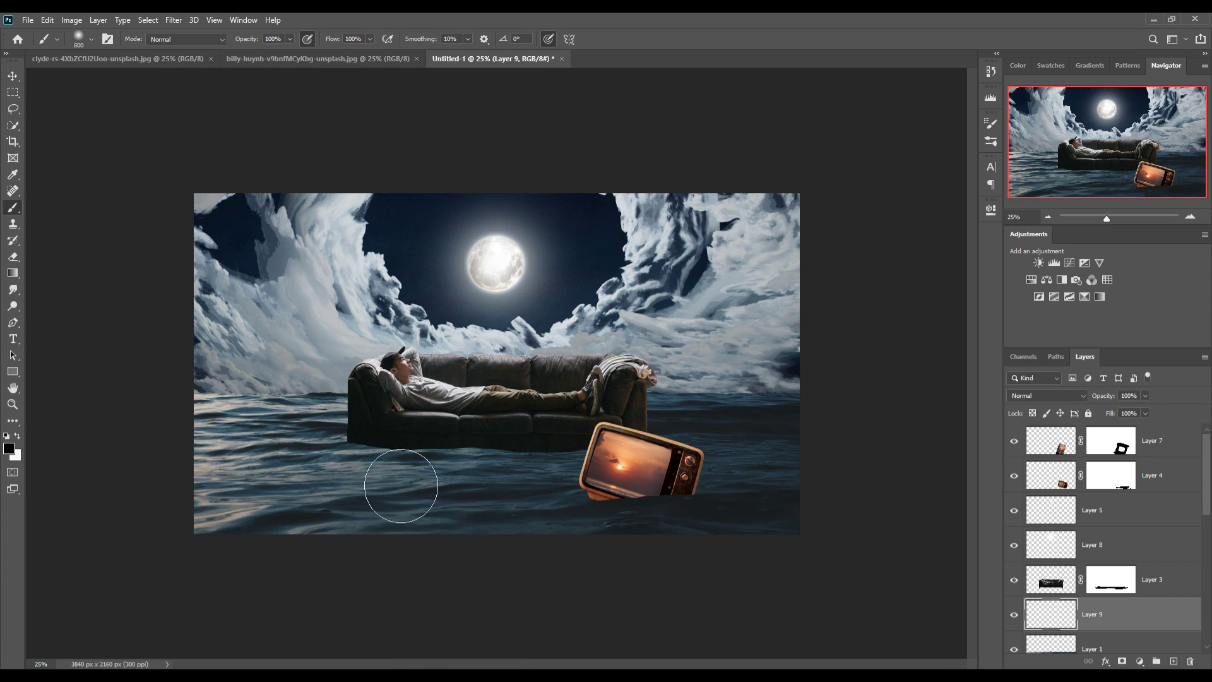
key("bracketleft")
key("bracketleft")
key("bracketleft")
key("bracketleft")
key("bracketleft")
key("bracketleft")
key("bracketleft")
key("bracketright")
key("bracketright")
mouse_move(377, 455)
left_mouse_down()
mouse_move(515, 458)
mouse_move(400, 456)
left_mouse_up()
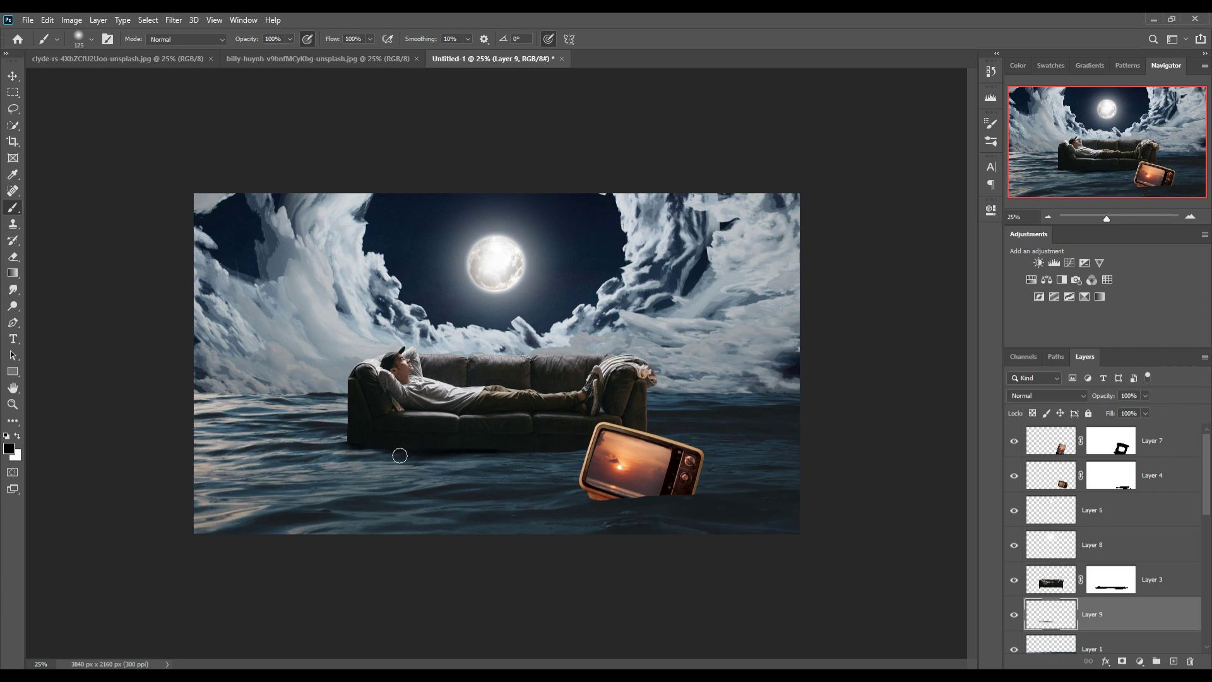
- Switch the brush to the Soft Round Pressure Opacity and Flow preset
left_click(85, 46)
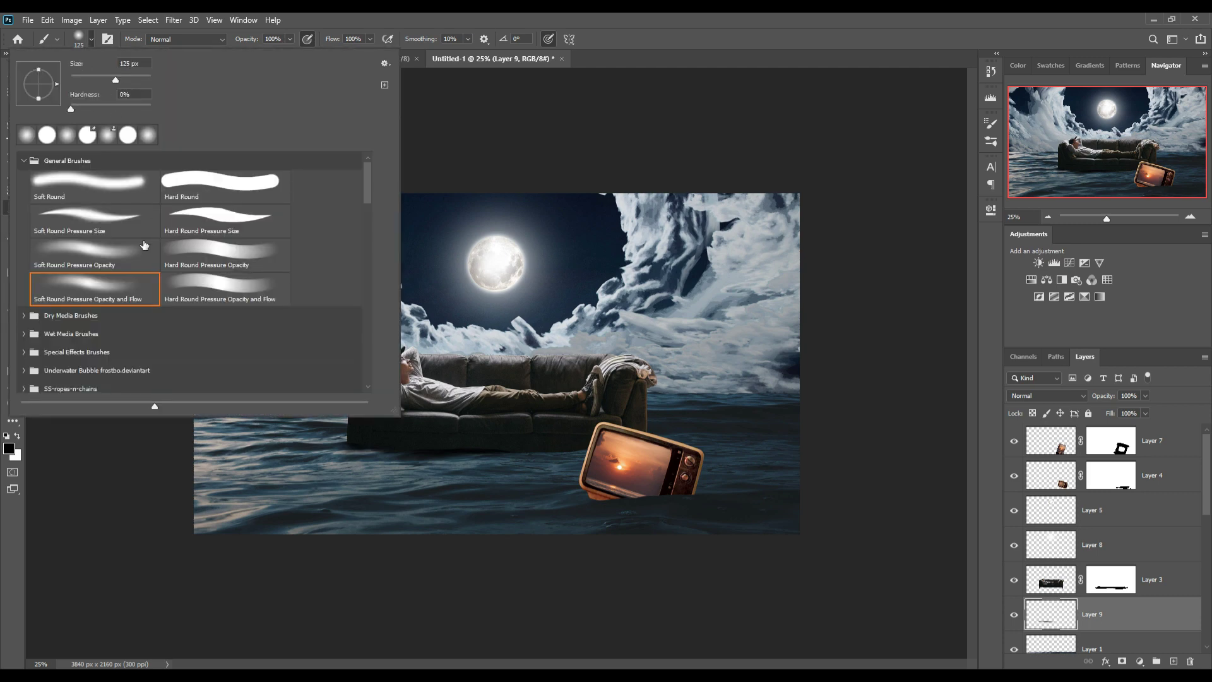
left_click(101, 255)
key("Return")
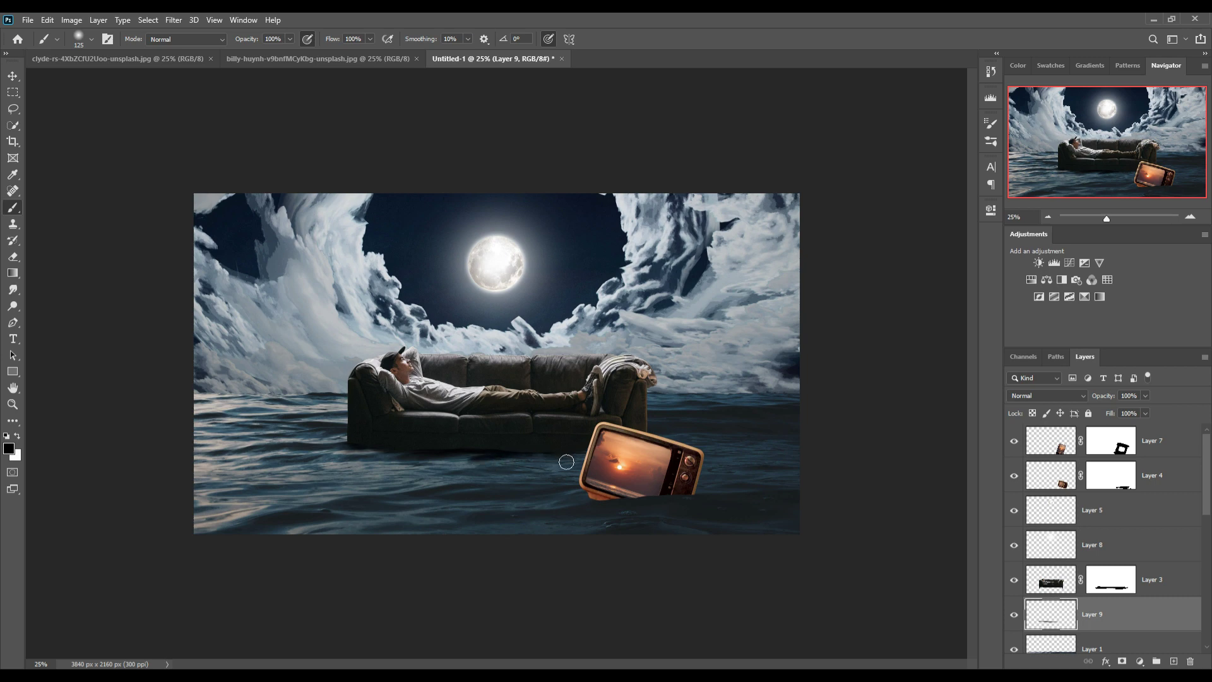
left_click(91, 39)
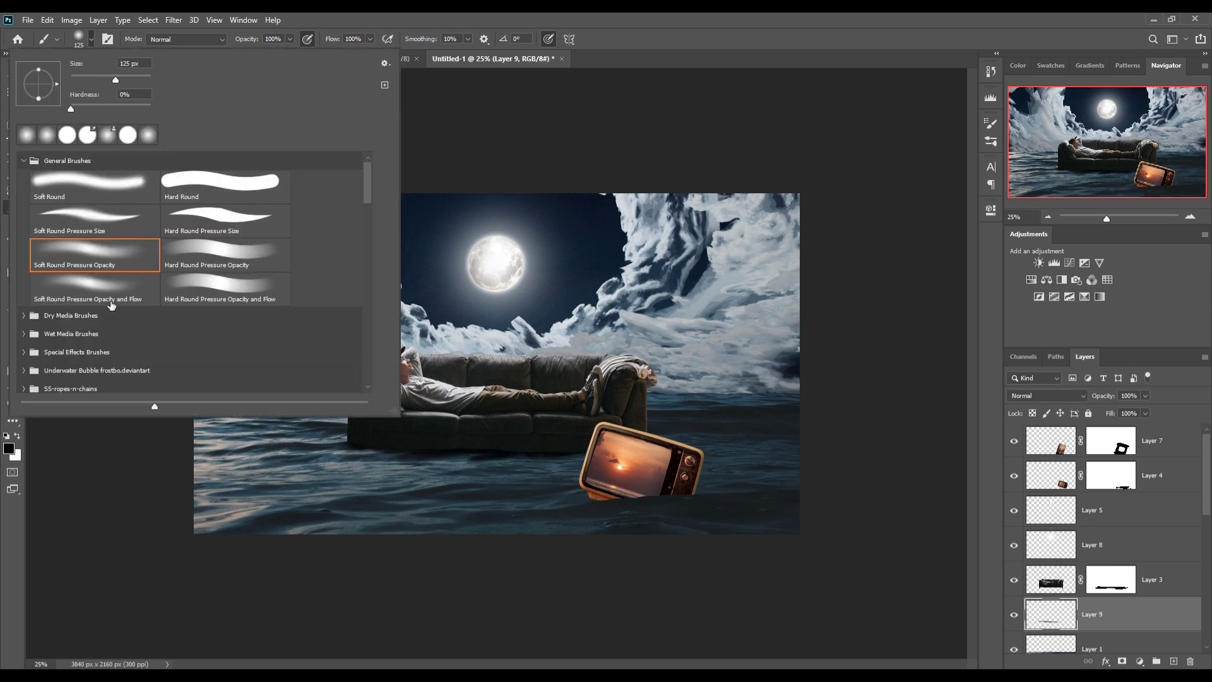
left_click(103, 292)
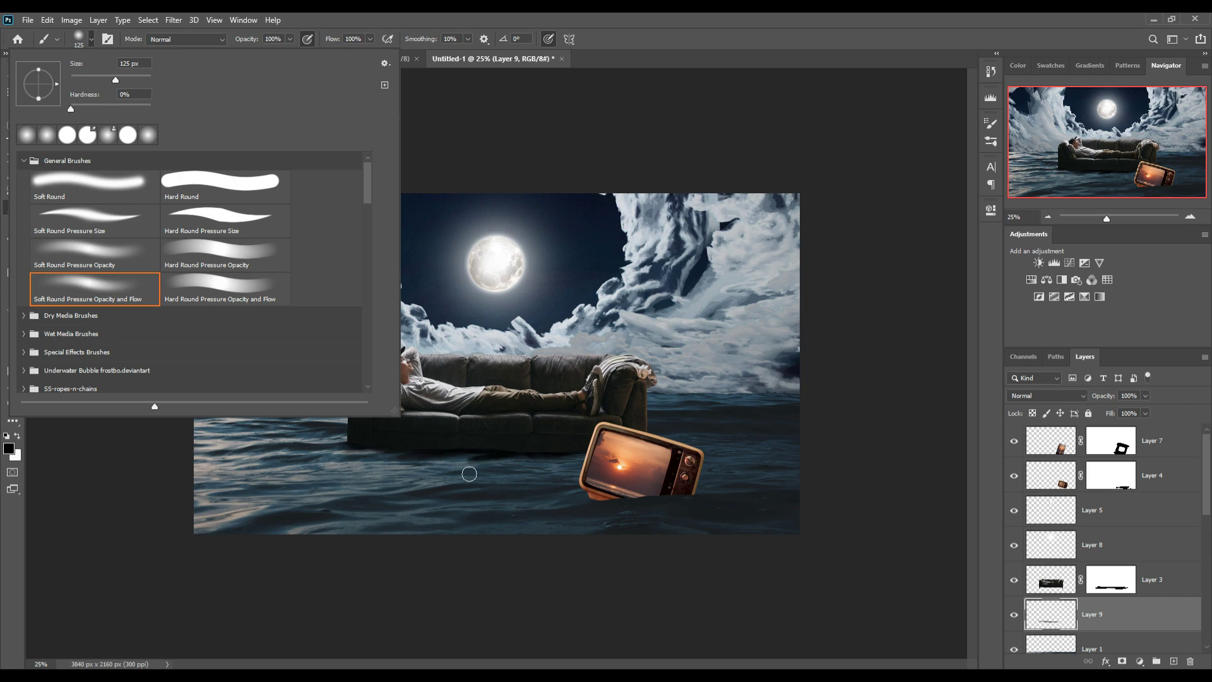
key("Return")
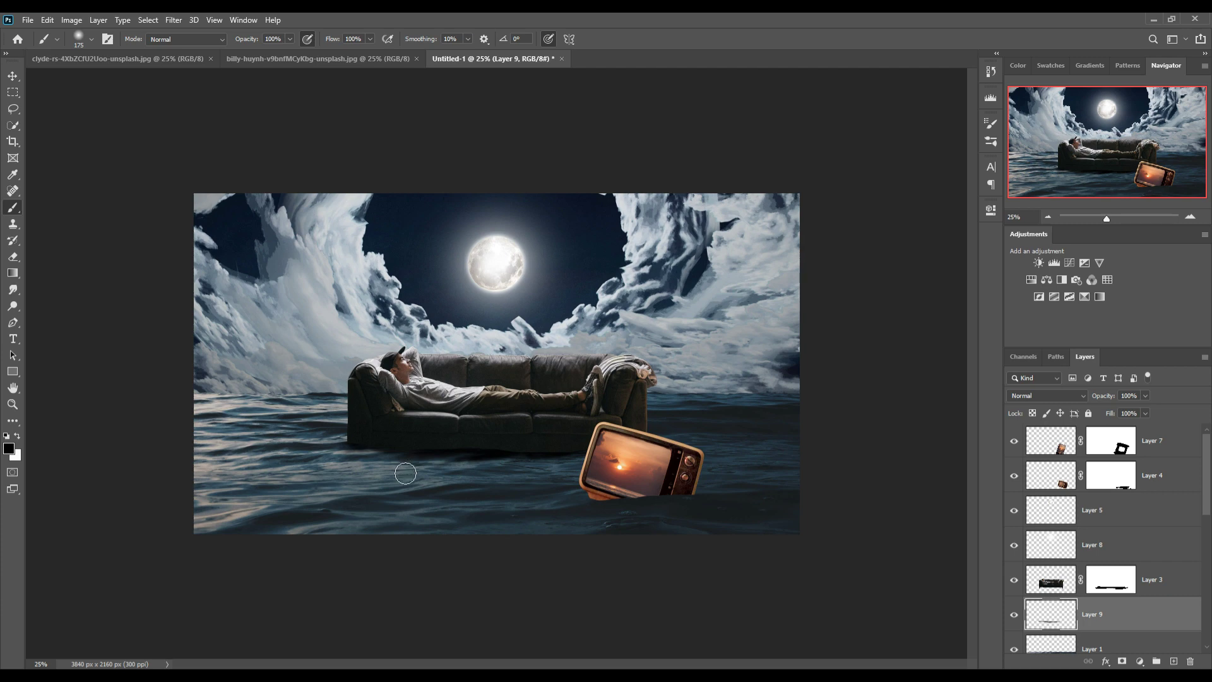
- Paint a dark shadow under the sofa's left end with a 175 px Soft Round brush
key("bracketright")
key("bracketright")
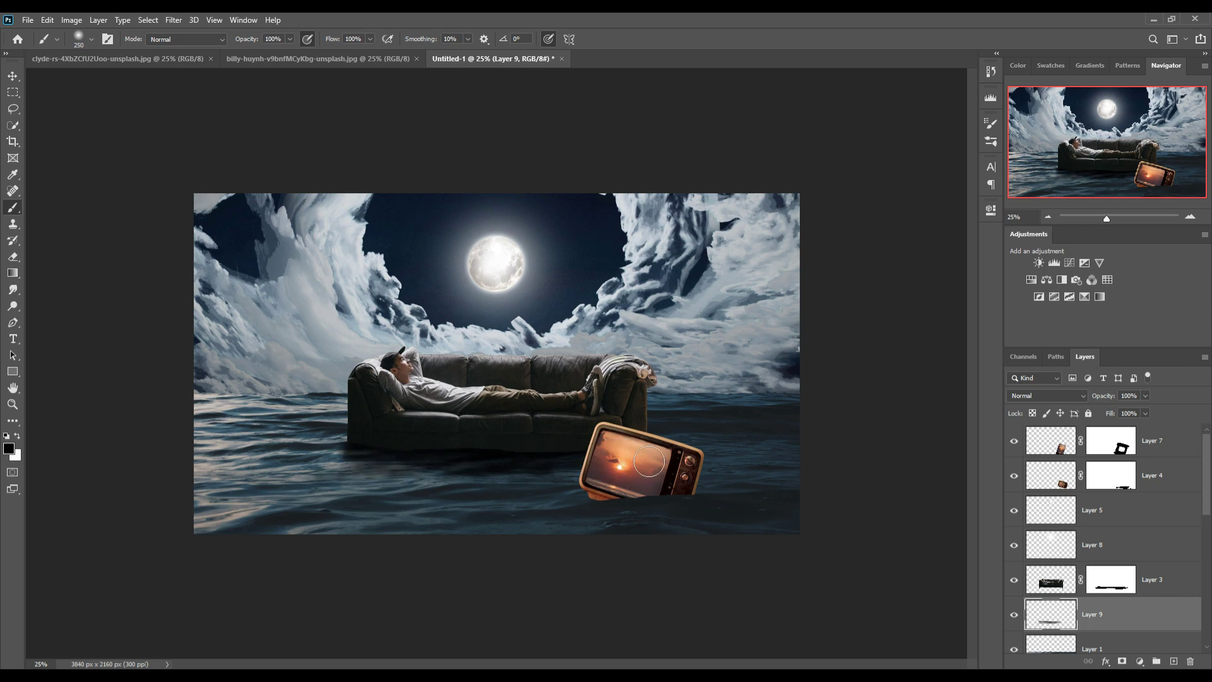
key("bracketleft")
key("bracketleft")
key("bracketleft")
key("bracketright")
right_click(354, 459)
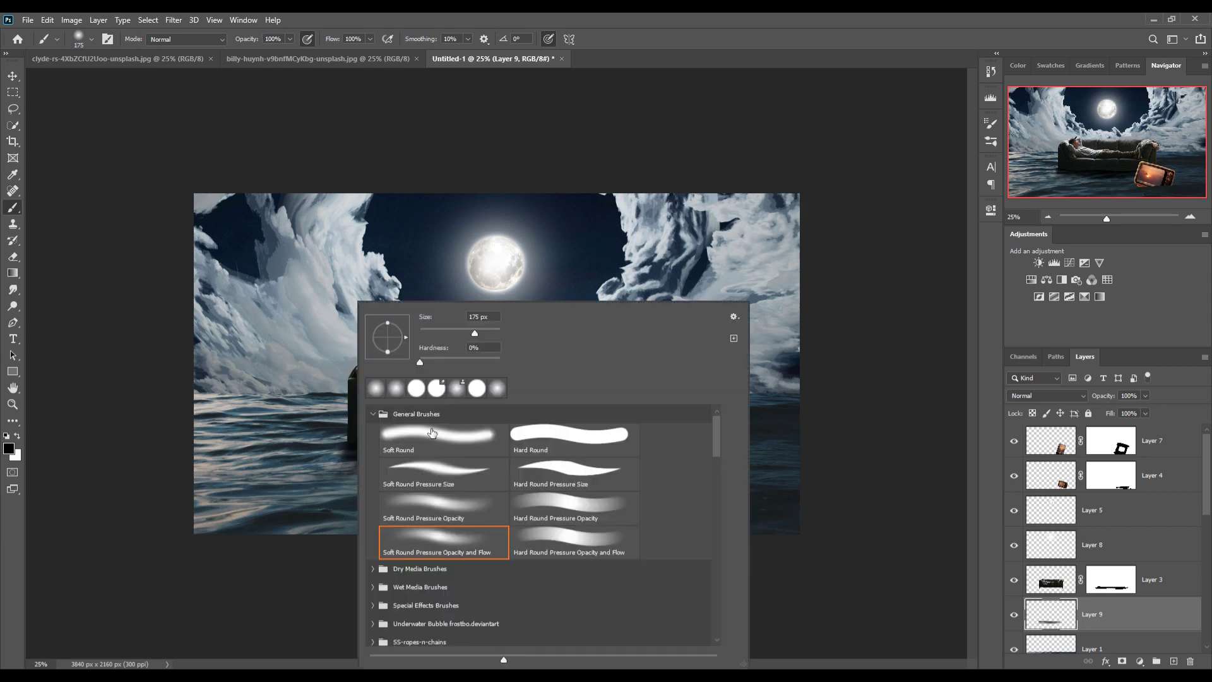
left_click(432, 434)
left_click(411, 176)
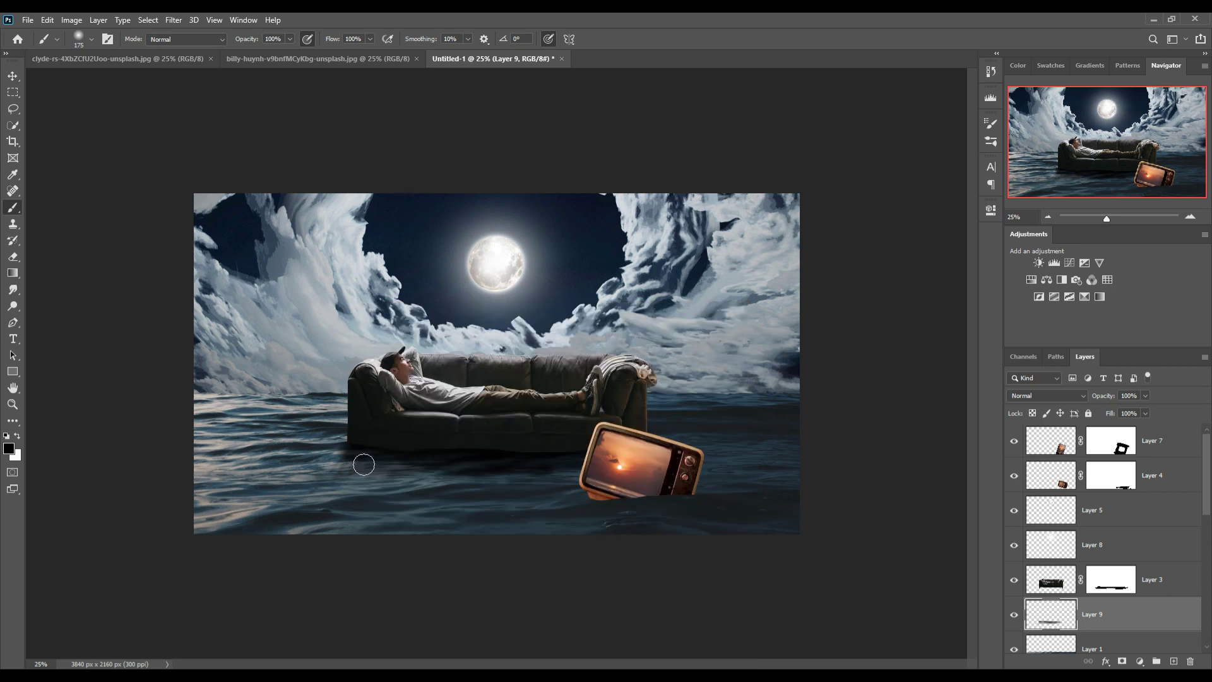
left_click_drag(364, 464, 334, 480)
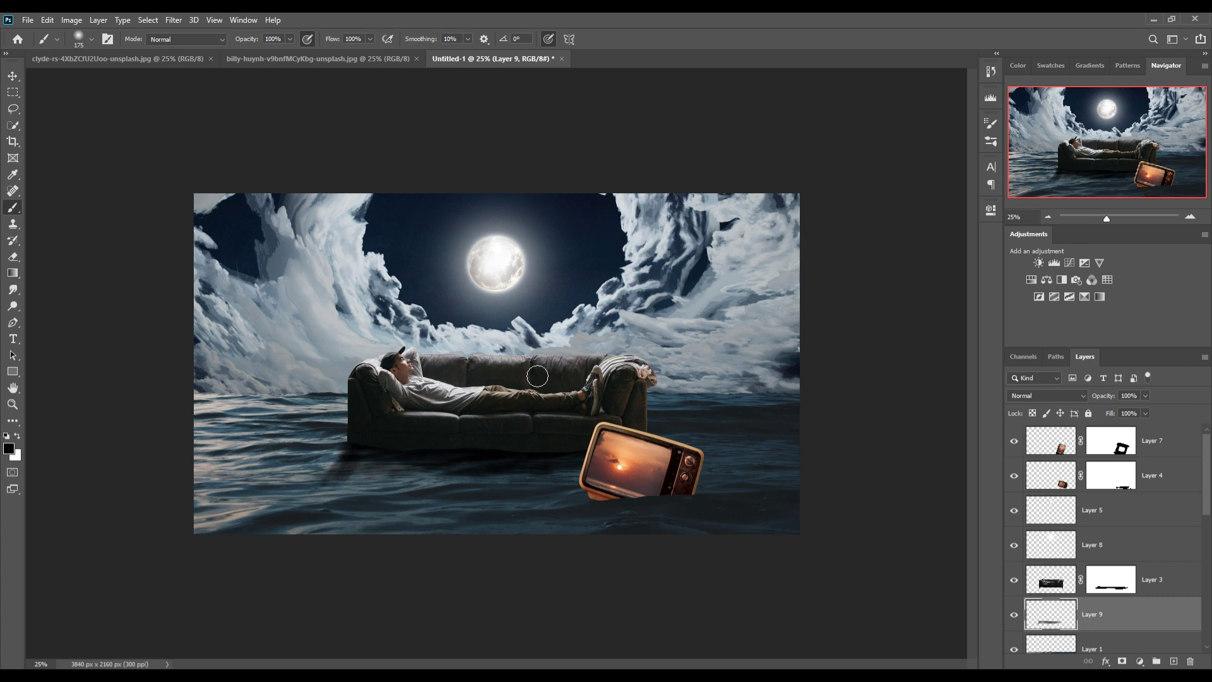
- Set a 400 px Soft Round Pressure Opacity and Flow brush, then select Layer 3
key("bracketright")
left_click(88, 42)
left_click(111, 294)
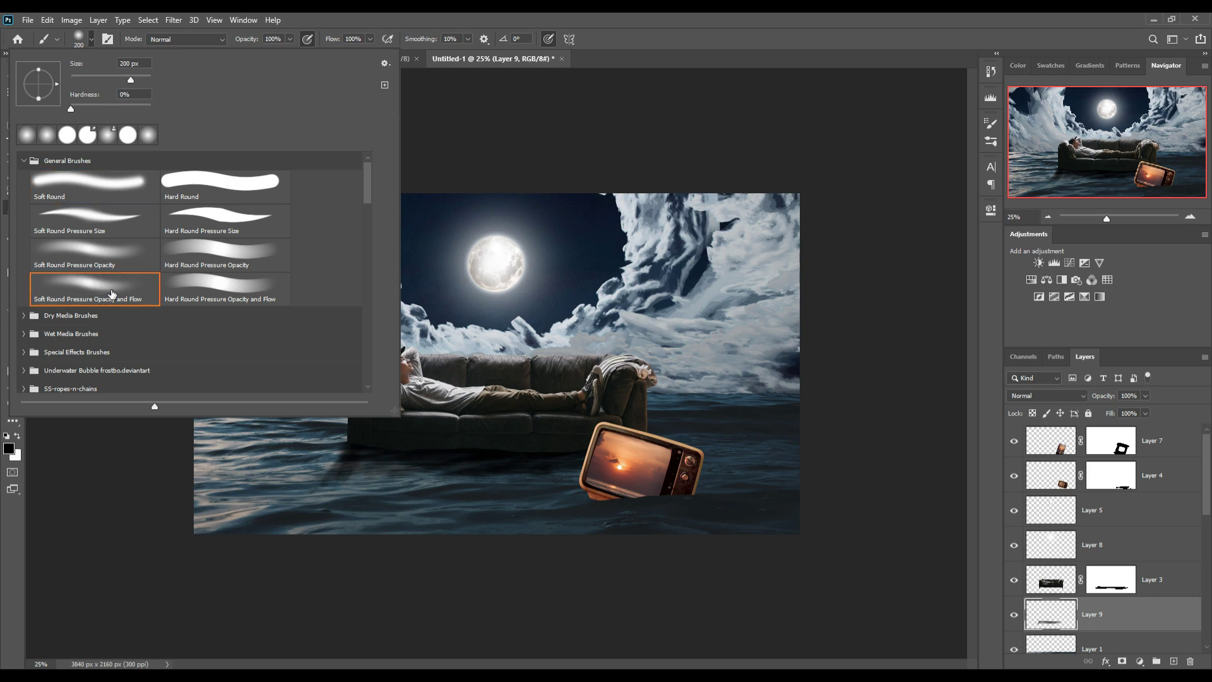
left_click(473, 29)
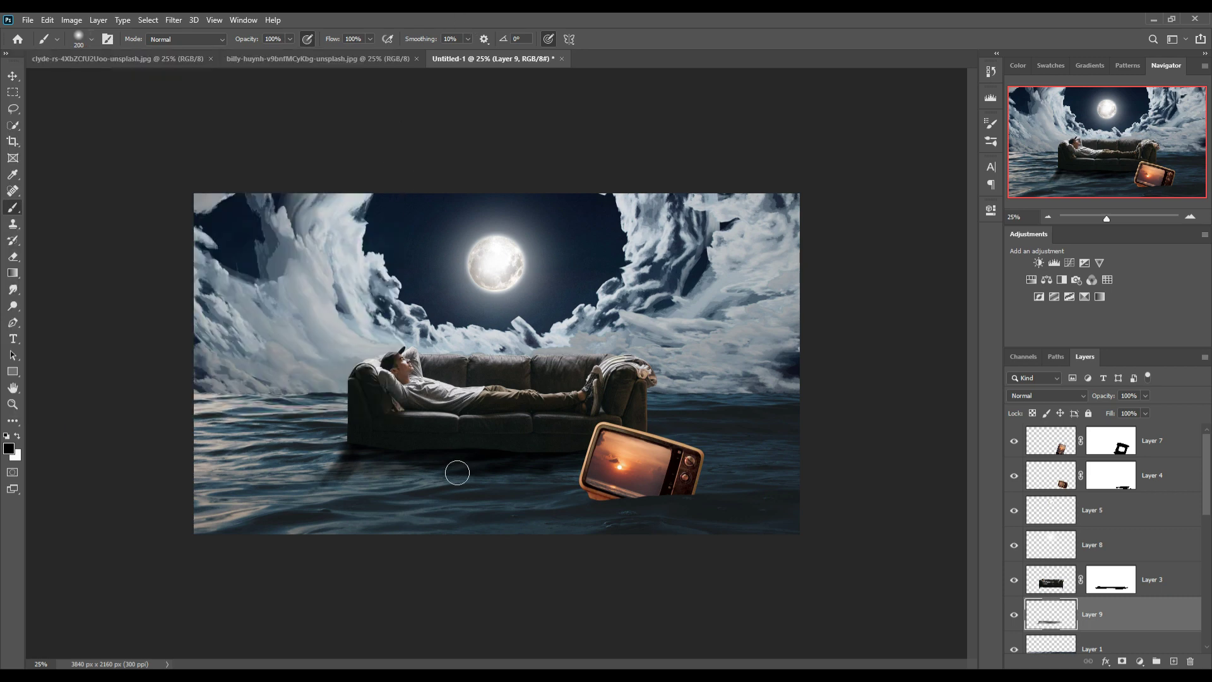
key("bracketright")
key("bracketright")
key("bracketright")
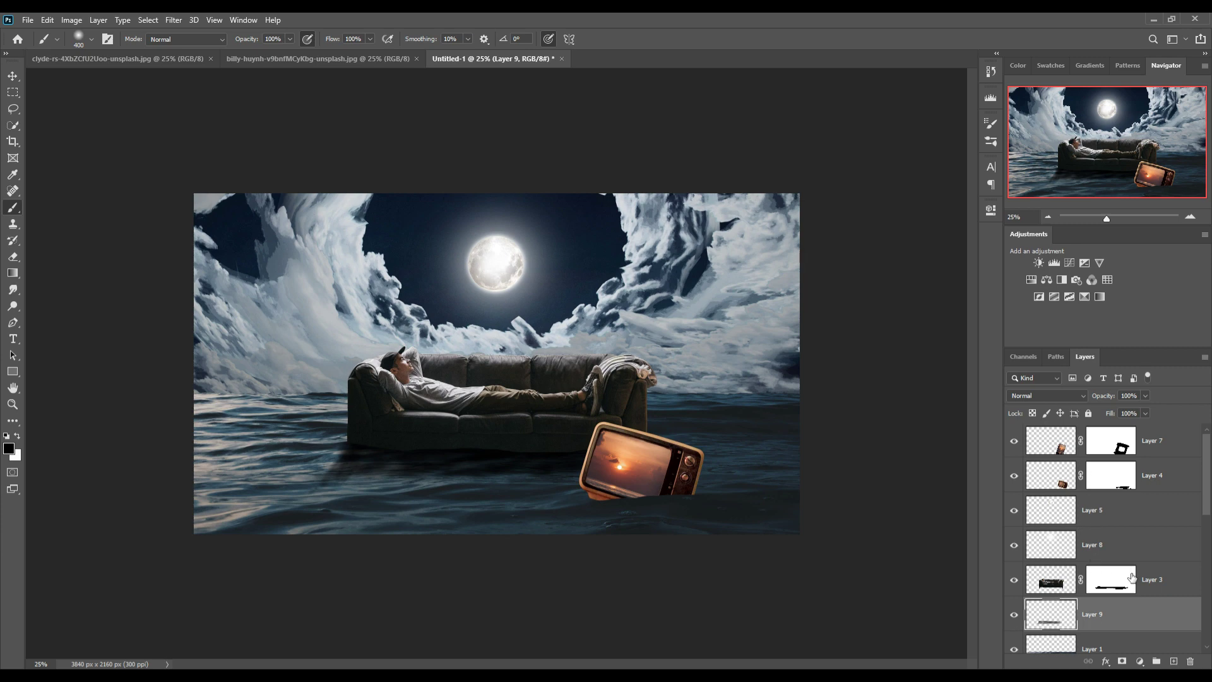
left_click(1132, 577)
- Add a new Layer 10 clipped to the sofa's Layer 3
left_click(1175, 661)
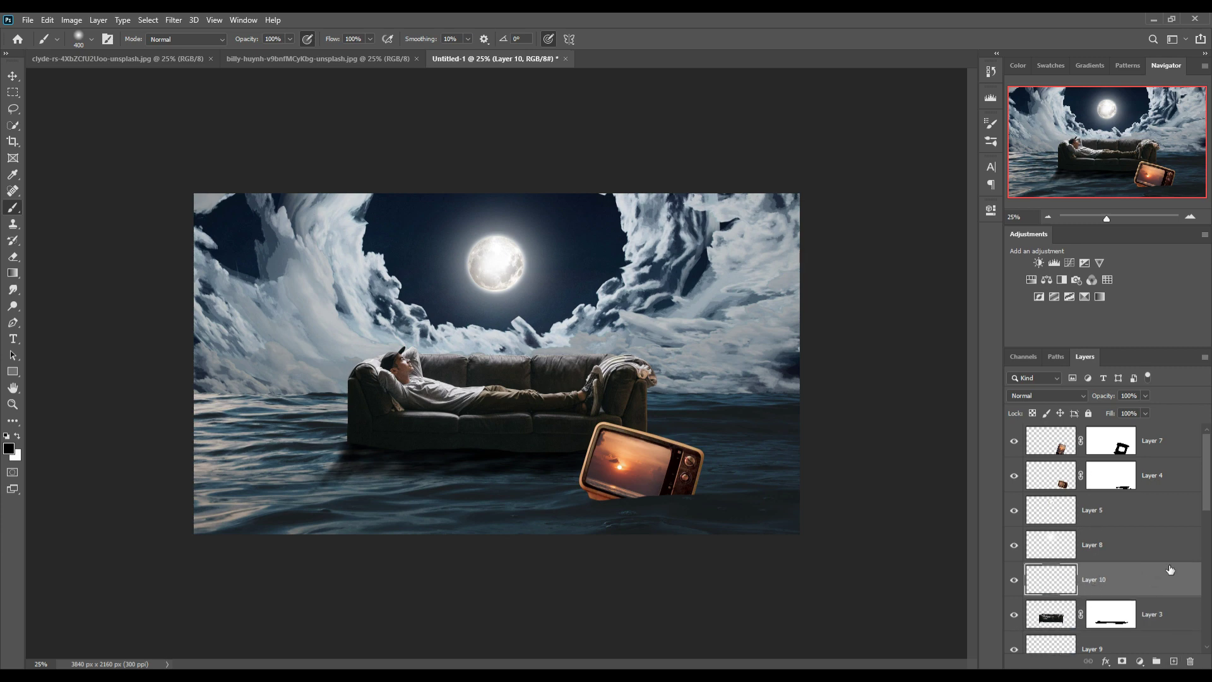
right_click(1137, 581)
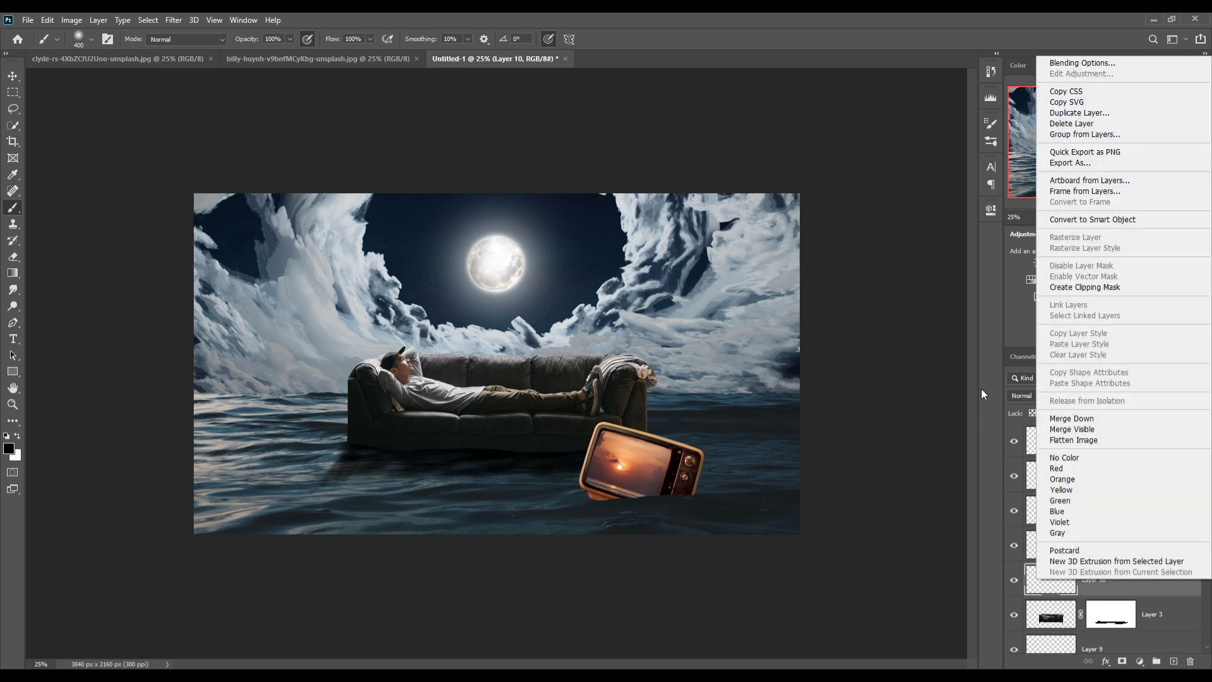
left_click(1059, 287)
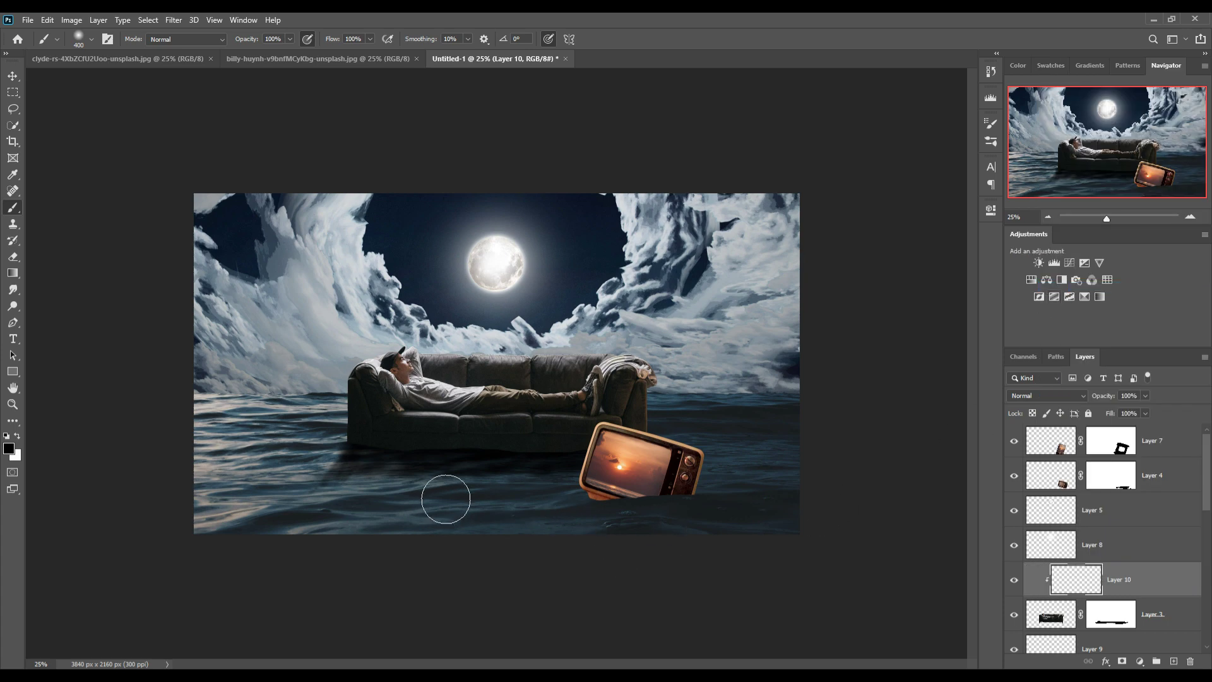
- Darken the sofa's bottom edge with a 200 px brush, then make the TV's Layer 4 active
key("bracketleft")
key("bracketleft")
left_click_drag(367, 460, 472, 461)
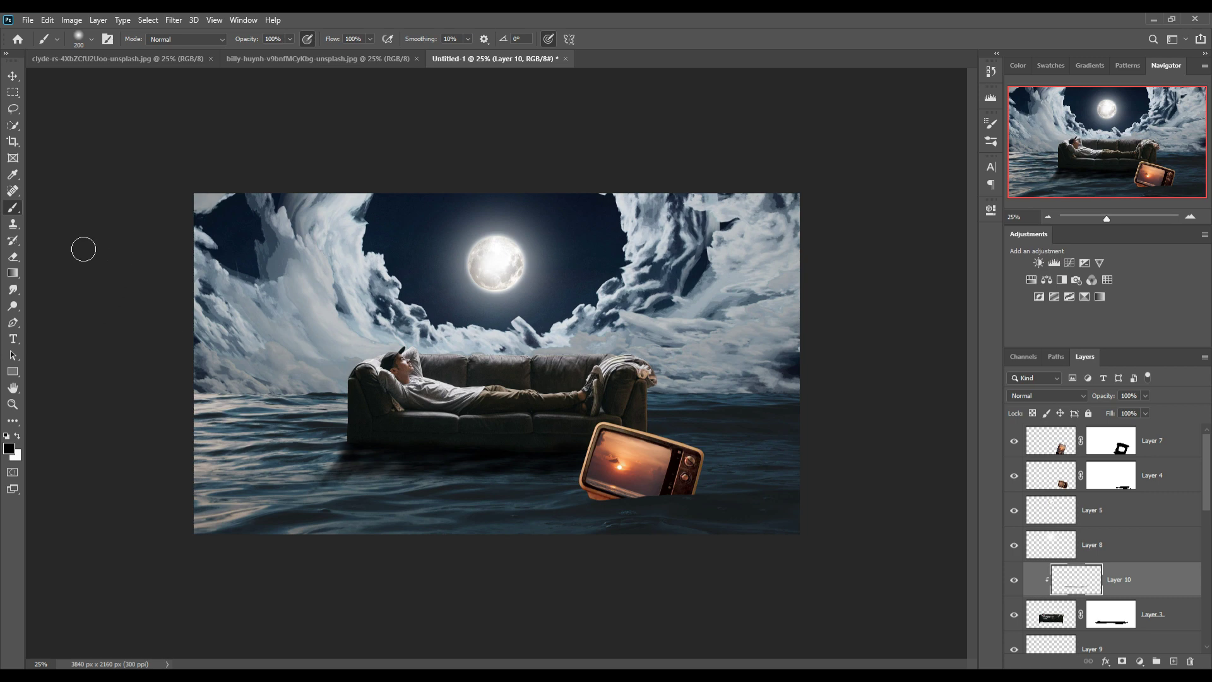
double_click(1193, 483)
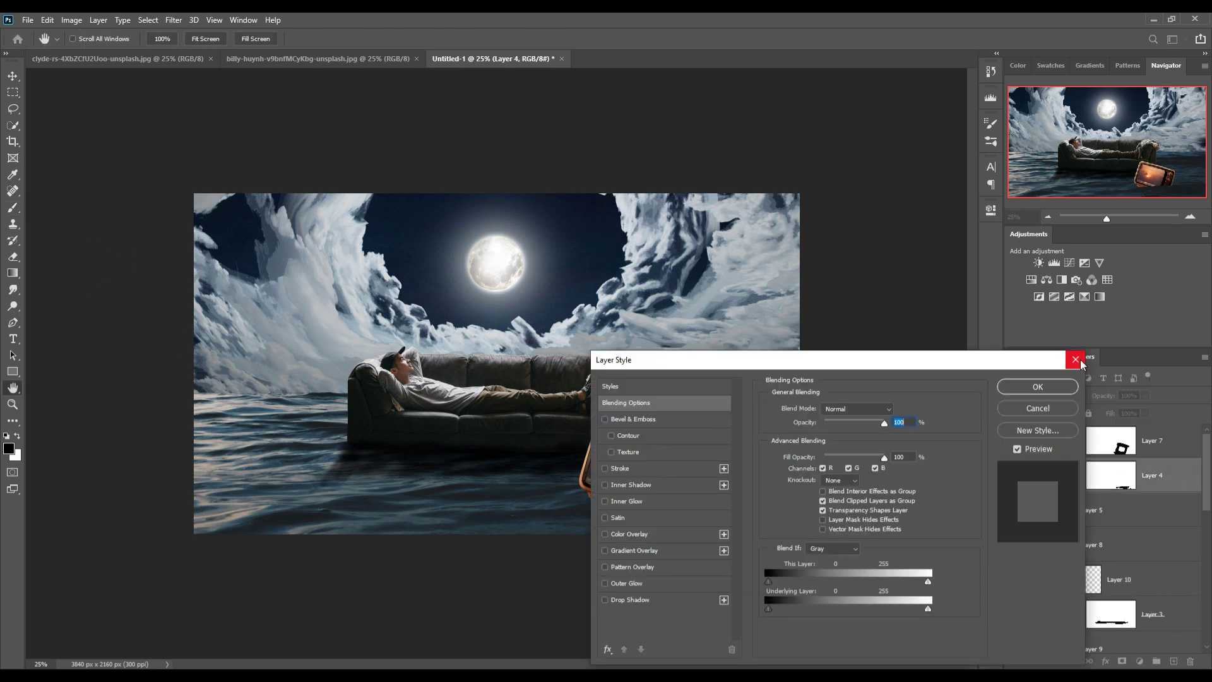
left_click(1073, 359)
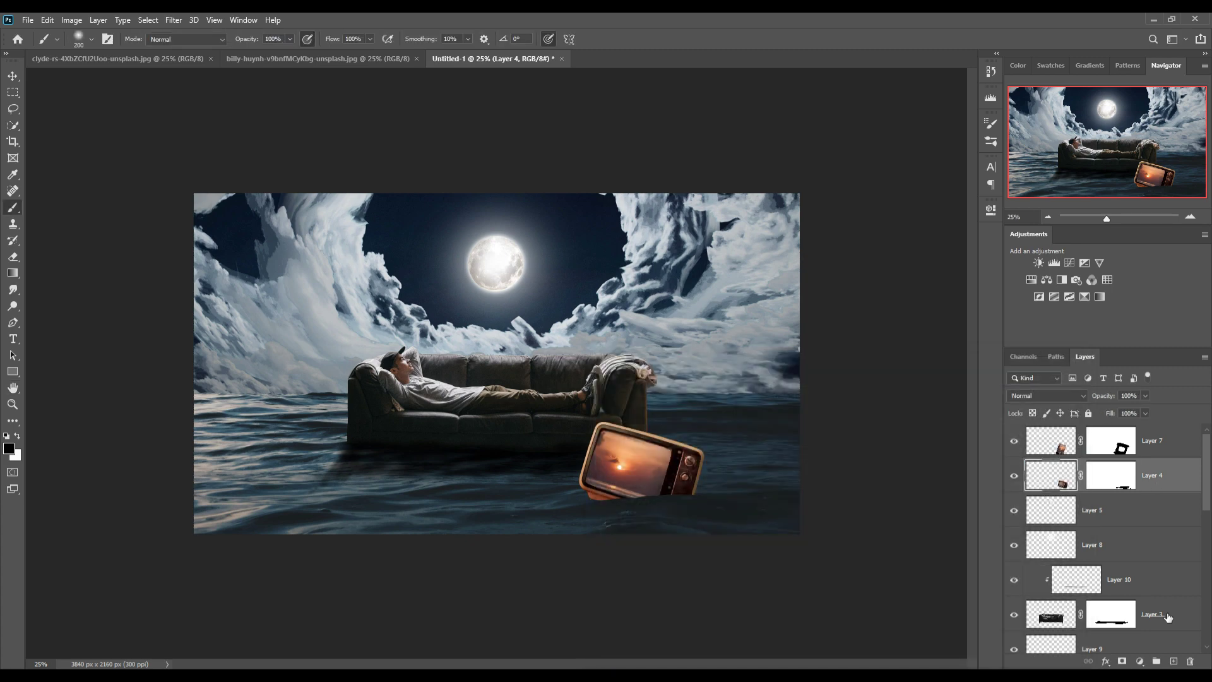
- Add a new layer and sample orange from the TV's sunset screen as foreground colour
left_click(1173, 661)
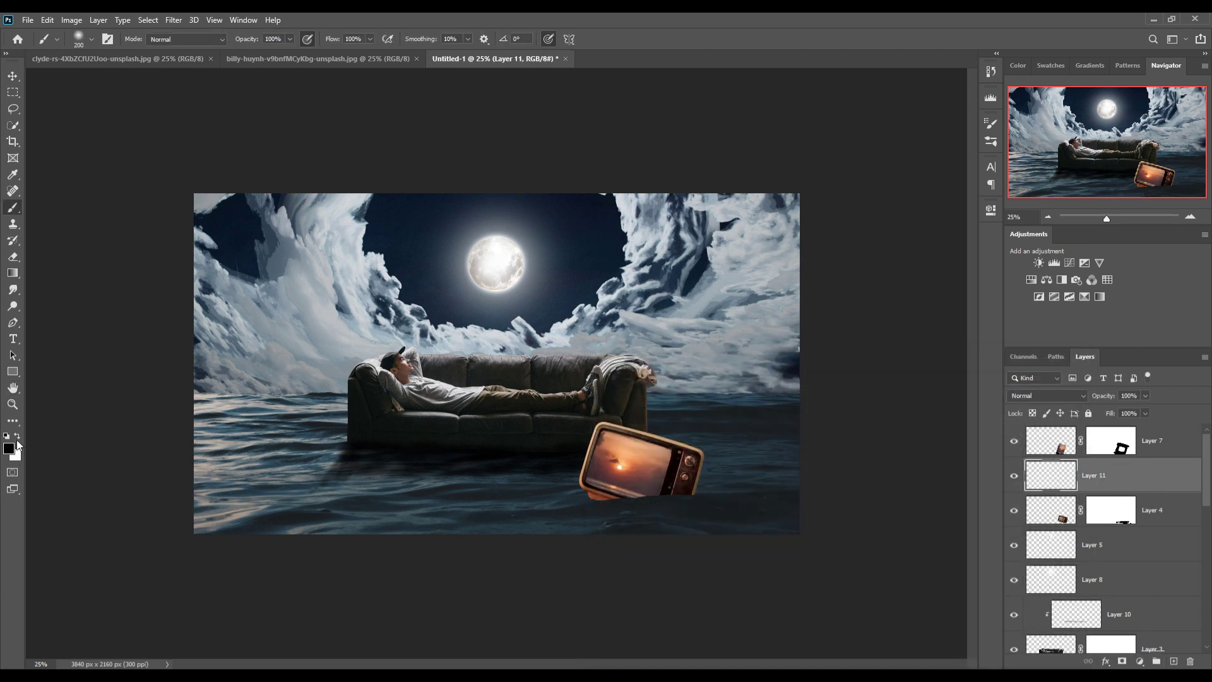
left_click(9, 449)
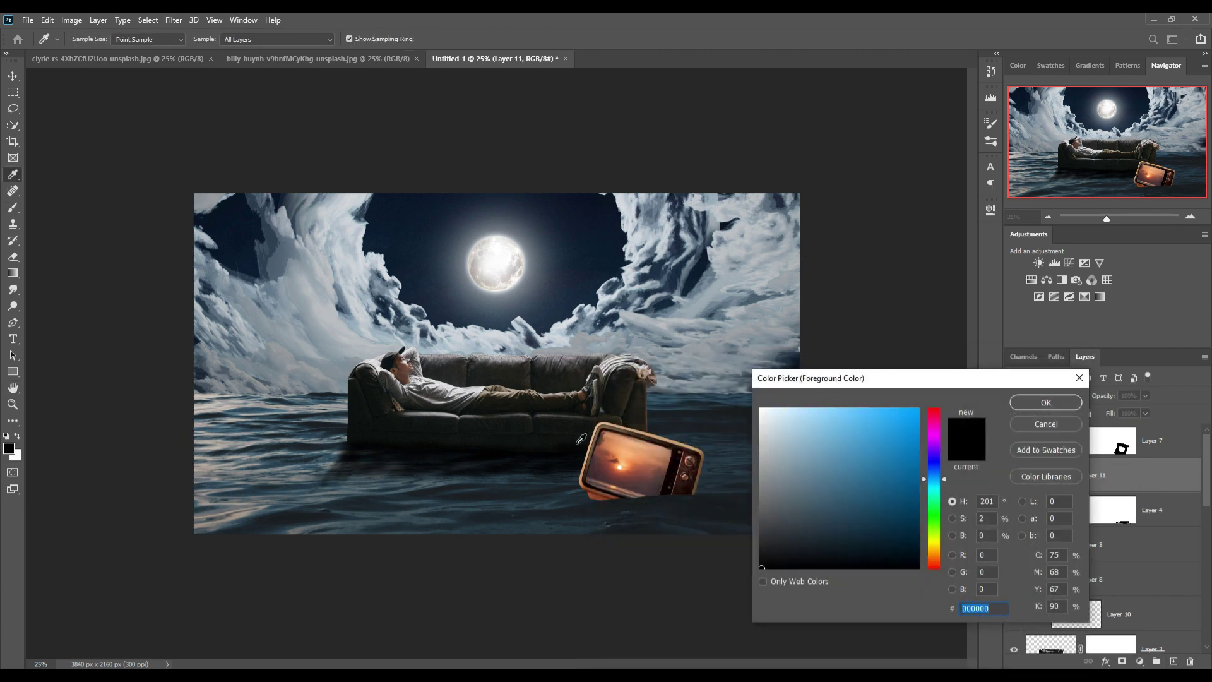
left_click(631, 466)
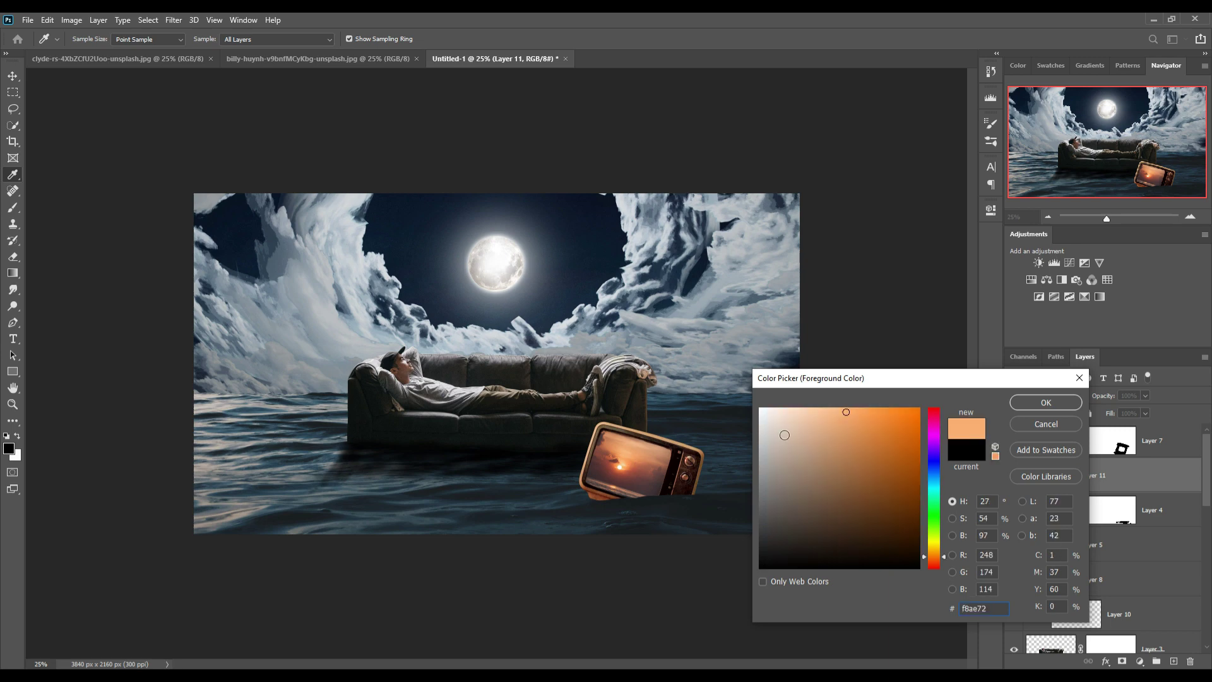
left_click(1046, 404)
key("b")
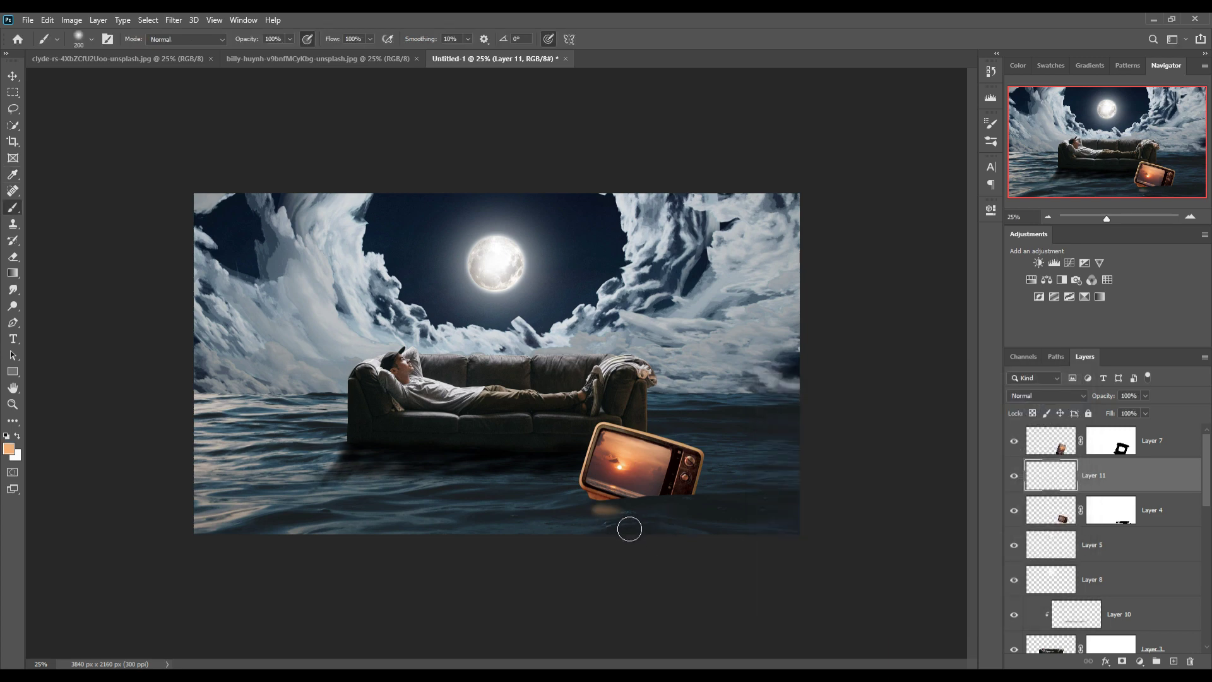
- Paint a soft orange glow on the water under the TV at 35% brush opacity
left_click(291, 46)
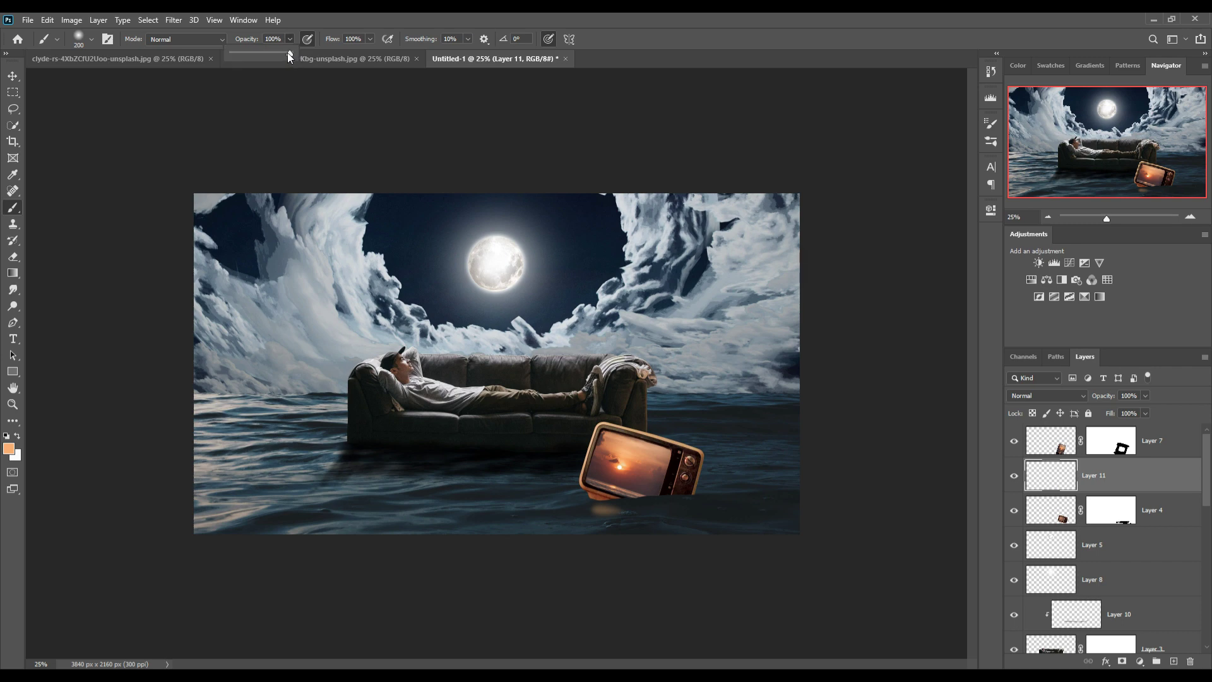
left_click_drag(292, 53, 251, 53)
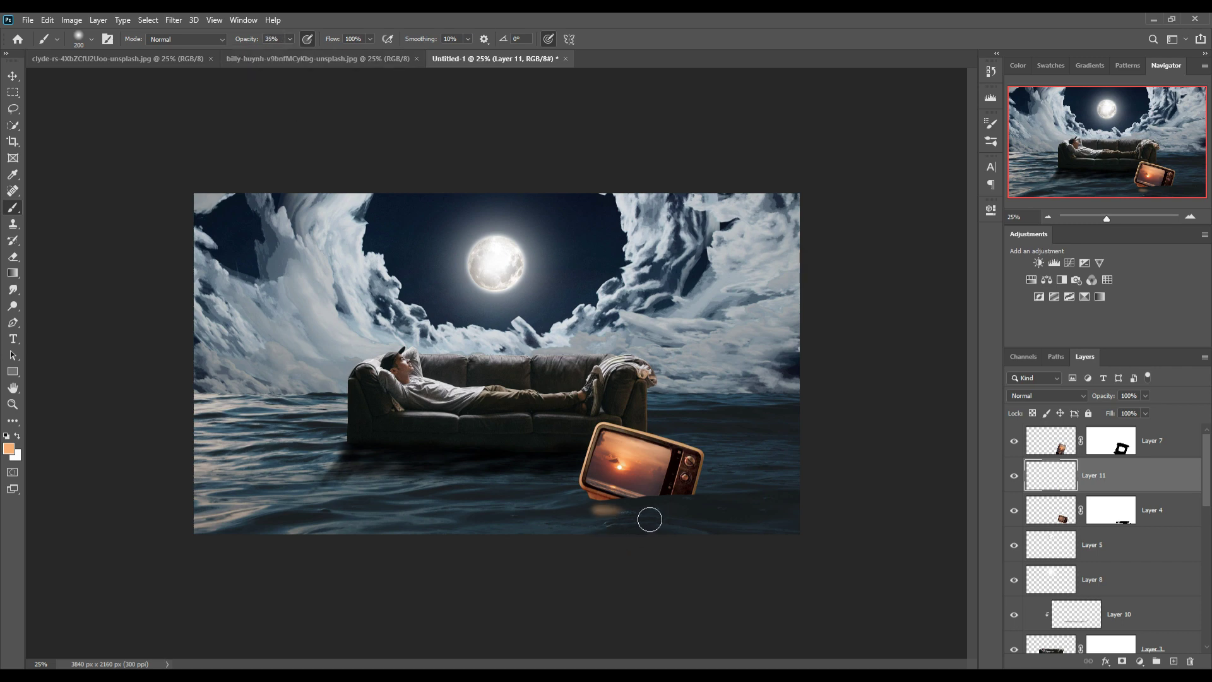
mouse_move(631, 511)
left_mouse_down()
mouse_move(682, 509)
mouse_move(577, 531)
mouse_move(633, 528)
mouse_move(592, 533)
left_mouse_up()
mouse_move(657, 555)
left_mouse_down()
mouse_move(628, 509)
mouse_move(600, 506)
mouse_move(672, 515)
mouse_move(650, 525)
left_mouse_up()
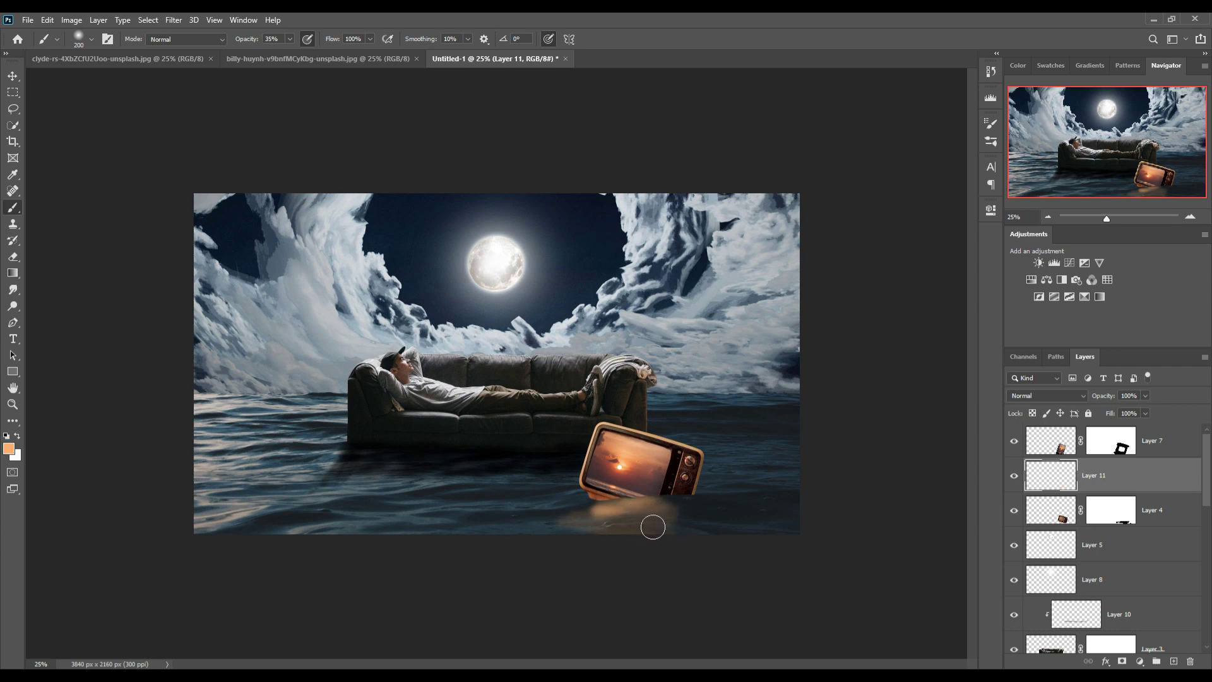
- Extend the orange reflection further left and lower with a smaller pressure-size soft round brush
left_click(89, 40)
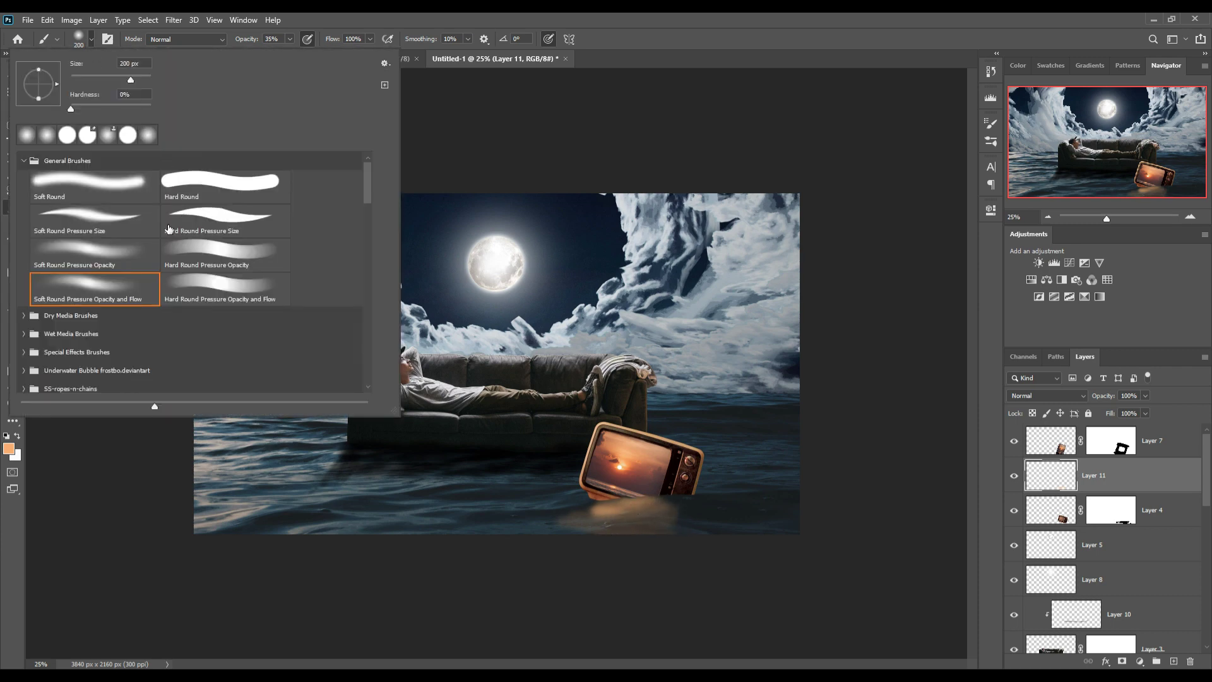
left_click(120, 218)
left_click(358, 19)
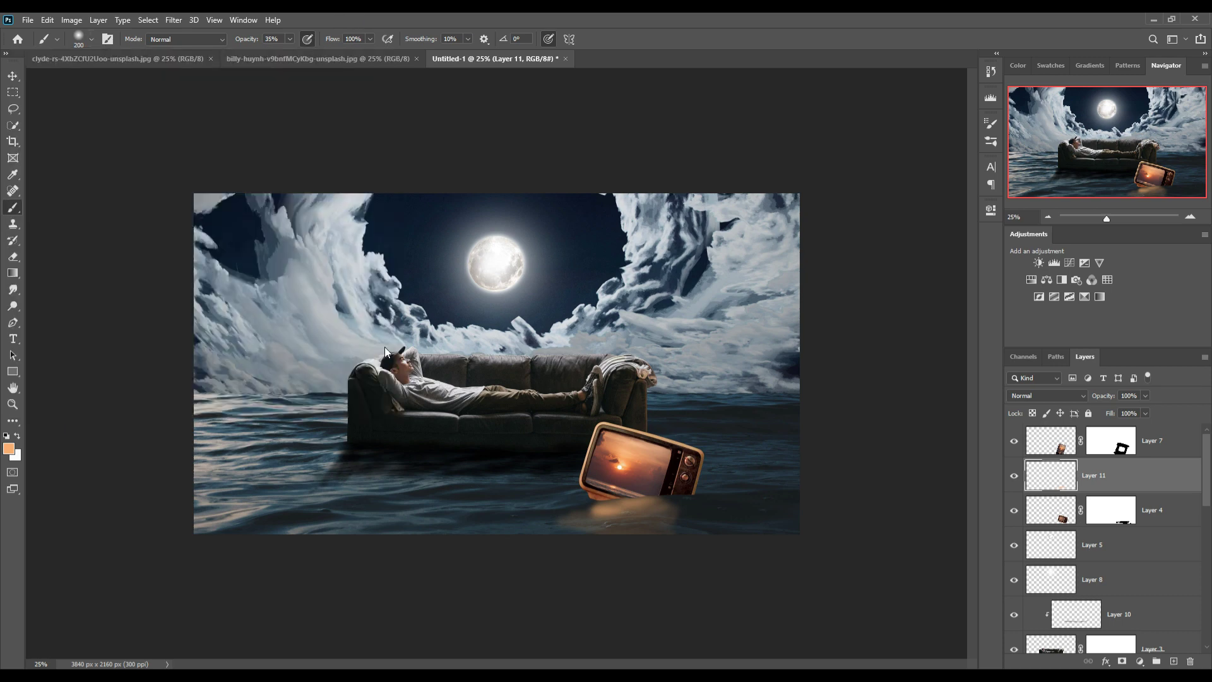
key("bracketleft")
key("bracketleft")
key("bracketleft")
key("bracketleft")
mouse_move(657, 508)
left_mouse_down()
mouse_move(612, 526)
mouse_move(652, 535)
left_mouse_up()
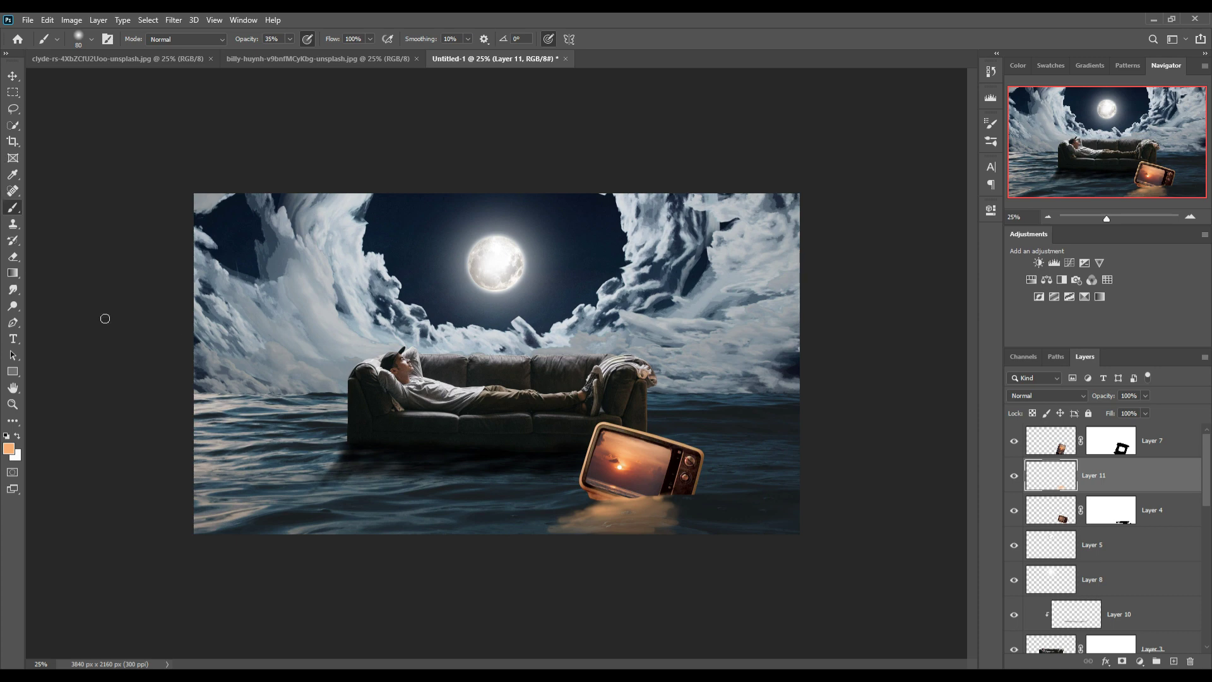
- Add a Curves 1 adjustment clipped to Layer 10 and pull the curve down to darken the sofa
key("v")
left_click(1128, 641)
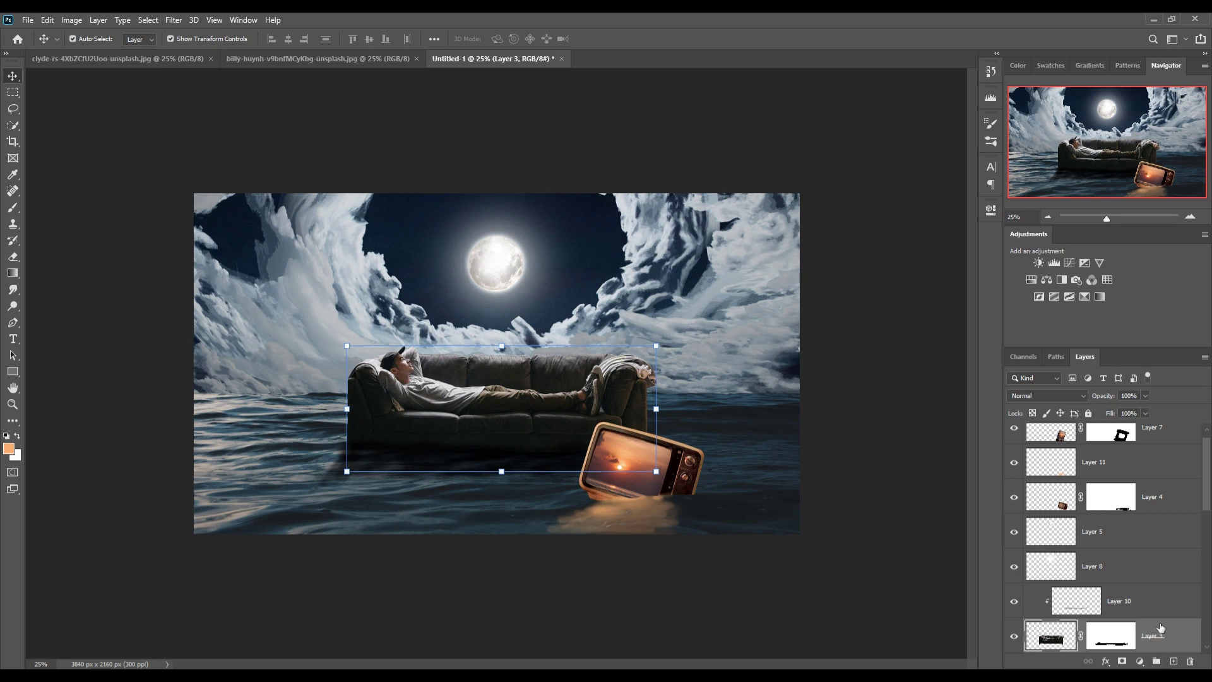
left_click(1157, 605)
left_click(1159, 661)
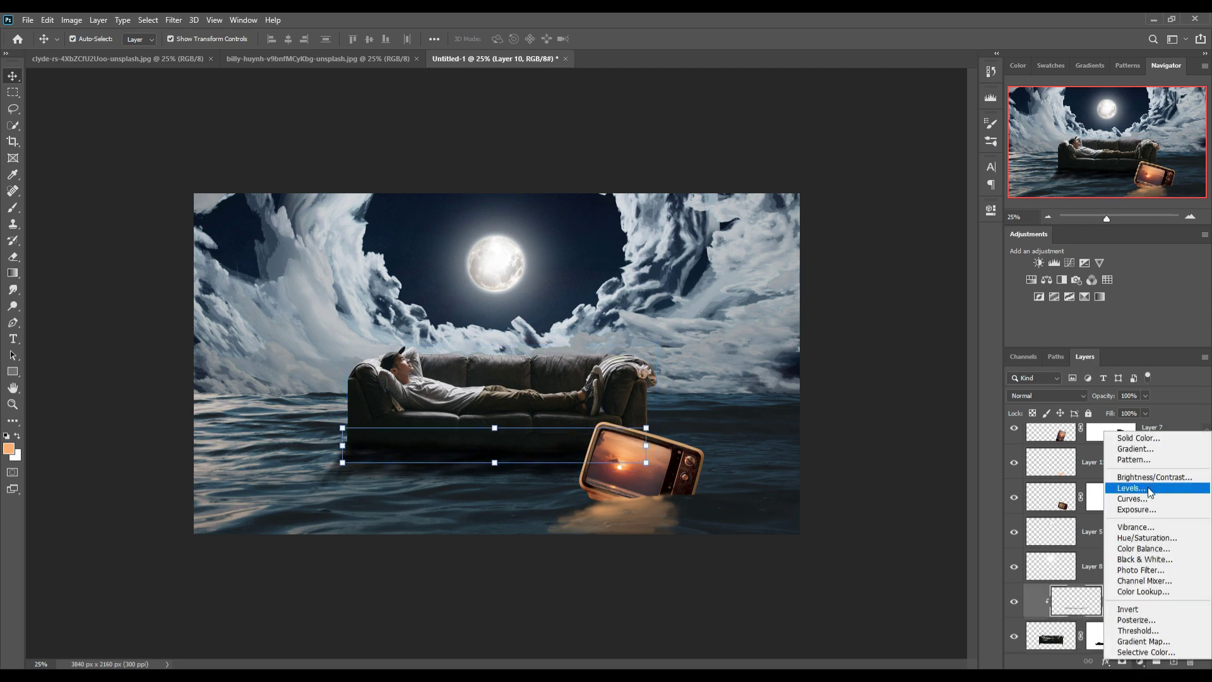
left_click(1133, 499)
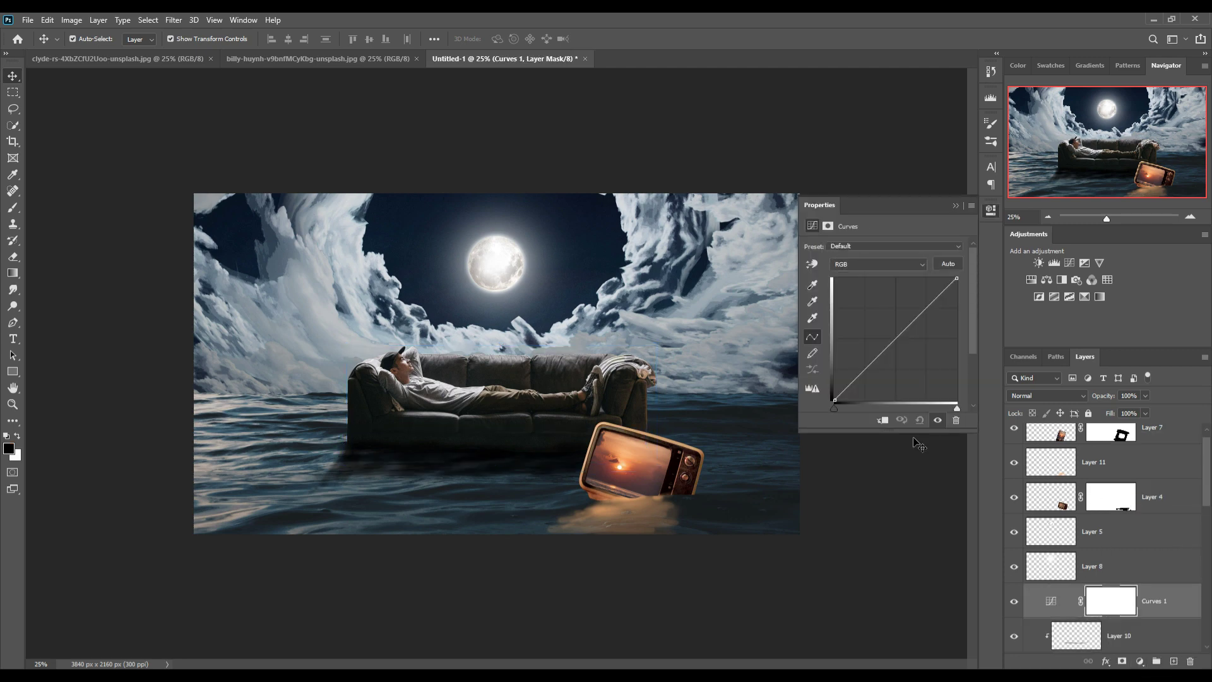
left_click(884, 421)
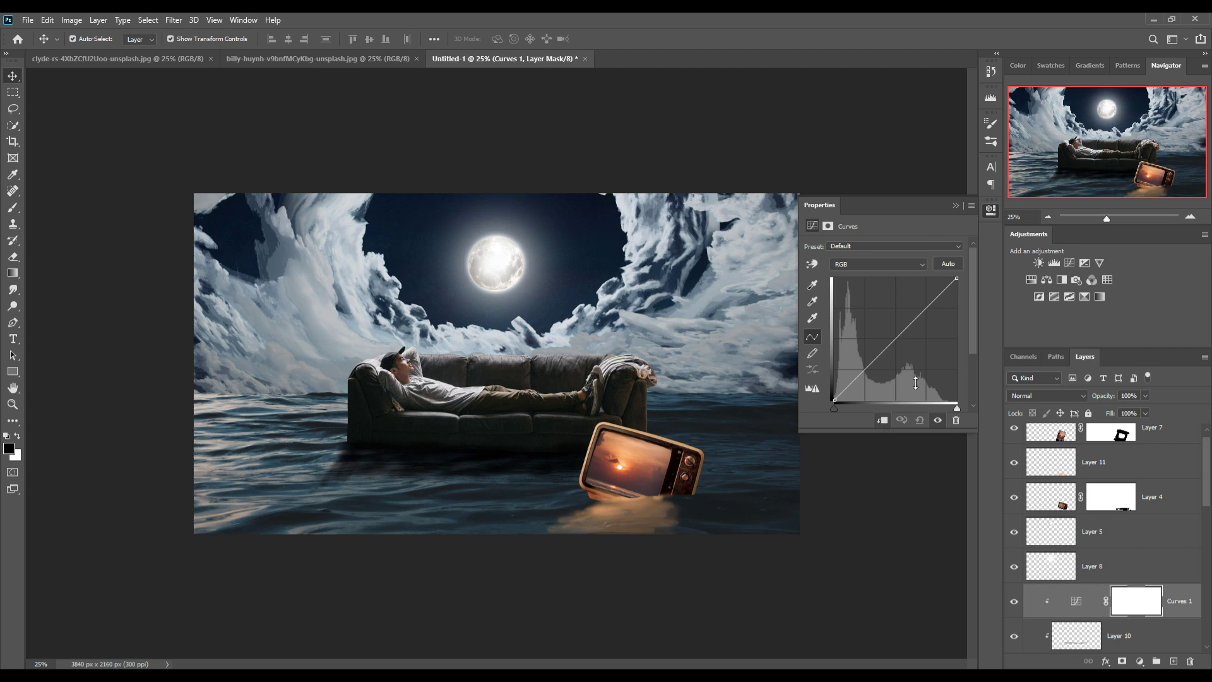
left_click_drag(902, 333, 908, 352)
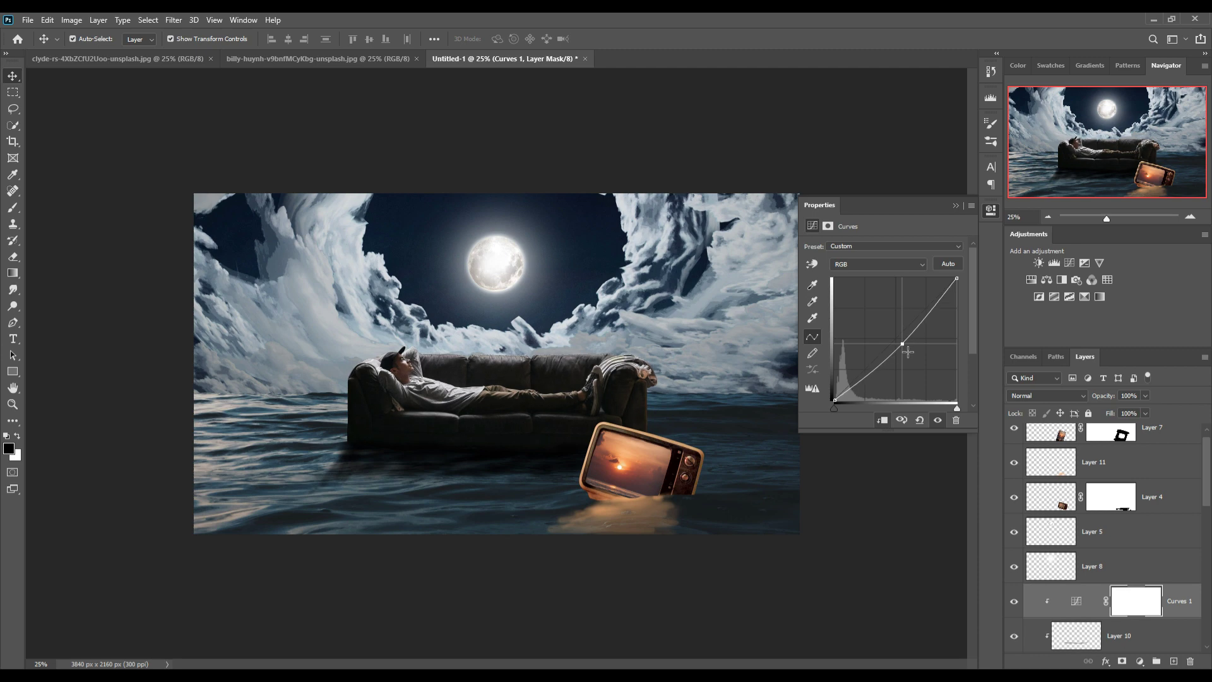
left_click(956, 209)
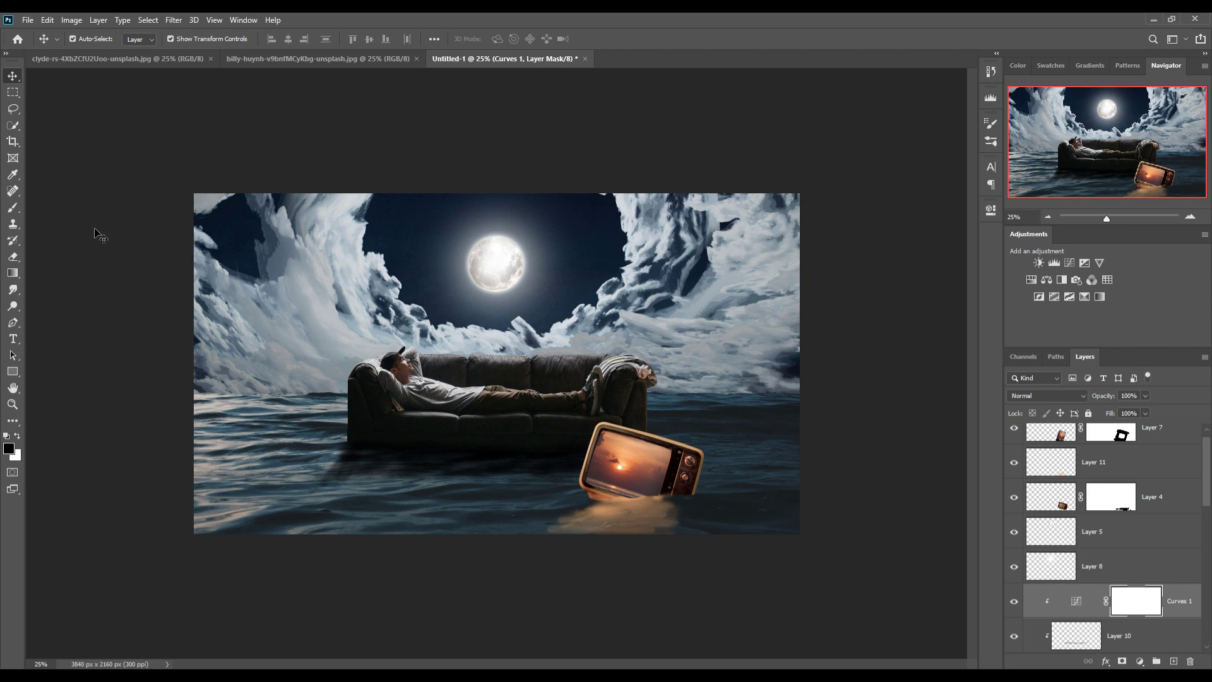
- Paint the Curves 1 mask at 100% brush opacity to restore the sofa's top and man's cap
left_click(12, 208)
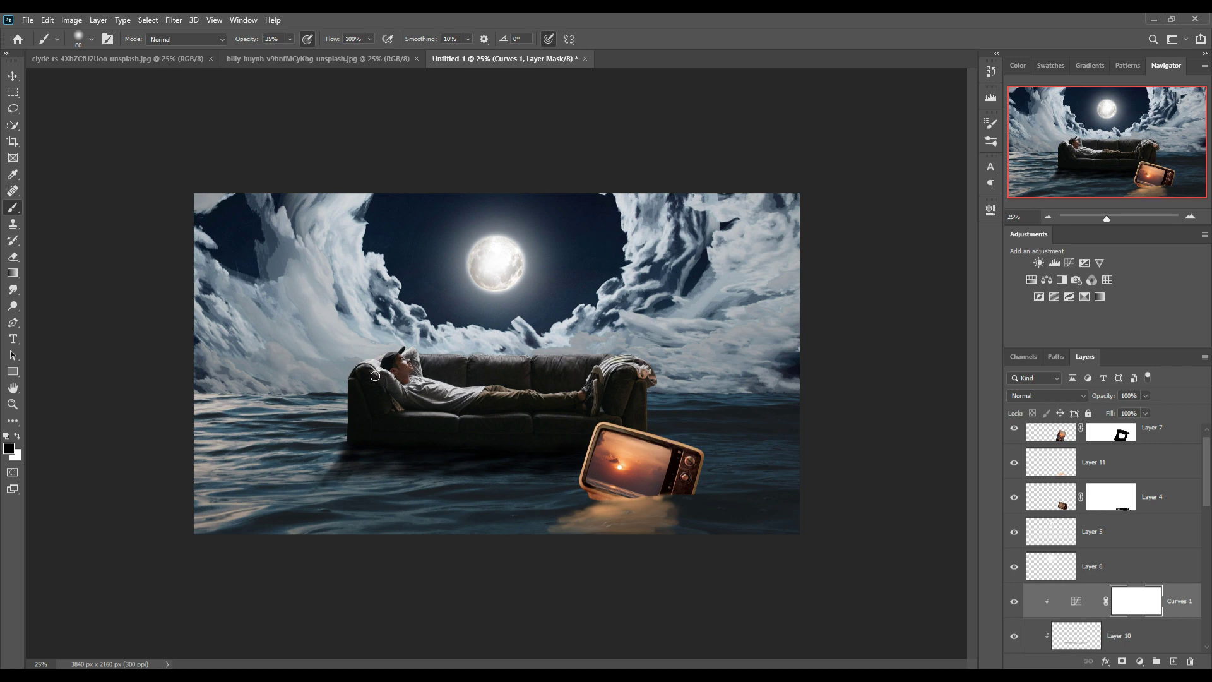
left_click(289, 39)
left_click_drag(289, 55, 328, 53)
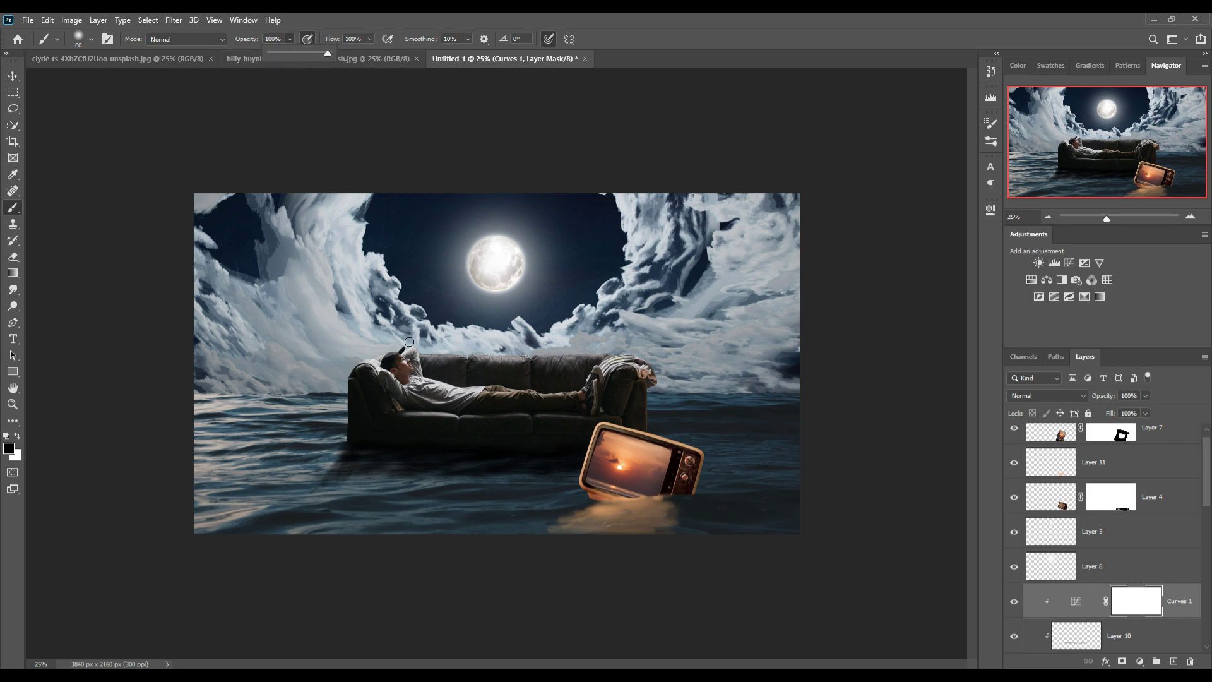
key("ctrl+plus")
key("ctrl+plus")
key("ctrl+plus")
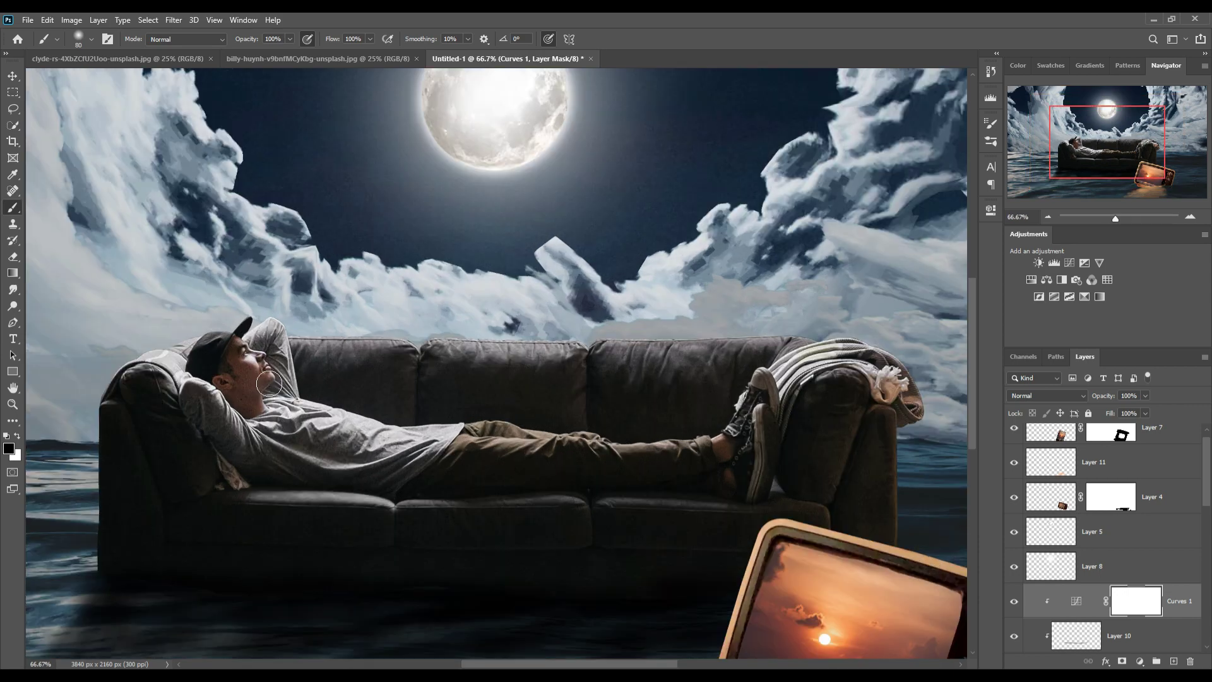
key("bracketleft")
key("bracketleft")
key("bracketleft")
left_click_drag(167, 364, 149, 371)
left_click_drag(172, 372, 219, 343)
key("bracketleft")
- With a hard pressure-size brush, lighten the sofa's top edge, the man's shirt and trousers
left_click(92, 40)
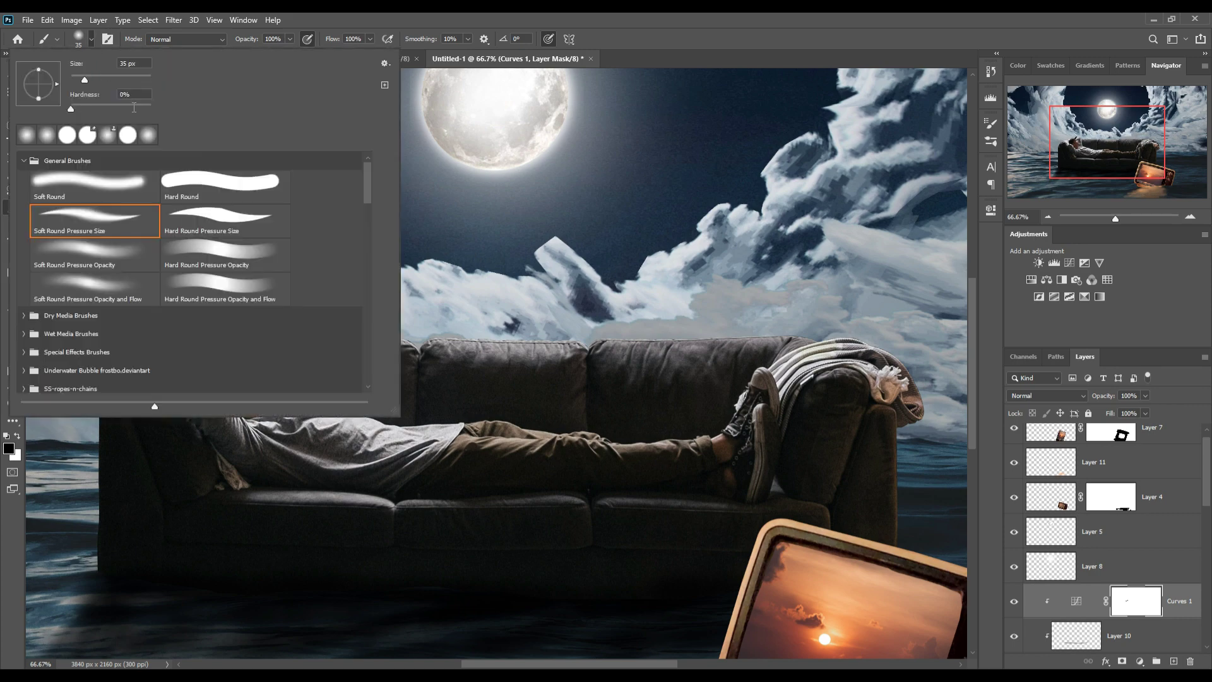
left_click(221, 222)
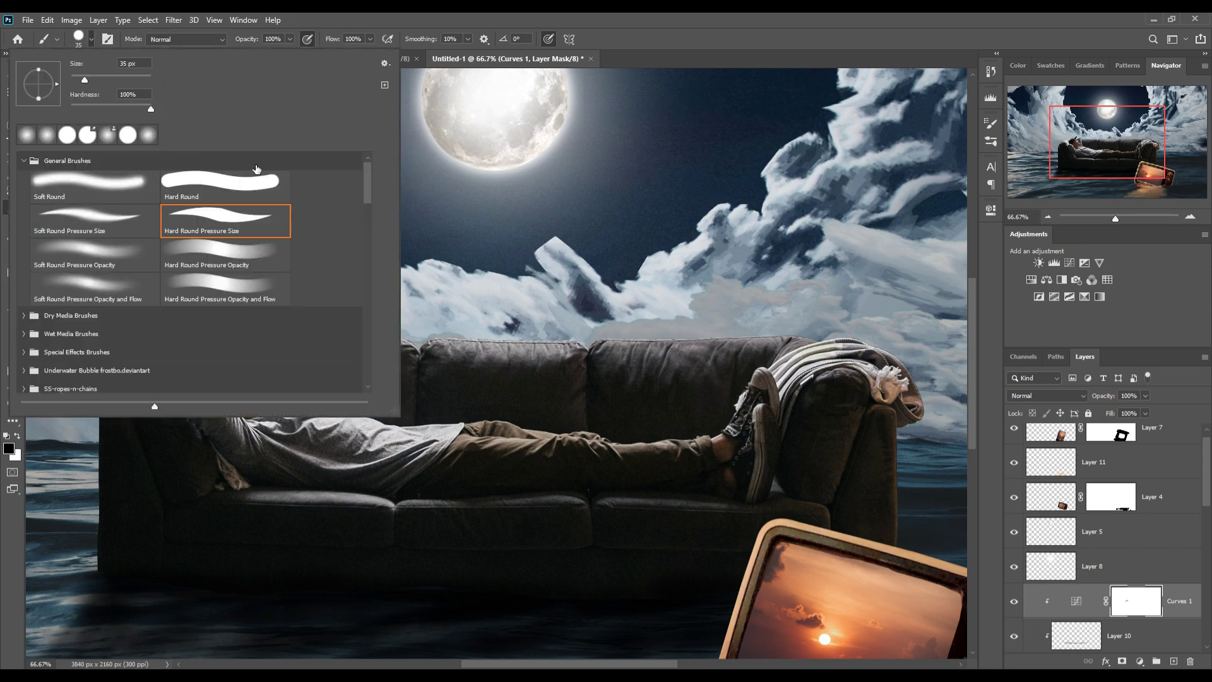
left_click(342, 14)
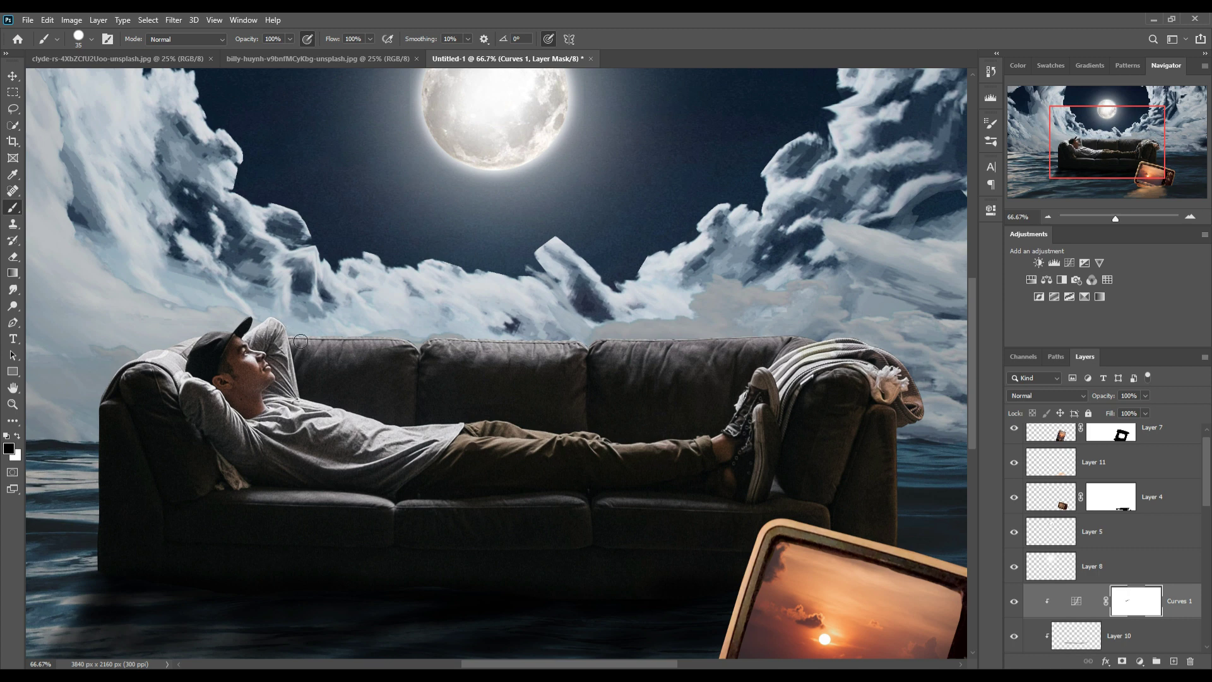
left_click_drag(333, 349, 394, 350)
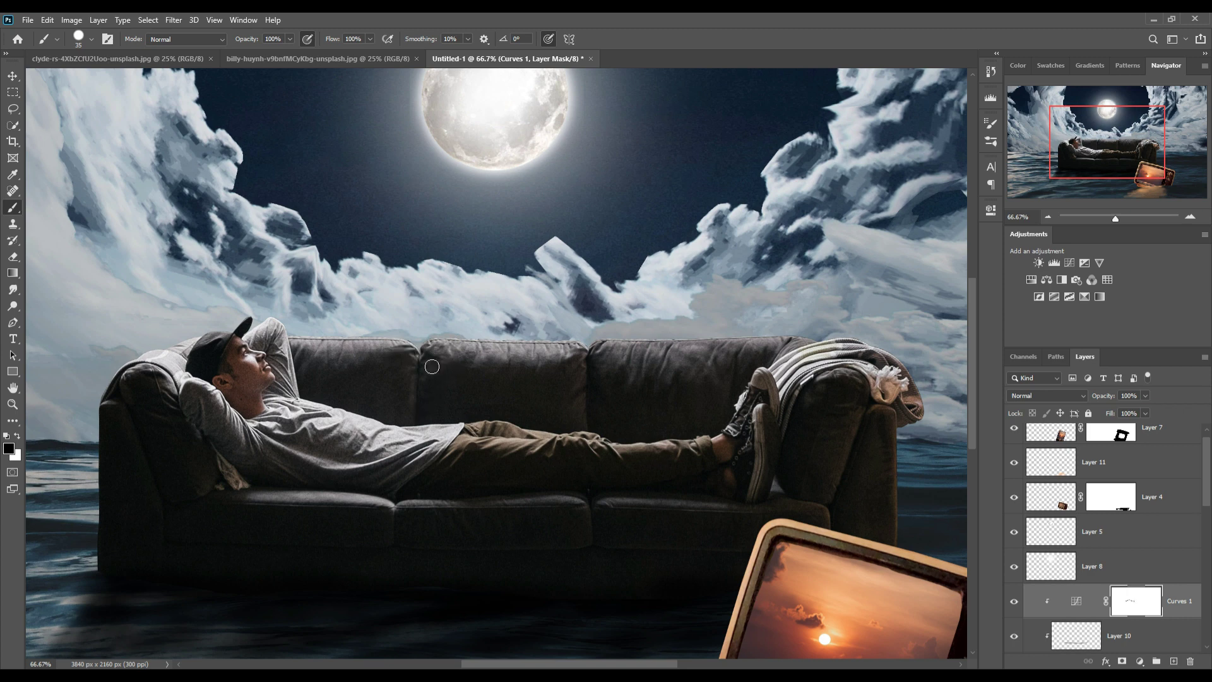
left_click_drag(448, 344, 694, 353)
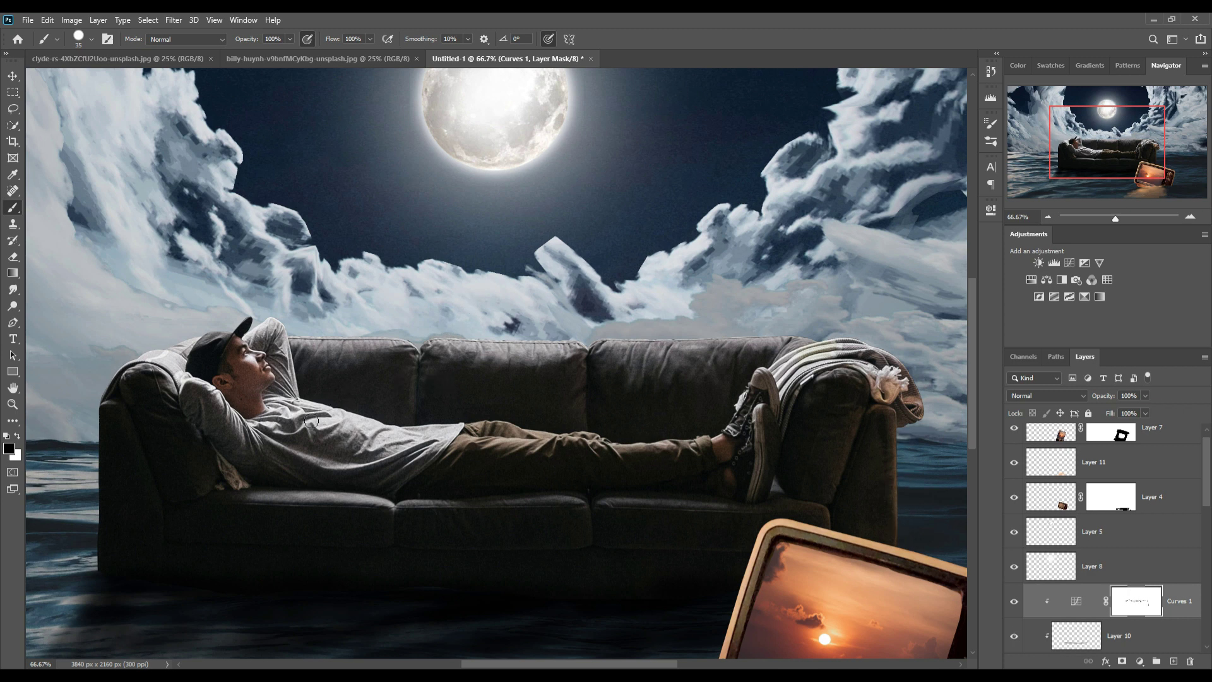
mouse_move(374, 438)
left_mouse_down()
mouse_move(673, 454)
mouse_move(609, 445)
left_mouse_up()
left_click_drag(505, 431, 585, 446)
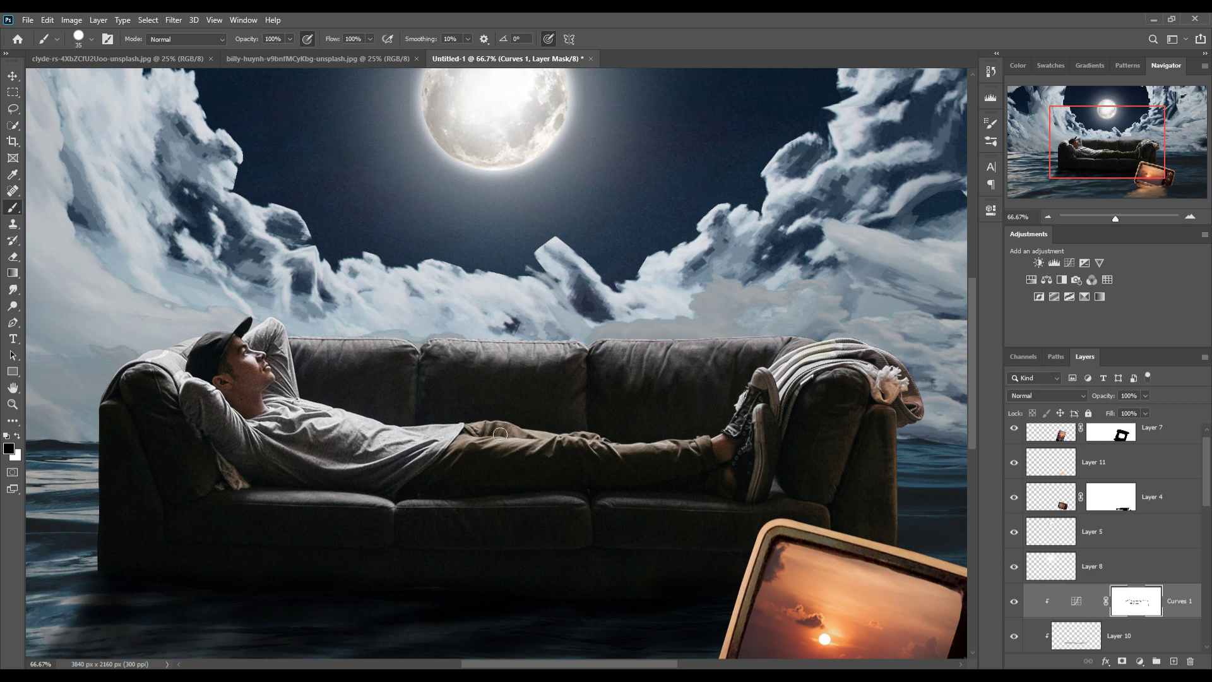
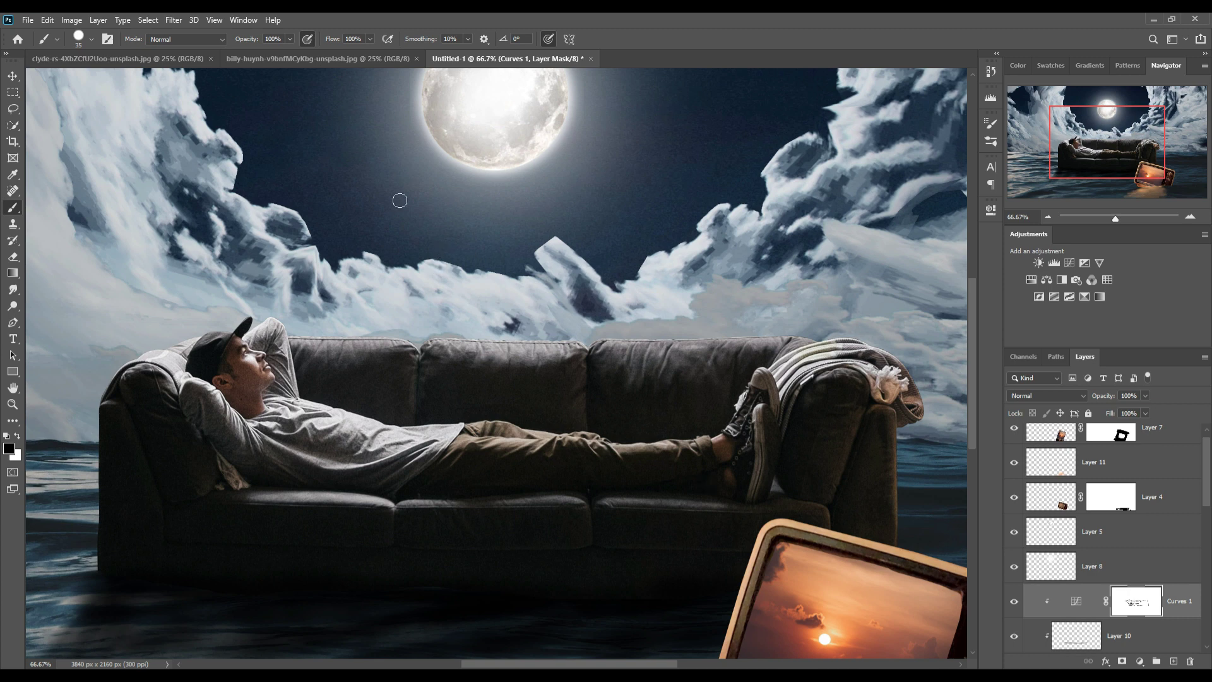
- Set up a white Soft Round brush at 0% hardness and 400 px, zoomed out to the full composite
left_click(13, 77)
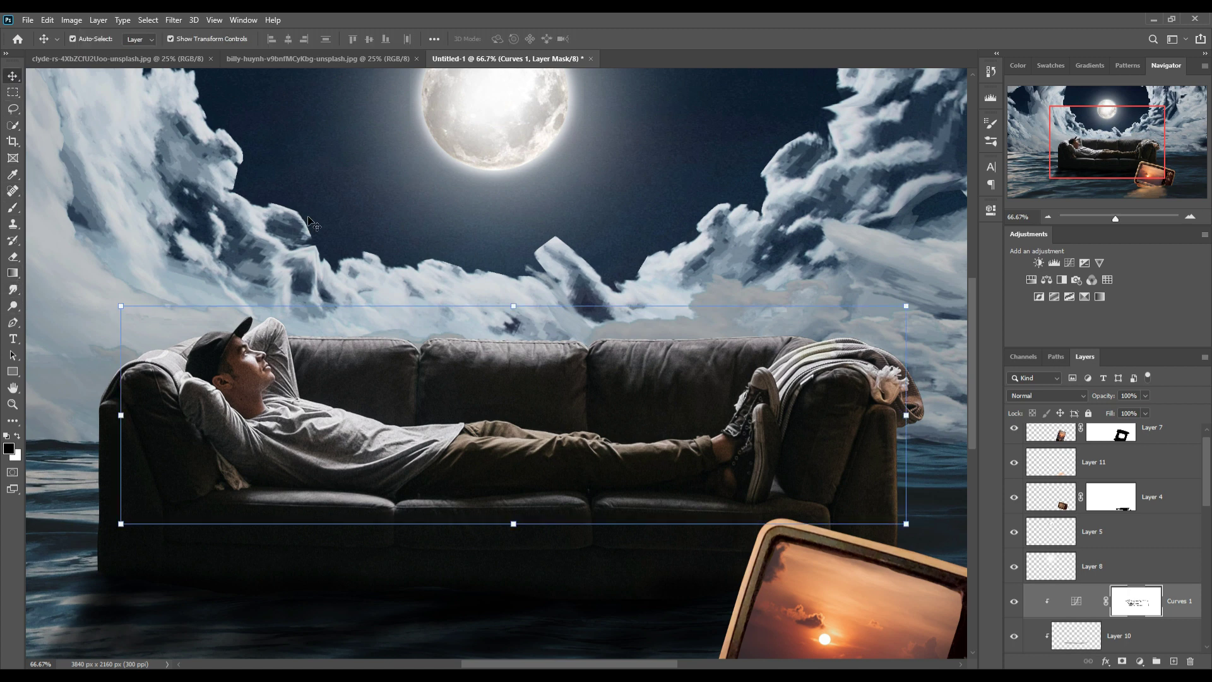
left_click(12, 207)
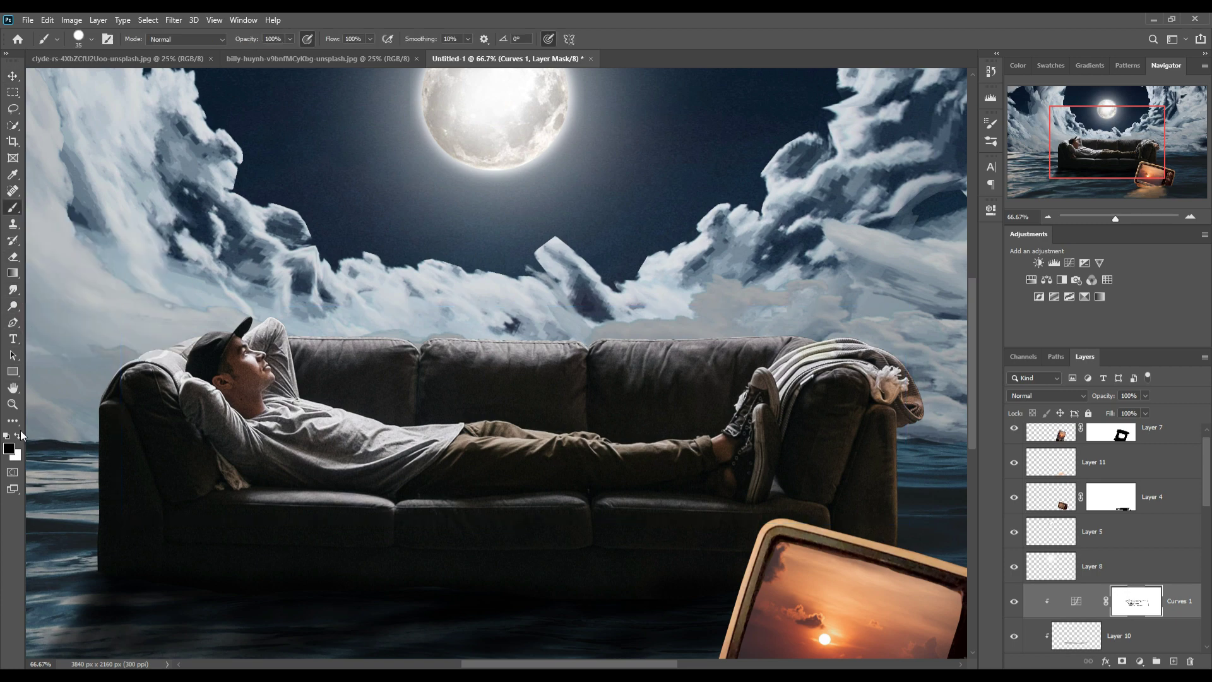
left_click(17, 435)
left_click(78, 37)
left_click(99, 291)
left_click_drag(366, 183, 380, 335)
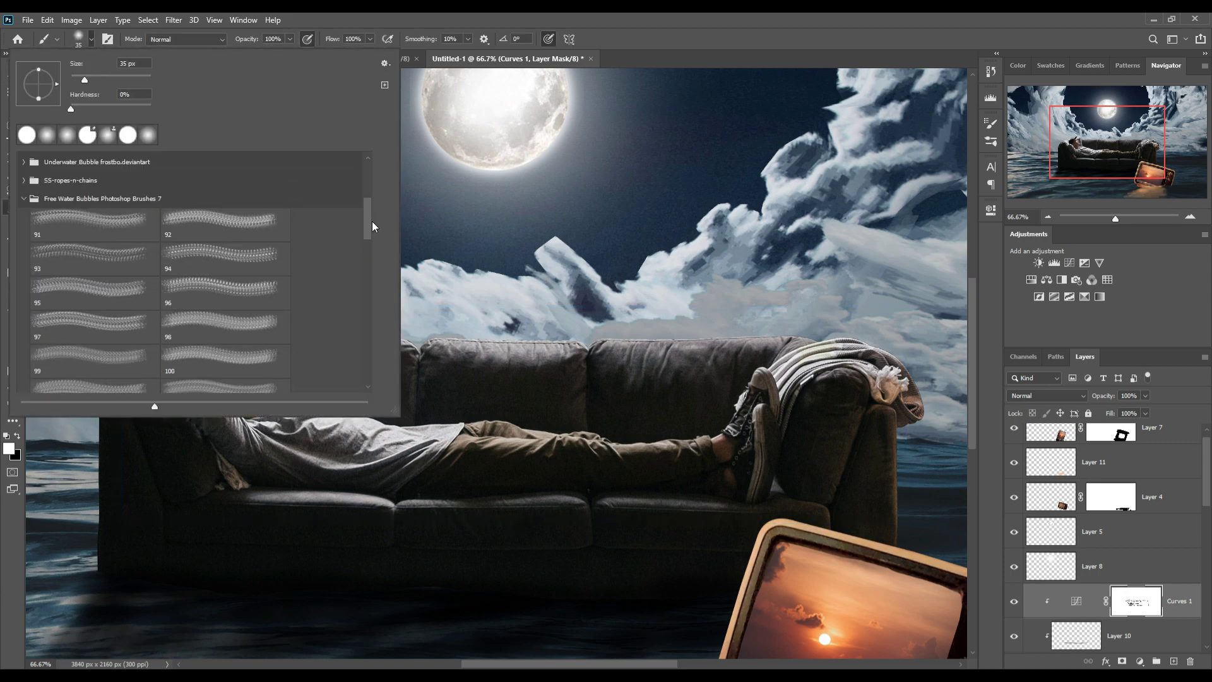
key("Return")
key("ctrl+minus")
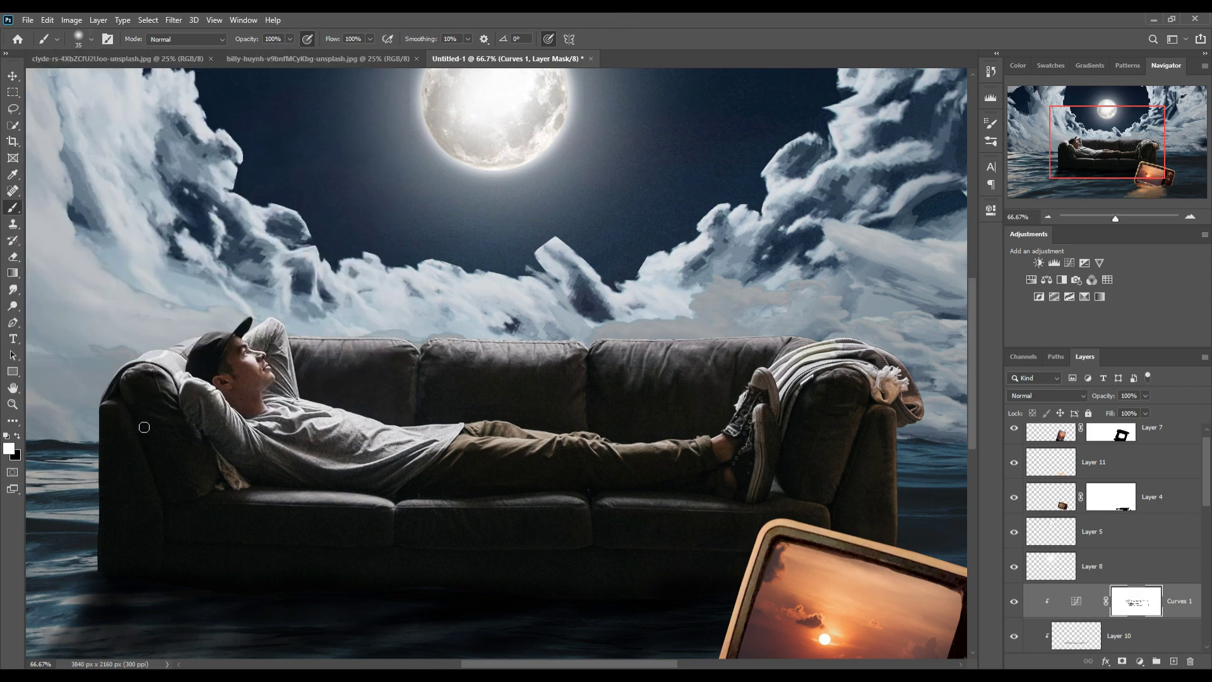
key("bracketright")
key("bracketright")
key("bracketright")
key("ctrl+minus")
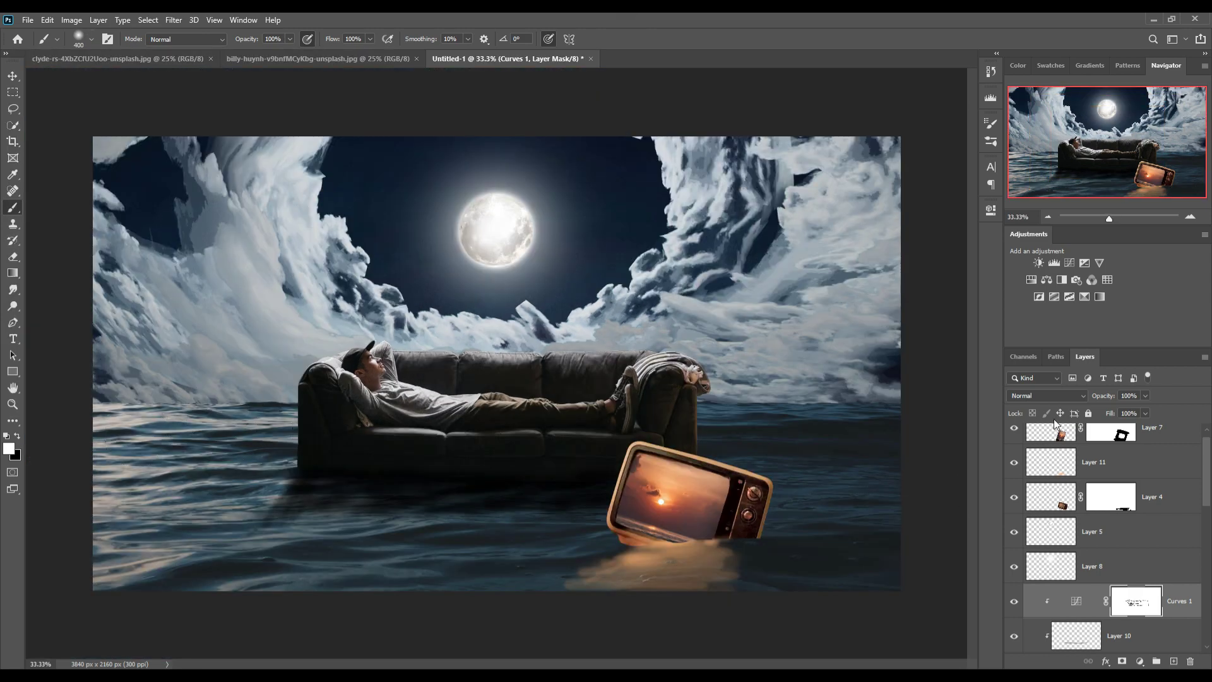
- Add a new empty layer above Layer 1
left_click(1162, 436)
scroll(1187, 568, "down", 5)
left_click(1131, 495)
- On Layer 12, paint in white with brush opacity lowered to 29%
left_click(1174, 661)
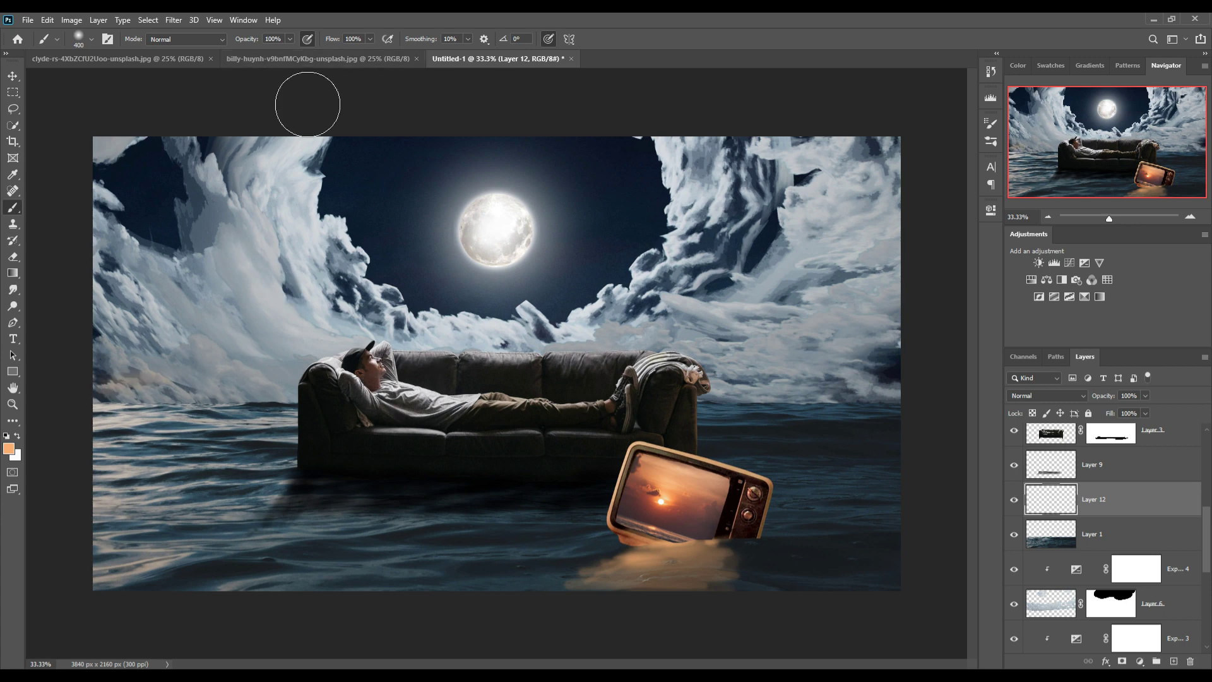
key("x")
left_click(290, 39)
left_click_drag(290, 52, 247, 52)
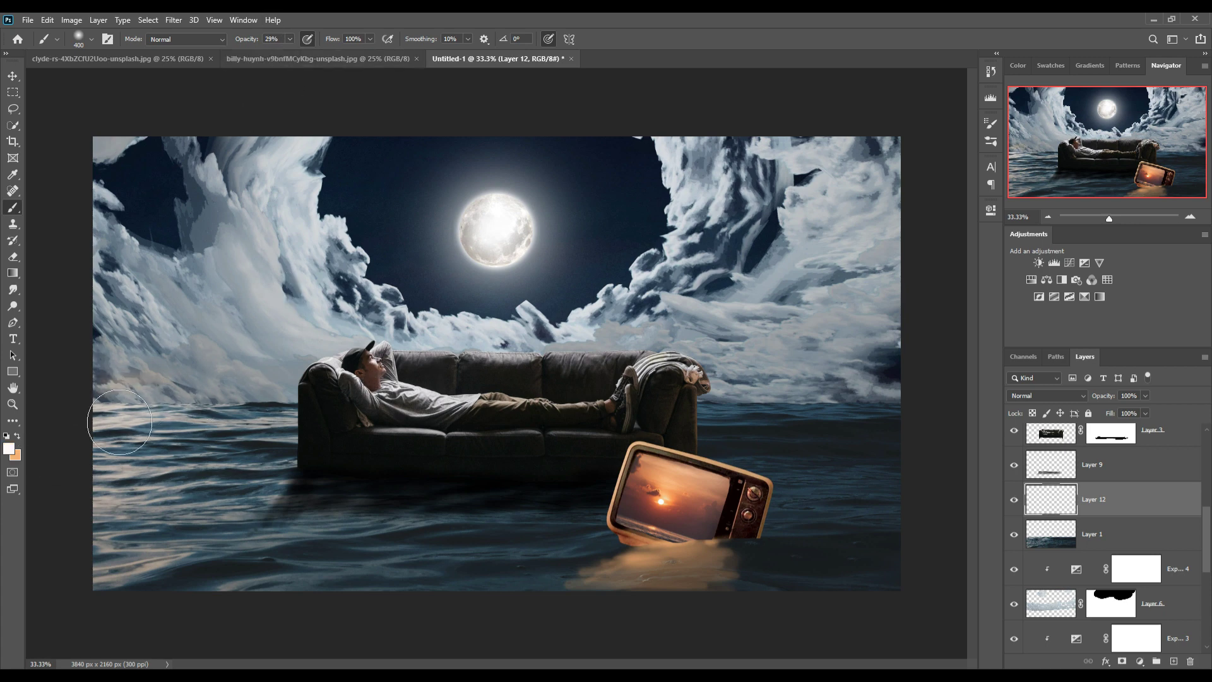
- Paint faint white haze over the horizon water and along the left and right cloud edges
mouse_move(108, 398)
left_mouse_down()
mouse_move(267, 455)
mouse_move(357, 421)
left_mouse_up()
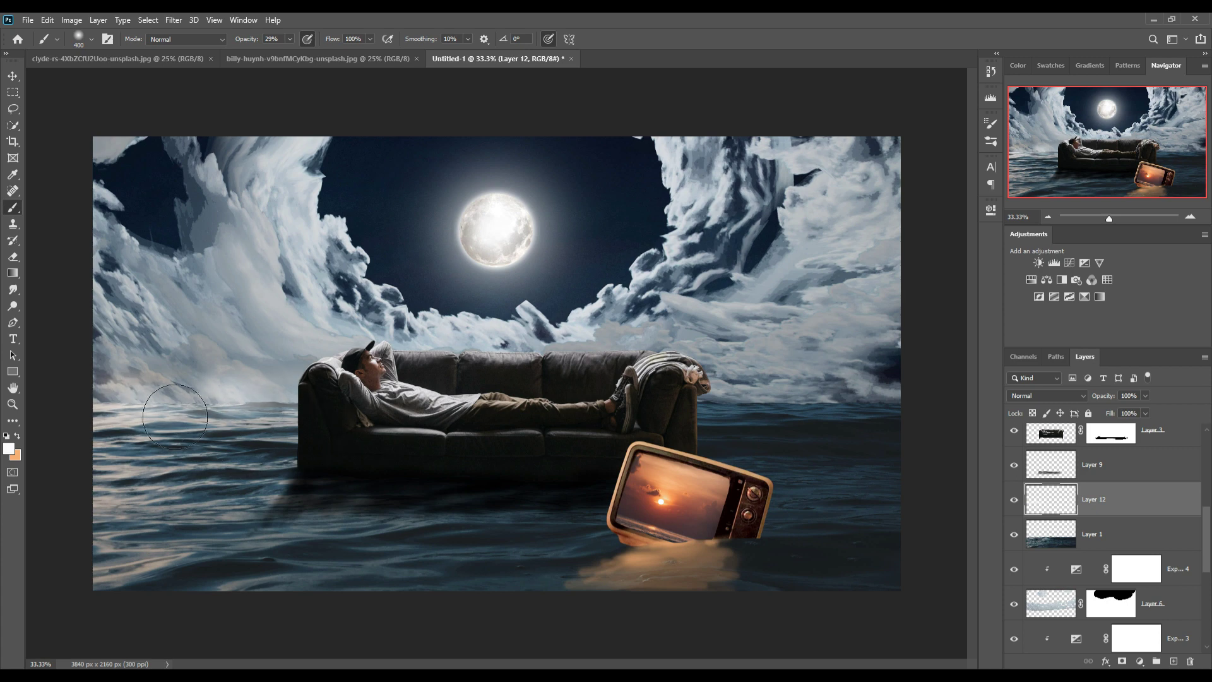
mouse_move(731, 420)
left_mouse_down()
mouse_move(954, 428)
mouse_move(737, 433)
mouse_move(948, 434)
mouse_move(821, 366)
mouse_move(695, 379)
mouse_move(872, 406)
mouse_move(911, 436)
mouse_move(893, 406)
left_mouse_up()
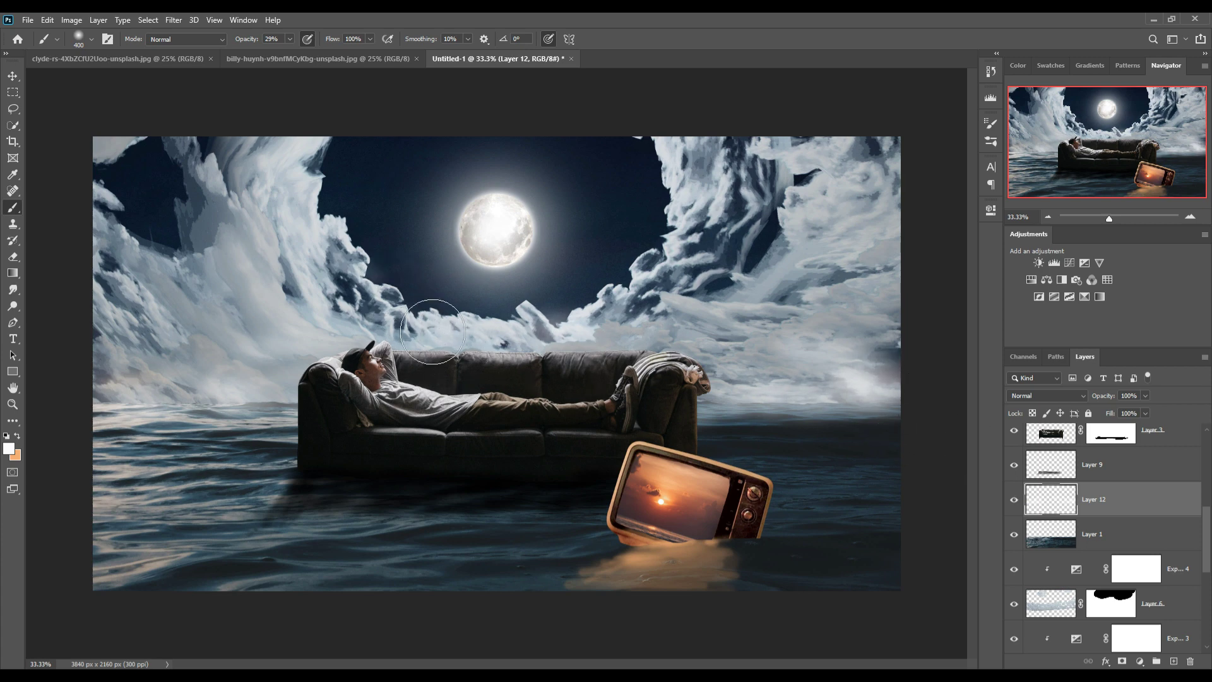
left_click_drag(343, 203, 367, 234)
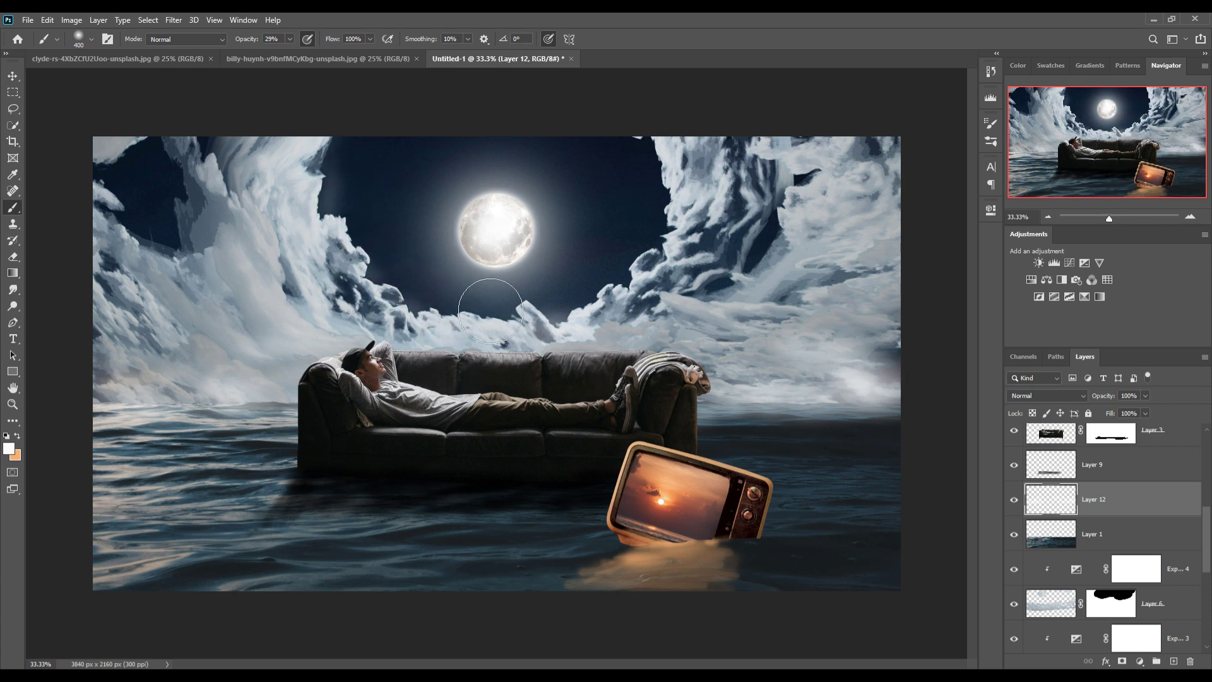
mouse_move(622, 158)
left_mouse_down()
mouse_move(666, 184)
mouse_move(691, 257)
mouse_move(640, 361)
left_mouse_up()
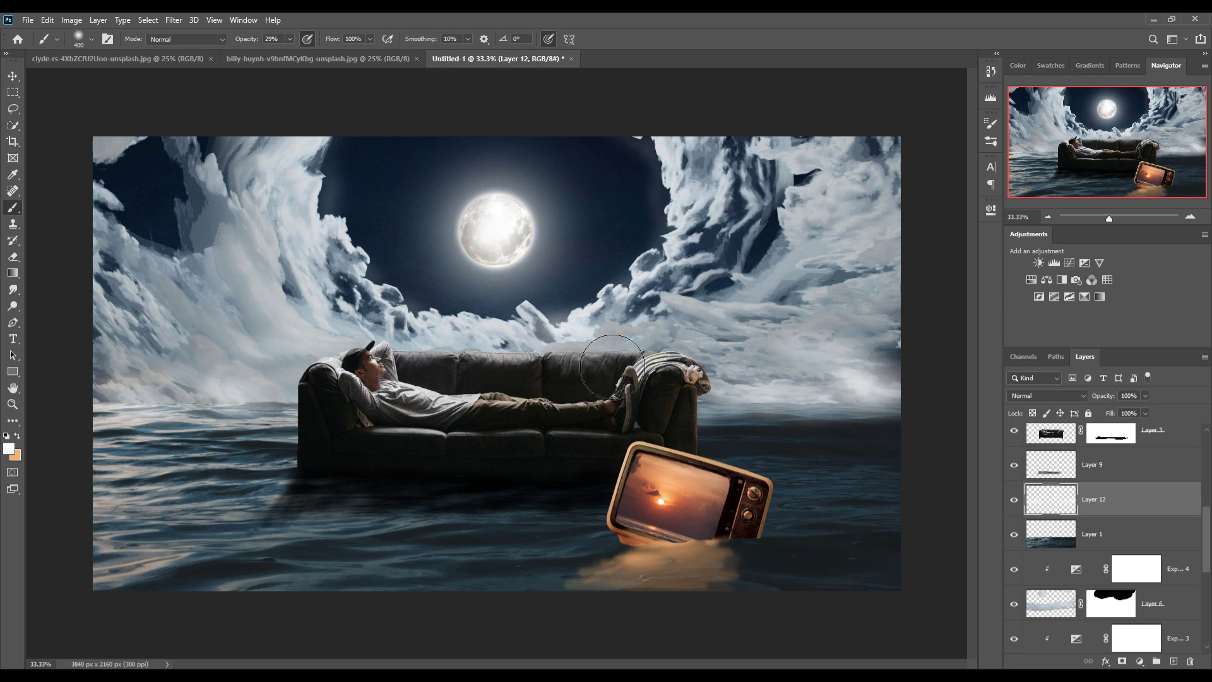
left_click(13, 77)
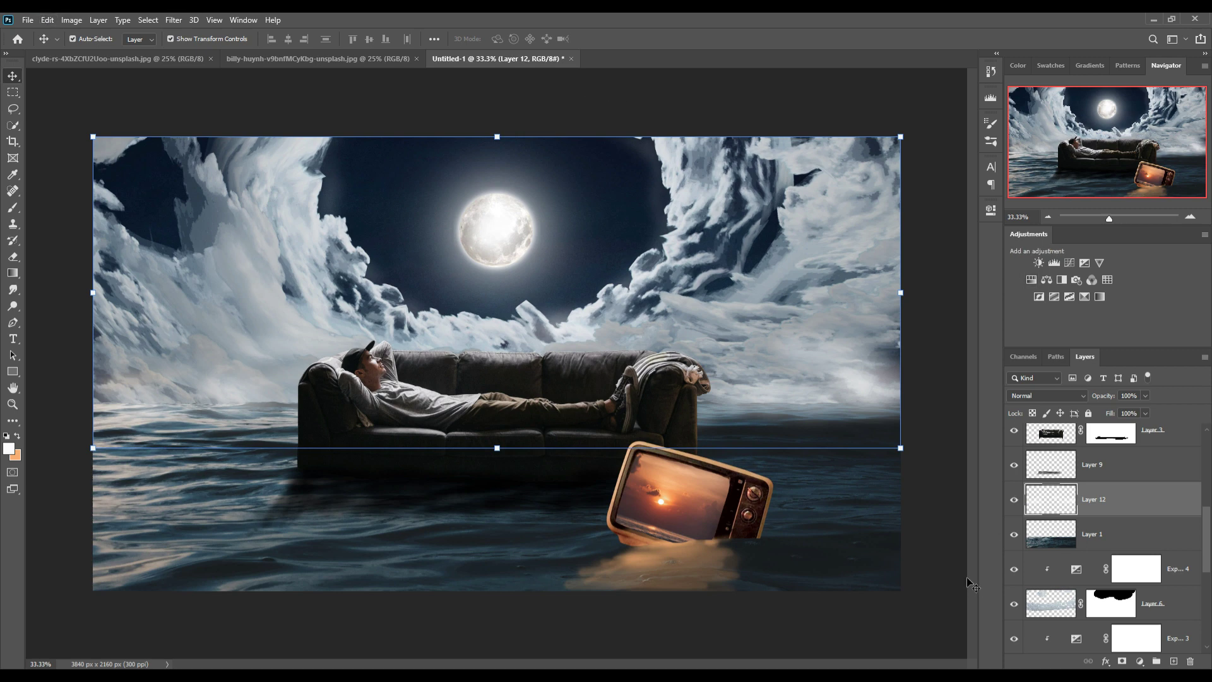
- Add an Overlay-mode Layer 13 above the TV layer and paint with an orange brush
scroll(1157, 561, "down", 3)
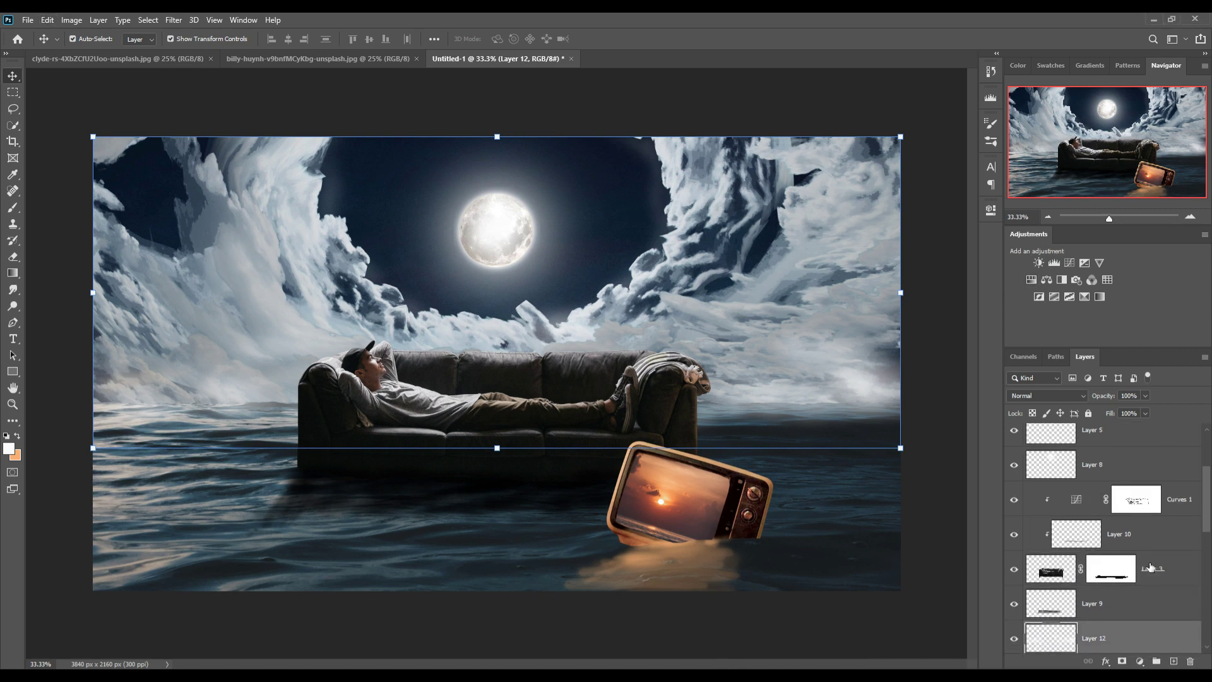
scroll(1157, 561, "down", 3)
left_click(1171, 510)
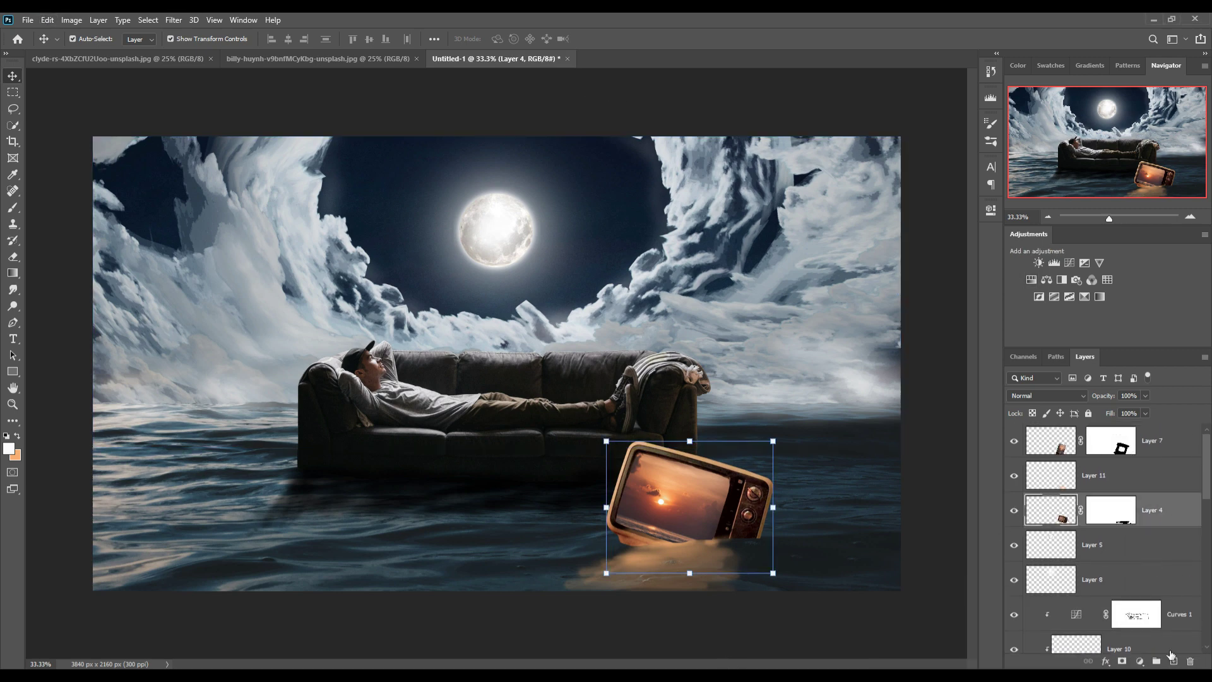
left_click(1174, 661)
left_click(12, 208)
key("x")
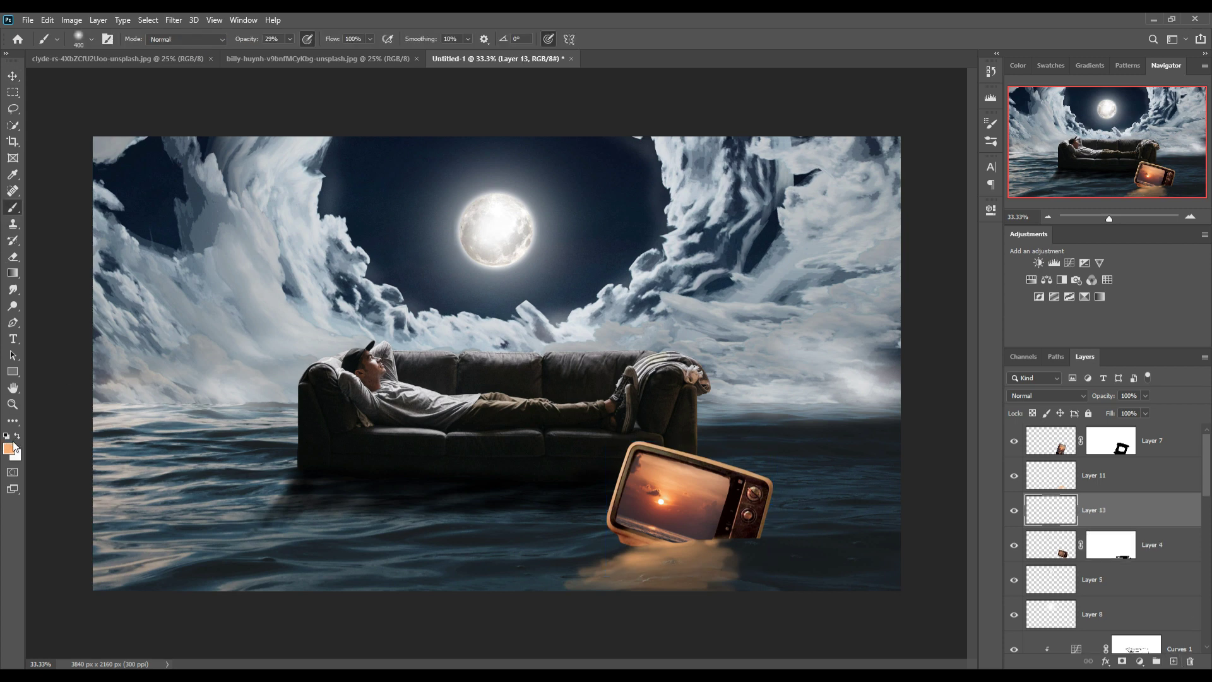
left_click(1048, 395)
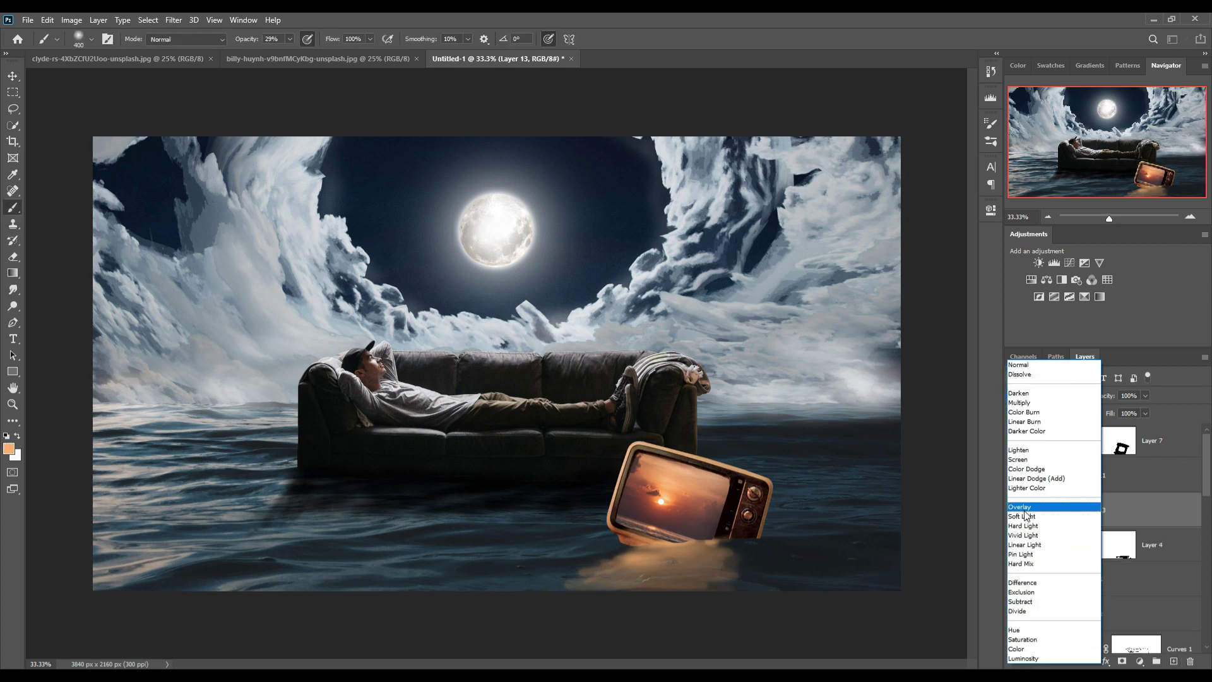
left_click(1050, 508)
- Paint a warm orange glow on the TV screen and the water beneath it
mouse_move(678, 546)
left_mouse_down()
mouse_move(673, 502)
mouse_move(641, 571)
left_mouse_up()
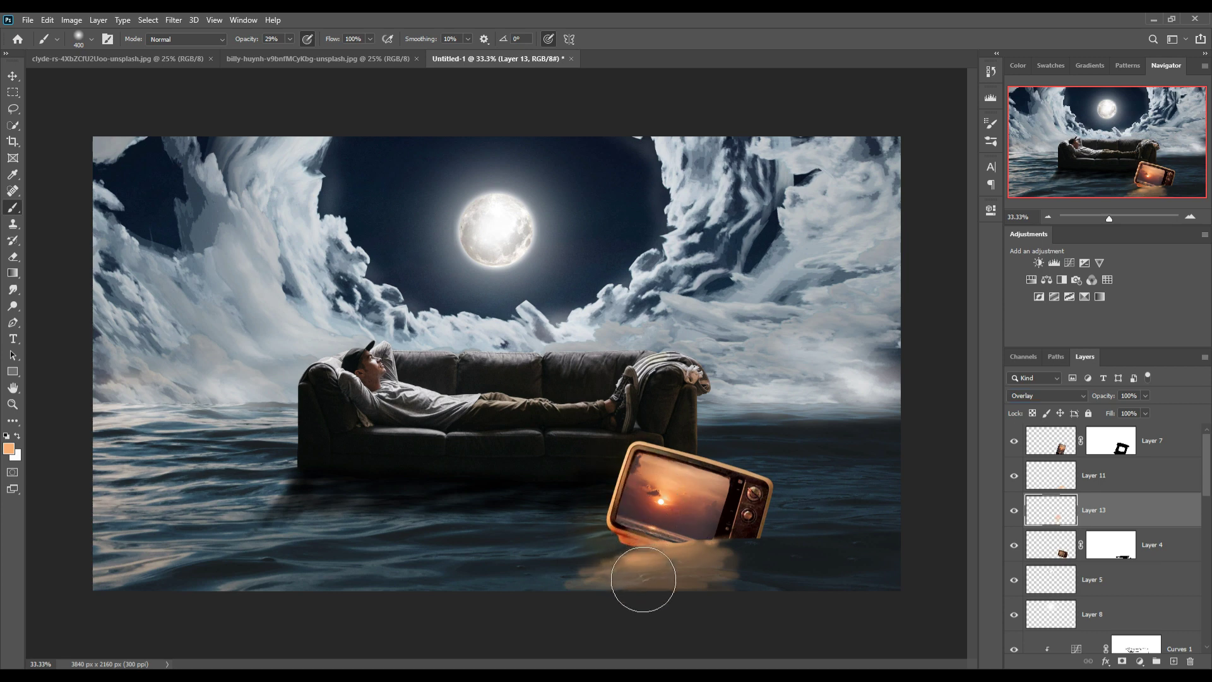
mouse_move(717, 499)
left_mouse_down()
mouse_move(743, 573)
mouse_move(640, 638)
left_mouse_up()
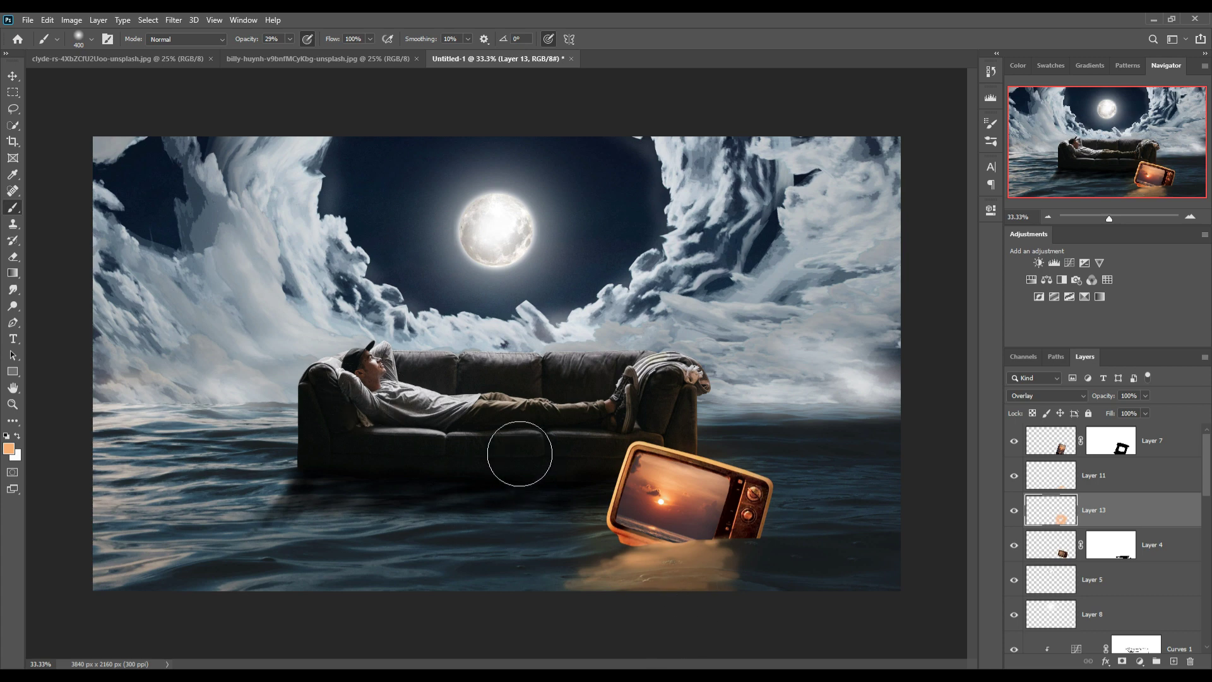
key("v")
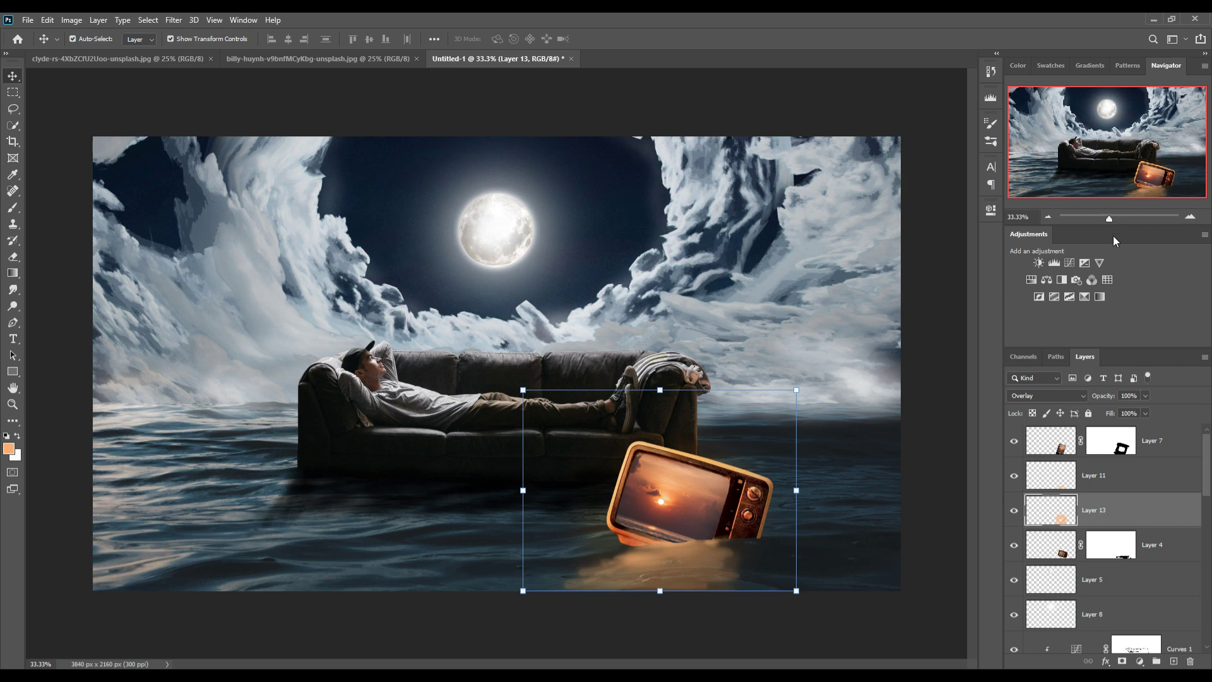
- Stamp all visible layers into Layer 14 above Layer 7 and convert it to a smart object
left_click(1185, 449)
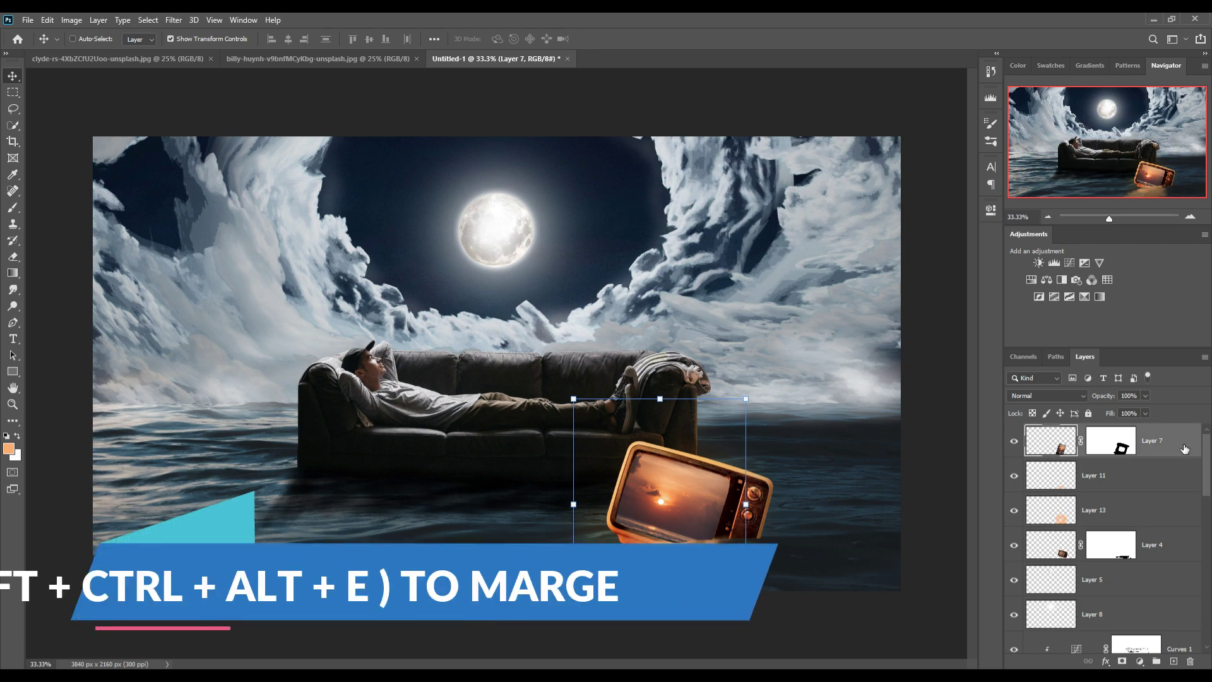
key("ctrl+alt+shift+e")
right_click(1146, 434)
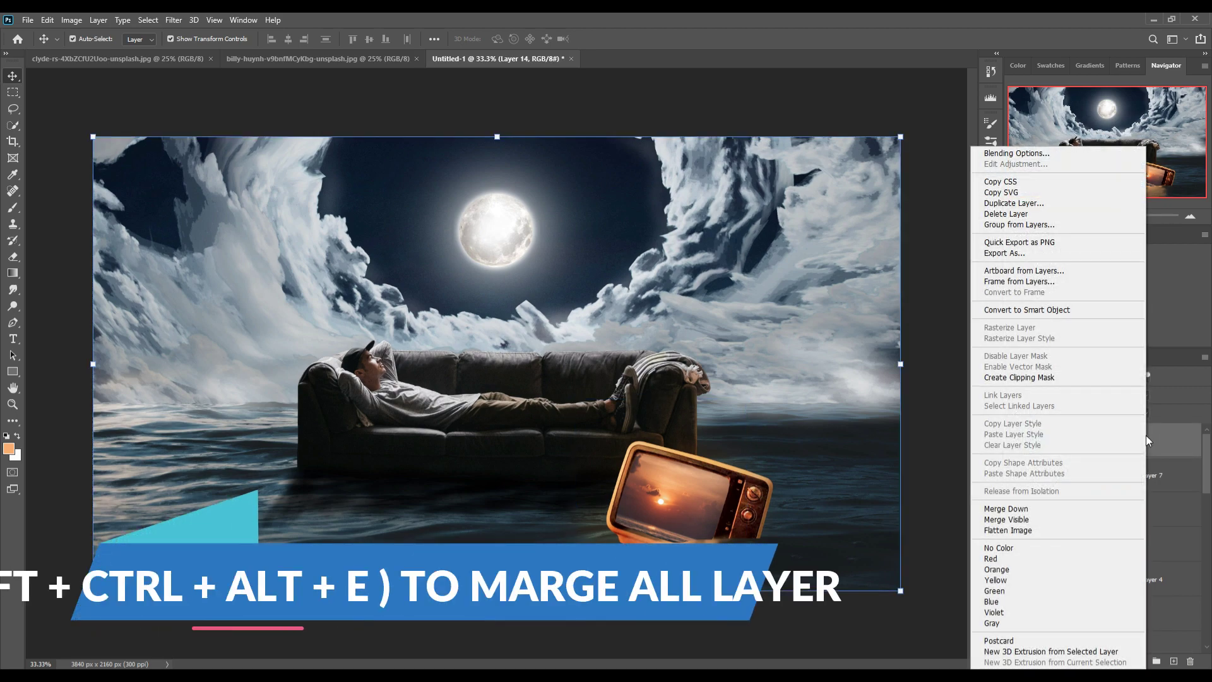
left_click(1037, 310)
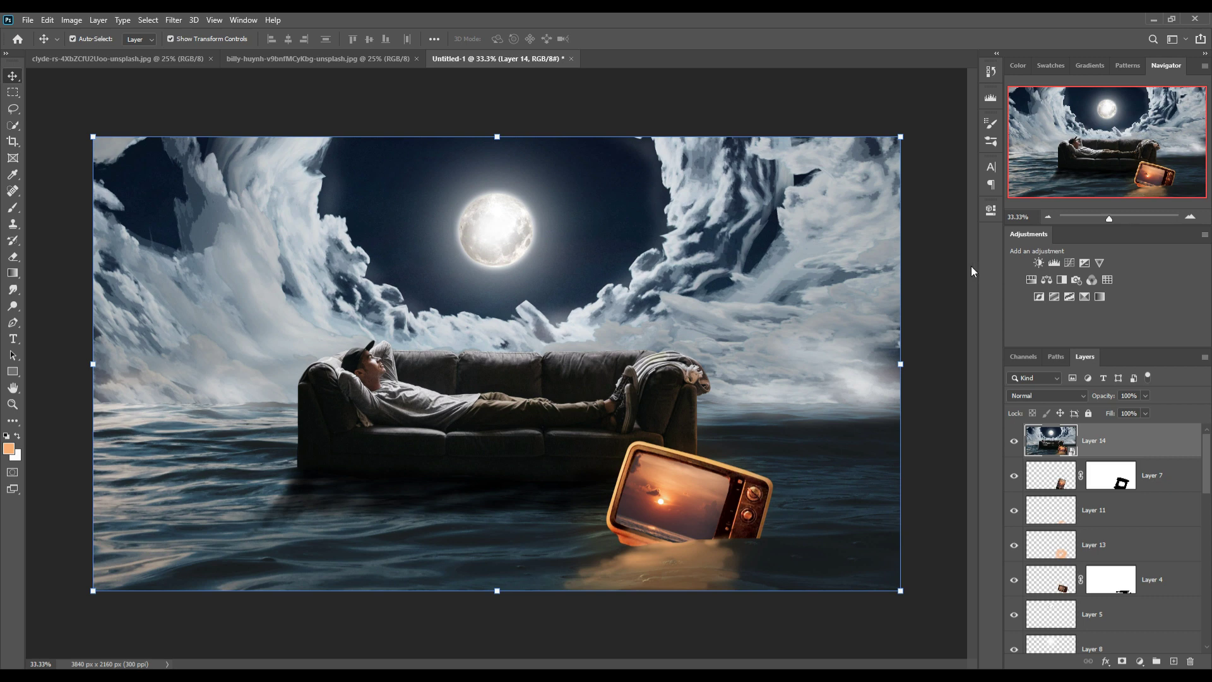
left_click(173, 20)
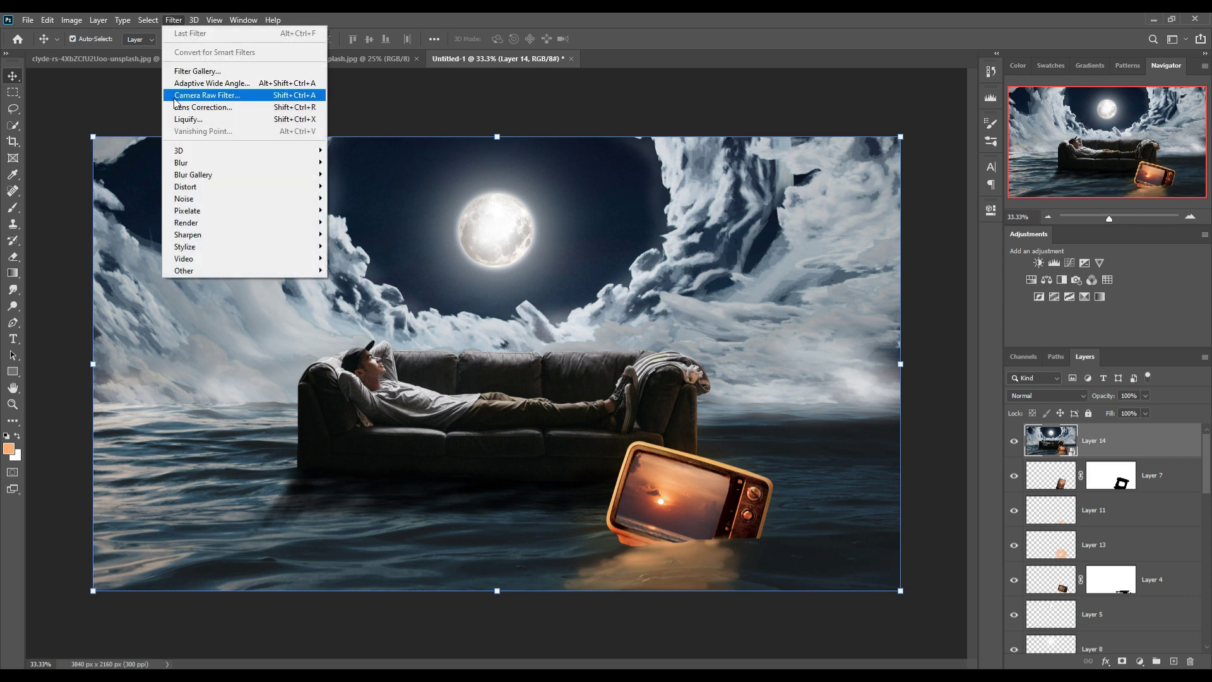
- In Camera Raw Filter, set Exposure -0.15, Highlights +13, Whites +21 and Saturation +8
left_click(180, 95)
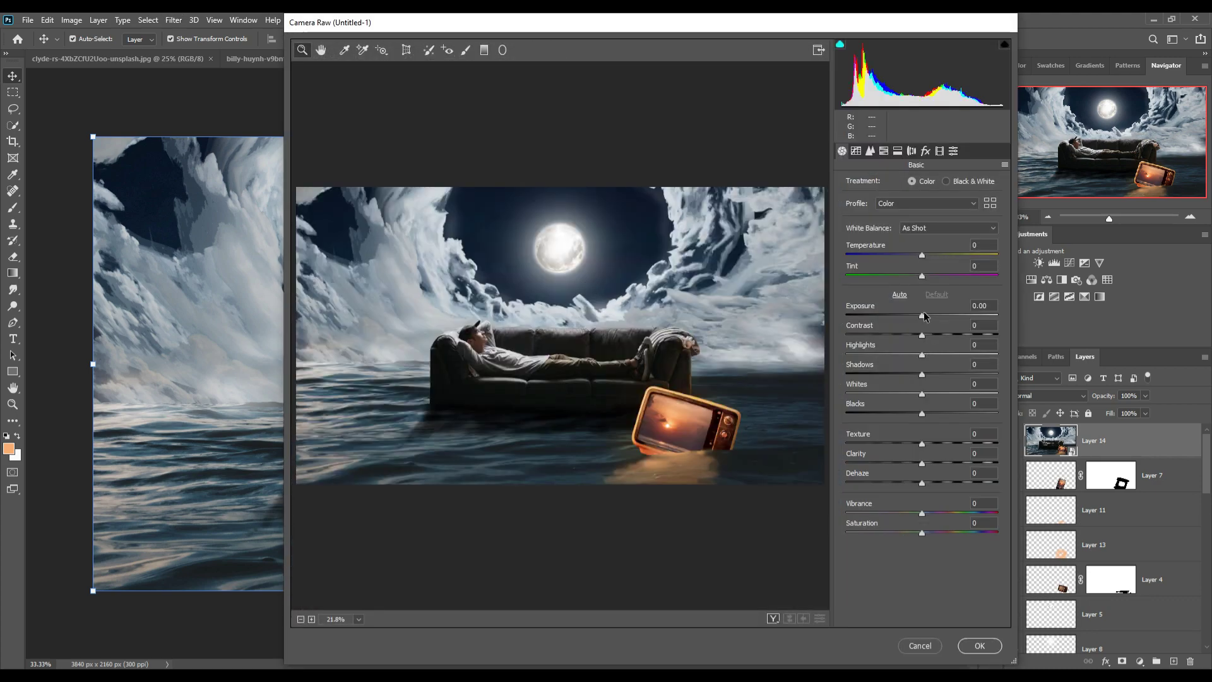
left_click_drag(923, 318, 932, 393)
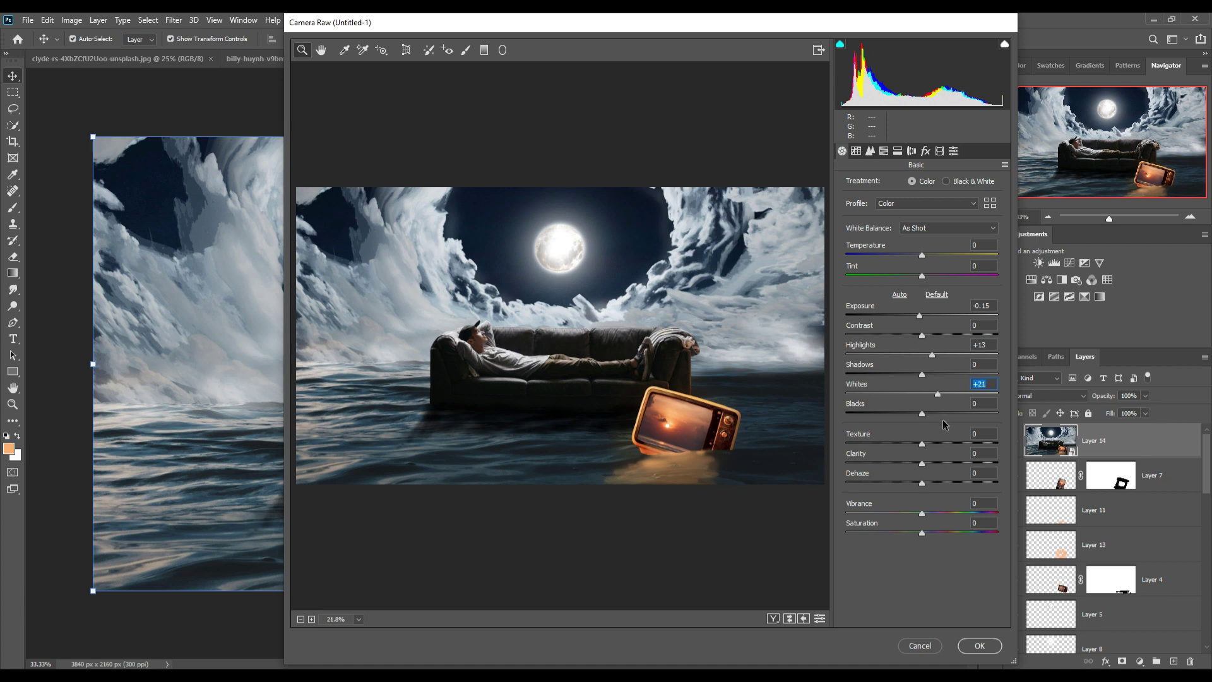
left_click_drag(921, 533, 924, 534)
- Adjust the tone curve to Highlights +13, Lights +8 and Darks -4
left_click(856, 151)
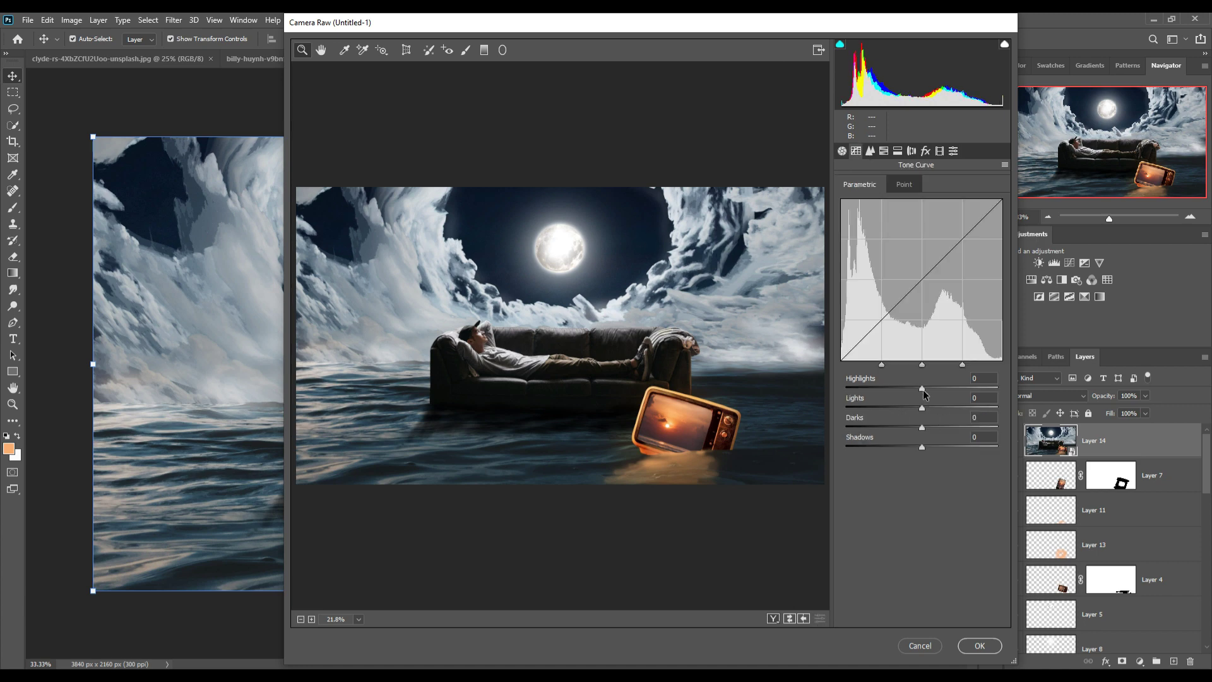
left_click_drag(923, 389, 919, 428)
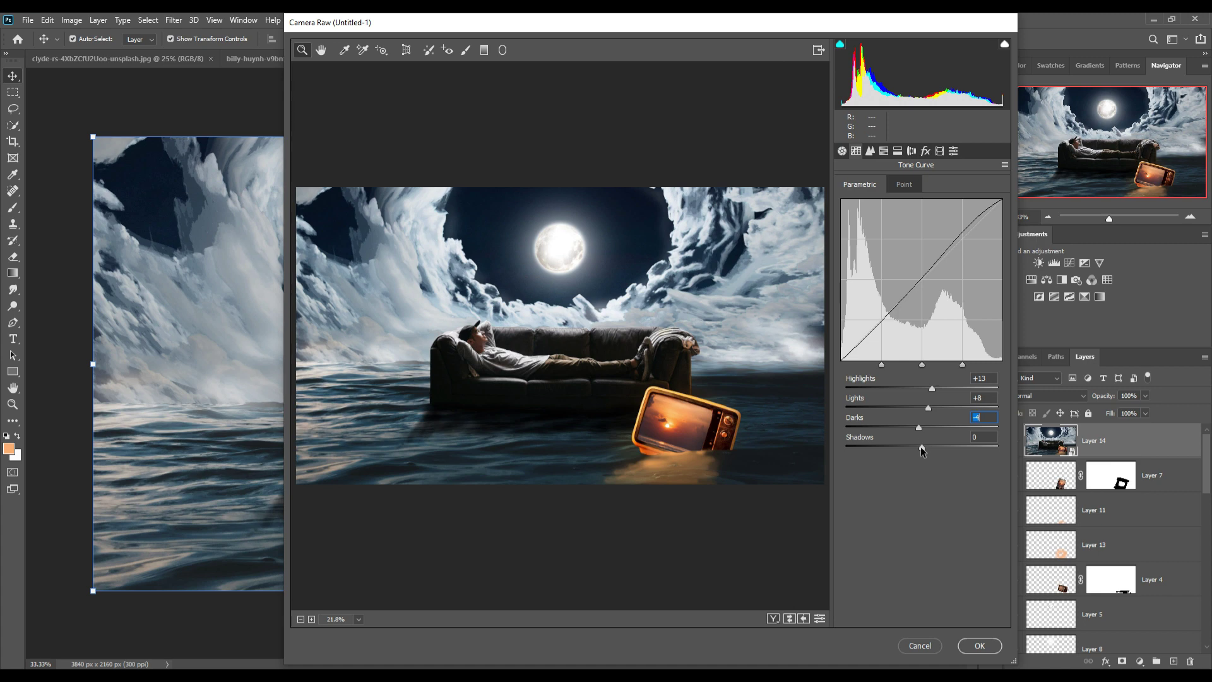
left_click_drag(922, 446, 918, 447)
- Set Detail sharpening to 62 and a post-crop vignette amount of -14
left_click(871, 151)
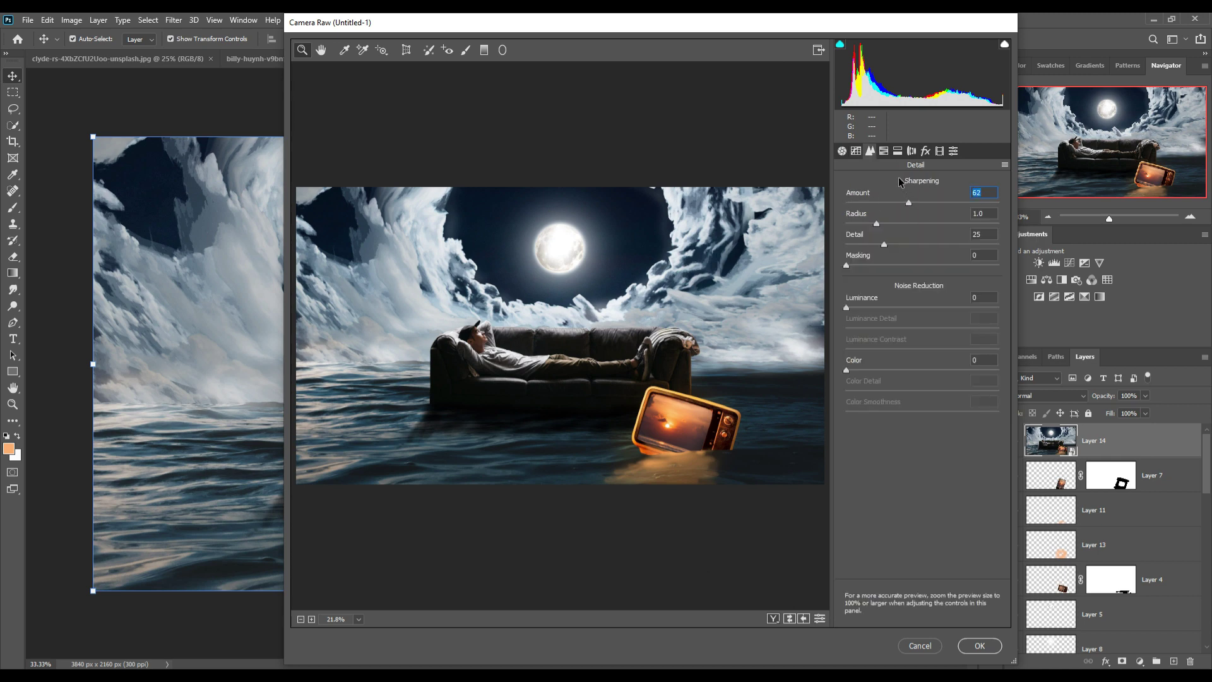
left_click(925, 152)
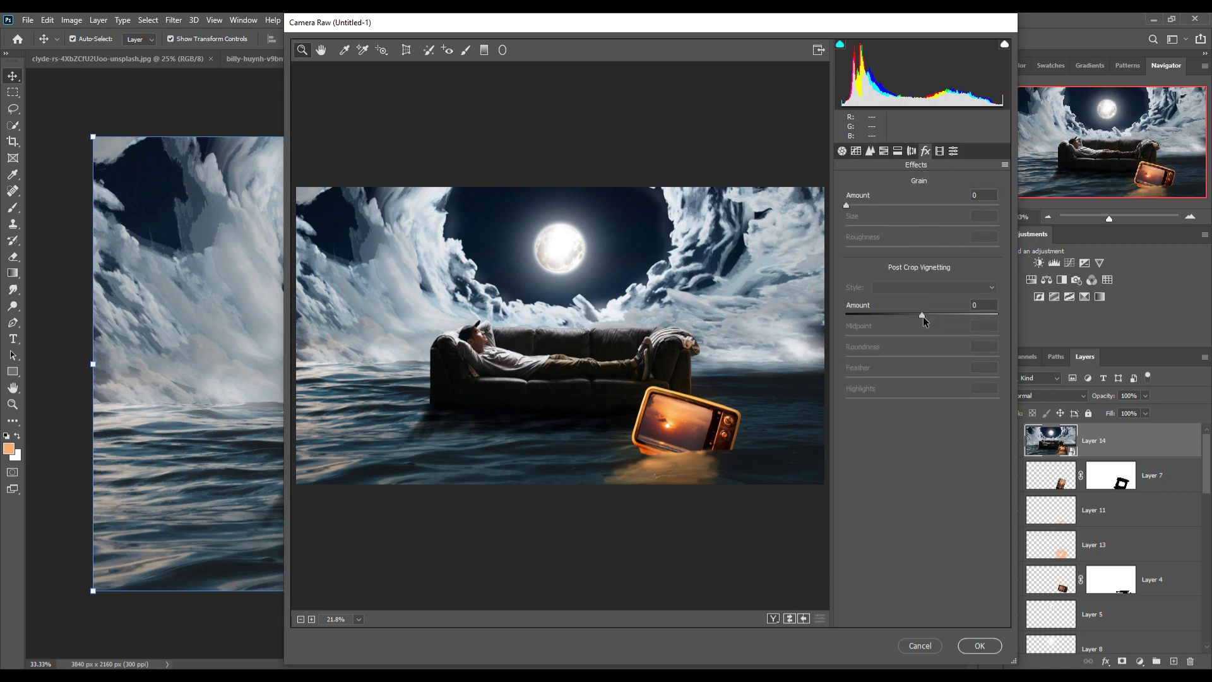
left_click_drag(923, 317, 911, 320)
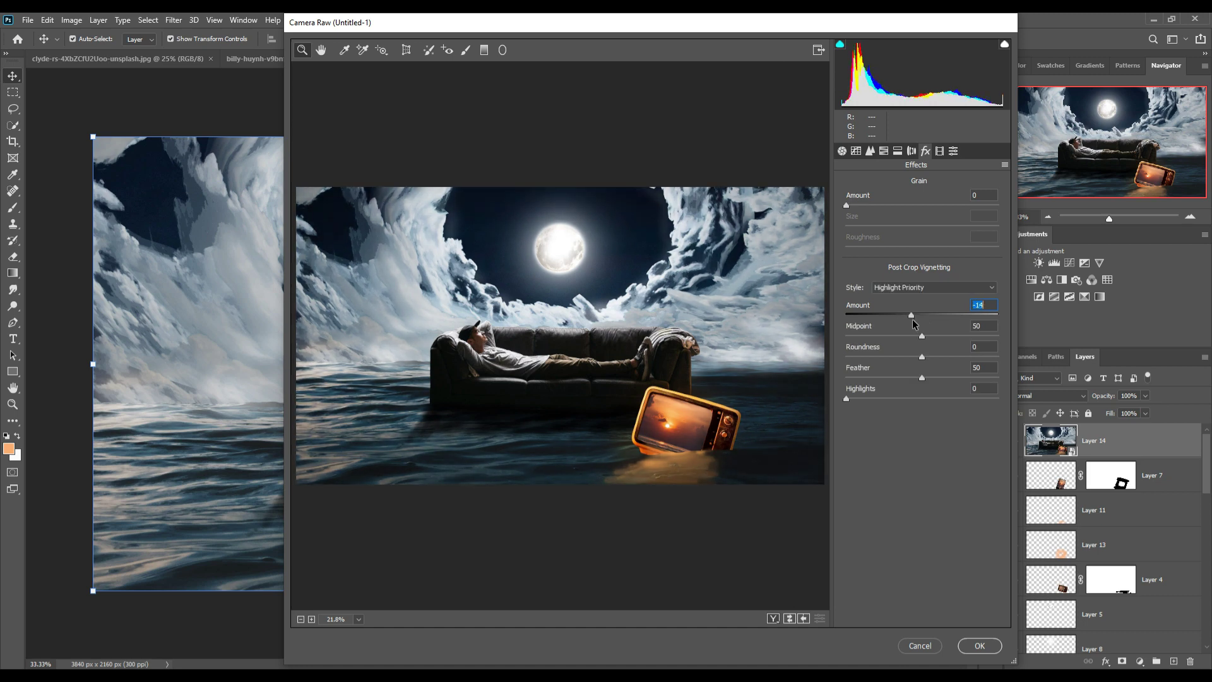
left_click(920, 334)
- Split-tone highlights to hue 54/saturation 7 and shadows to hue 228/saturation 8, then apply
left_click(898, 151)
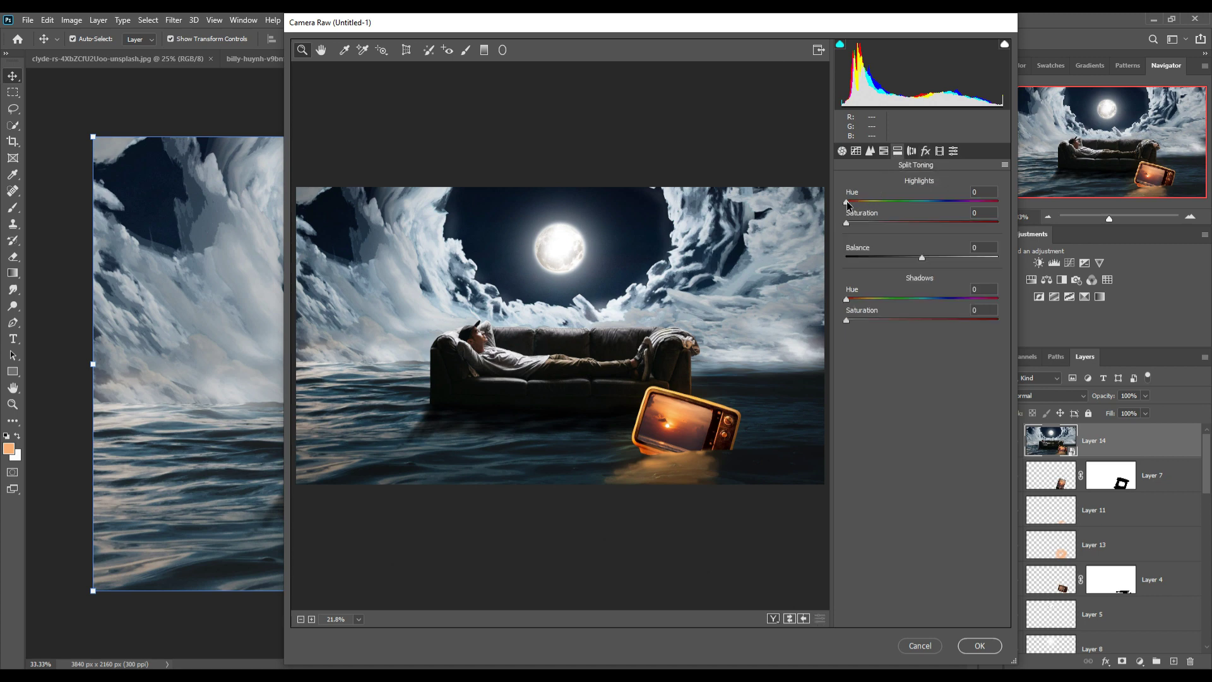
mouse_move(847, 201)
left_mouse_down()
mouse_move(870, 202)
mouse_move(857, 225)
left_mouse_up()
left_click_drag(847, 298, 936, 314)
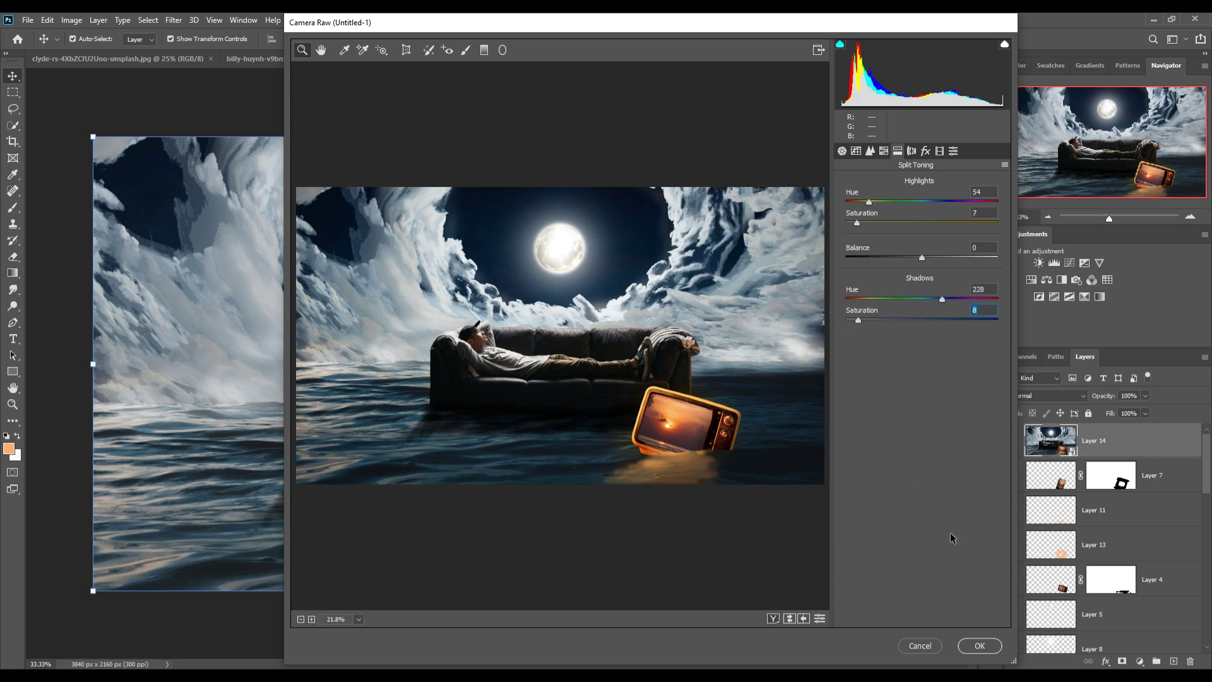
left_click(980, 645)
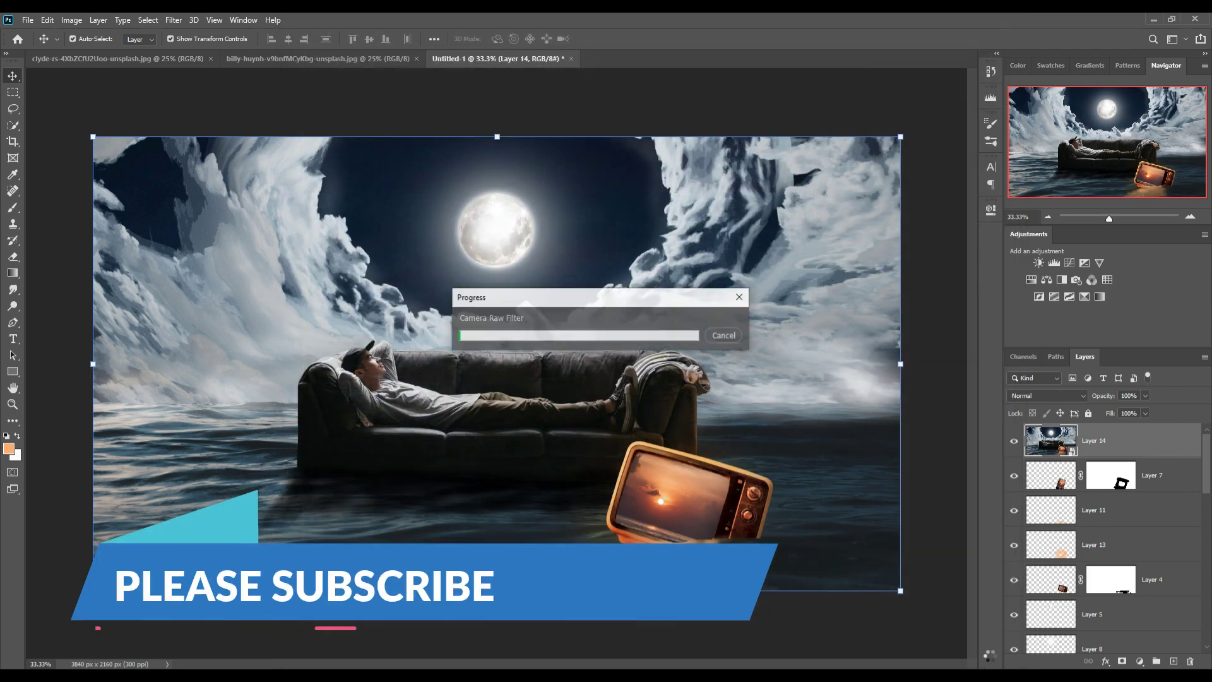